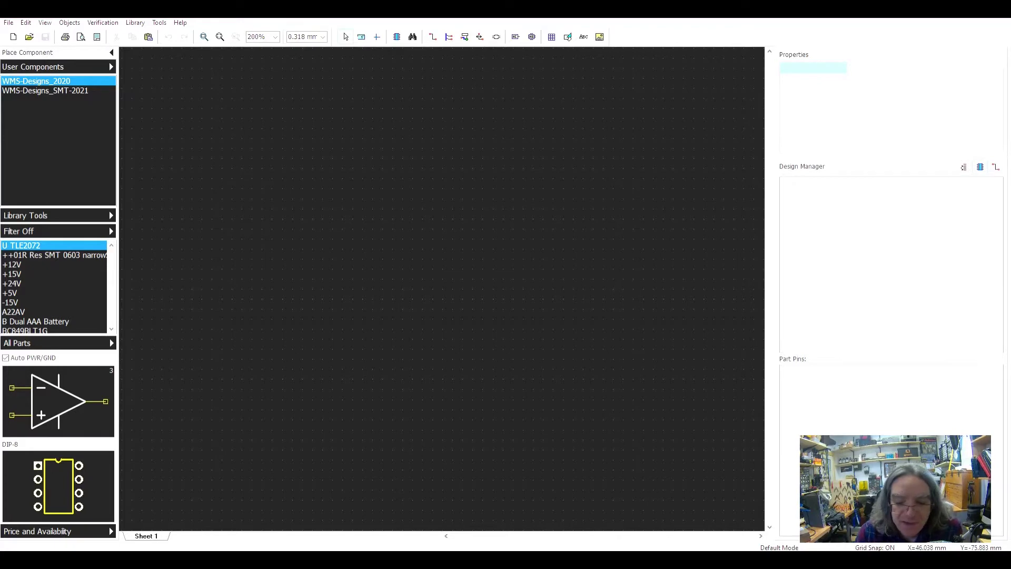
- Switch to the Digi-Key page for the CL2-20-24 transformer and open its datasheet at the mechanical specifications
key("alt+Tab")
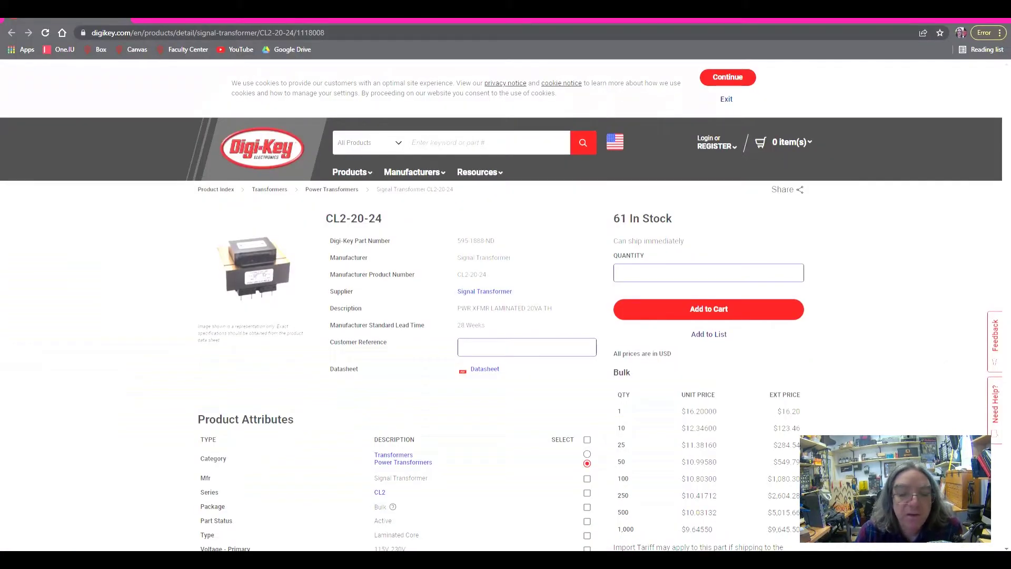
scroll(506, 305, "down", 2)
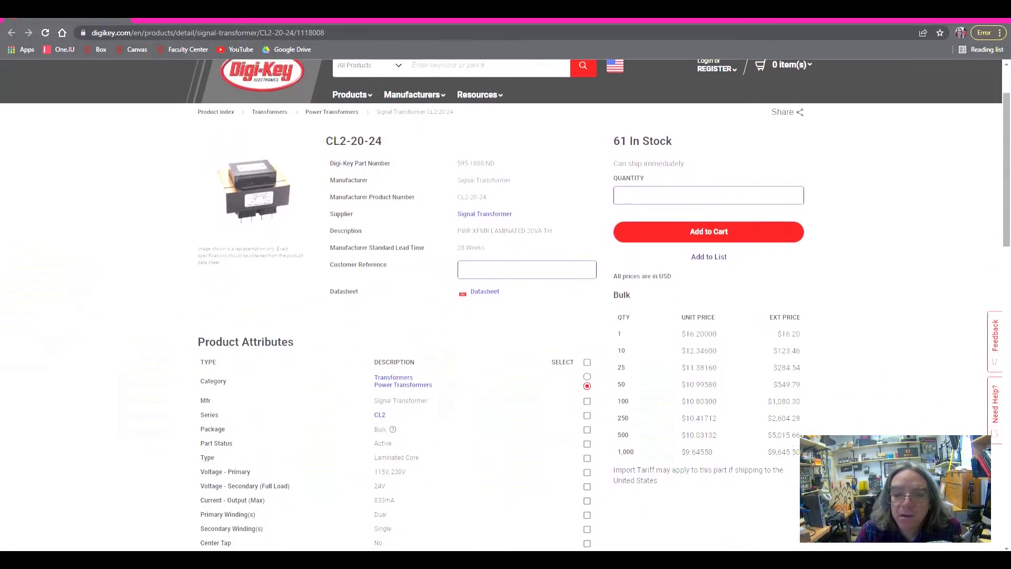
scroll(505, 305, "up", 1)
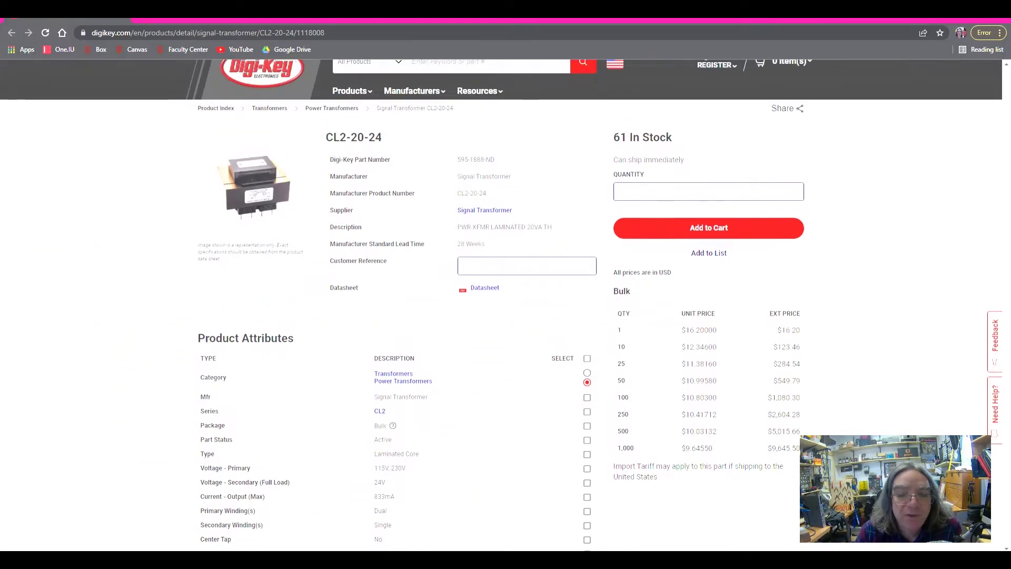
left_click(484, 289)
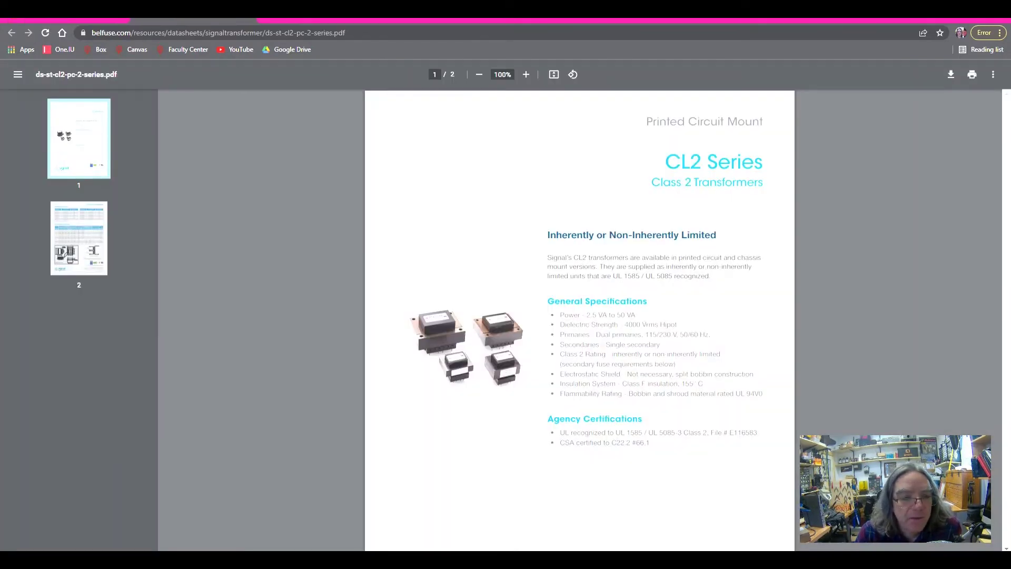
scroll(579, 316, "down", 12)
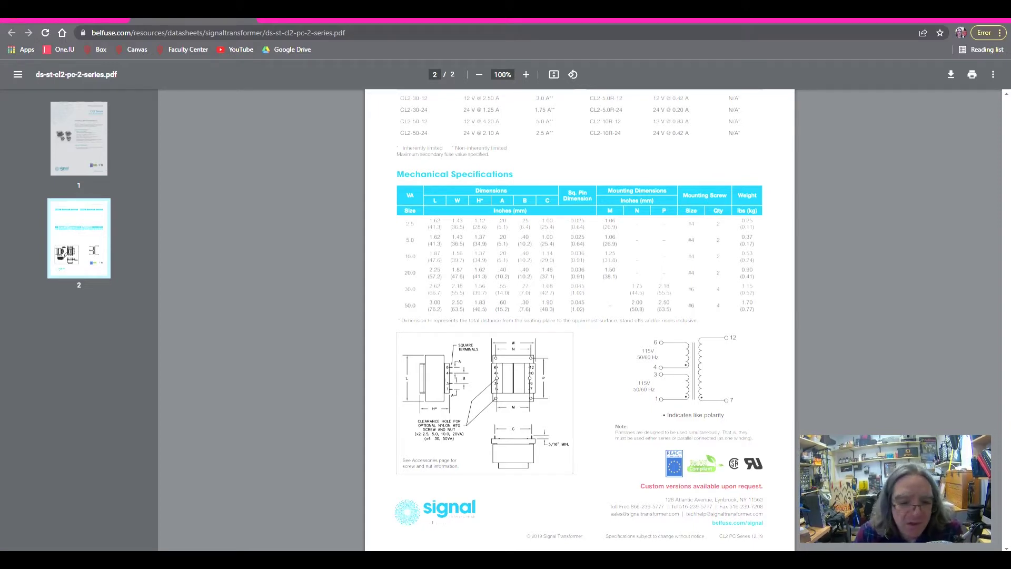
- Switch back to DipTrace, open the Pattern Editor and add a new pattern to the WMS-Designs_2020 library
mouse_move(504, 560)
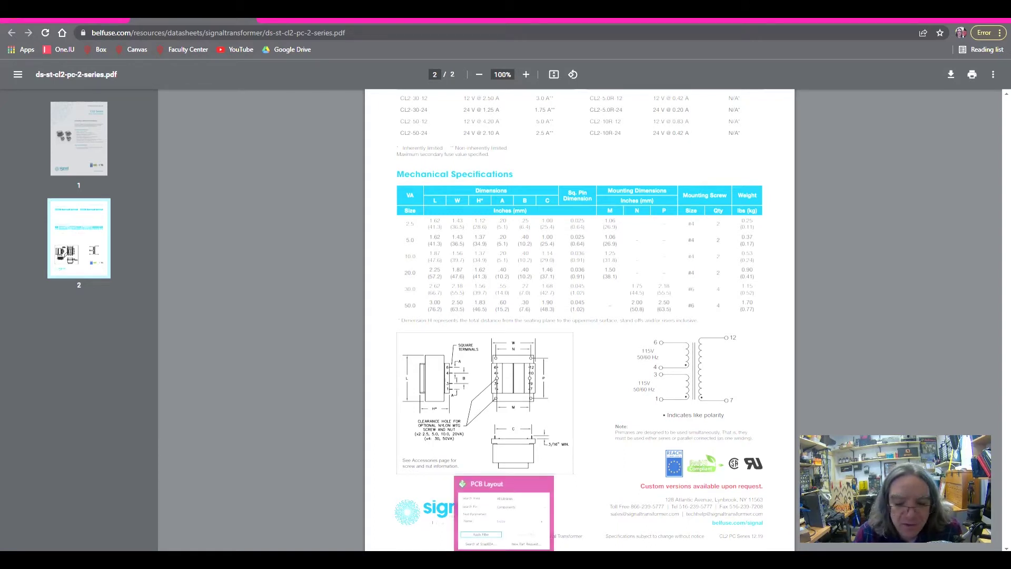
left_click(503, 514)
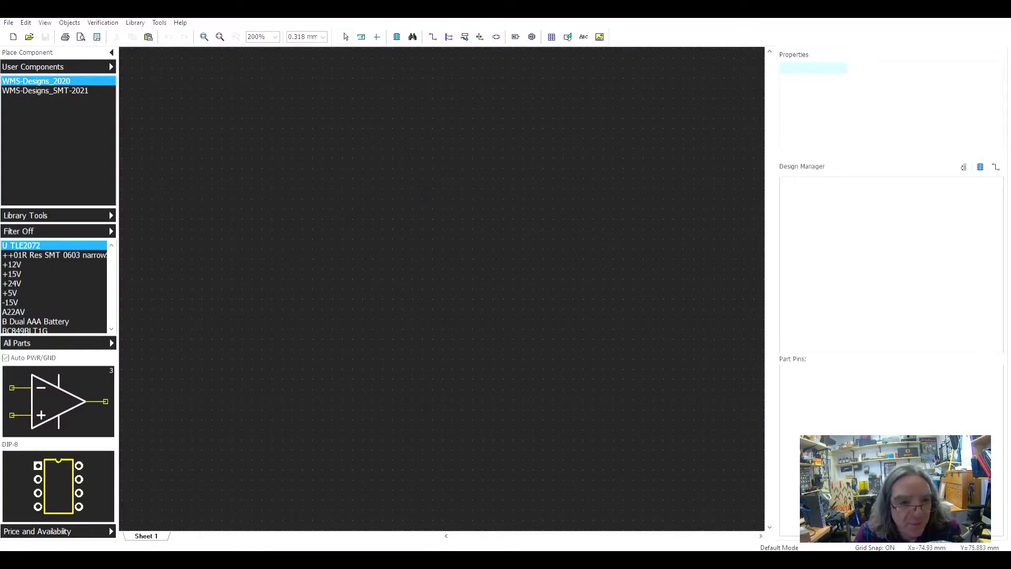
left_click(159, 22)
left_click(187, 99)
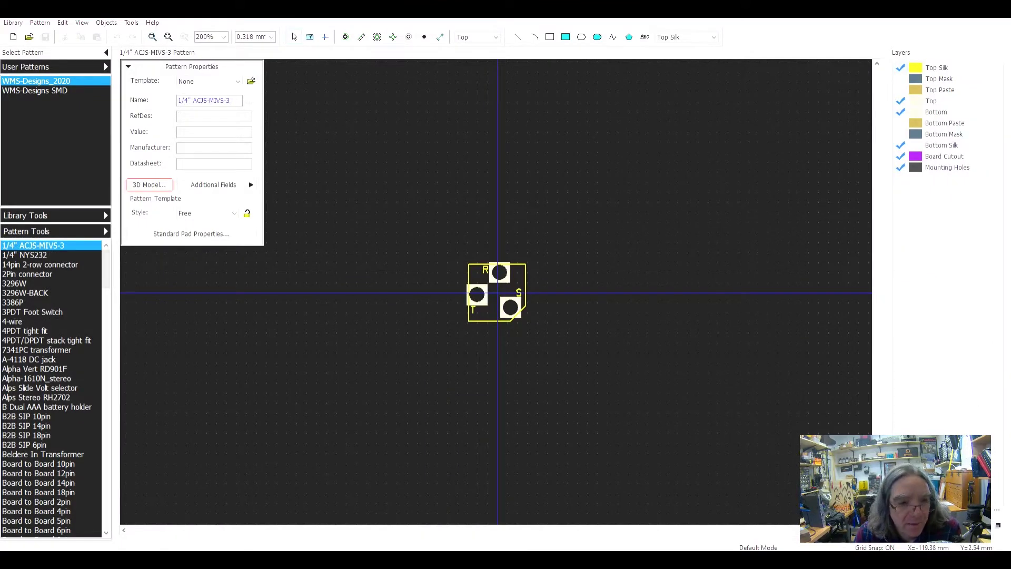
left_click(40, 23)
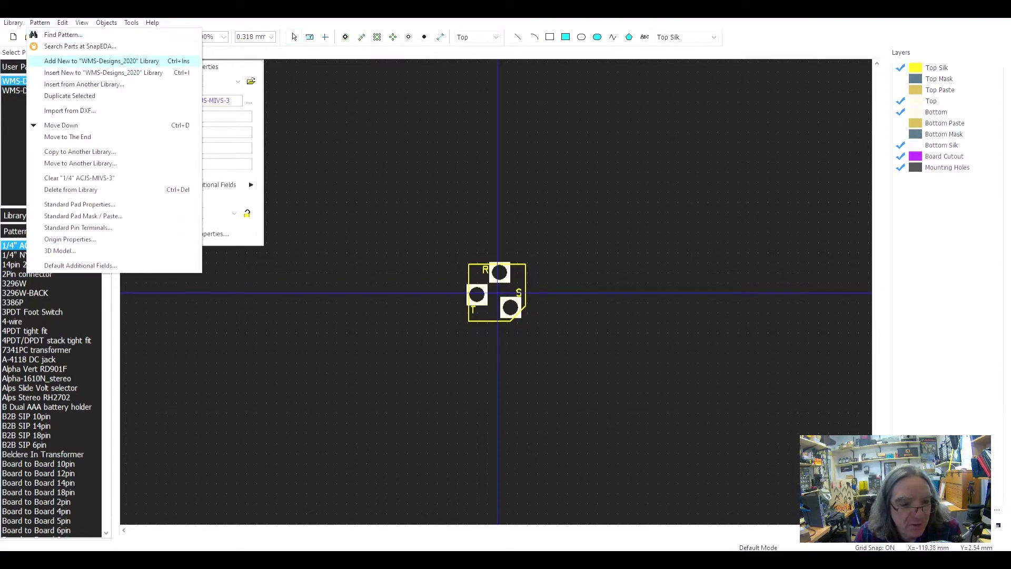
key("Return")
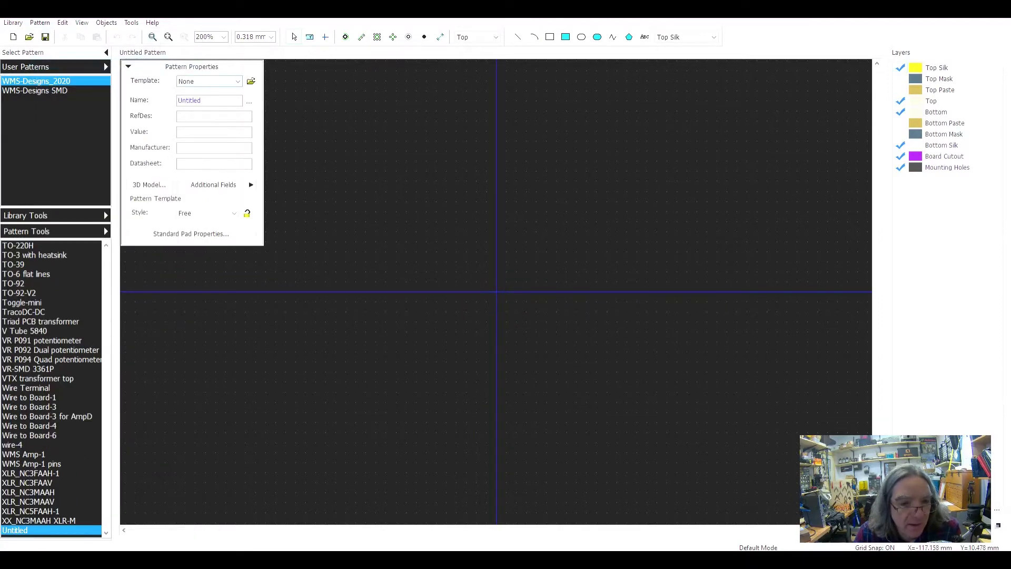
- Name the new pattern "T Signal PCB power trans"
type("T")
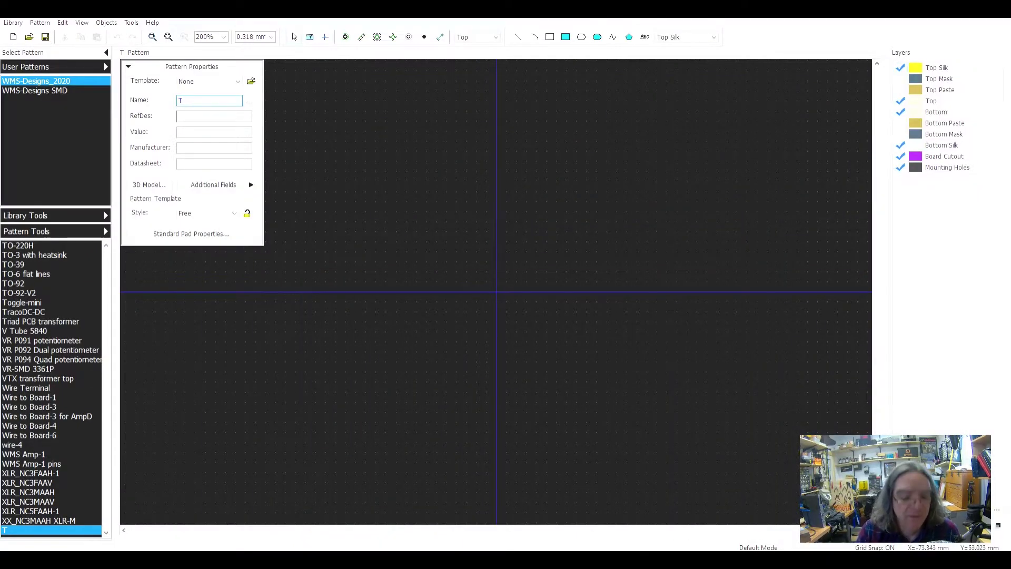
type("Signa")
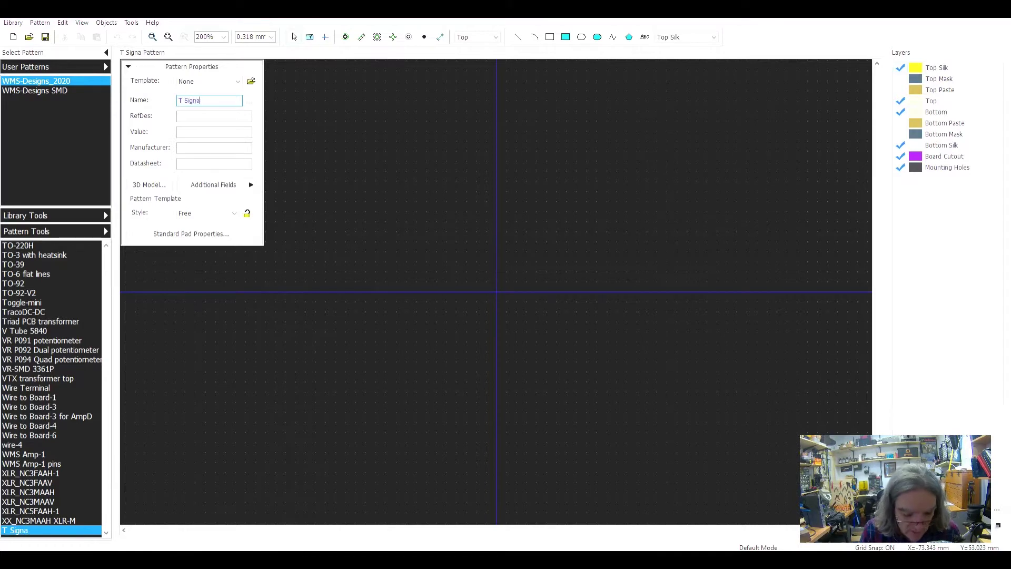
type("l PCB ")
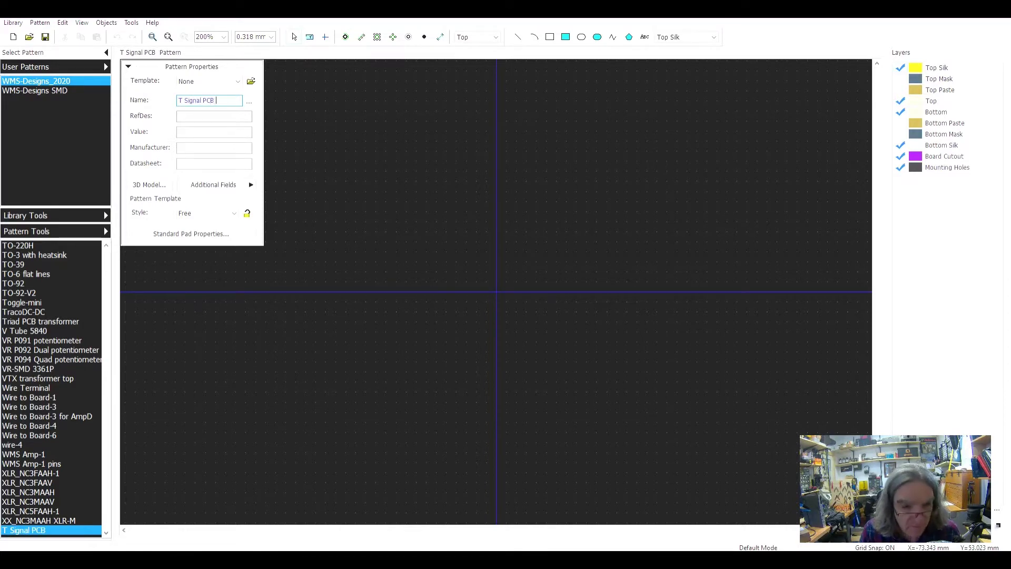
type("power trans")
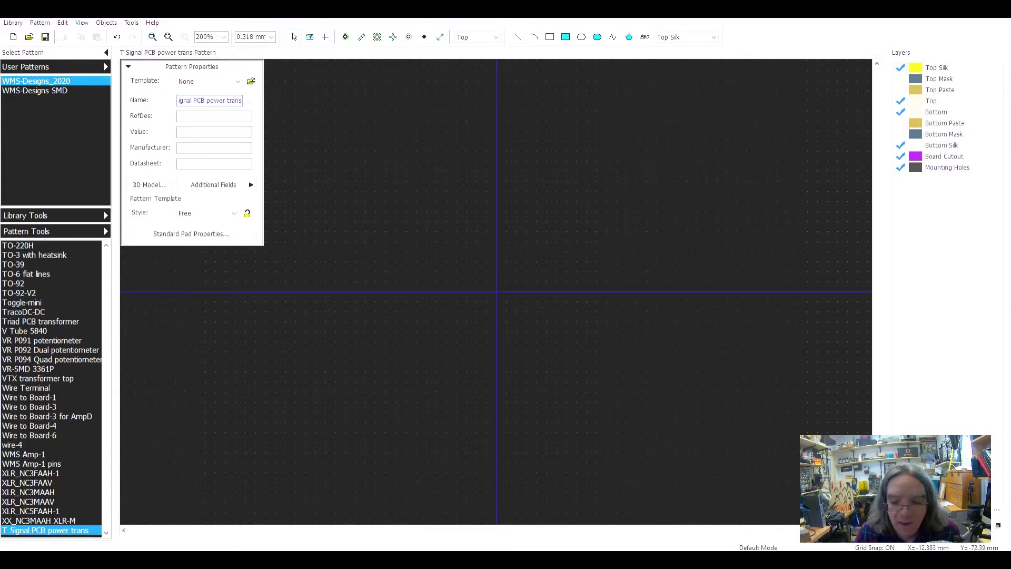
- Switch to the browser and review the CL2-20-24 product attributes and the datasheet's mechanical specifications
key("alt+Tab")
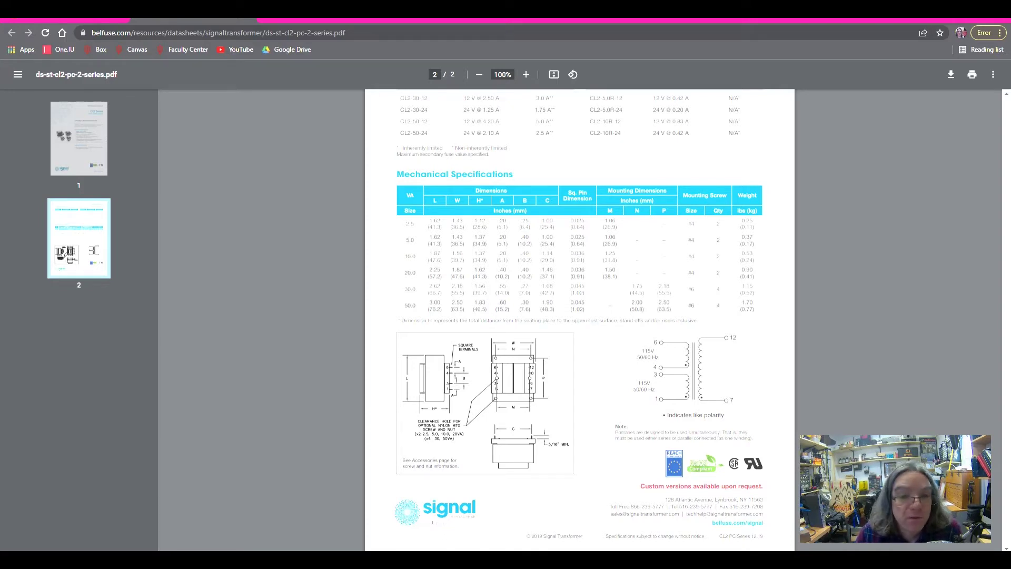
key("ctrl+w")
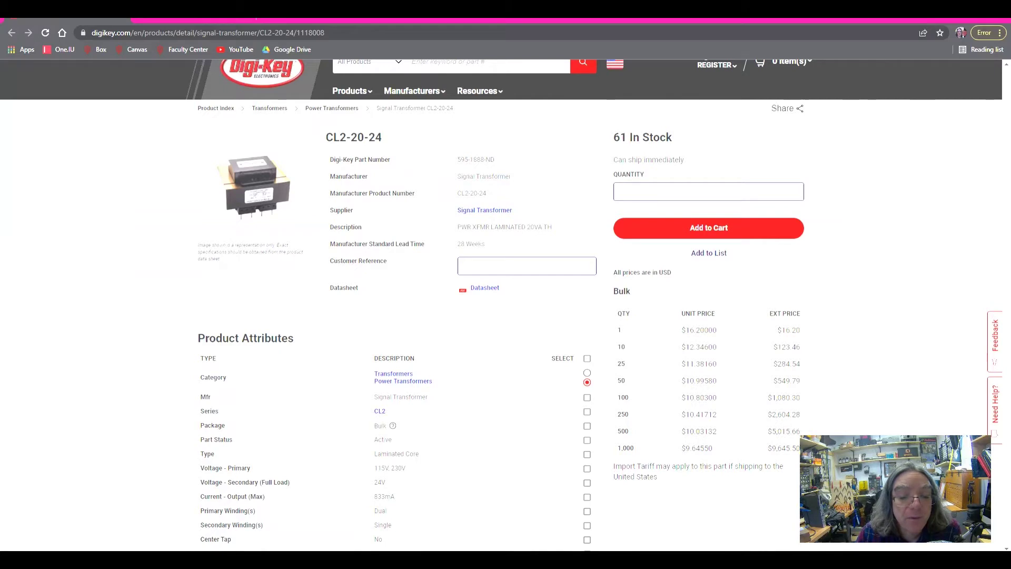
scroll(505, 316, "down", 1)
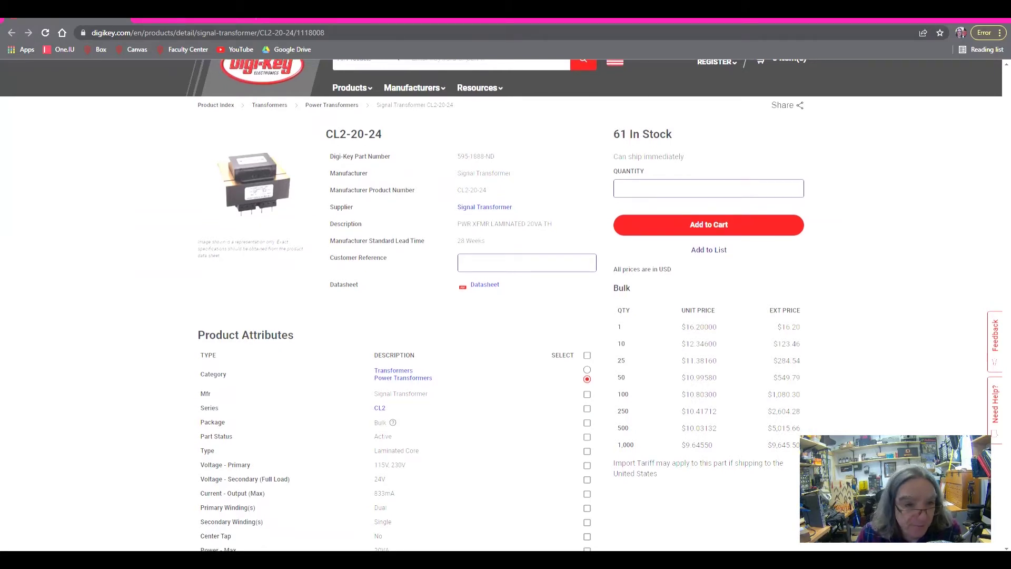
key("ctrl+Tab")
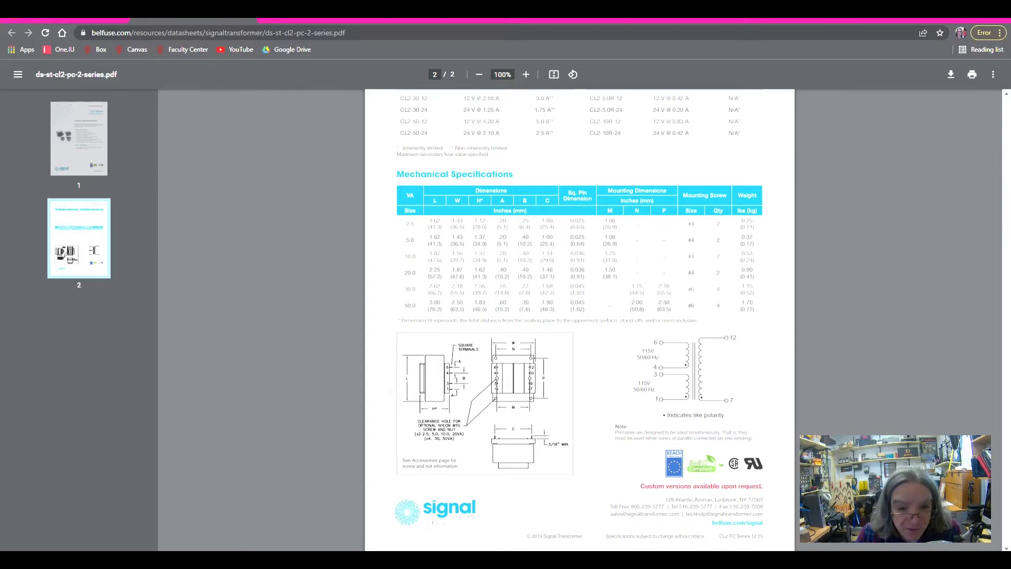
- Return to the Pattern Editor and draw a rectangle about 57 by 37 mm around the origin on the Top Silk layer
mouse_move(504, 560)
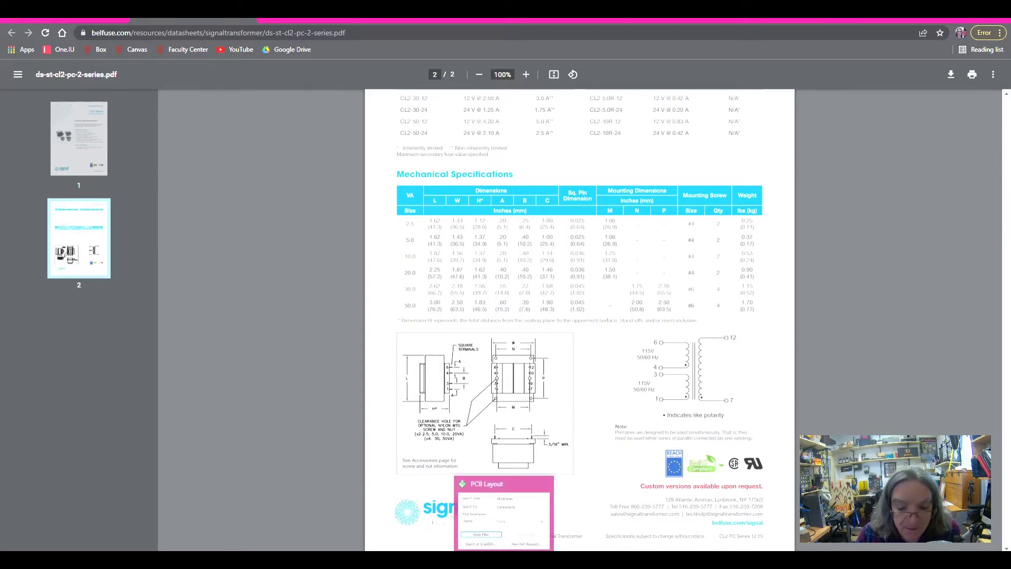
left_click(504, 514)
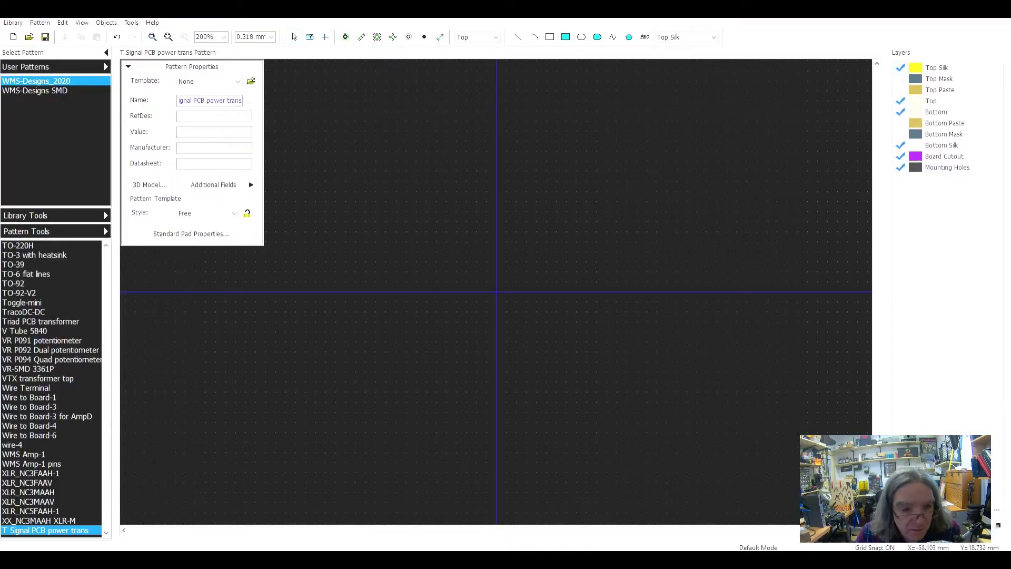
left_click(549, 37)
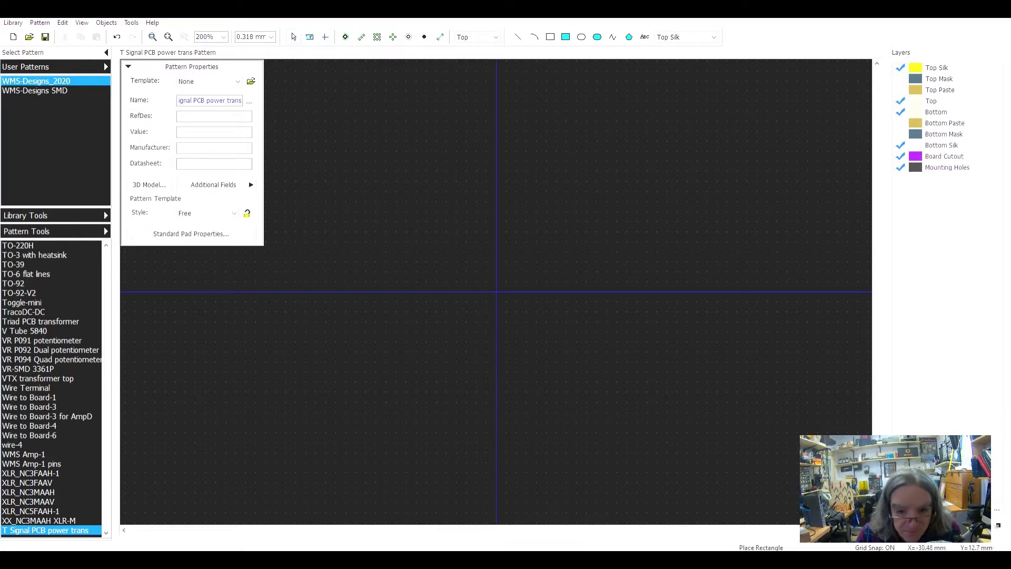
left_click(384, 241)
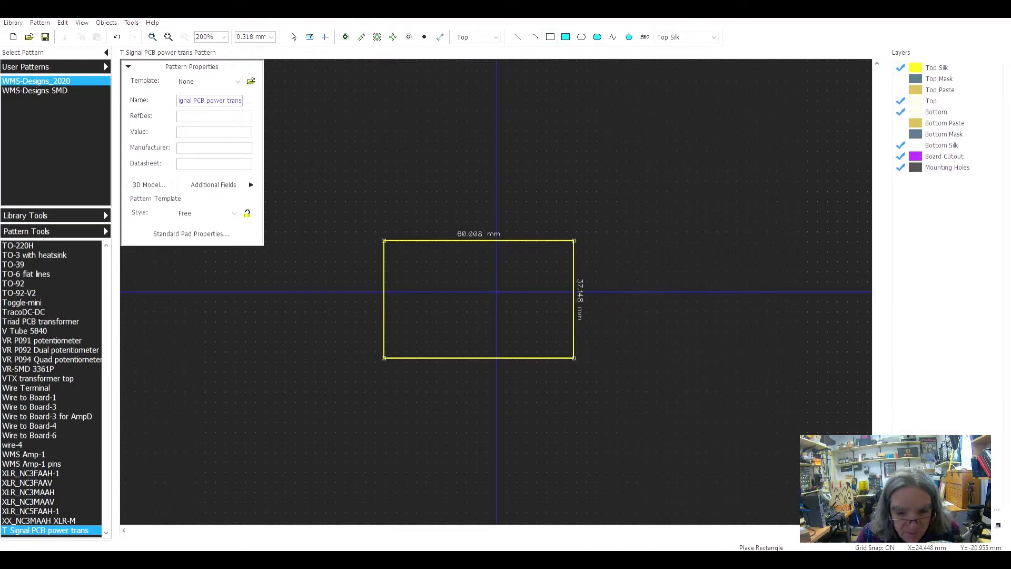
left_click(565, 357)
key("Escape")
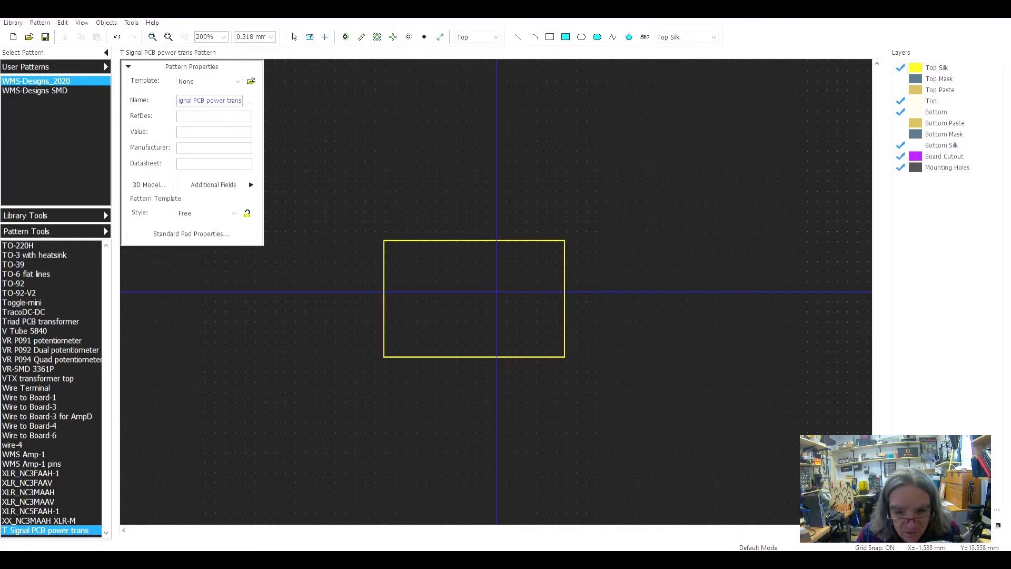
- Check the 20 VA body dimensions in the datasheet and set the rectangle's width to 47.6 mm and height to 57.2 mm
double_click(491, 240)
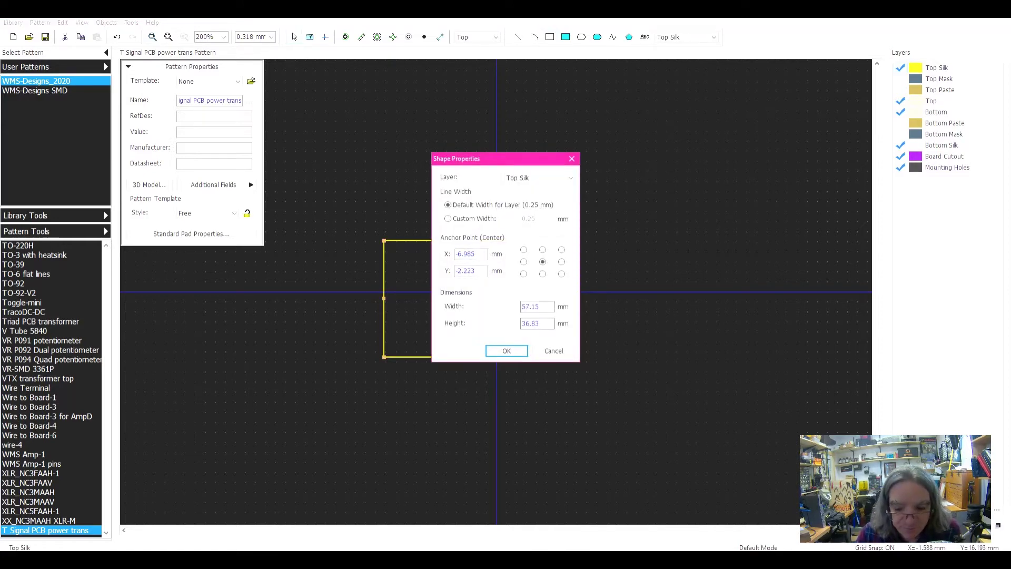
mouse_move(685, 559)
left_click(685, 518)
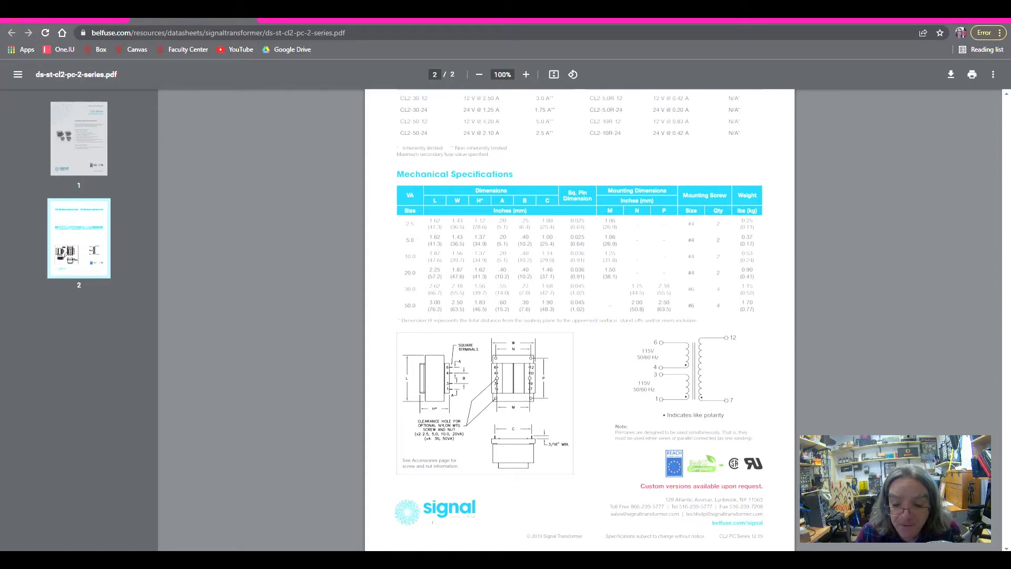
key("alt+Tab")
double_click(531, 306)
type("47.6")
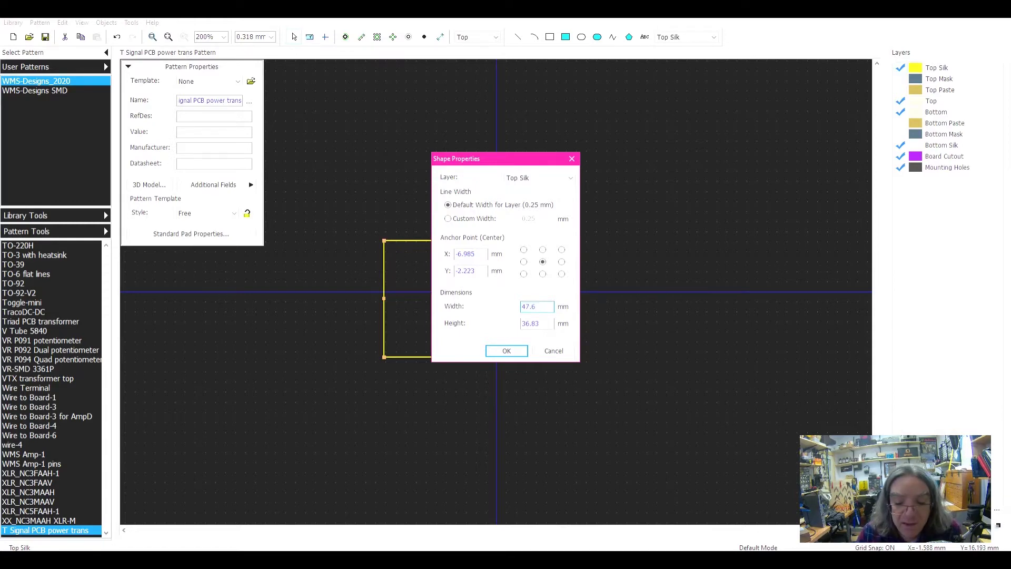
key("alt+Tab")
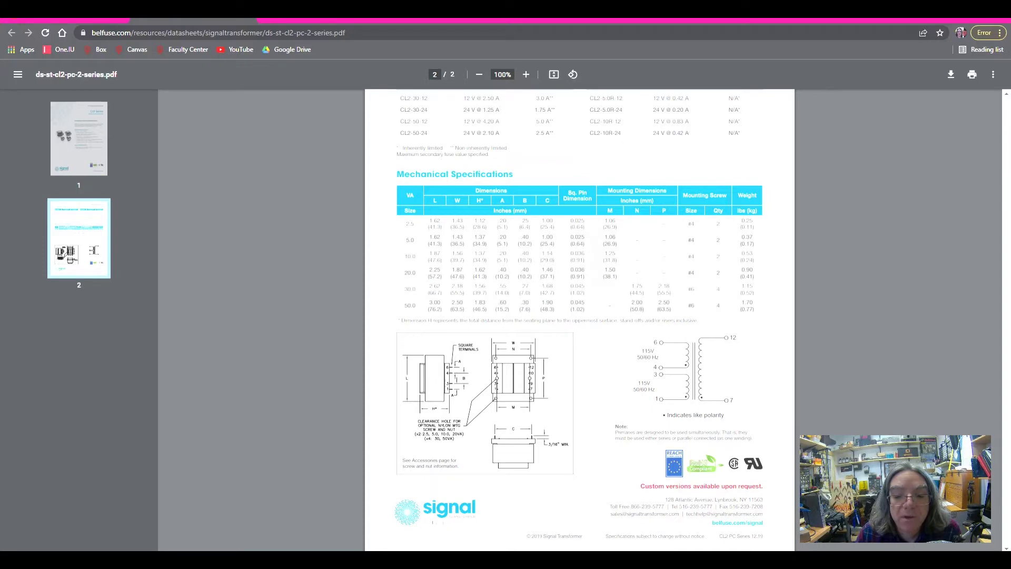
key("alt+Tab")
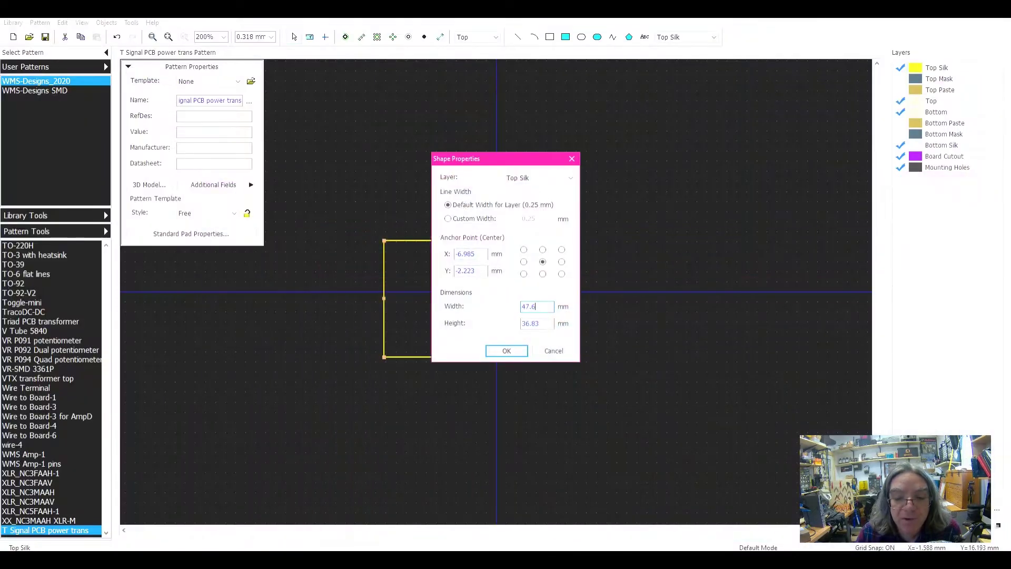
key("Tab")
type("5641")
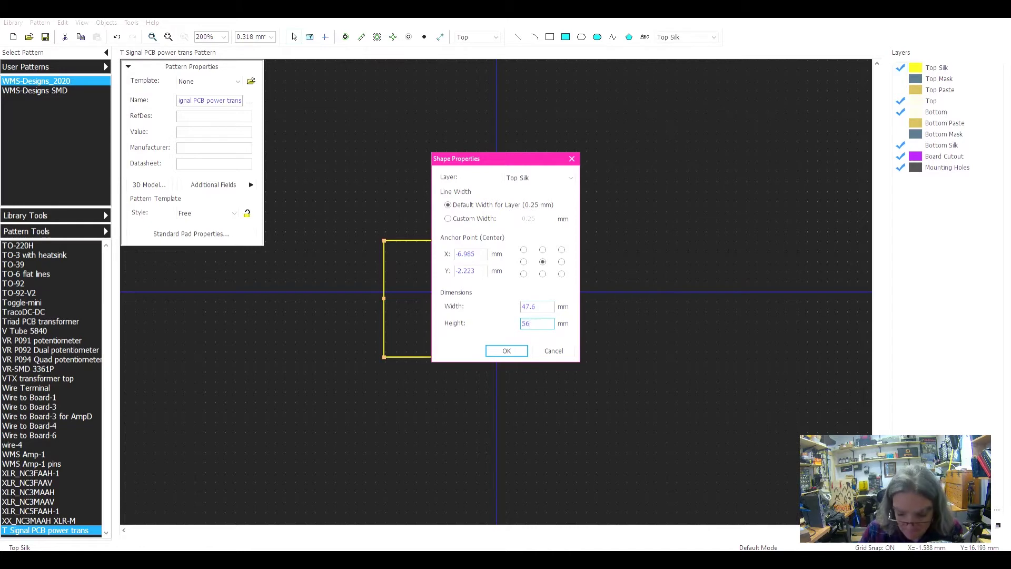
key("BackSpace")
type("7.2")
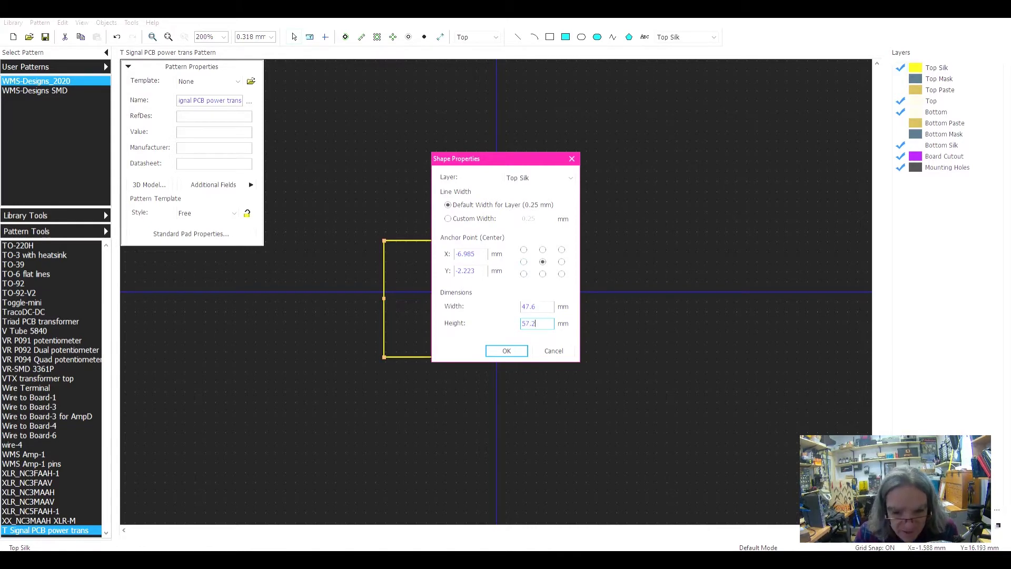
- Centre the rectangle on the origin by setting its anchor point to X 0 and Y 0 mm
double_click(467, 254)
type("0")
key("Tab")
type("0")
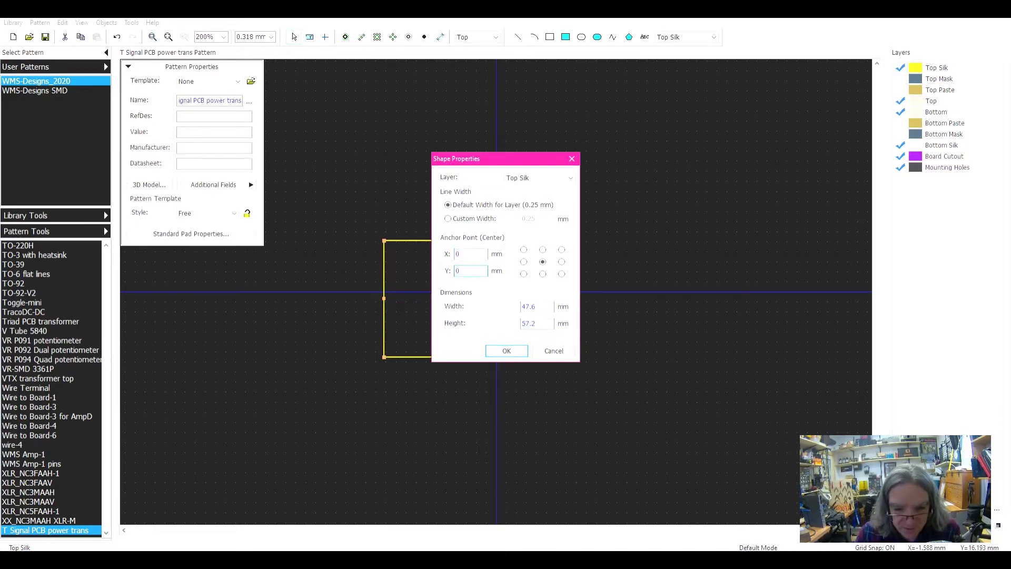
key("Return")
key("Escape")
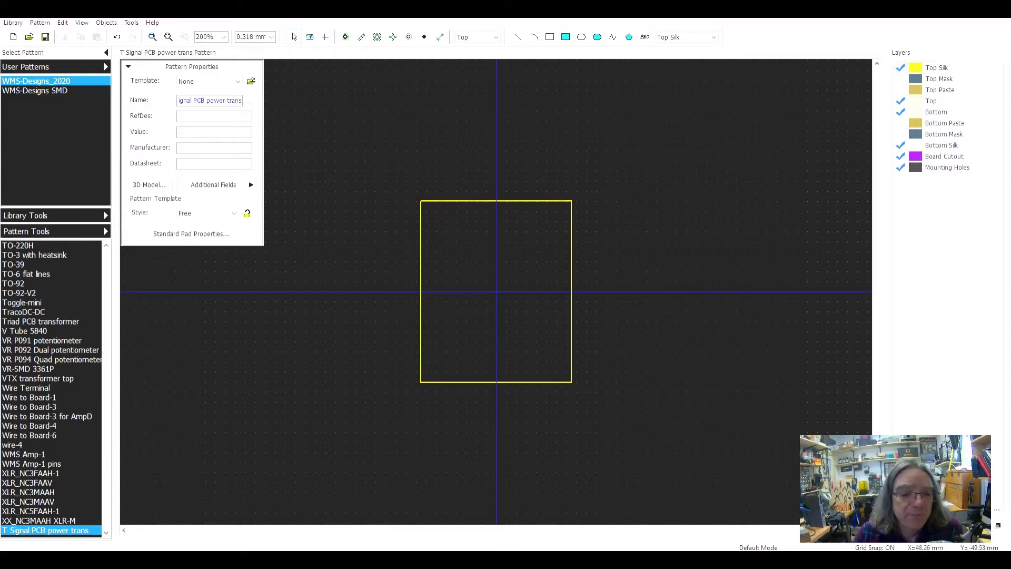
- Enlarge the datasheet to 150% and examine the 20 VA mounting dimensions, pin spacing and terminal drawing
mouse_move(684, 560)
left_click(685, 519)
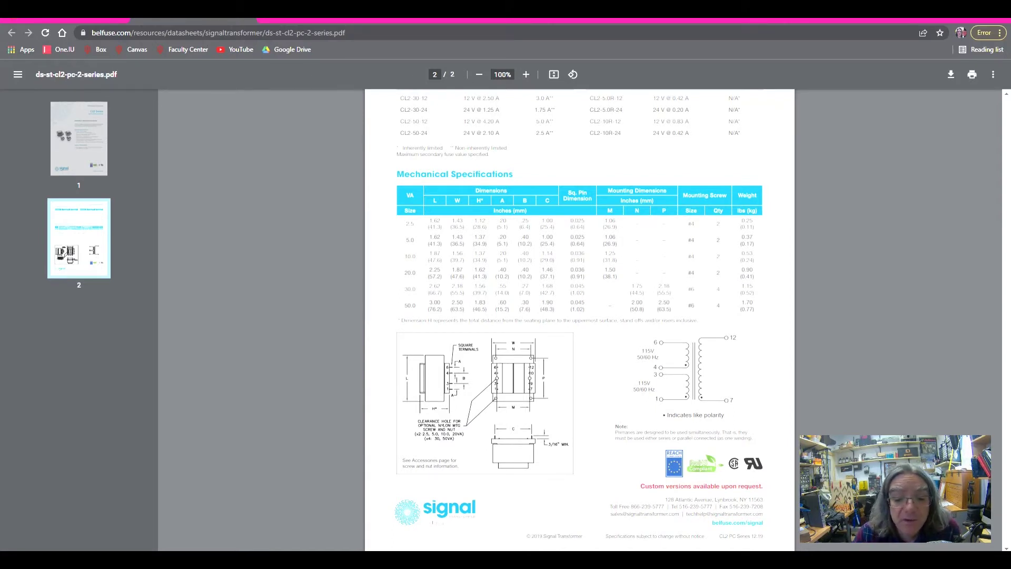
left_click(525, 74)
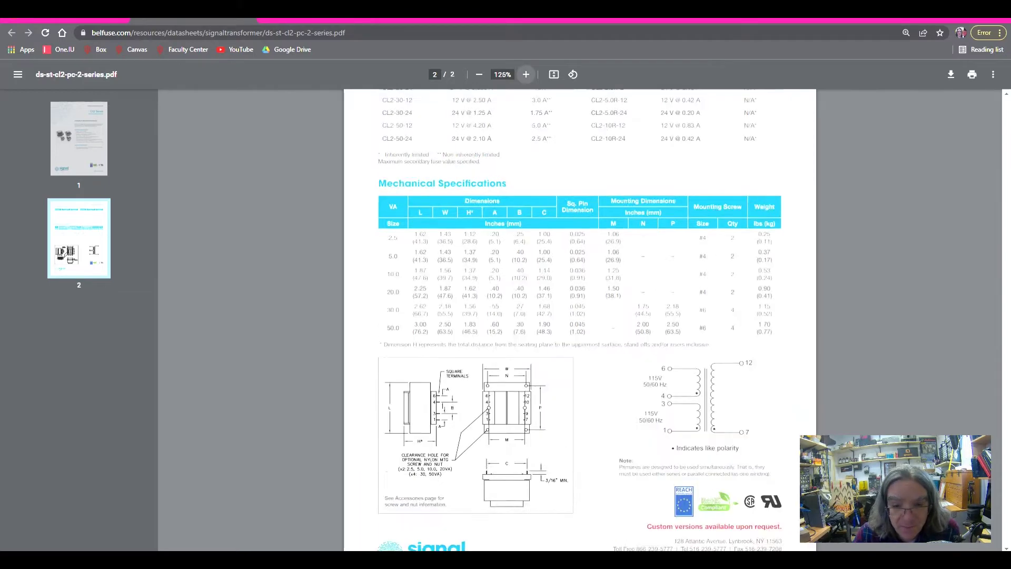
left_click(526, 74)
left_click(526, 74)
scroll(579, 316, "down", 3)
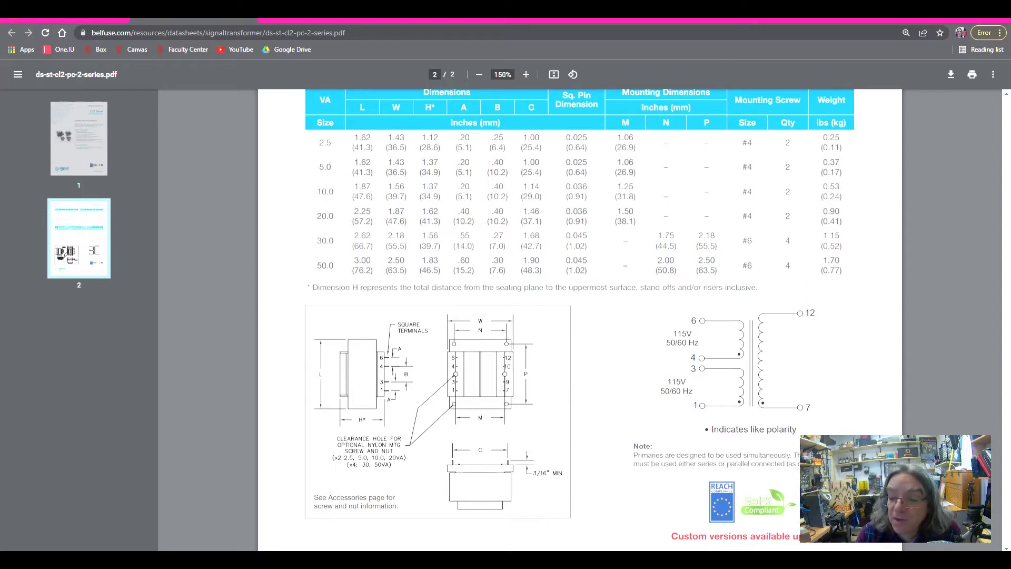
- Check the datasheet's 20 VA pin size and set the pattern's standard pad width and height to 4 mm
scroll(579, 316, "up", 1)
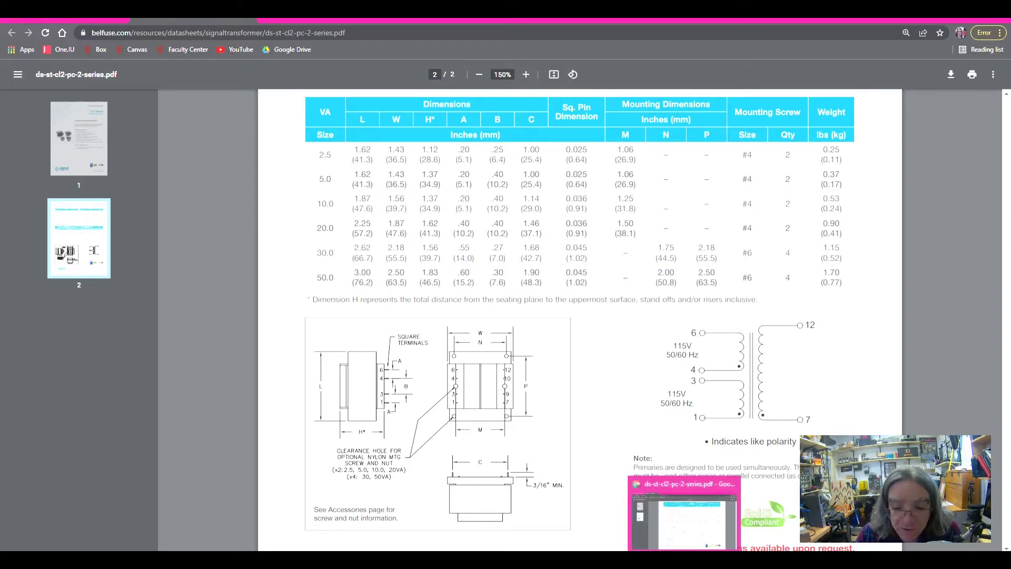
left_click(556, 560)
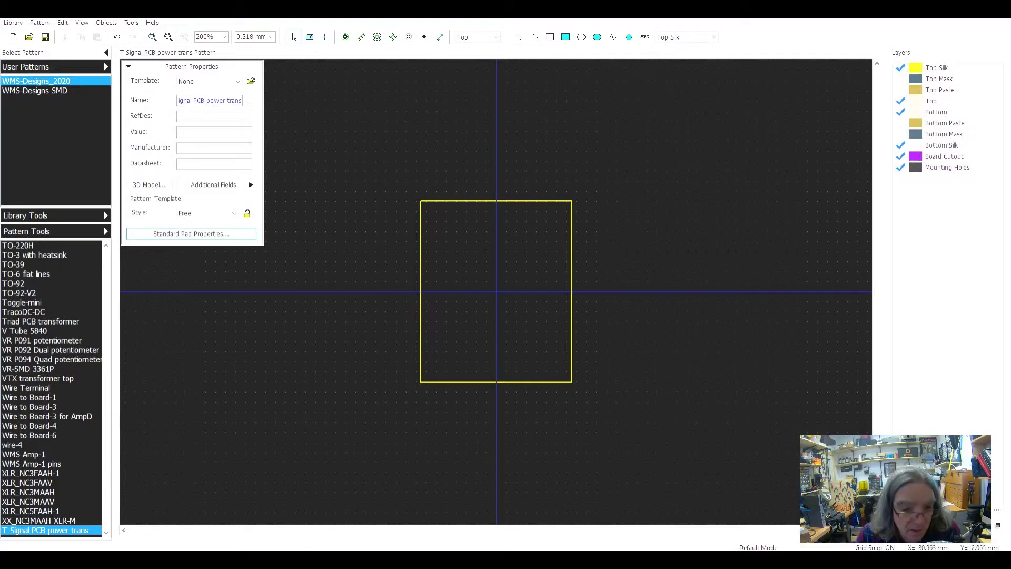
left_click(190, 233)
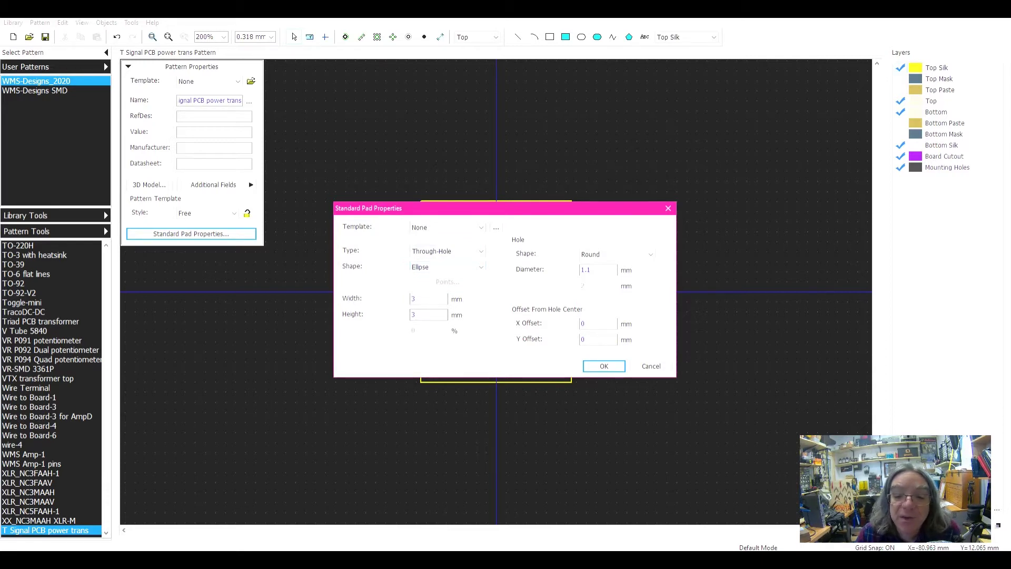
double_click(587, 270)
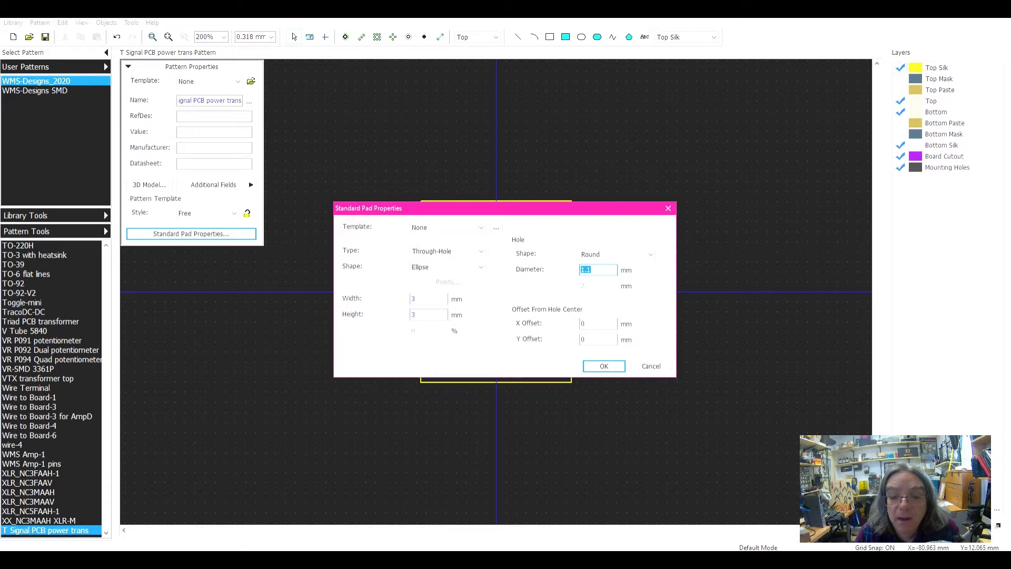
left_click(423, 299)
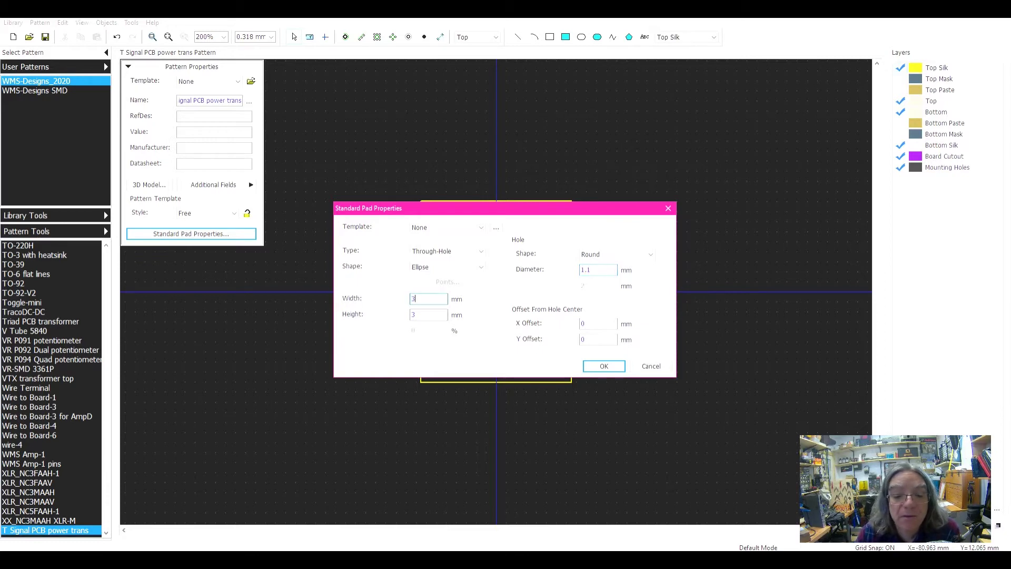
double_click(414, 299)
type("4")
key("Tab")
type("4")
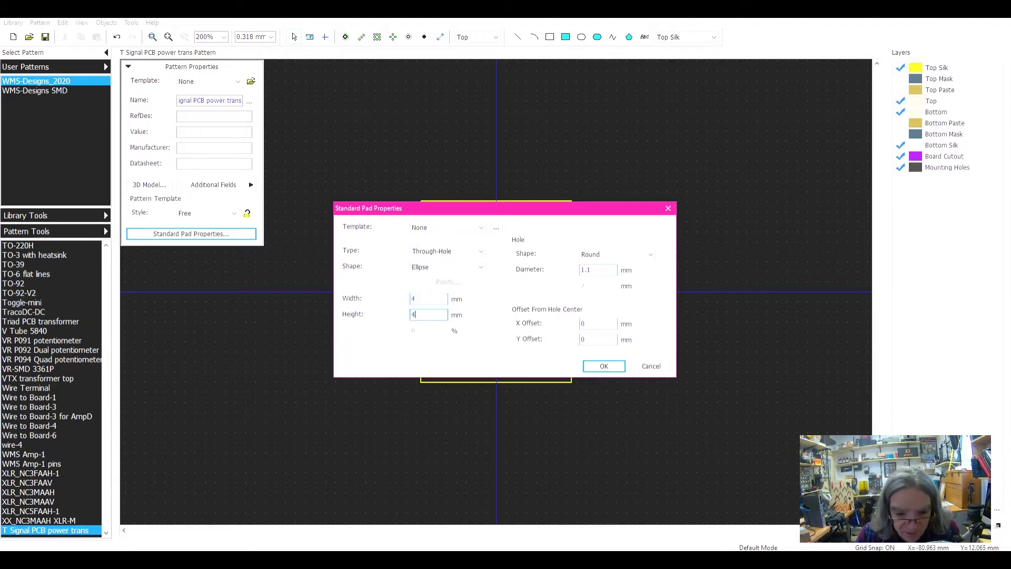
key("Return")
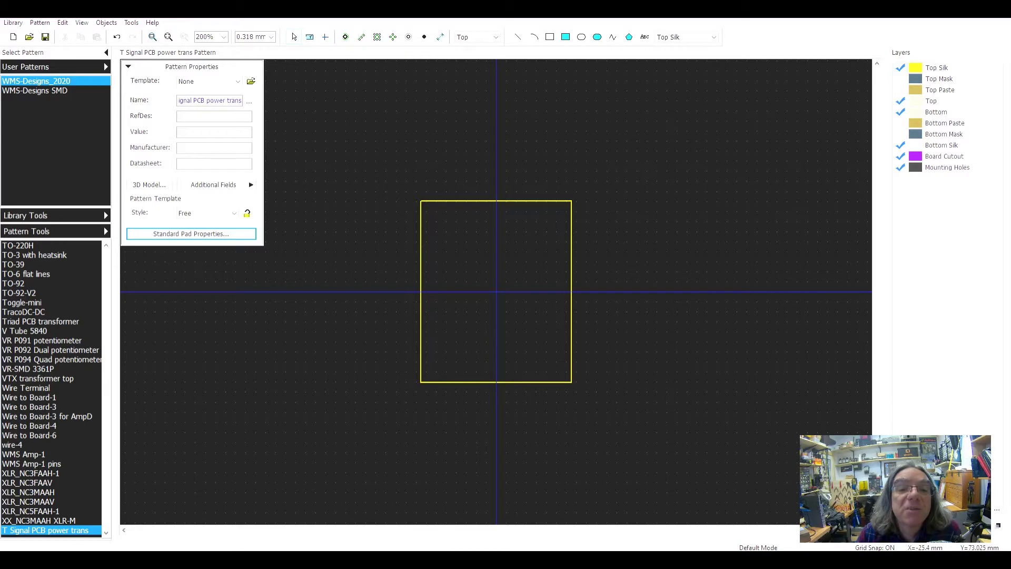
left_click(346, 37)
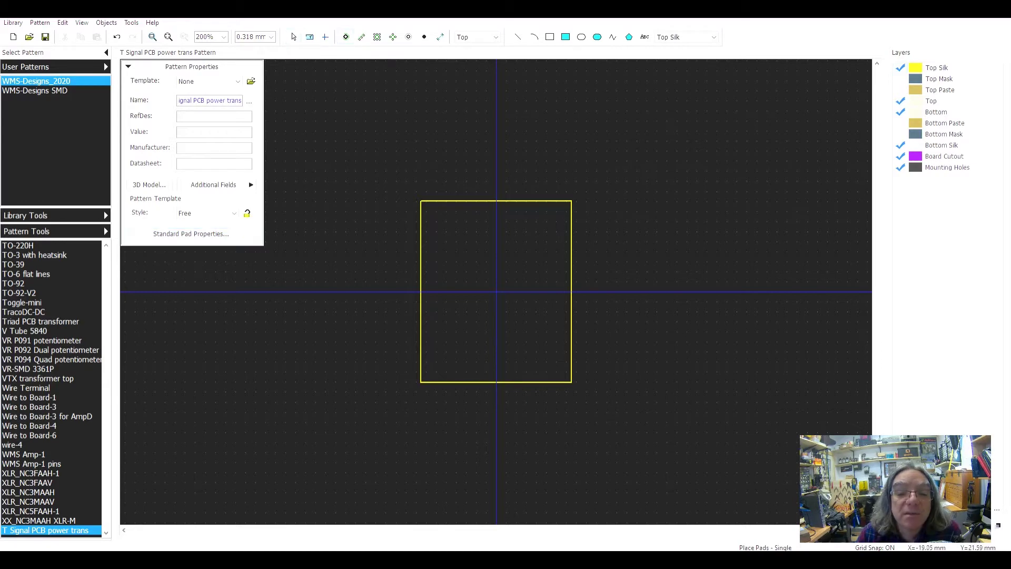
left_click(435, 223)
left_click(438, 265)
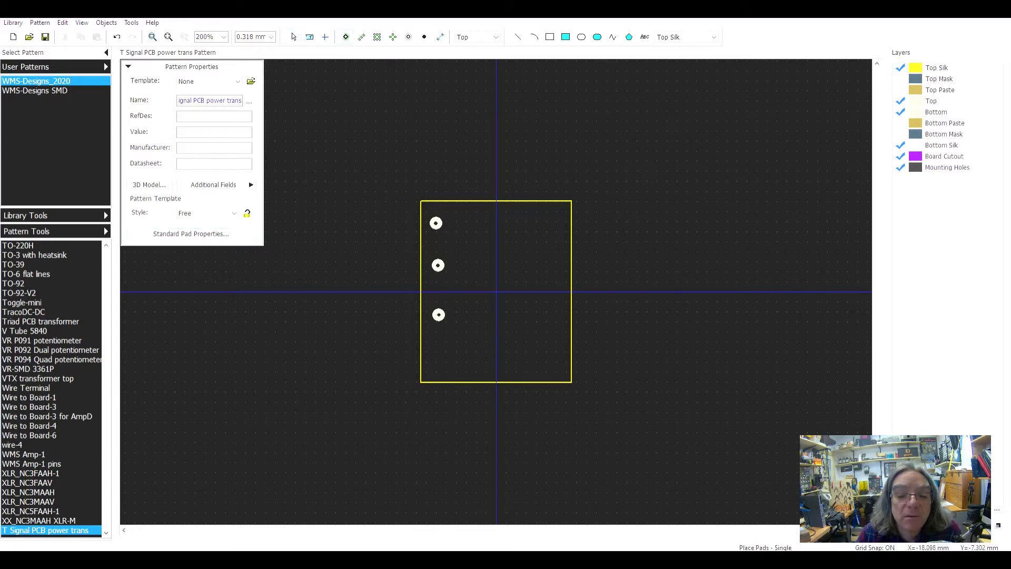
left_click(439, 314)
left_click(439, 354)
left_click(557, 215)
left_click(557, 266)
left_click(558, 318)
key("ctrl+z")
key("ctrl+z")
key("ctrl+z")
key("ctrl+z")
key("ctrl+z")
key("ctrl+z")
key("ctrl+z")
key("ctrl+z")
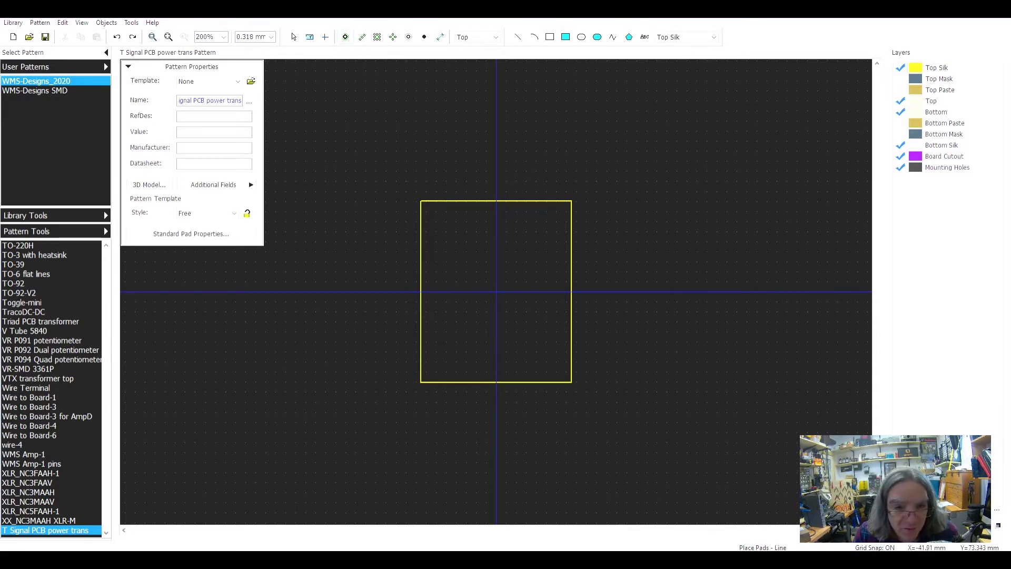
left_click_drag(443, 227, 444, 360)
key("ctrl+z")
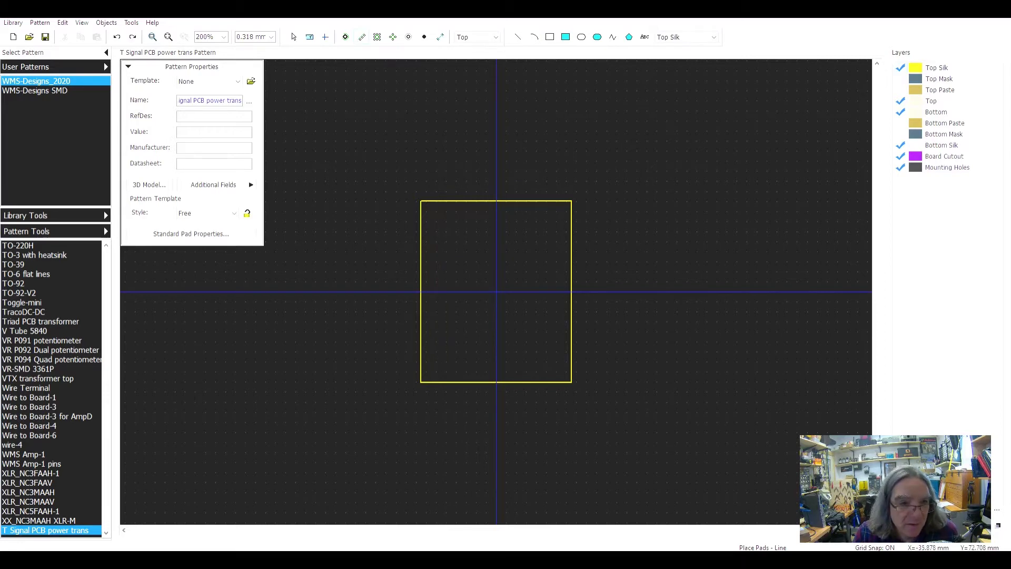
left_click(346, 37)
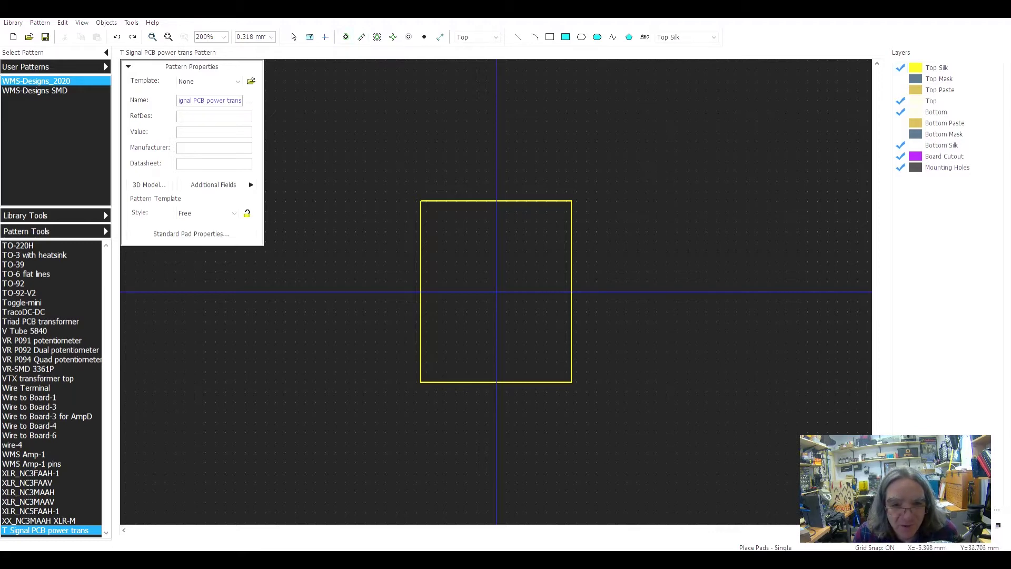
left_click(438, 223)
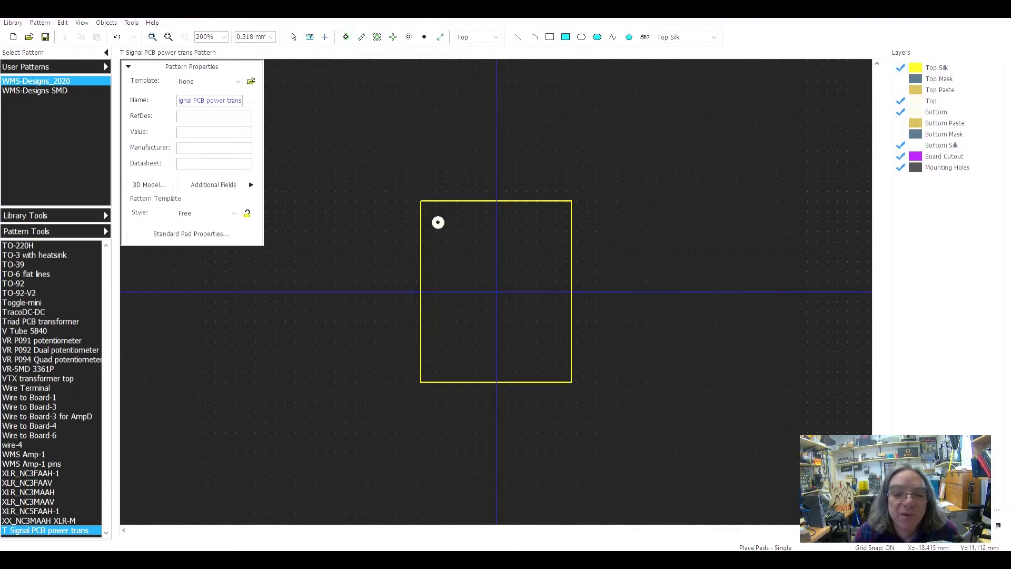
left_click(438, 265)
left_click(444, 319)
left_click(444, 364)
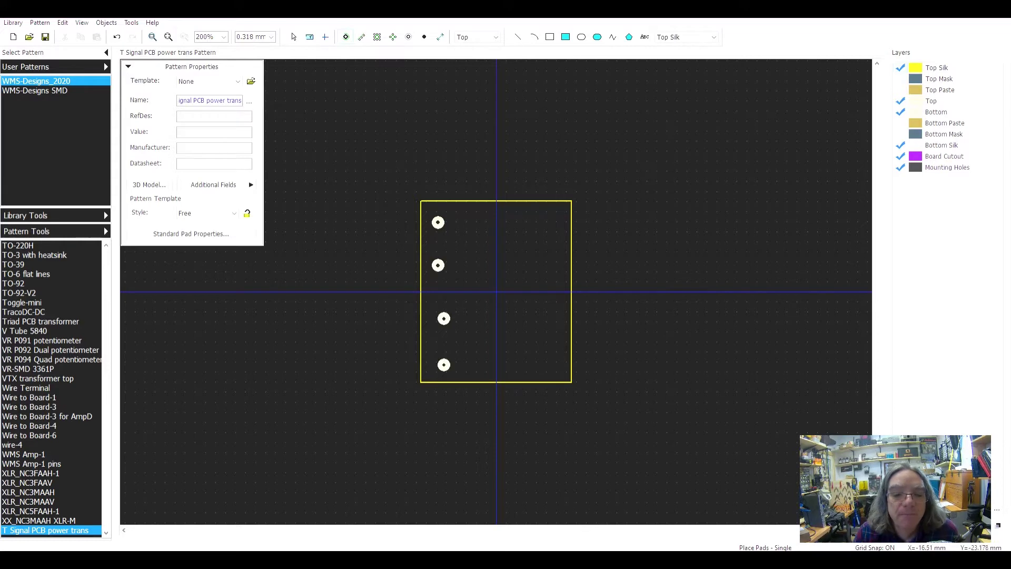
key("ctrl+z")
key("ctrl+z")
key("ctrl+z")
key("ctrl+z")
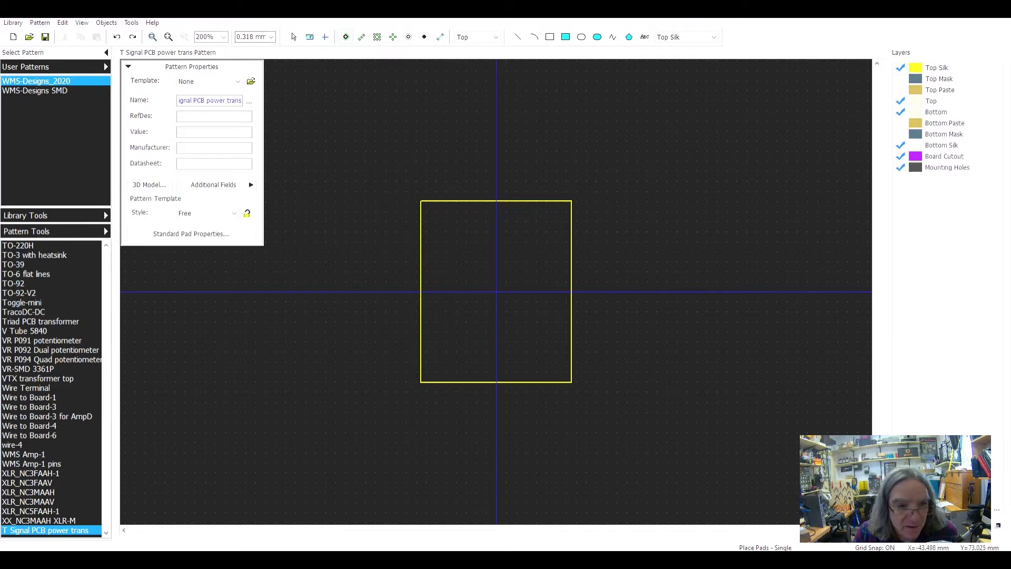
- Set the grid to 2.54 mm and place two columns of four pads inside the rectangle, about 20 mm either side of the origin
left_click(271, 36)
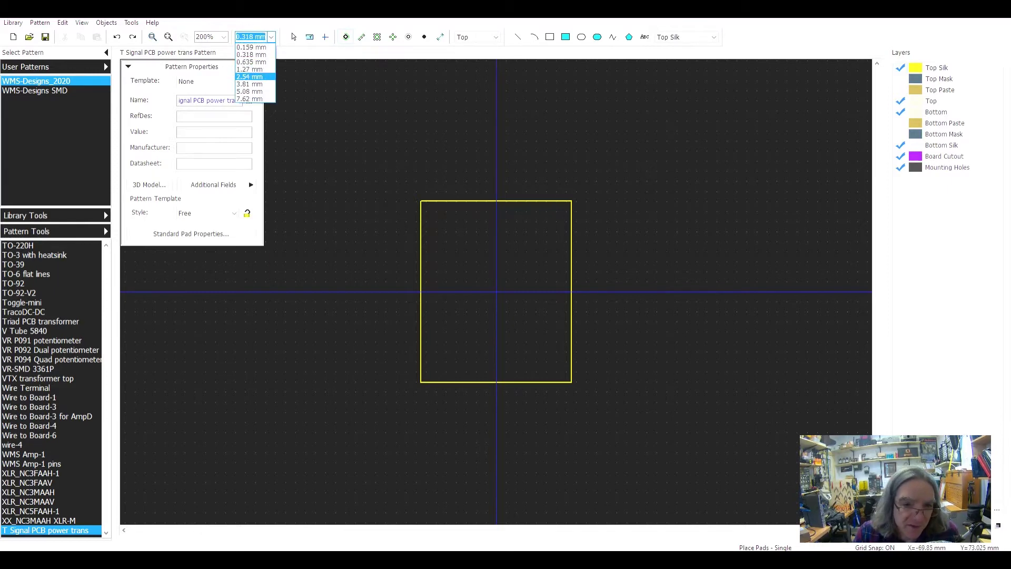
key("Return")
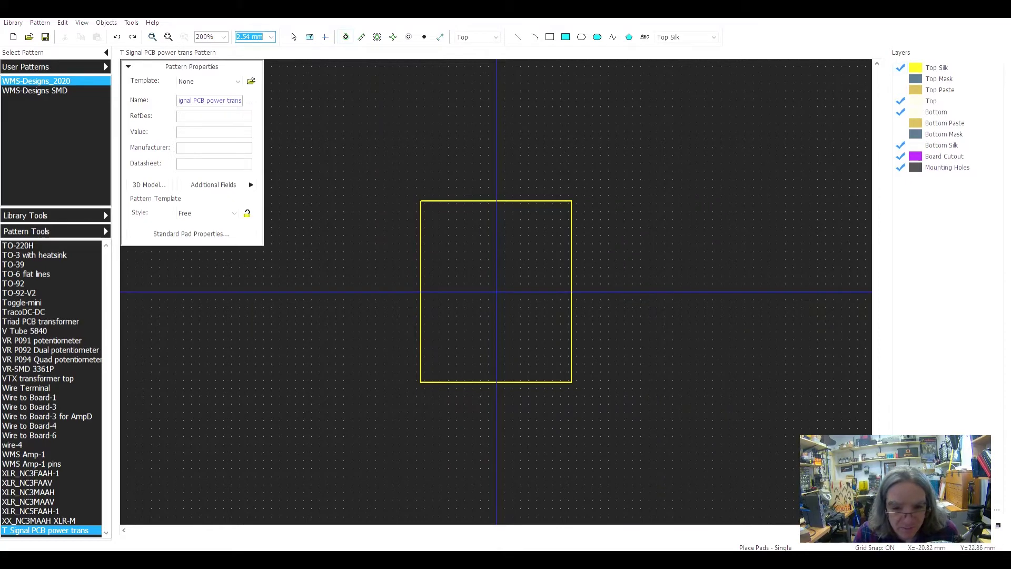
left_click(432, 219)
left_click(432, 316)
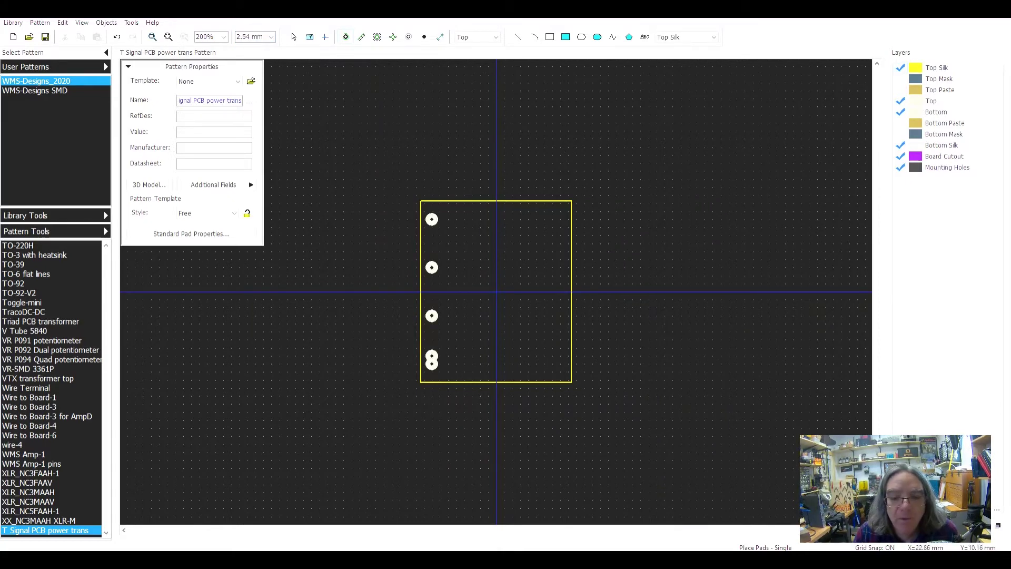
left_click(560, 219)
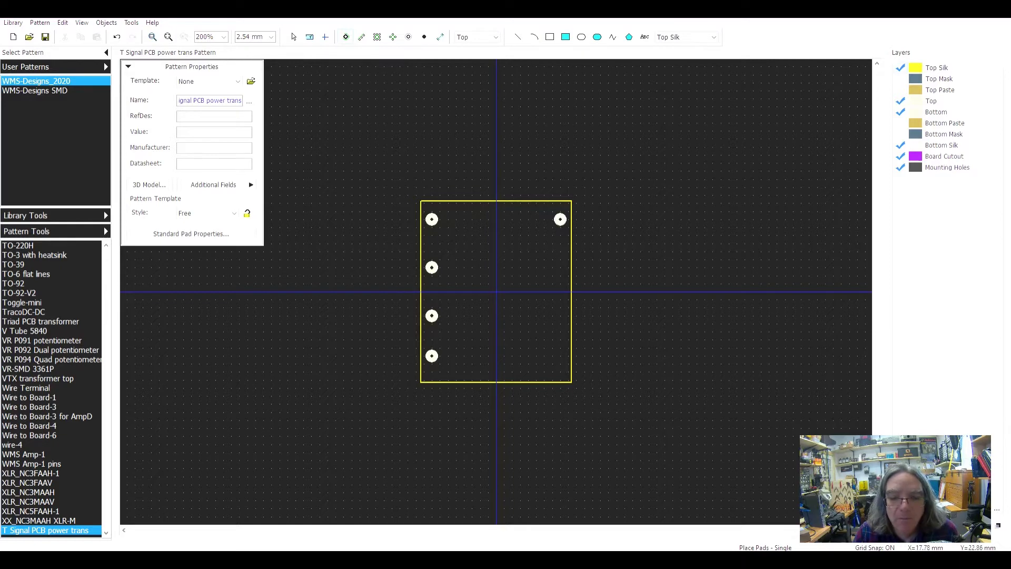
left_click(560, 268)
left_click(560, 315)
left_click(560, 364)
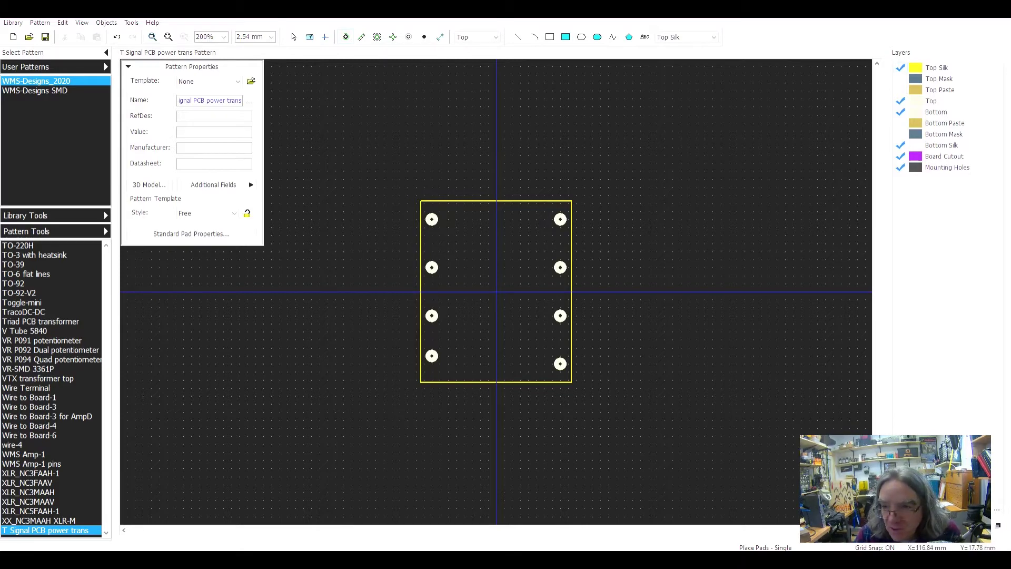
- Arrange the Pattern Editor and the datasheet browser window side by side and collapse the pattern properties
left_click(975, 9)
left_click_drag(504, 85, 434, 19)
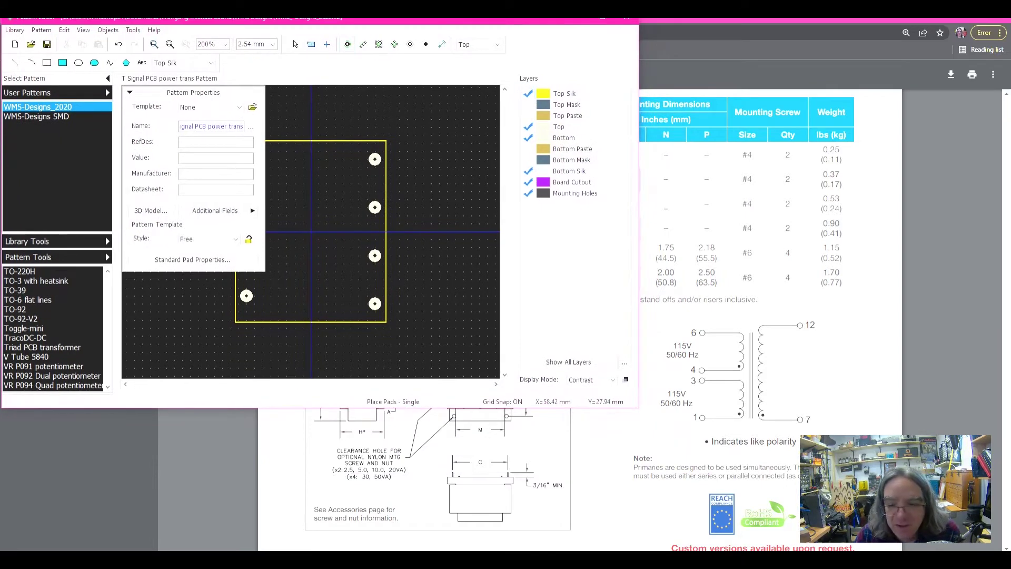
left_click_drag(638, 406, 553, 550)
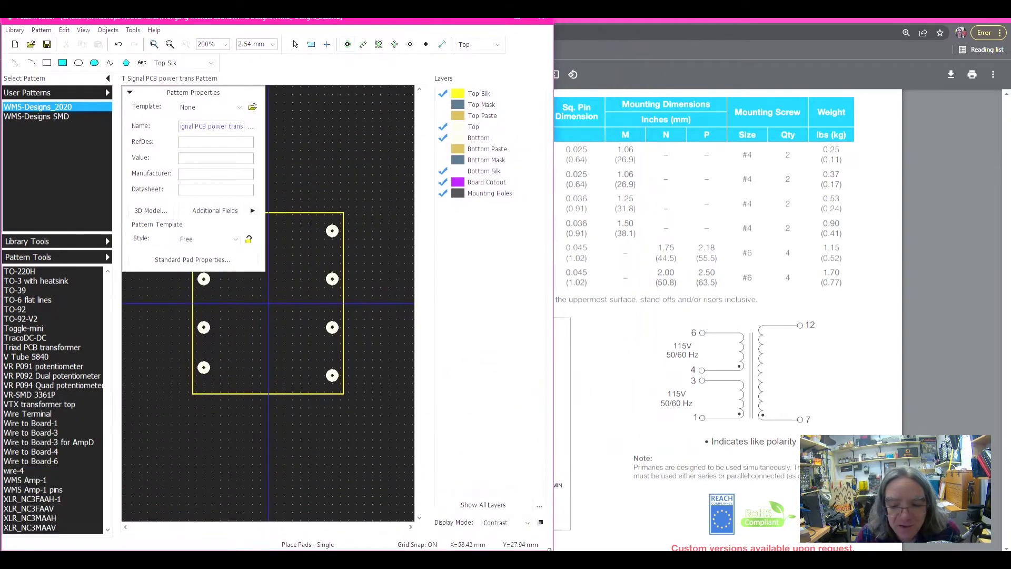
left_click(556, 551)
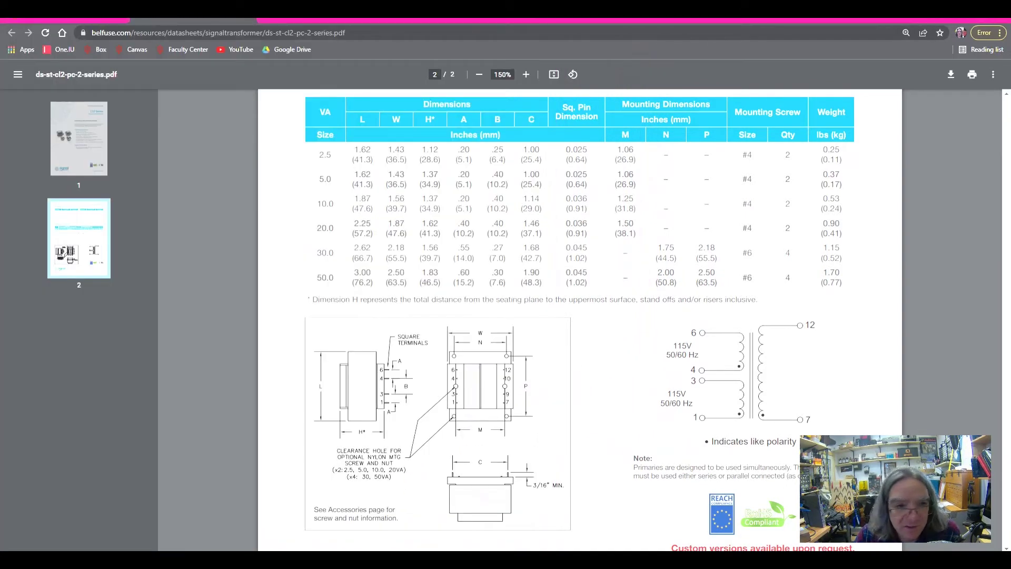
left_click(975, 10)
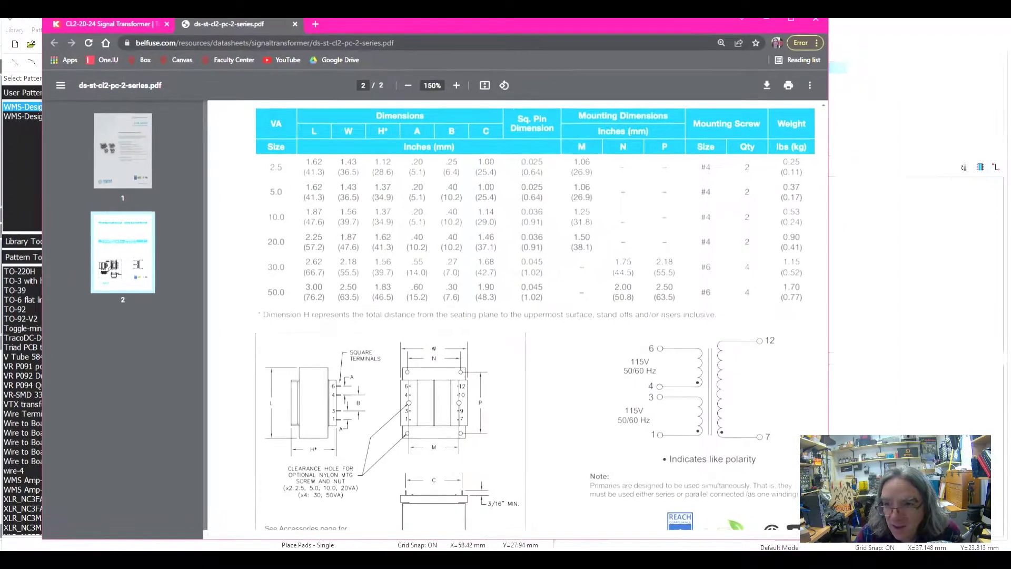
left_click_drag(538, 37, 712, 31)
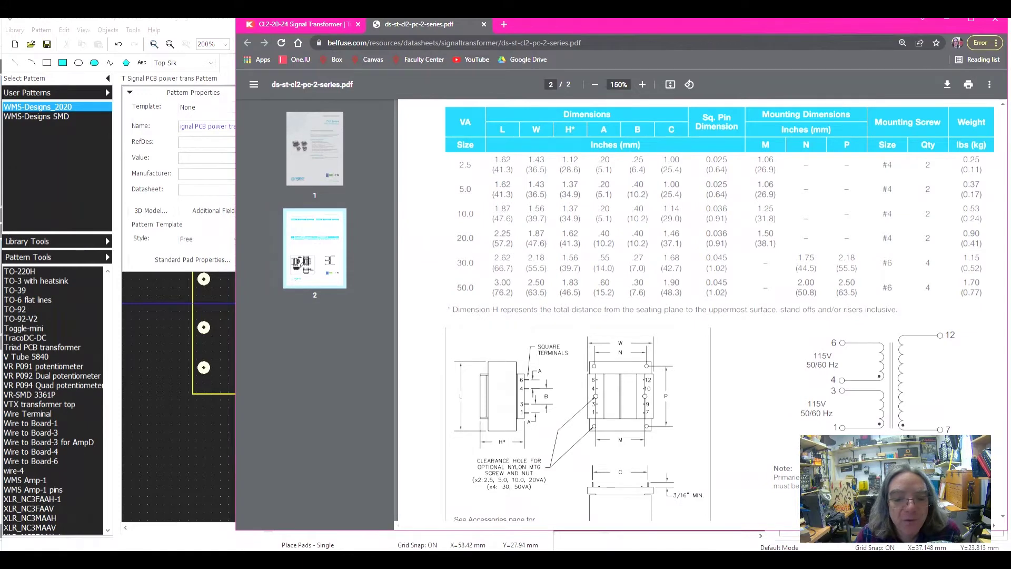
left_click_drag(235, 211, 440, 211)
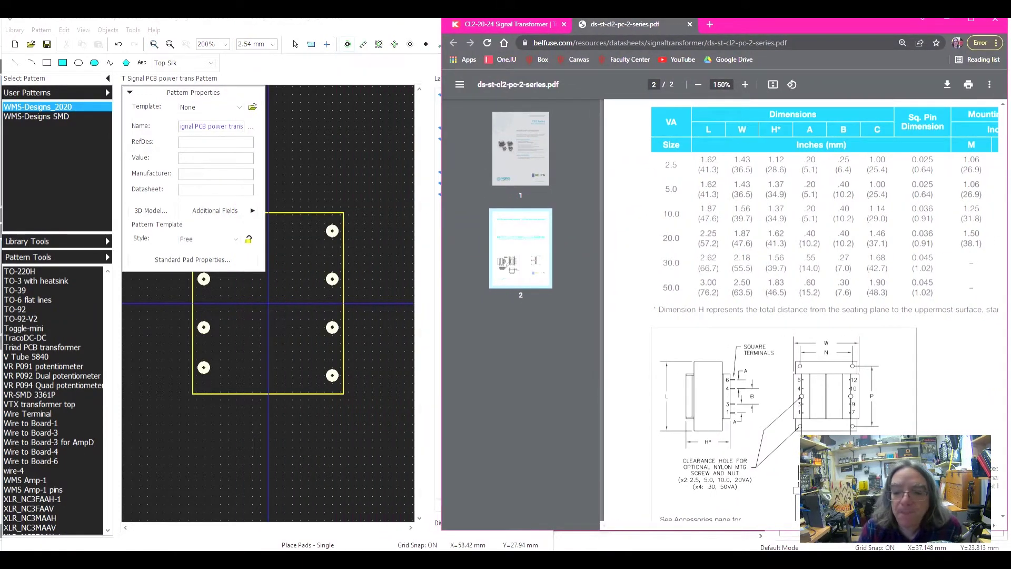
left_click(396, 68)
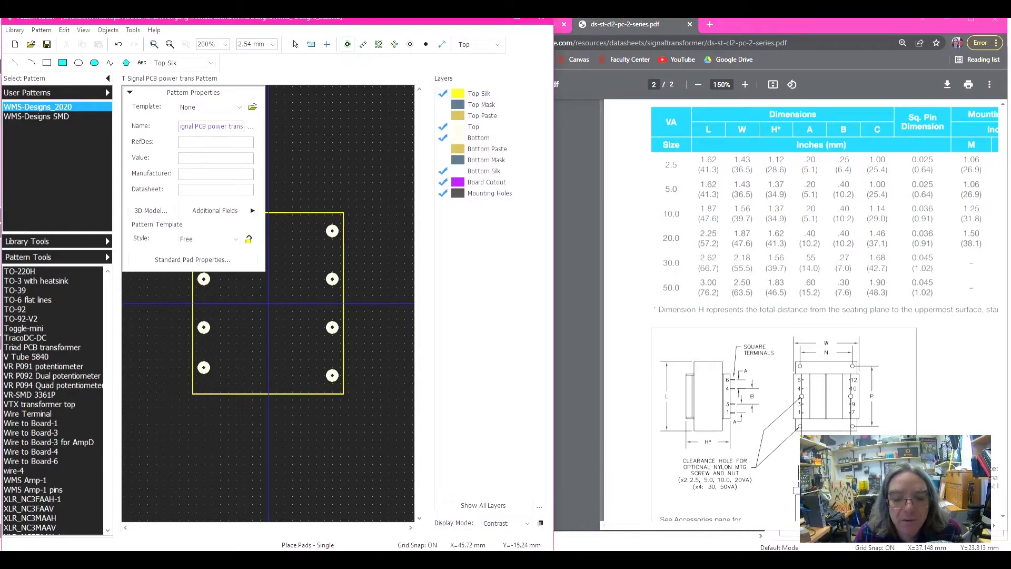
left_click(130, 92)
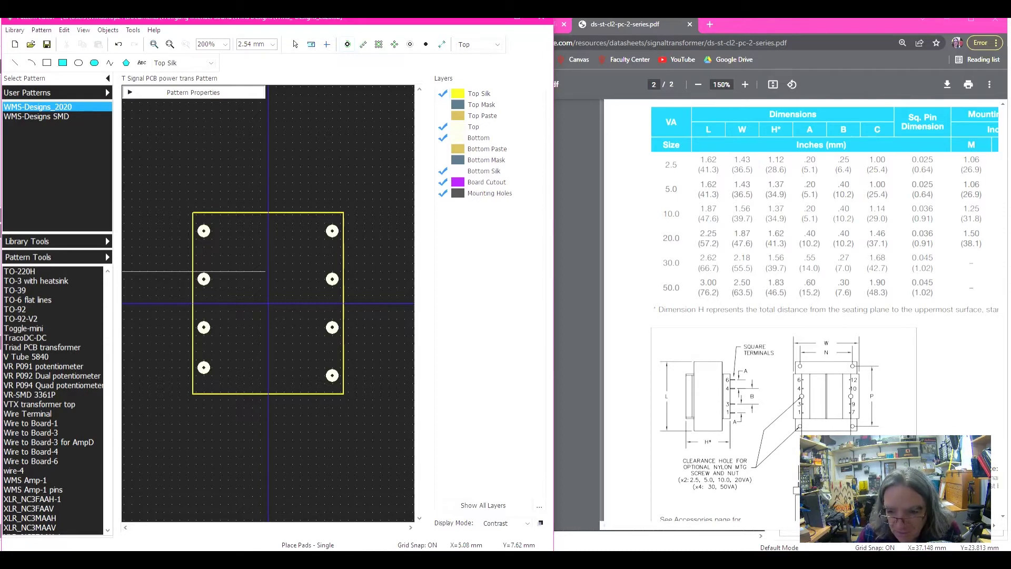
- Leave pad placement and set the X position of pad 1 to -17.25 mm
key("Escape")
double_click(204, 230)
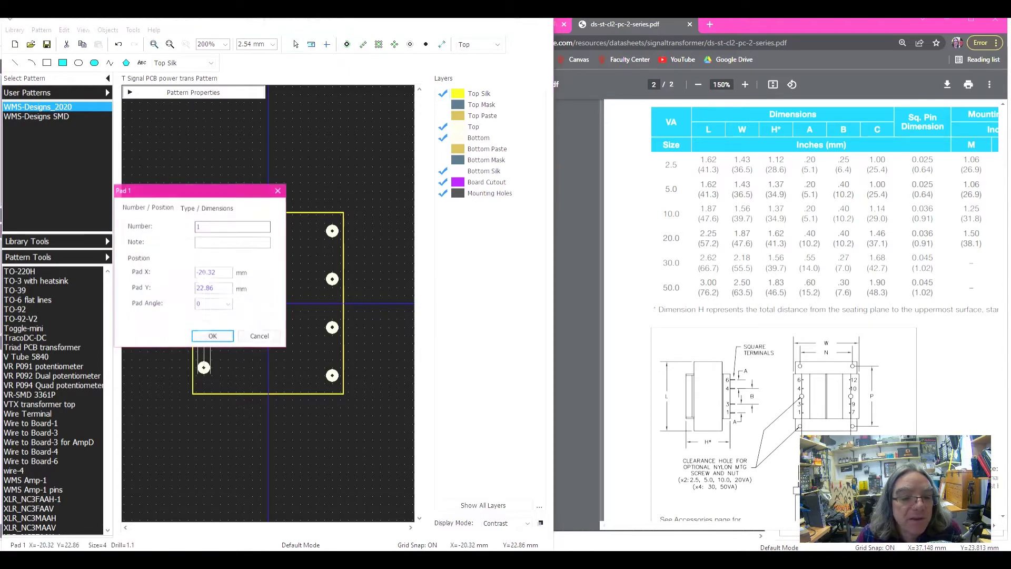
left_click_drag(217, 272, 198, 272)
type("-175")
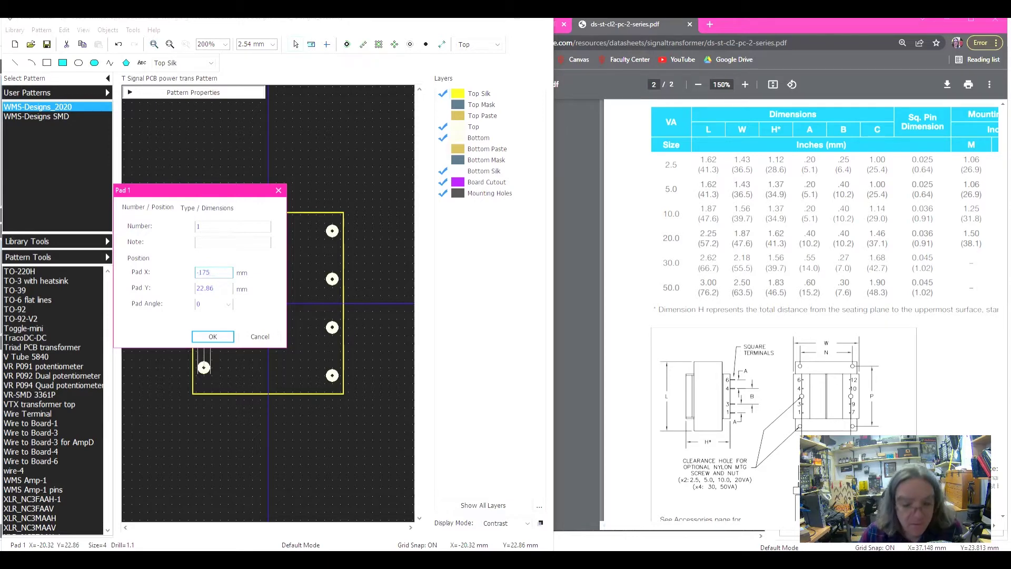
key("BackSpace")
type("25")
key("BackSpace")
key("BackSpace")
type(".78")
key("Return")
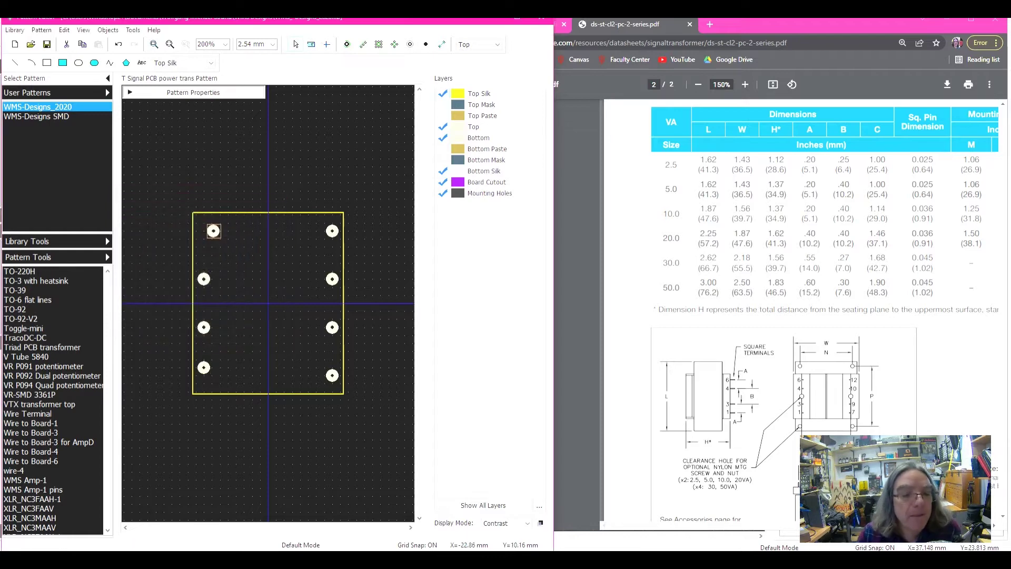
- Set the X position of pads 2 and 3 in the left column to -17.25 mm
double_click(204, 280)
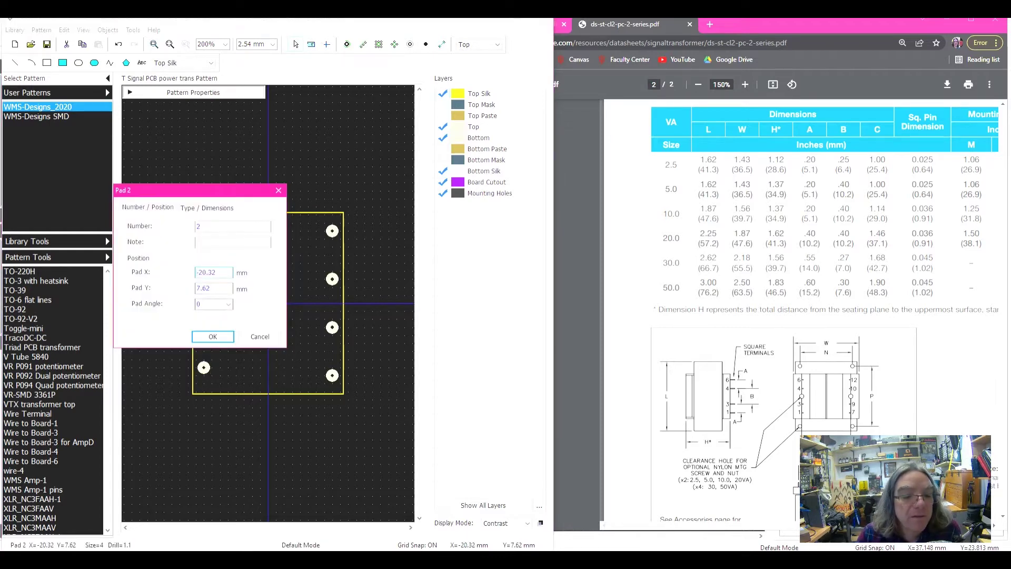
left_click_drag(216, 272, 197, 272)
type("-17.78")
key("Return")
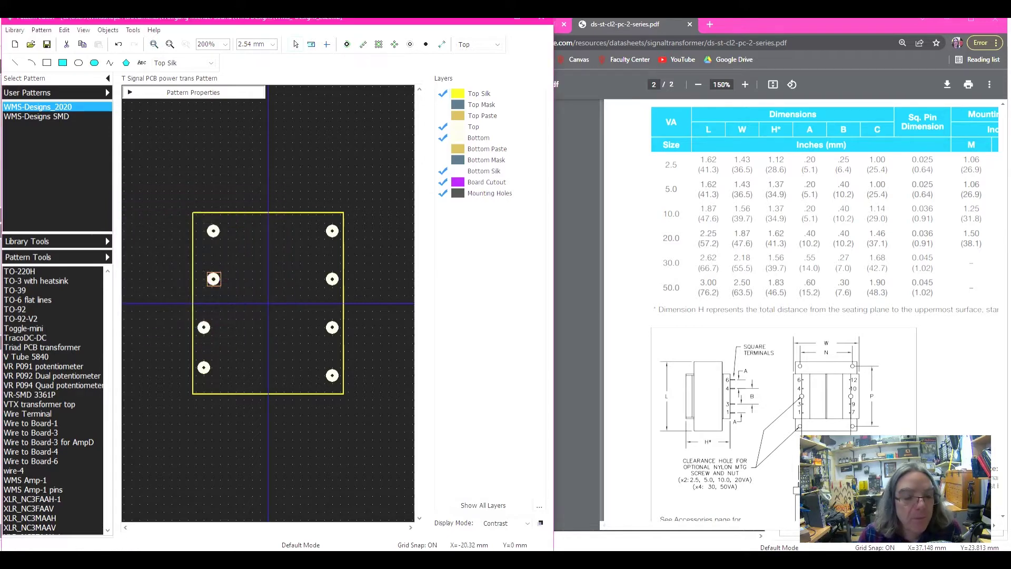
double_click(203, 327)
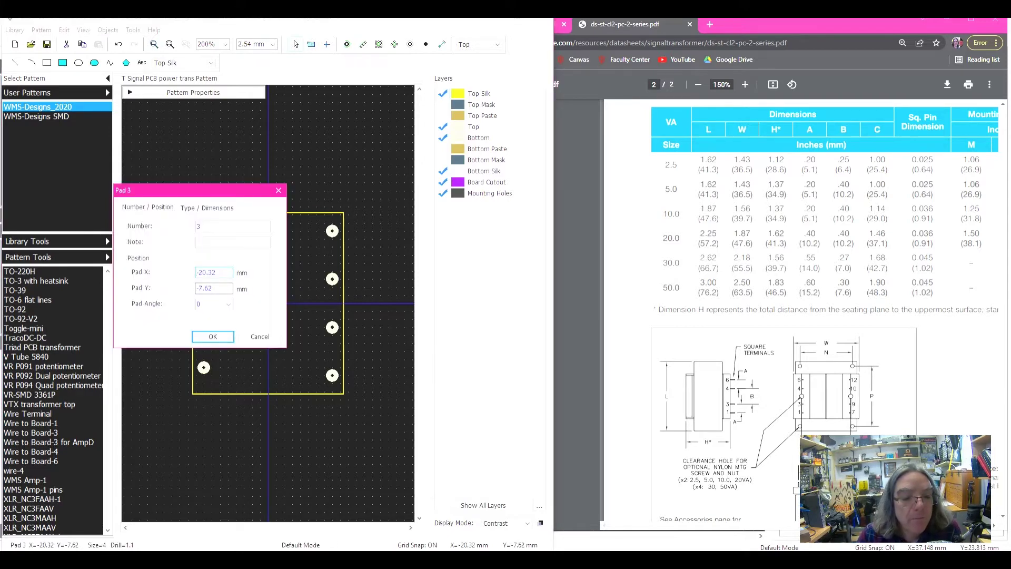
left_click_drag(216, 272, 198, 272)
type("-17.78")
key("Return")
- Set the X position of pad 4 at the lower end of the left column to -17.25 mm
double_click(203, 367)
left_click_drag(217, 273, 197, 272)
type("-17.78")
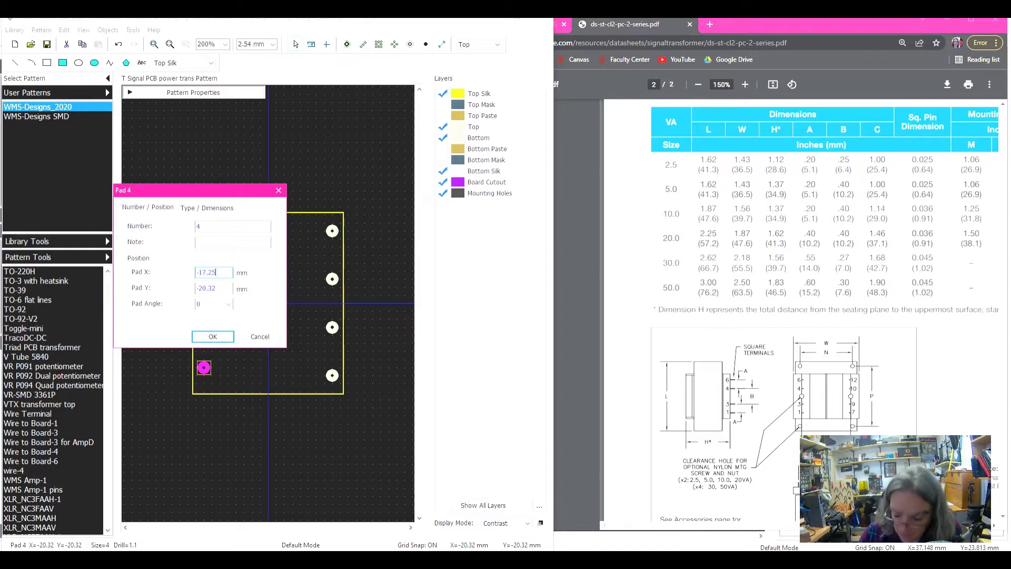
key("Return")
- Set the X position of pads 5 and 6 in the right column to 17.25 mm
double_click(332, 231)
left_click_drag(196, 272, 214, 273)
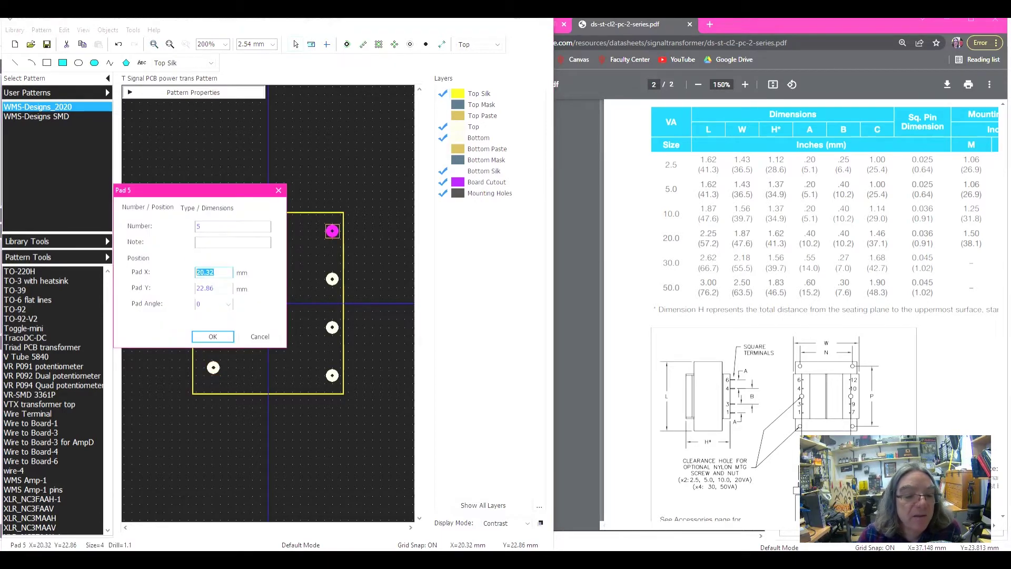
type("17.25")
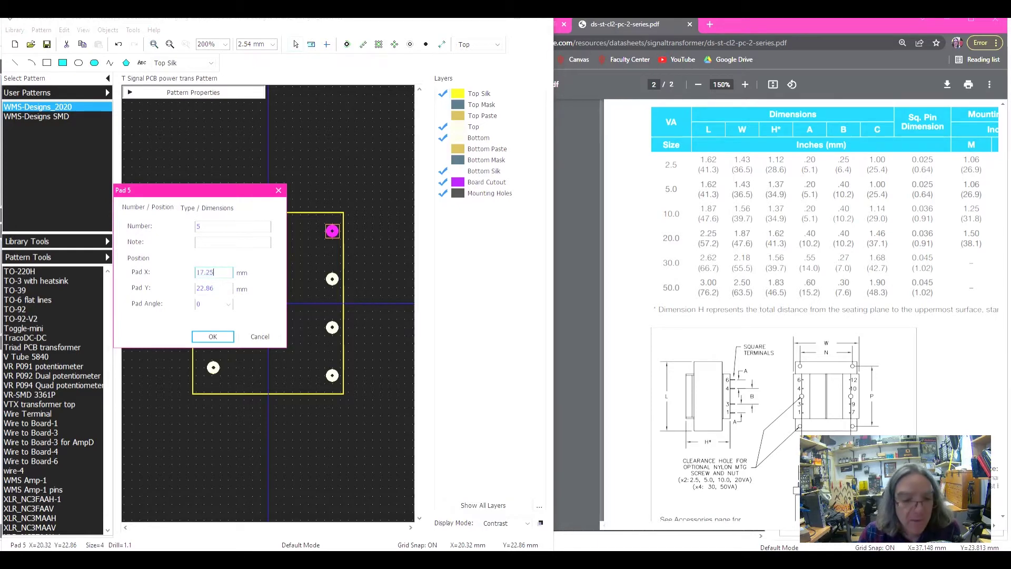
key("Return")
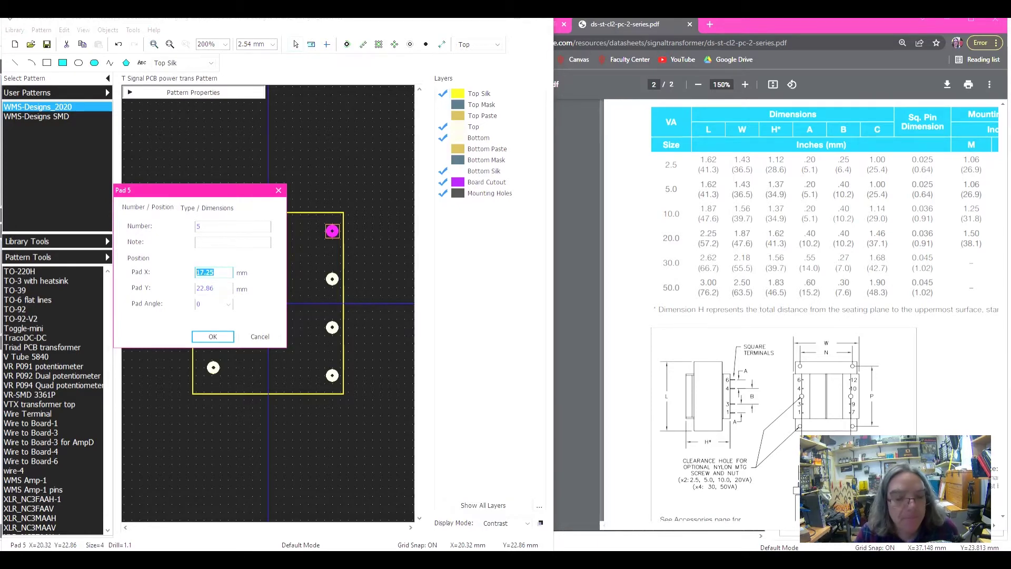
key("Return")
double_click(332, 279)
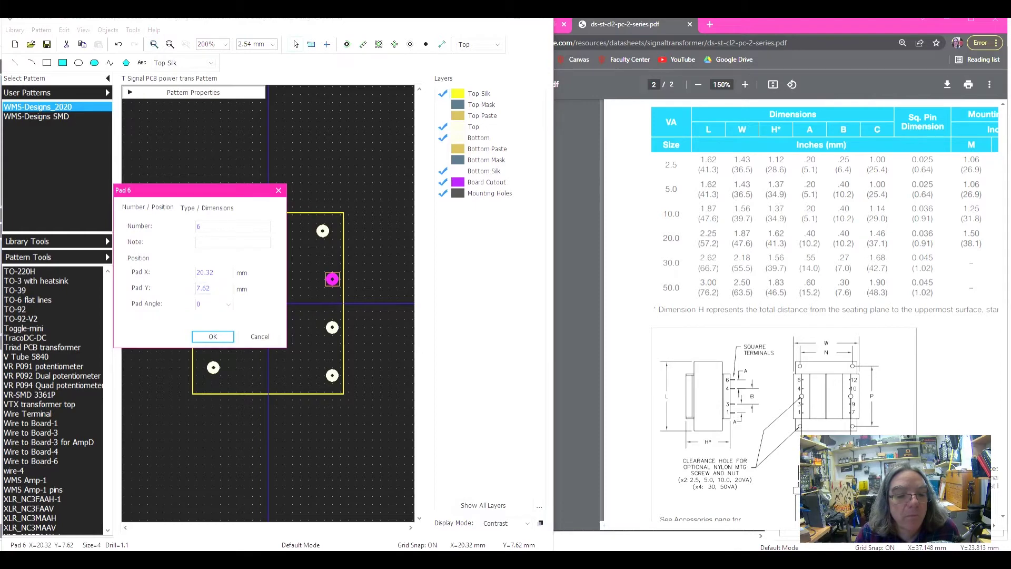
double_click(206, 272)
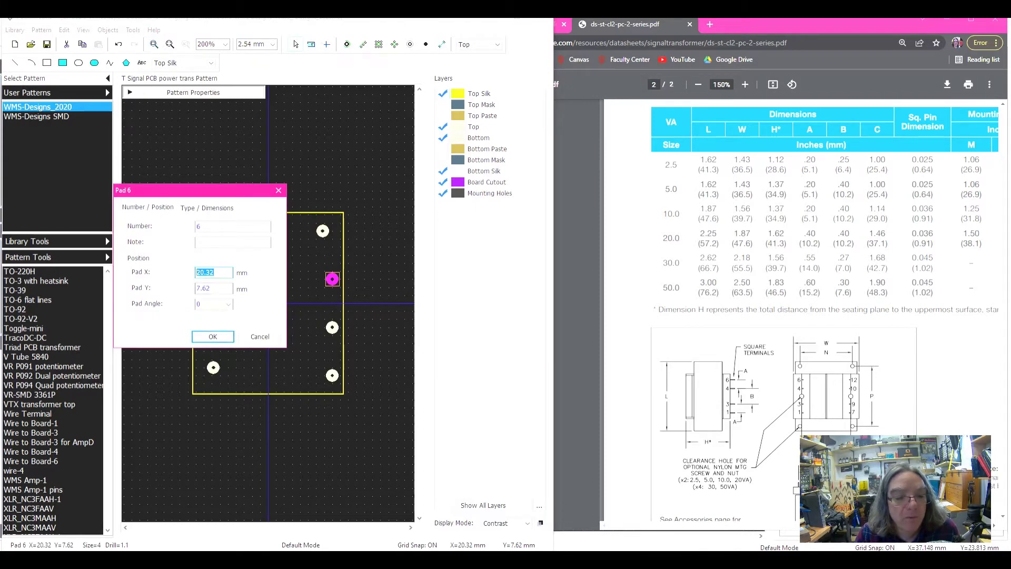
type("17.25")
double_click(205, 272)
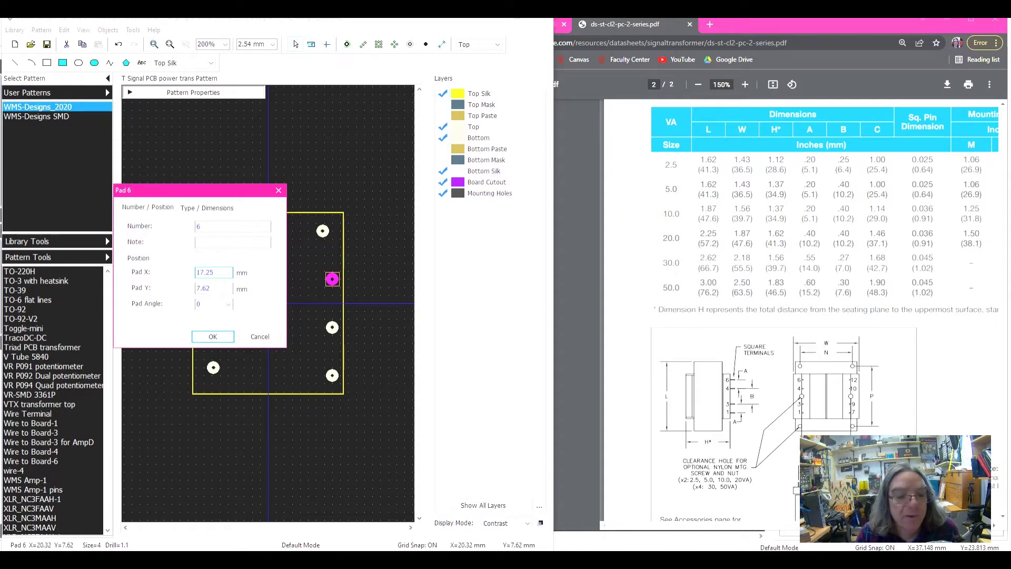
left_click(212, 336)
- Set the X position of pads 7 and 8 in the right column to 17.25 mm
double_click(332, 327)
double_click(206, 272)
type("17.25")
left_click(213, 336)
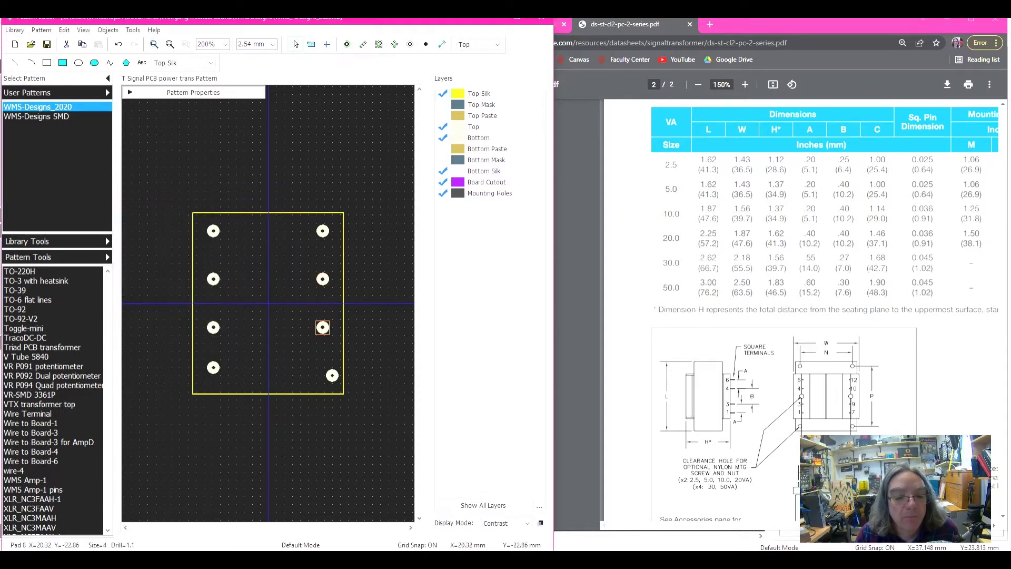
double_click(333, 375)
double_click(205, 272)
type("17.25")
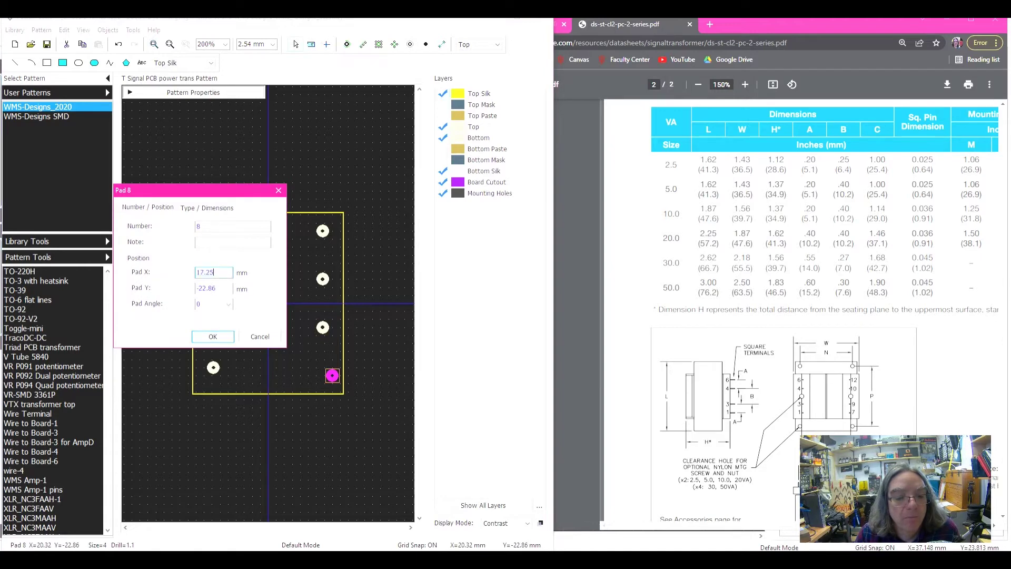
left_click(213, 336)
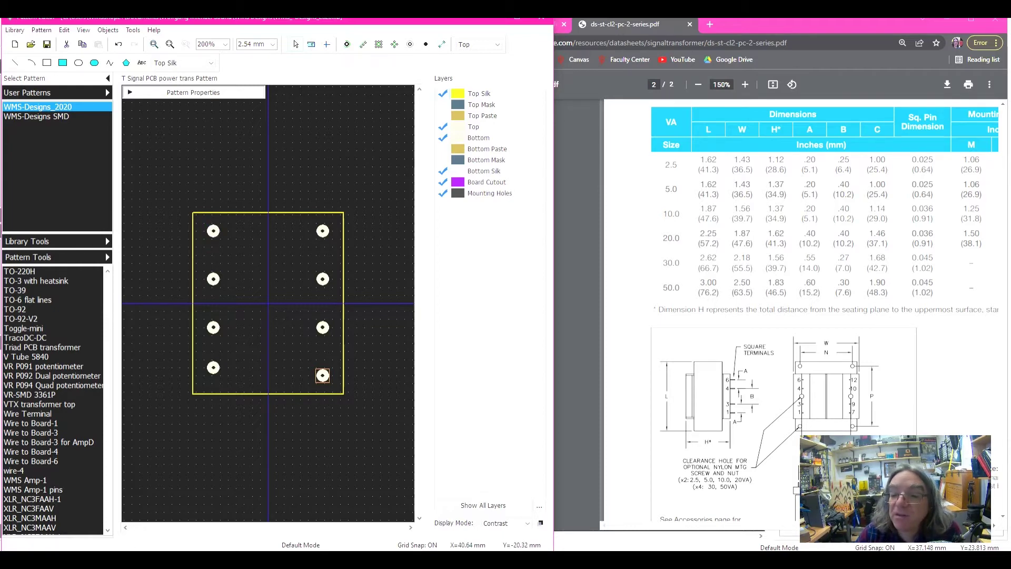
- Set the Y position of pads 2 and 6, just above the origin, to 10.2 mm
double_click(213, 279)
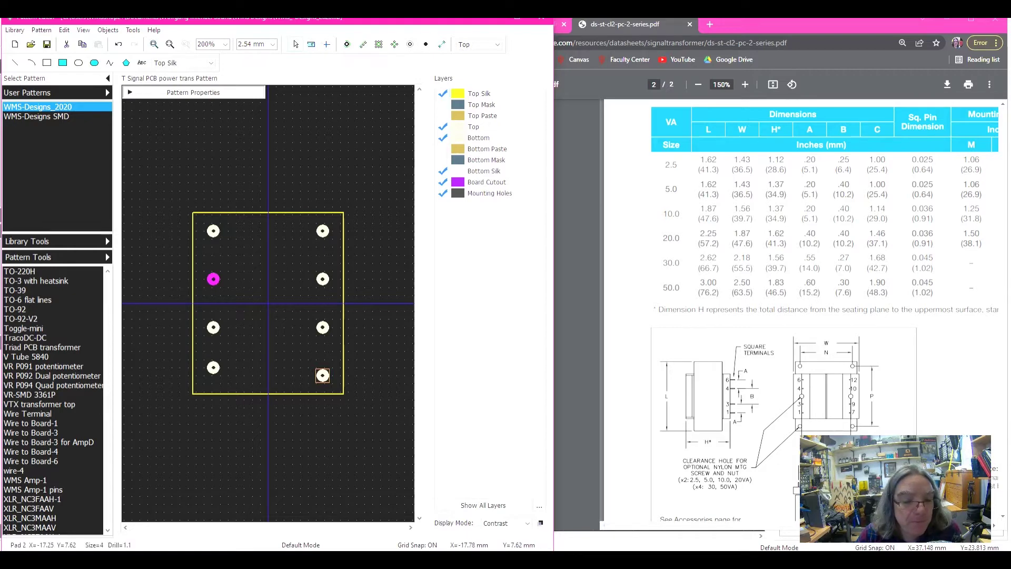
key("Tab")
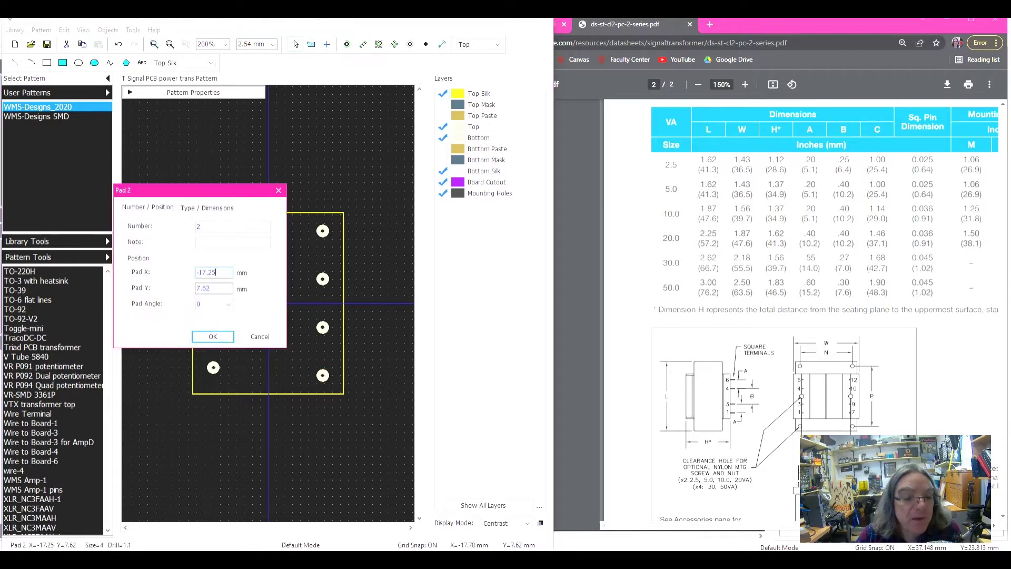
type("10.2")
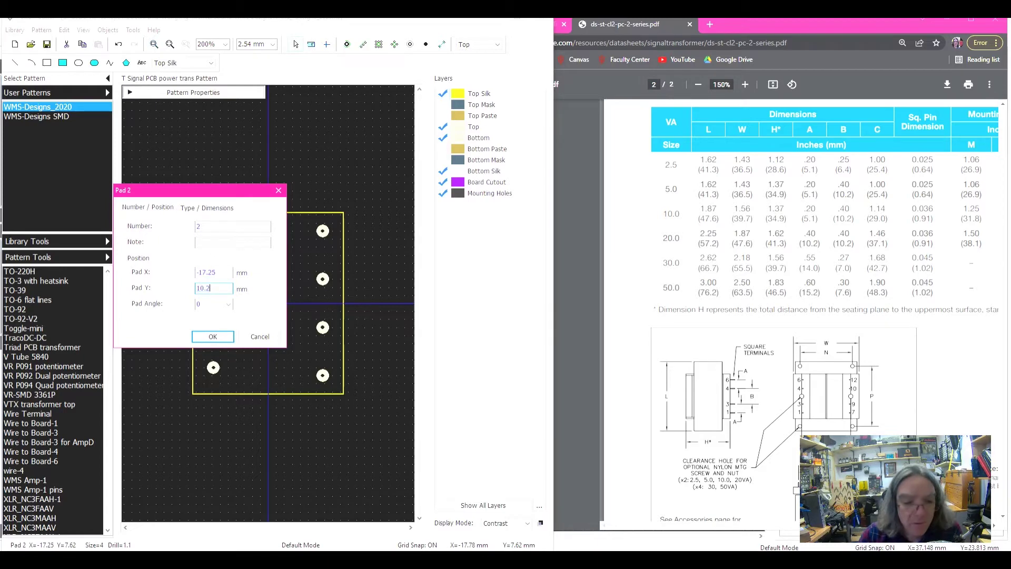
key("ctrl+a")
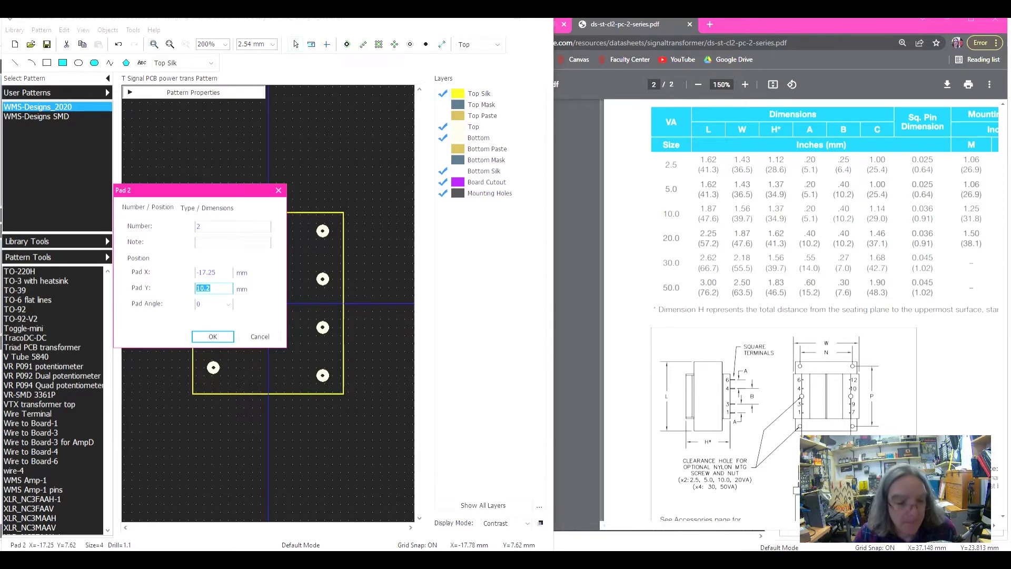
left_click(213, 337)
double_click(320, 279)
key("Tab")
key("Tab")
type("10.16")
key("Return")
- Set the Y position of pads 3 and 7, just below the origin, to -10.2 mm
double_click(212, 327)
left_click_drag(213, 288, 199, 288)
type("10.16")
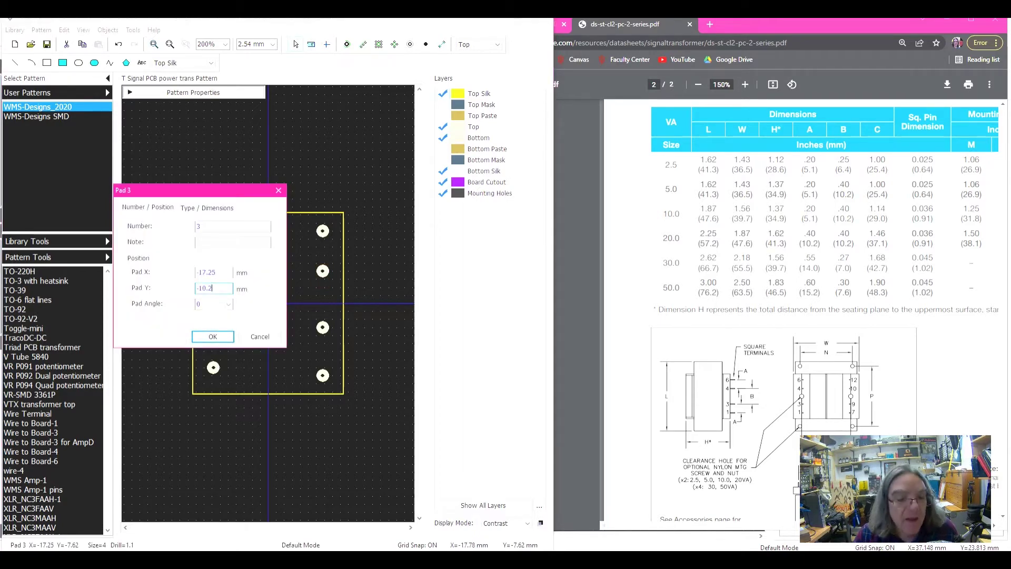
left_click(213, 336)
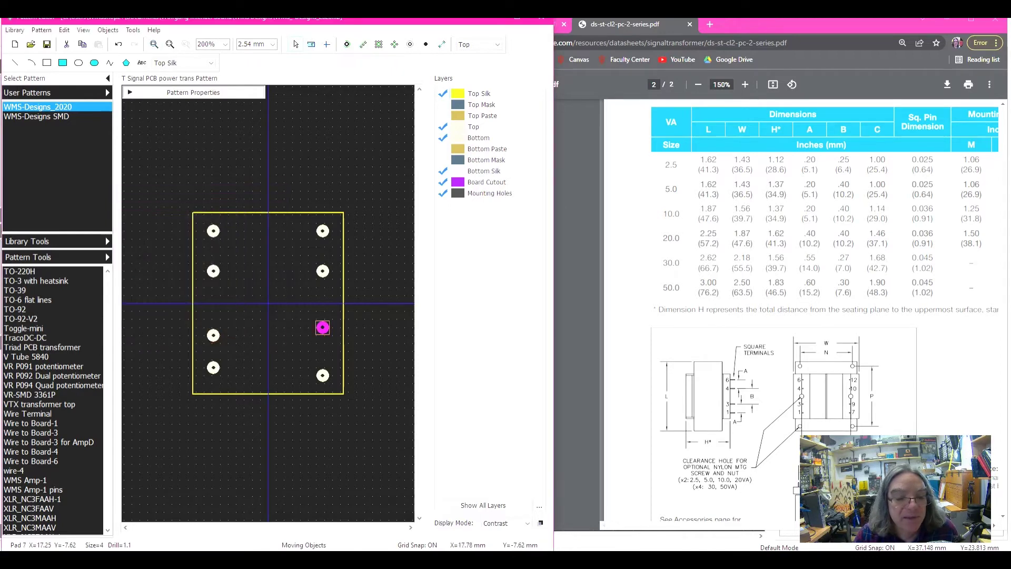
double_click(323, 327)
left_click_drag(227, 288, 198, 289)
type("10.16")
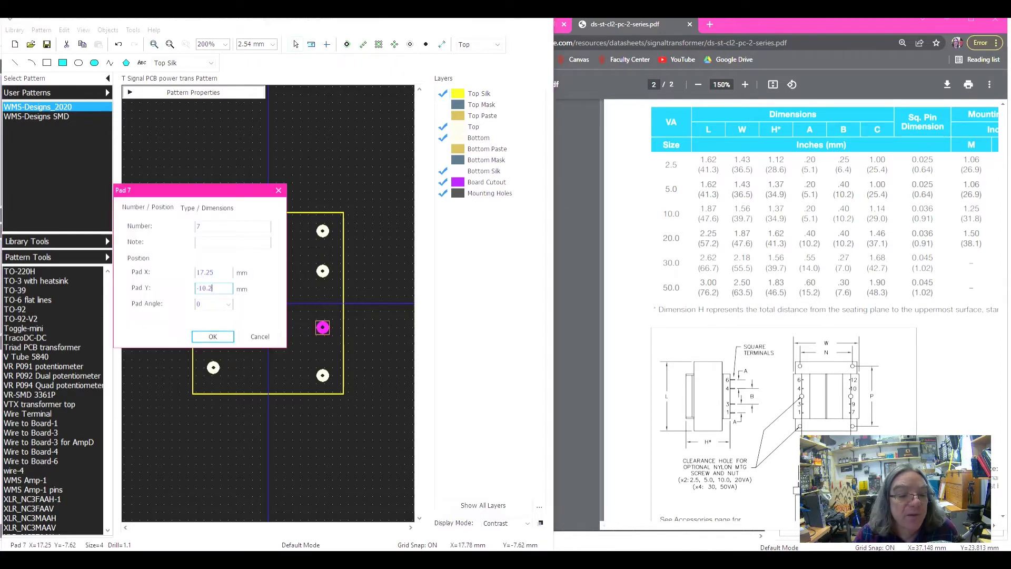
left_click(212, 336)
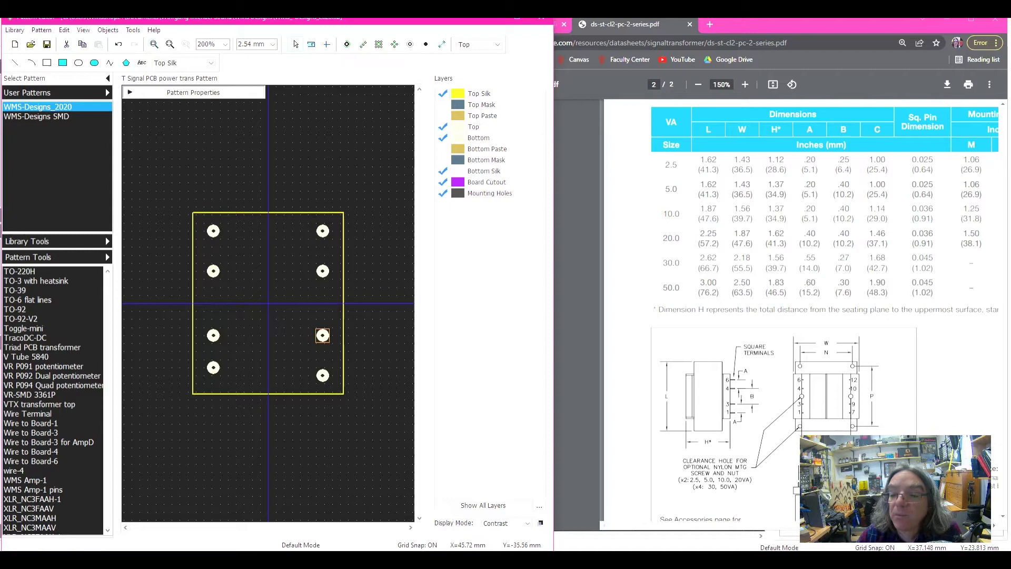
double_click(212, 231)
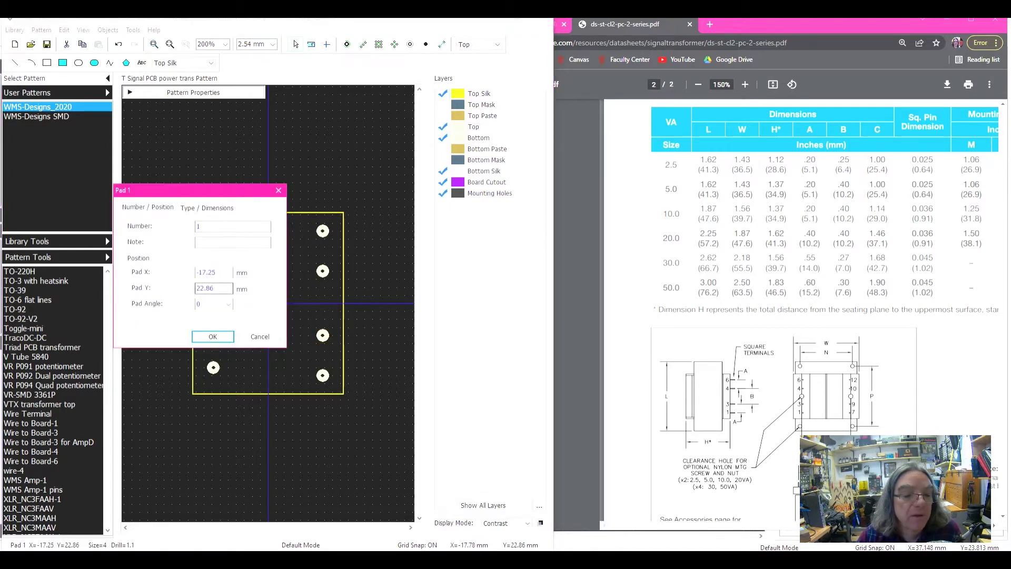
key("Return")
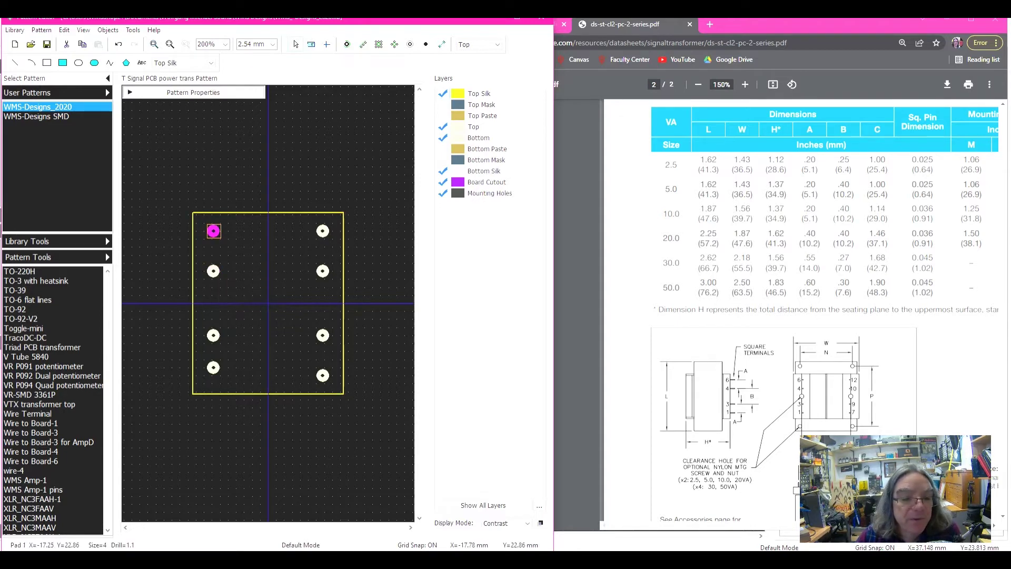
double_click(213, 231)
left_click_drag(197, 288, 214, 288)
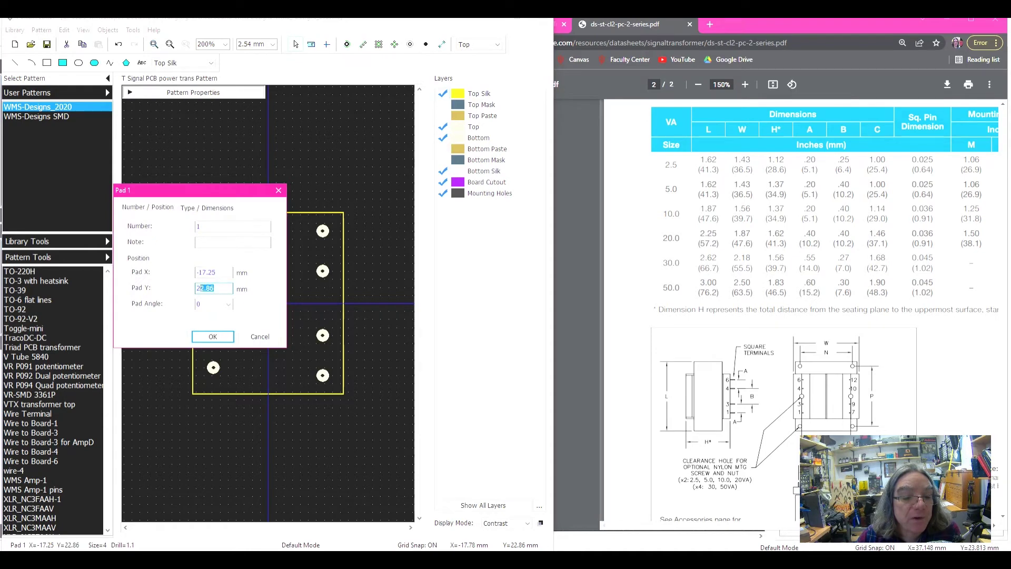
type("0.4")
key("ctrl+a")
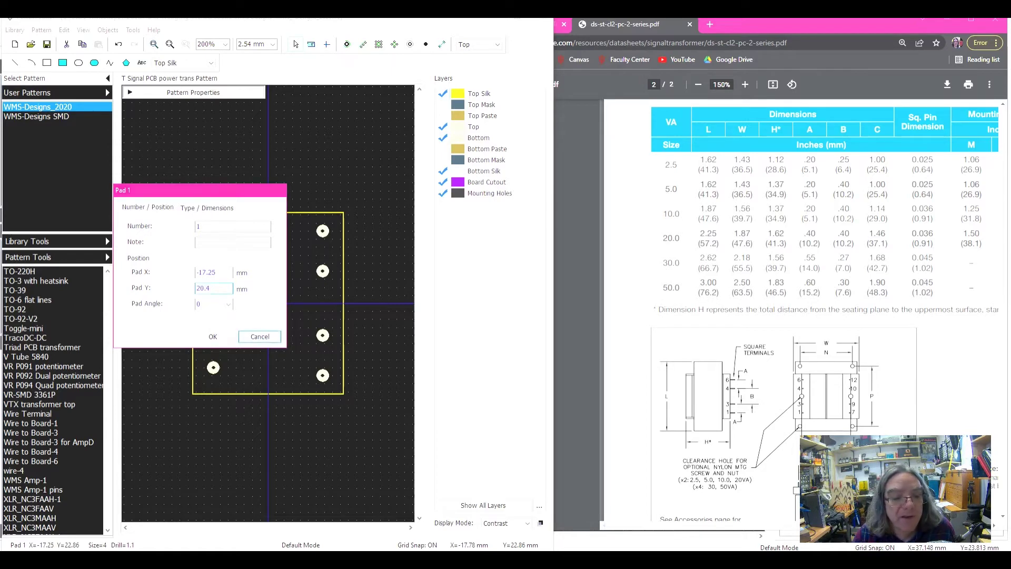
key("Return")
- Set the Y position of pad 2 to 5.1 mm and of pad 3 to -5.1 mm
double_click(213, 270)
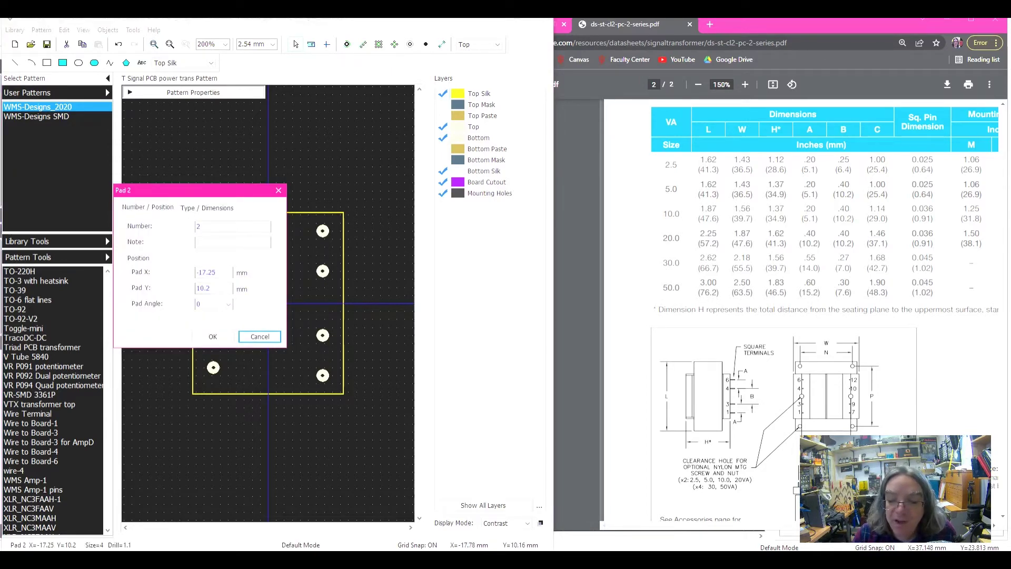
left_click_drag(212, 289, 196, 288)
type("5.1")
key("Return")
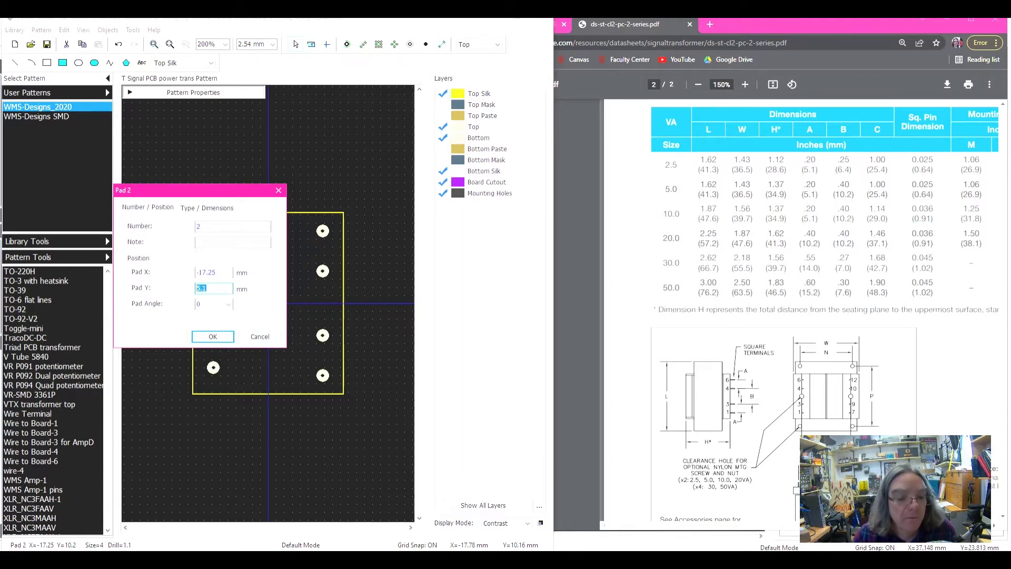
left_click(213, 337)
left_click(214, 335)
double_click(213, 336)
left_click_drag(215, 288, 199, 288)
type("5.1")
left_click(212, 337)
- Set the Y position of pad 6 to 5.1 mm and of pad 7 to -5.1 mm
left_click(322, 271)
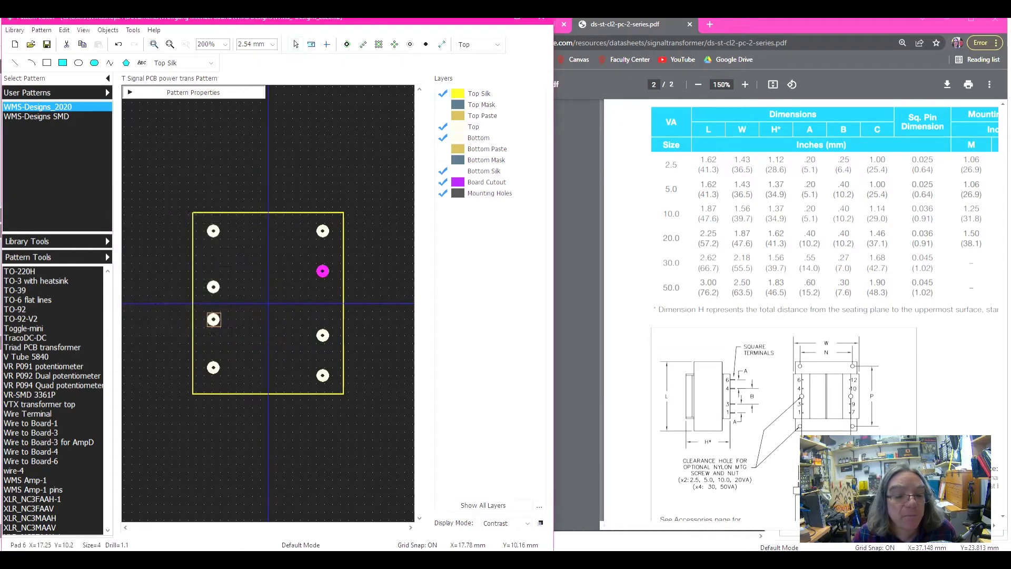
double_click(322, 271)
type("-")
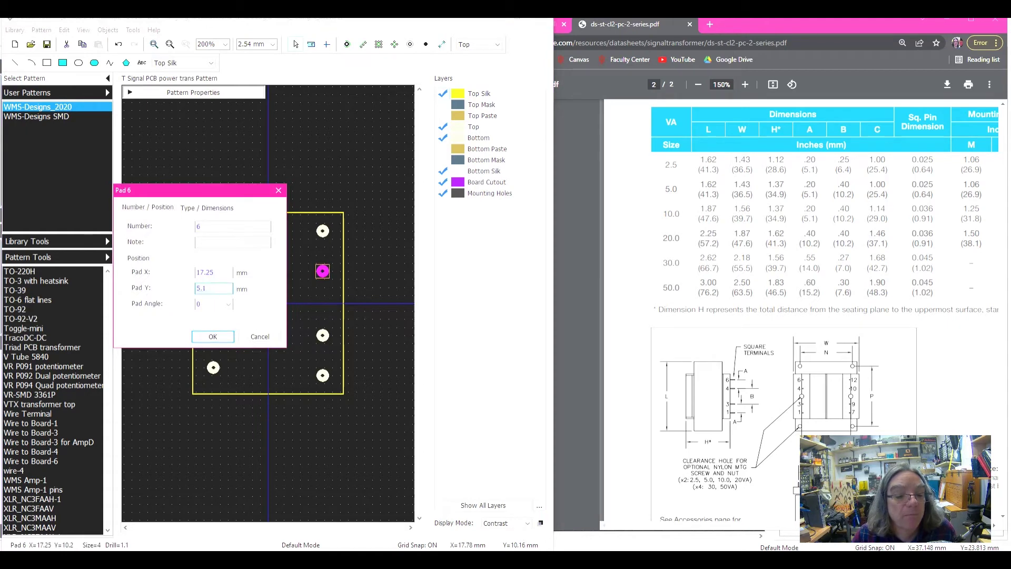
left_click(213, 337)
left_click(323, 335)
double_click(322, 336)
left_click_drag(213, 288, 198, 288)
type("5.1")
key("Return")
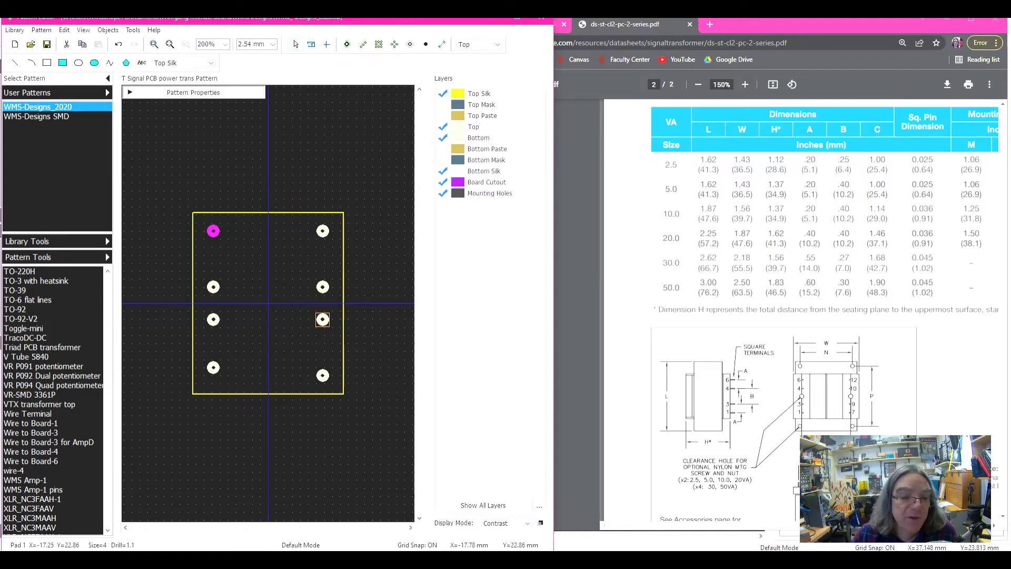
- Set the Y position of pads 1 and 5, the uppermost in each column, to 15.3 mm
double_click(213, 230)
key("Tab")
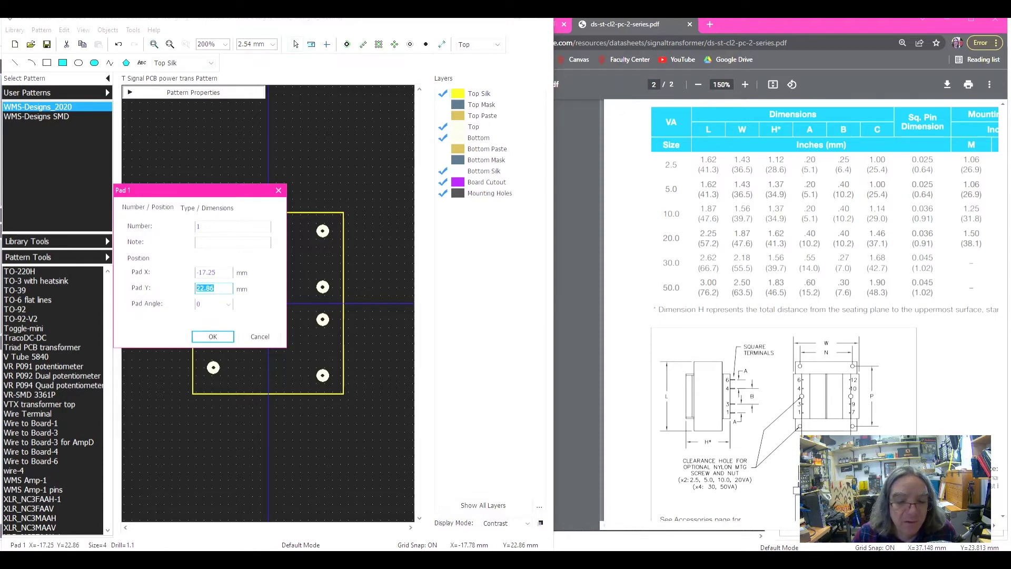
type("15.3")
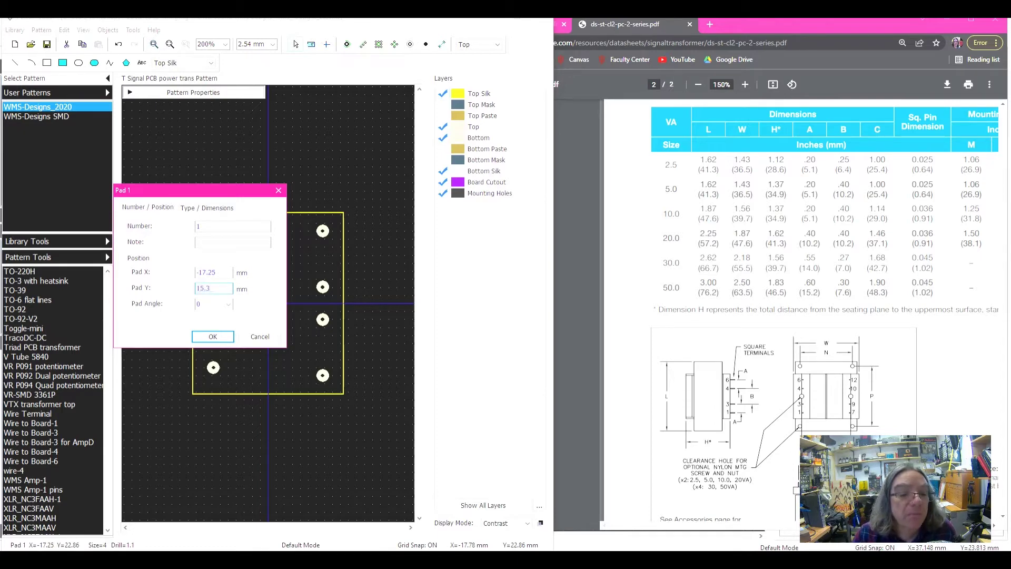
key("Return")
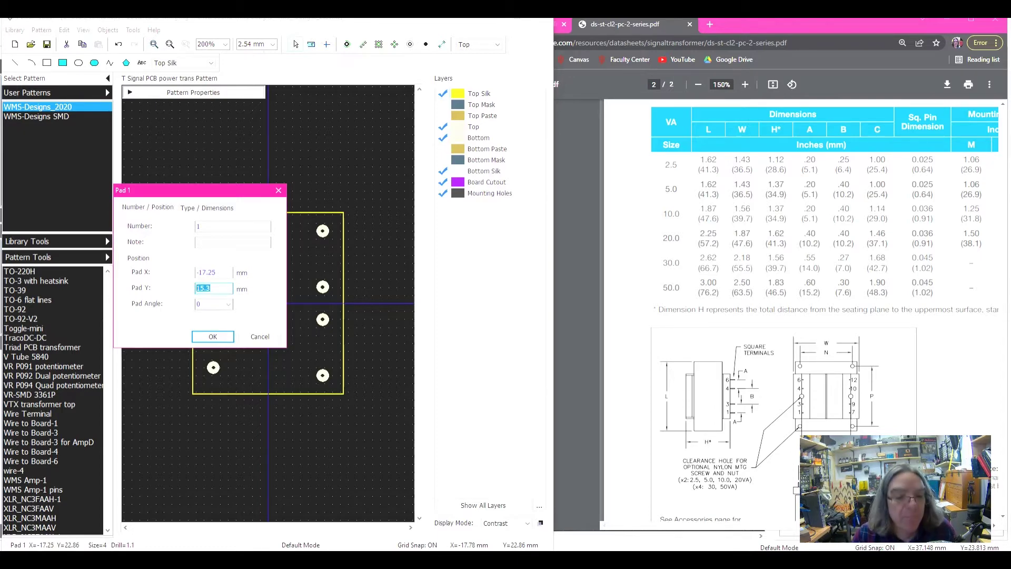
key("Return")
double_click(323, 230)
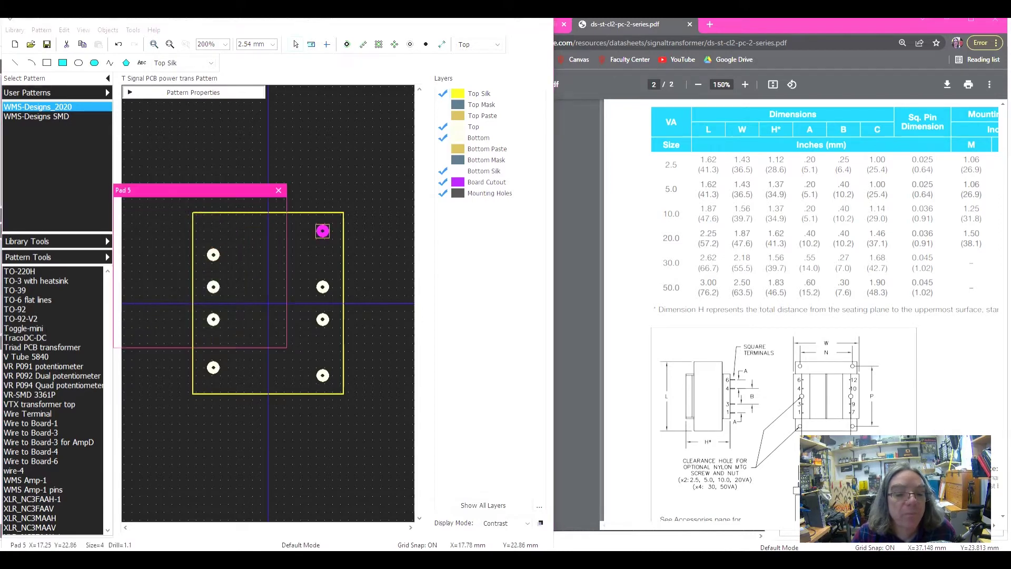
double_click(206, 288)
type("15.3")
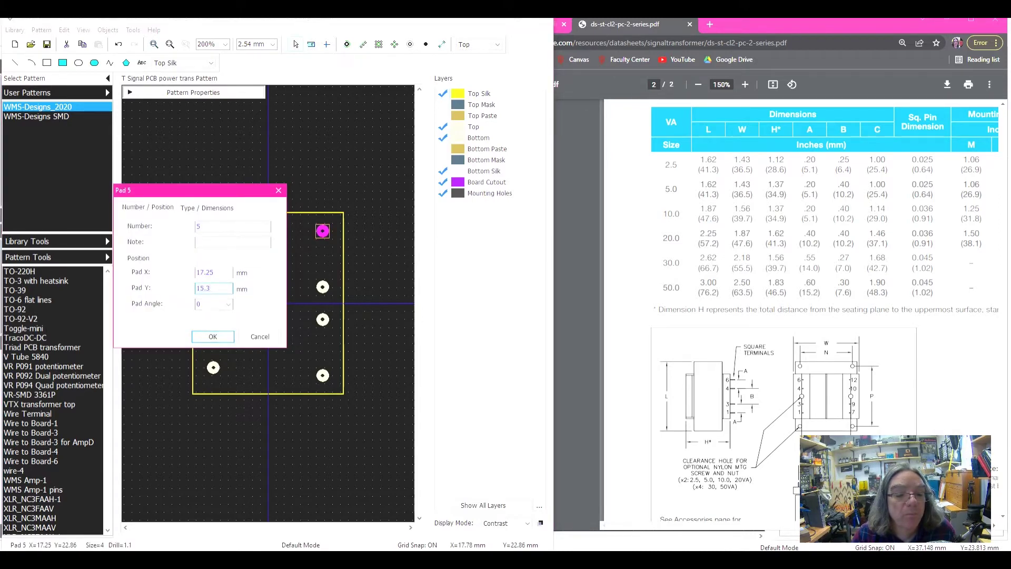
key("Return")
- Set the Y position of pads 4 and 8, the lowest in each column, to -15.3 mm
double_click(213, 367)
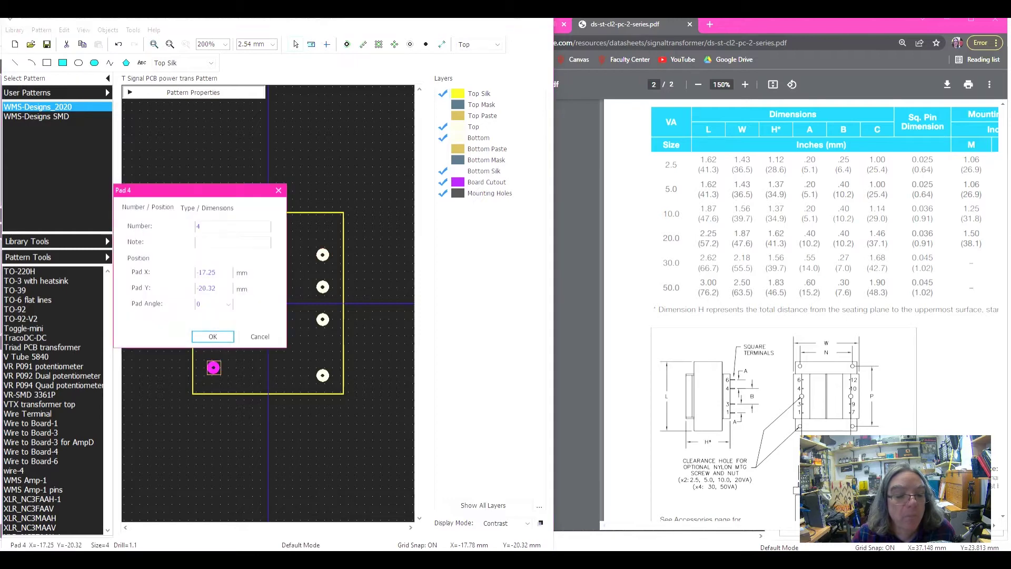
double_click(208, 289)
left_click_drag(218, 288, 199, 288)
type("15.3")
key("Return")
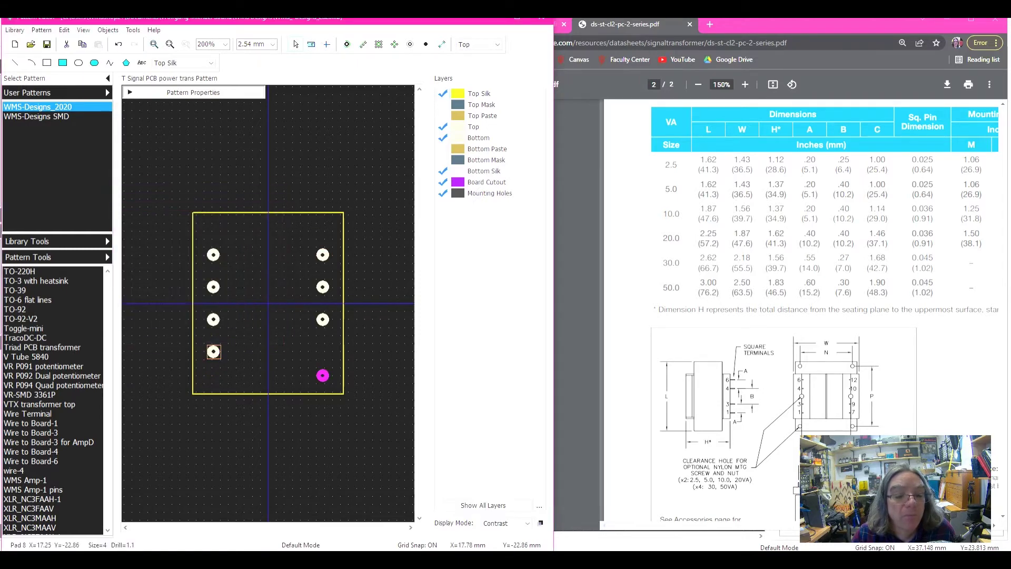
double_click(322, 375)
double_click(209, 289)
left_click_drag(217, 288, 198, 288)
type("15.3")
key("Return")
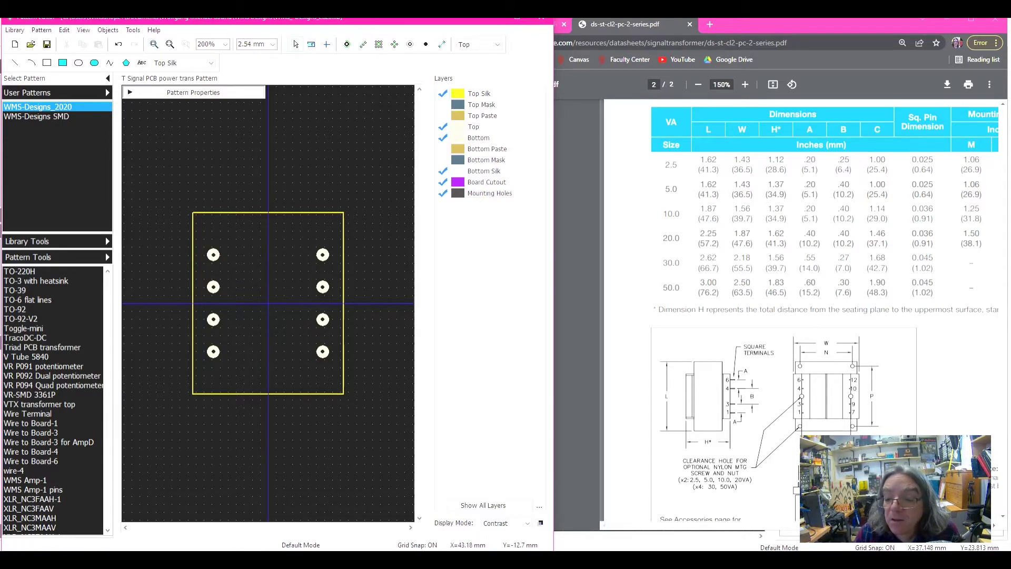
- Check the datasheet's terminal numbering and renumber pad 8, the lowest pad of the right-hand column, as 1
left_click_drag(1002, 425, 1002, 443)
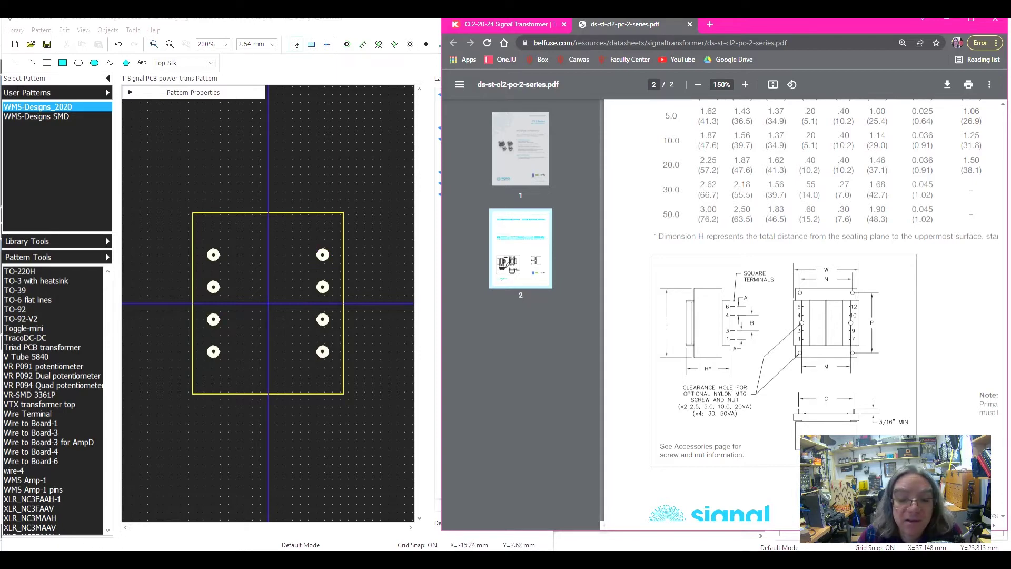
double_click(322, 352)
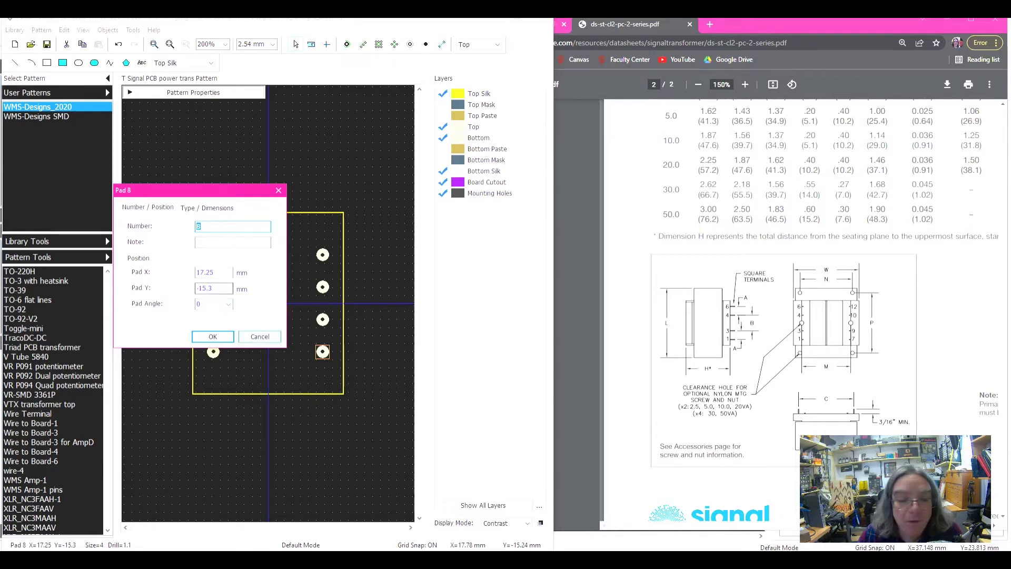
type("0")
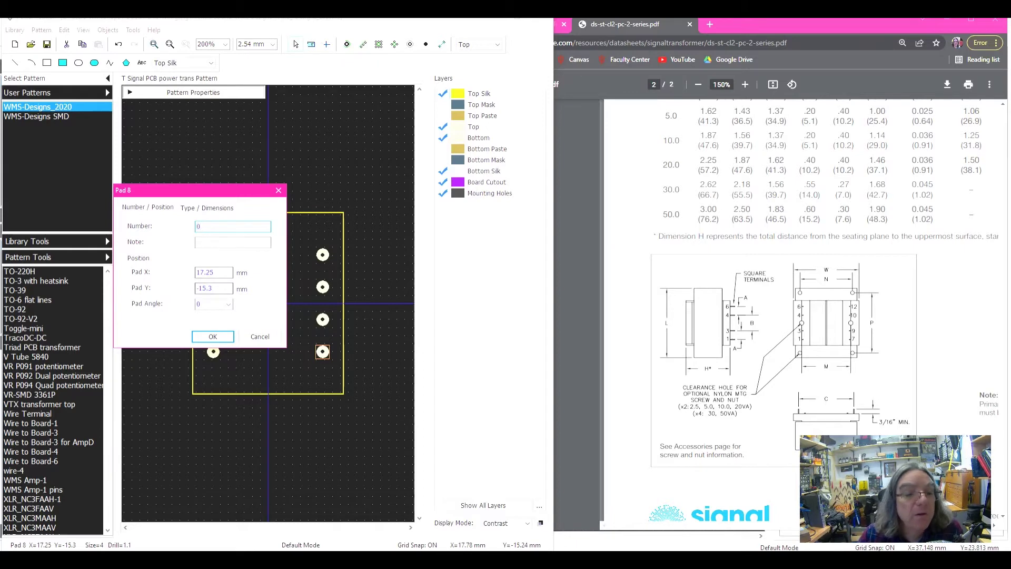
key("BackSpace")
type("1")
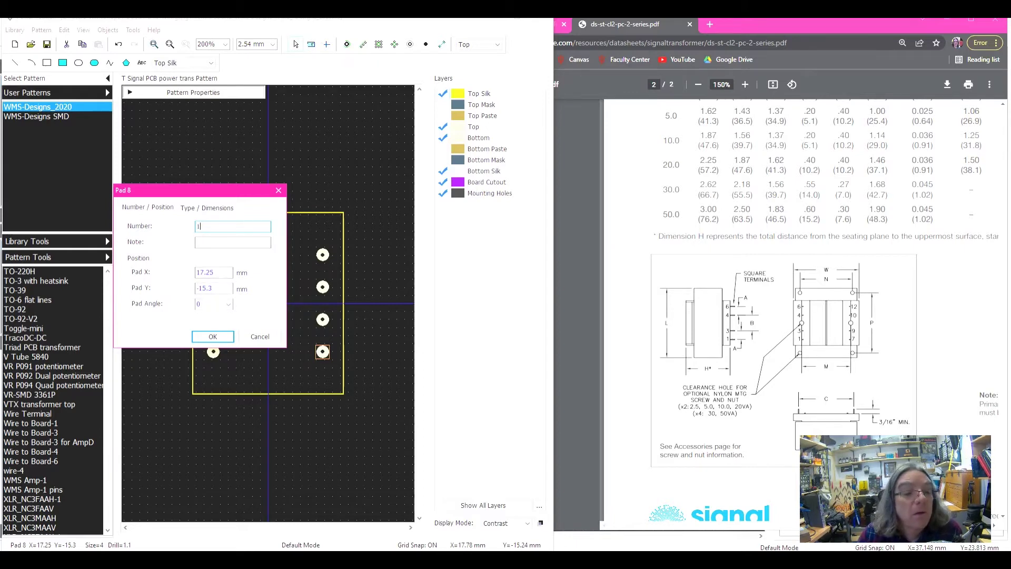
left_click(212, 336)
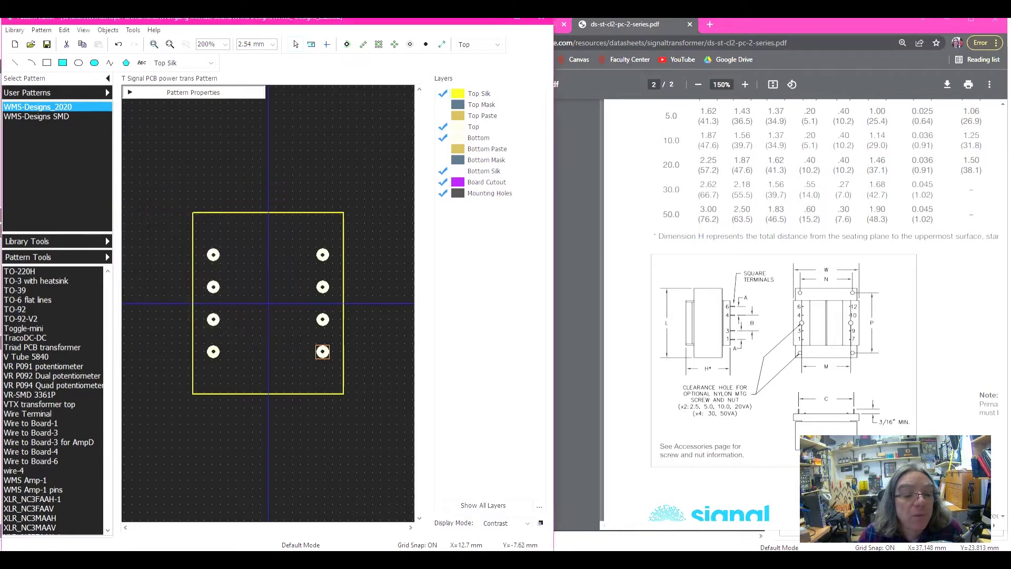
- Renumber the three pads above it in the right-hand column, working upwards, to follow the datasheet's pin order
double_click(323, 319)
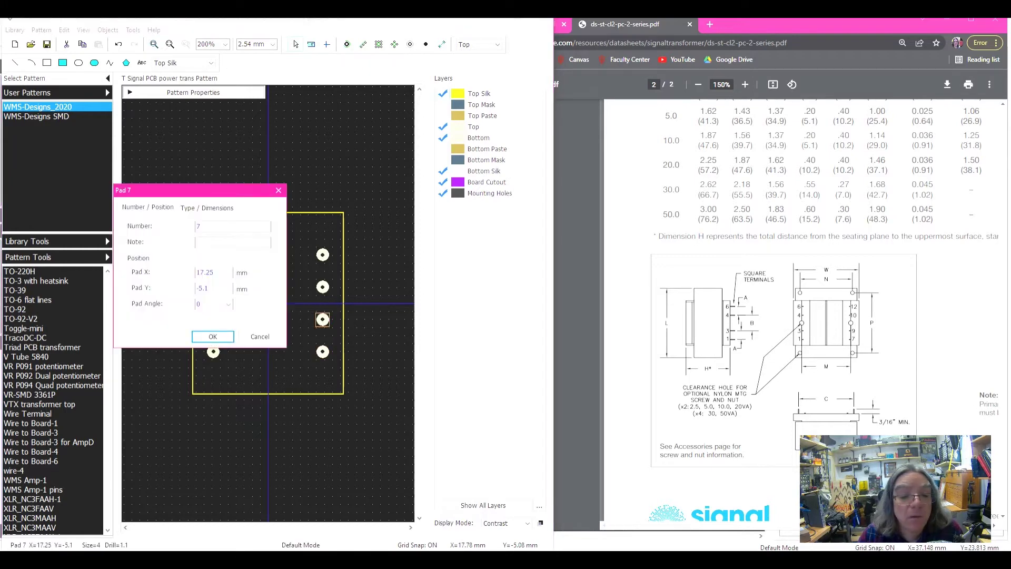
type("9")
left_click(213, 336)
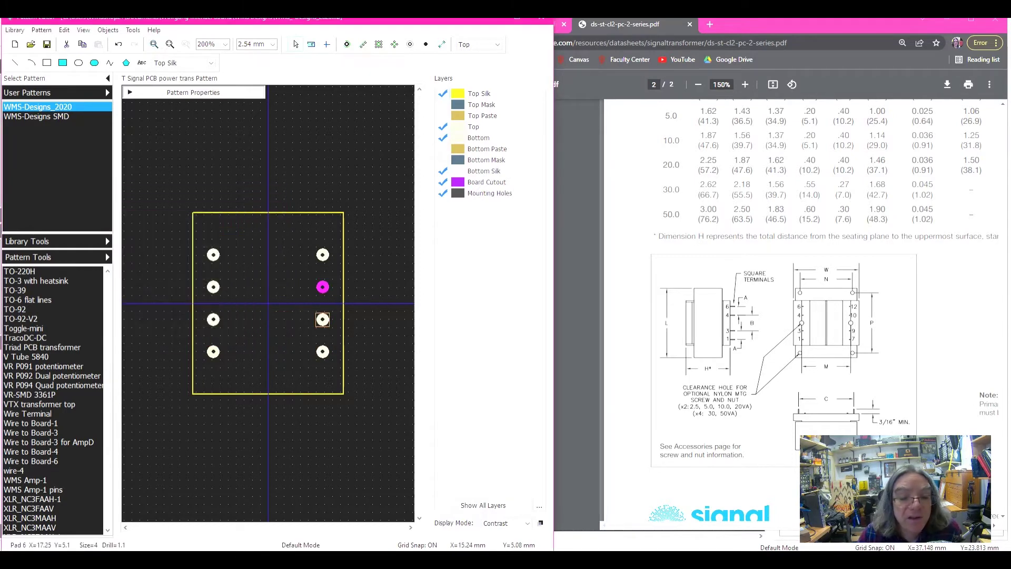
double_click(322, 286)
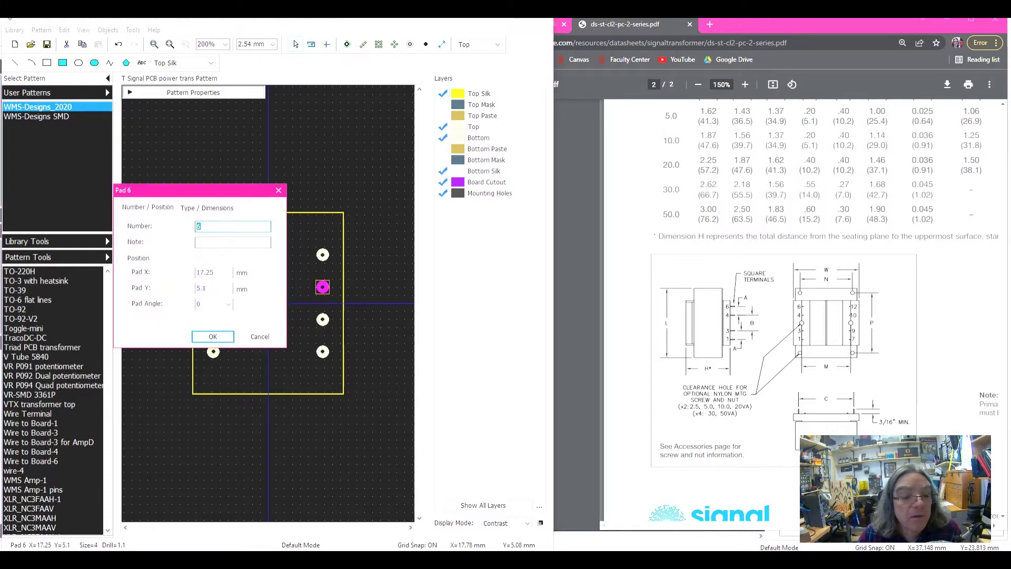
type("10")
key("Return")
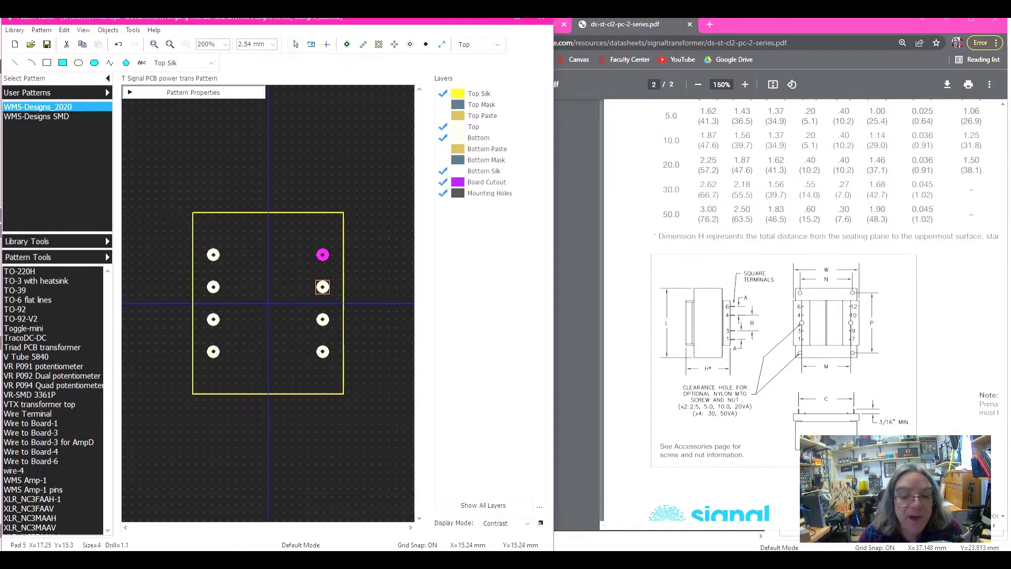
double_click(323, 255)
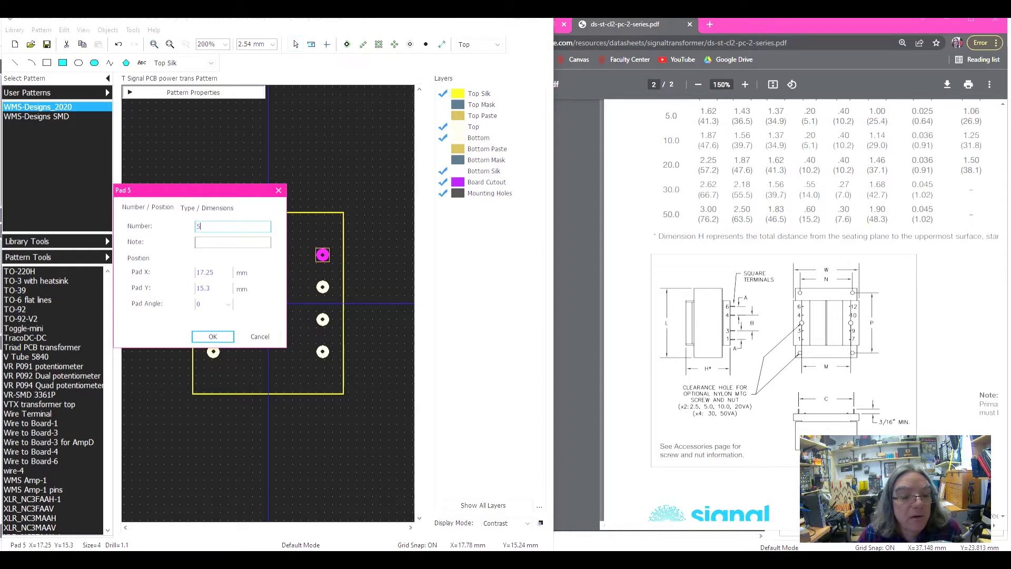
type("12")
key("Return")
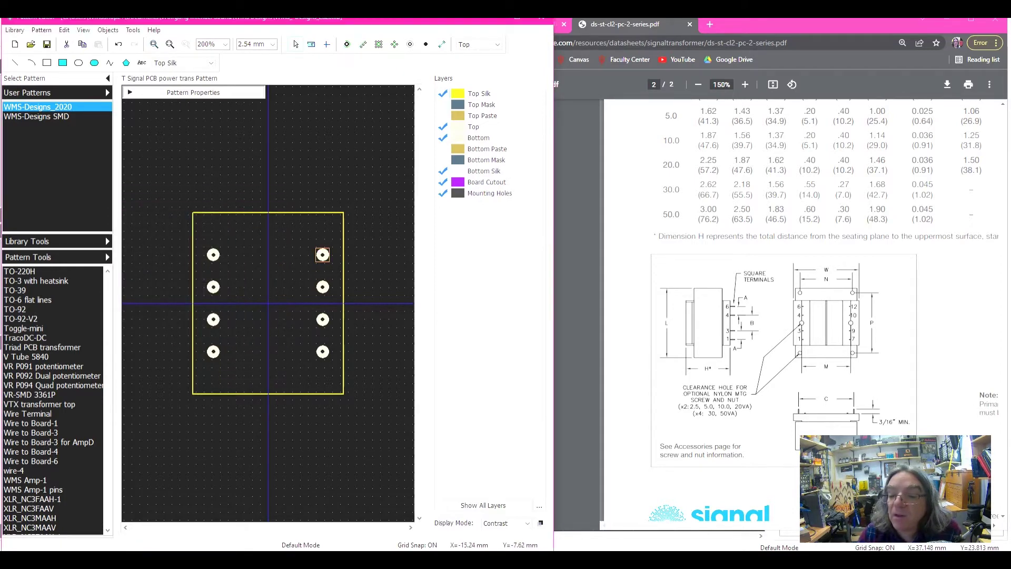
- In the left-hand column, renumber the lowest pad following the datasheet's pin order and the pad above it as 9
double_click(214, 352)
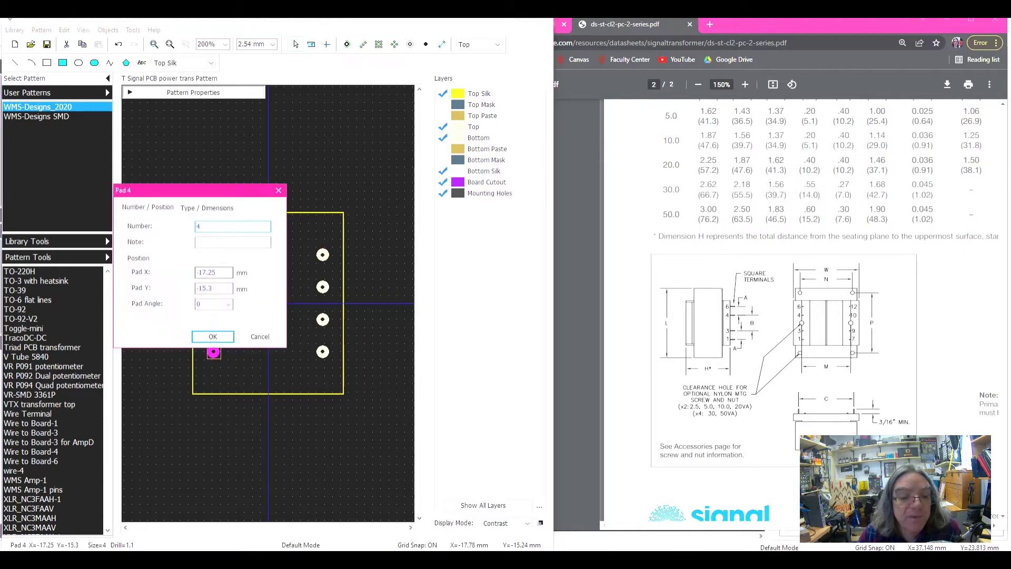
type("6")
key("Return")
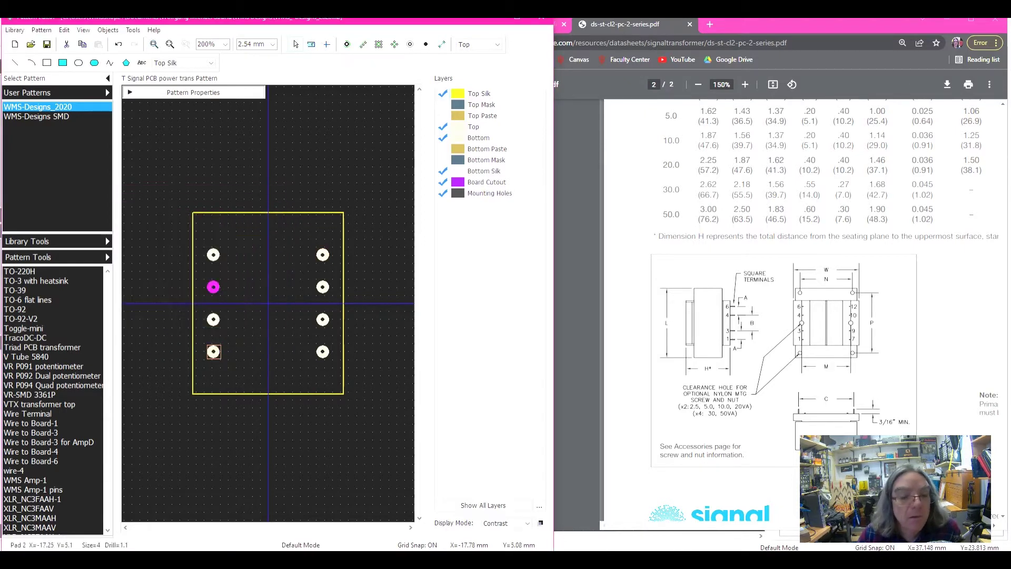
double_click(213, 319)
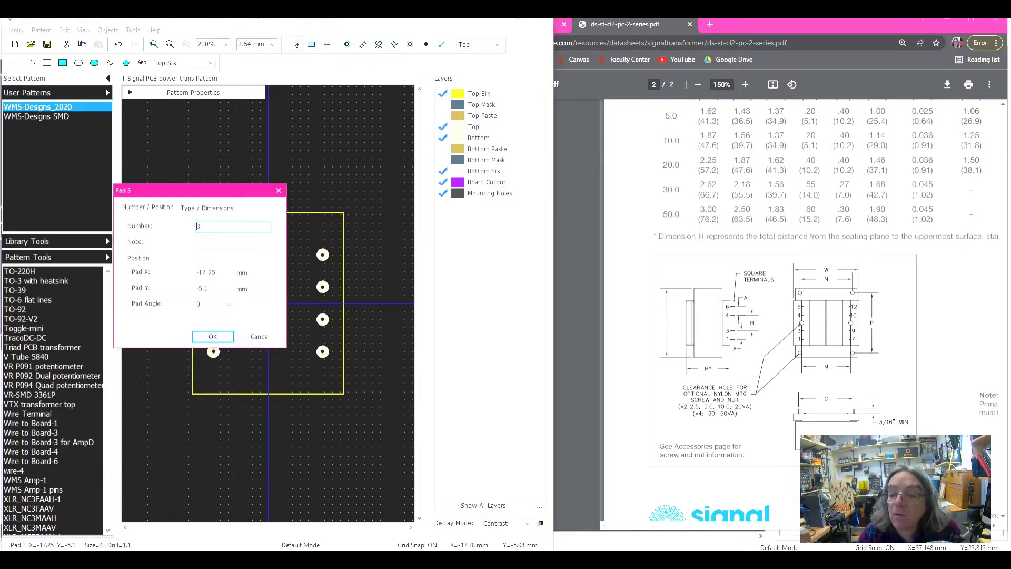
key("Return")
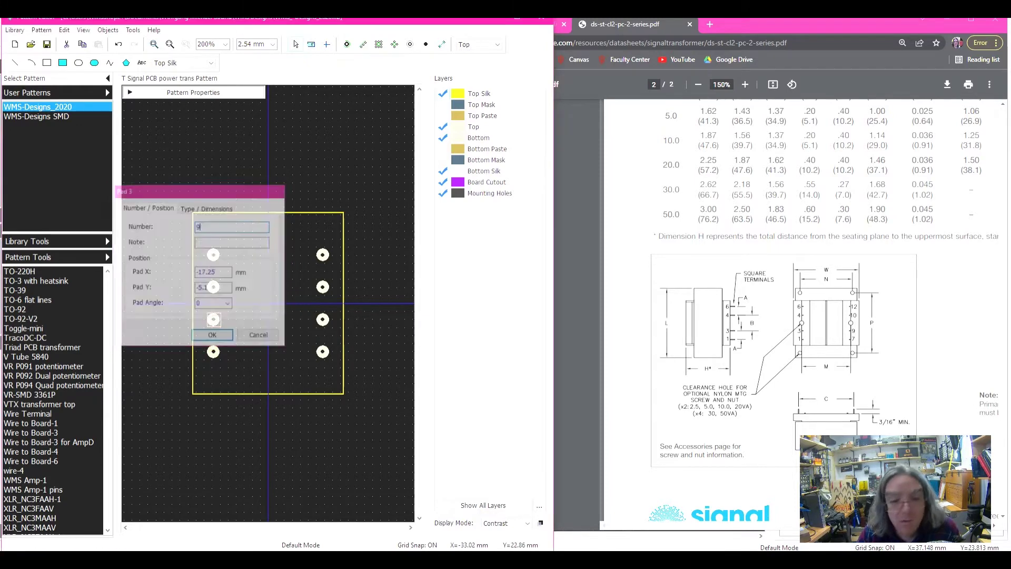
- Renumber the second pad from the top of the left-hand column as 10 and the uppermost one as 12
double_click(213, 287)
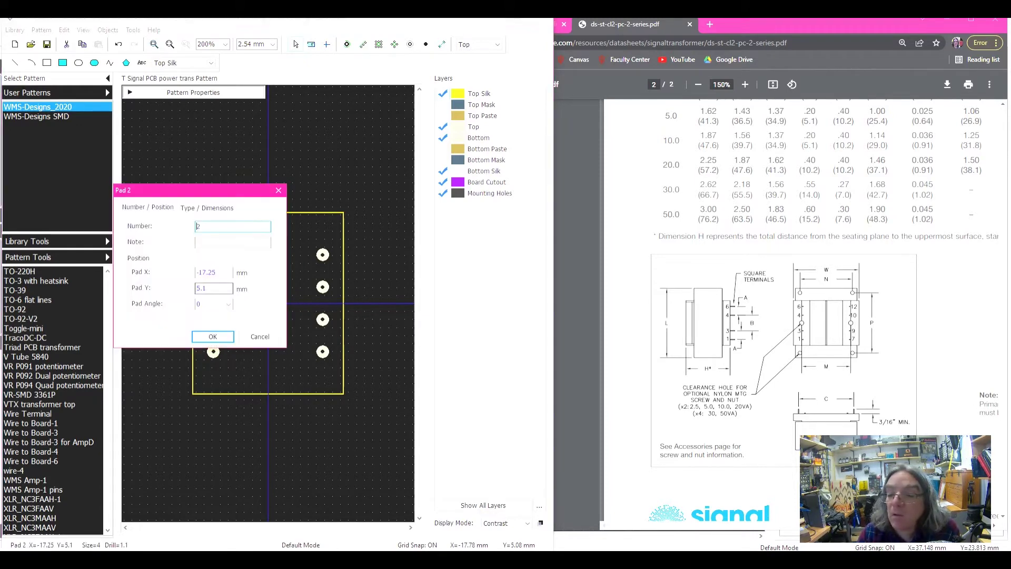
type("10")
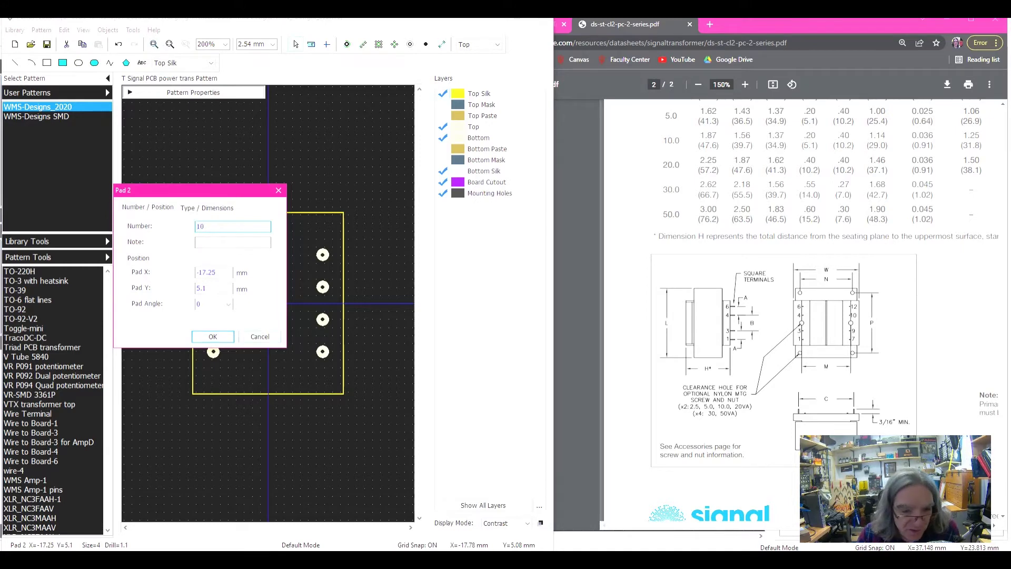
key("Return")
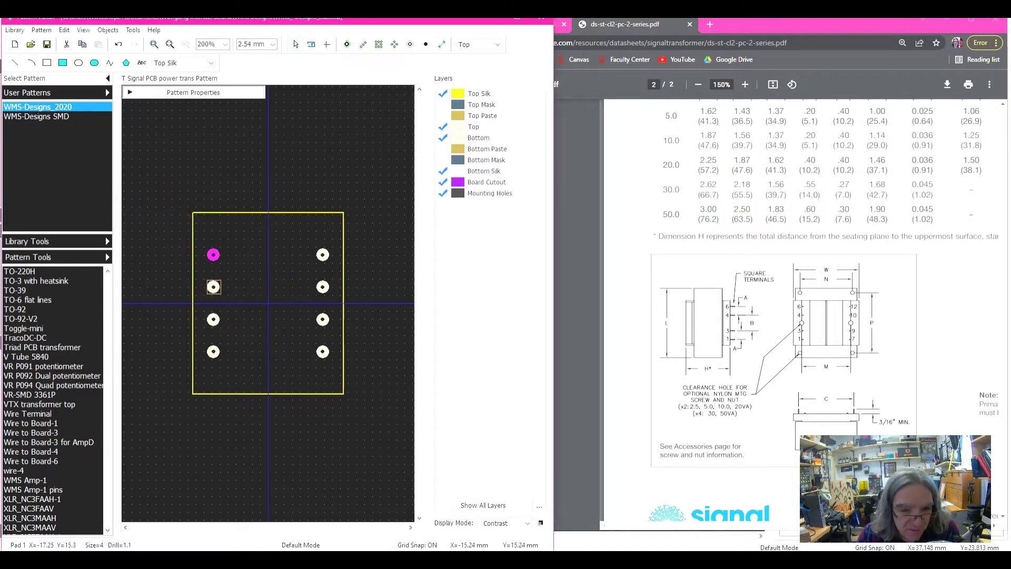
double_click(213, 255)
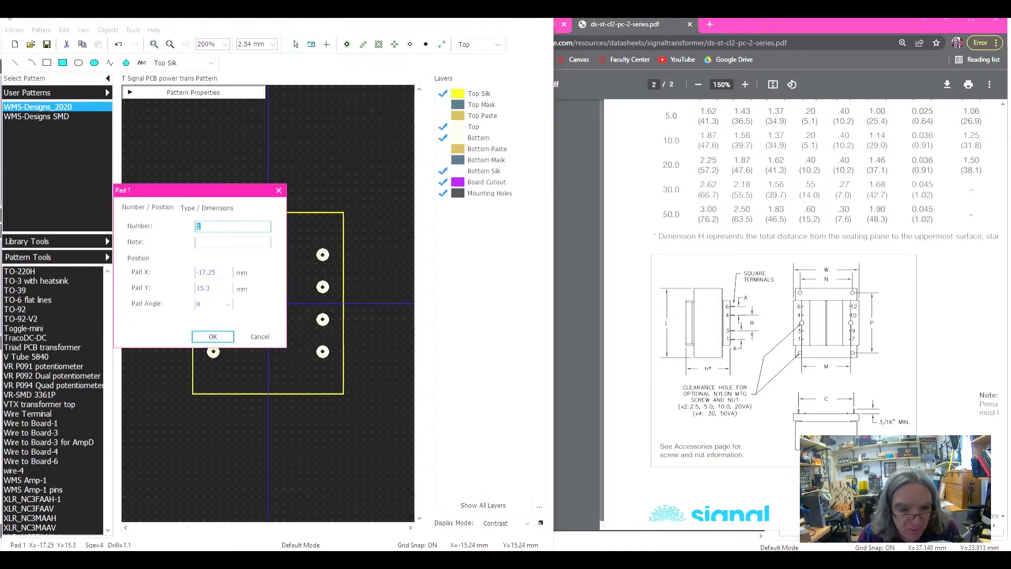
type("12")
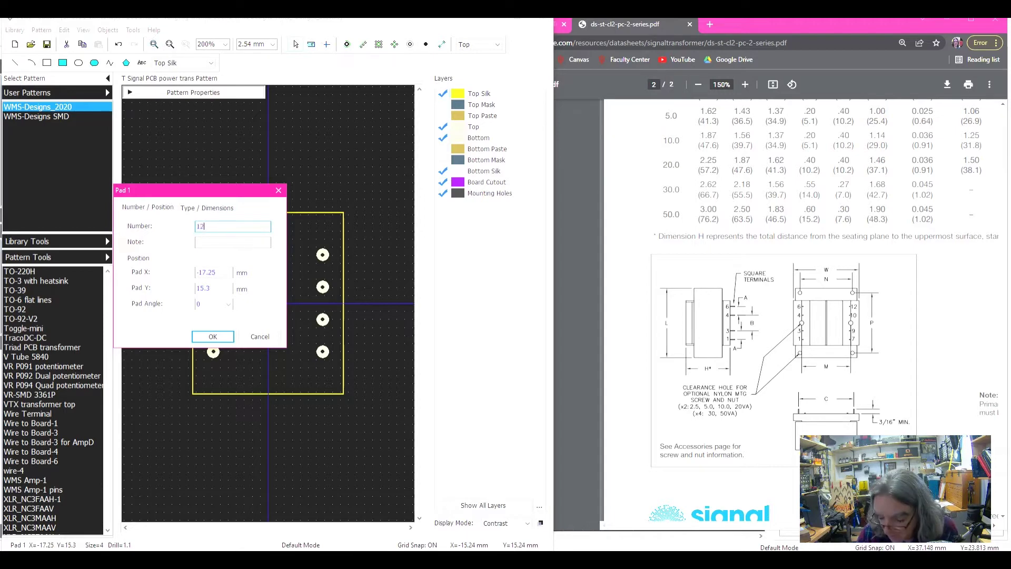
key("Return")
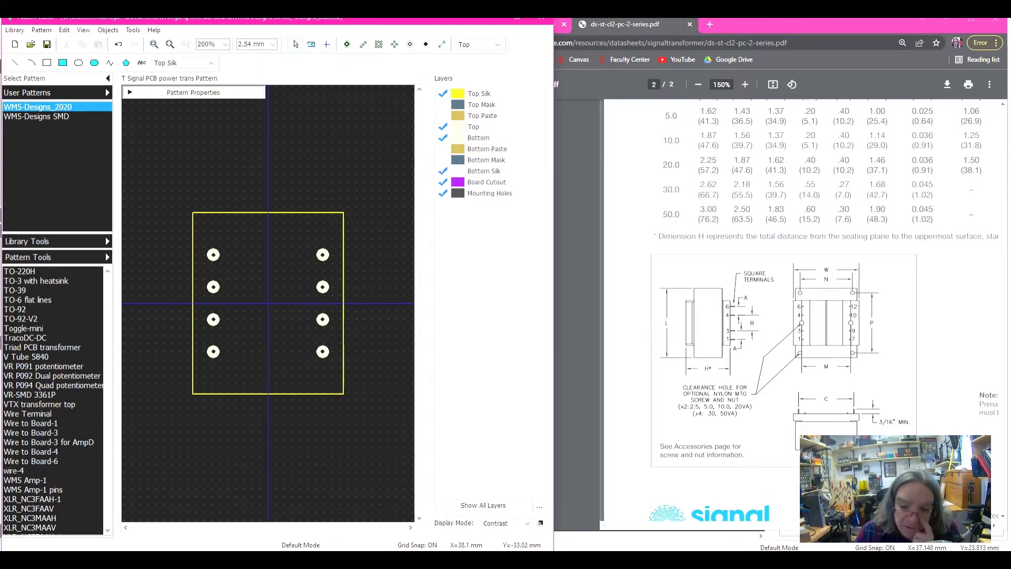
- Stop pad 1 at the lower right of the outline from using the pattern's standard pad properties and make its shape Rectangle
double_click(323, 351)
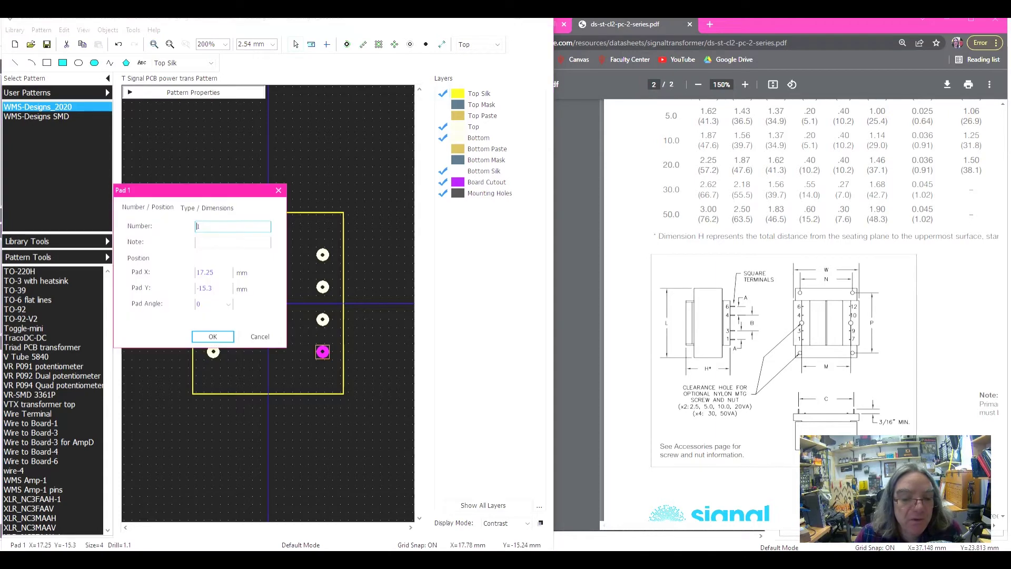
left_click(206, 208)
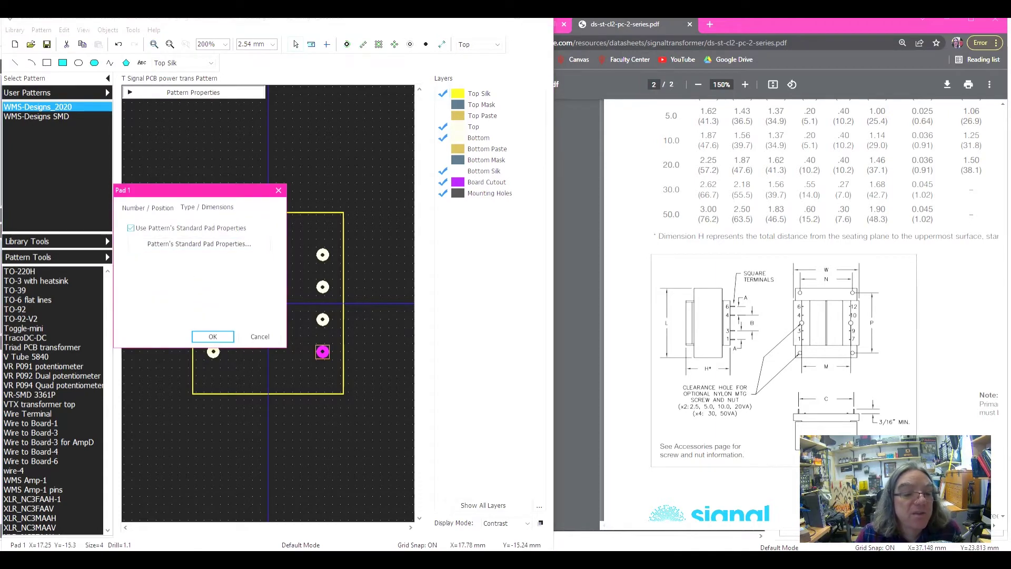
left_click(131, 228)
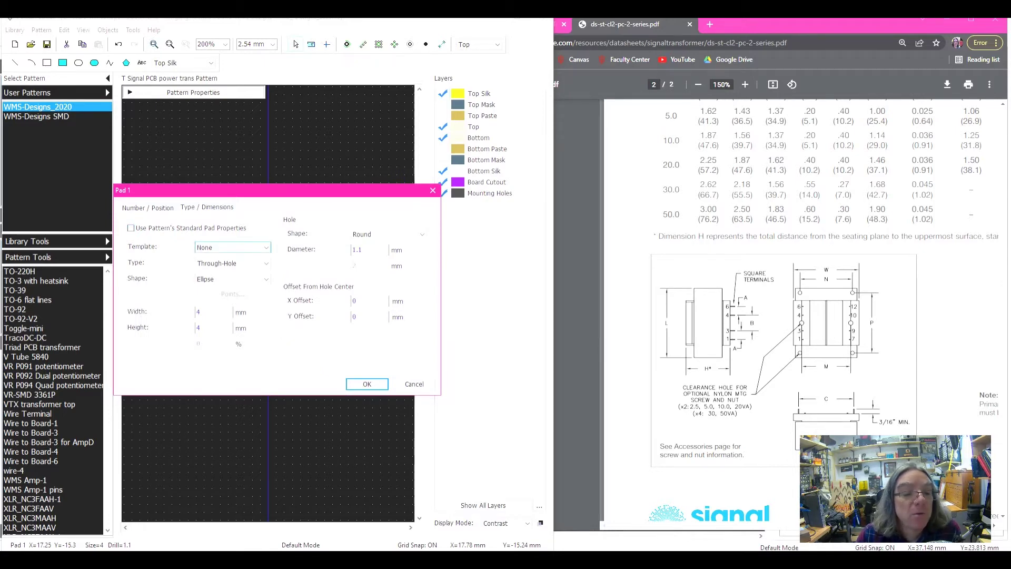
left_click(232, 279)
left_click(224, 303)
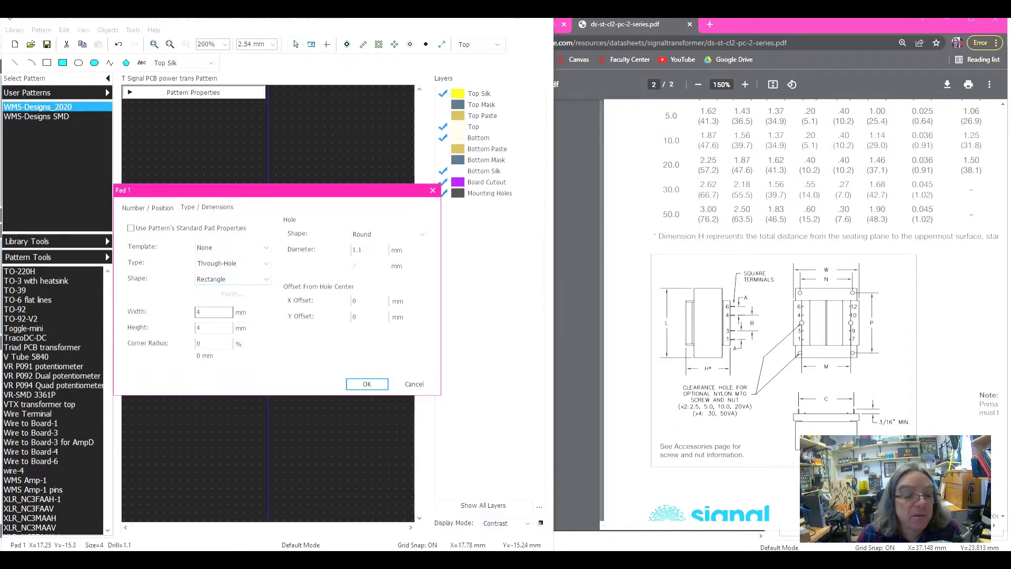
key("Return")
left_click(341, 431)
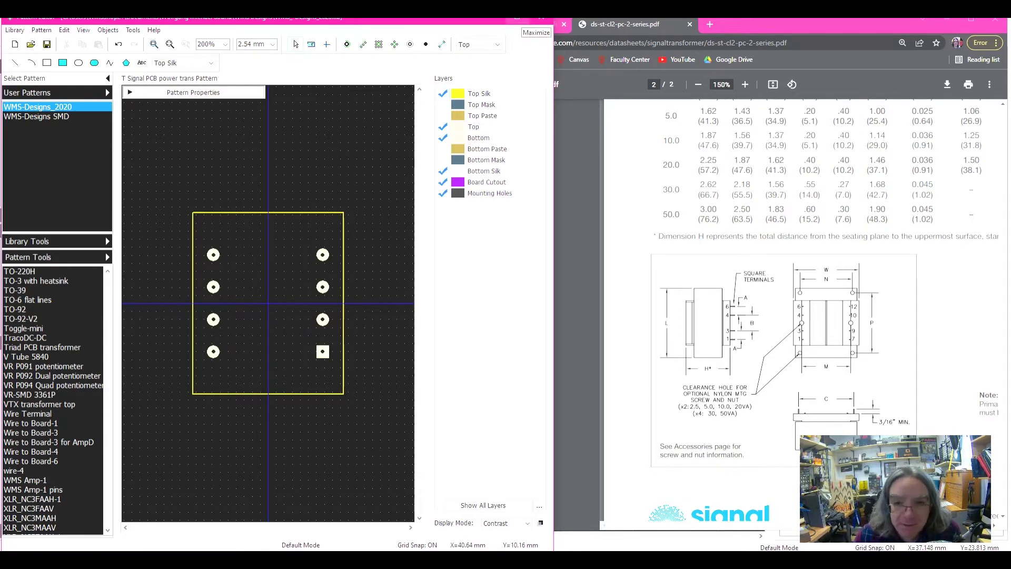
- Check the winding schematic in the datasheet, and save the finished transformer pattern with its editor window maximized
left_click_drag(724, 525, 873, 525)
left_click(374, 168)
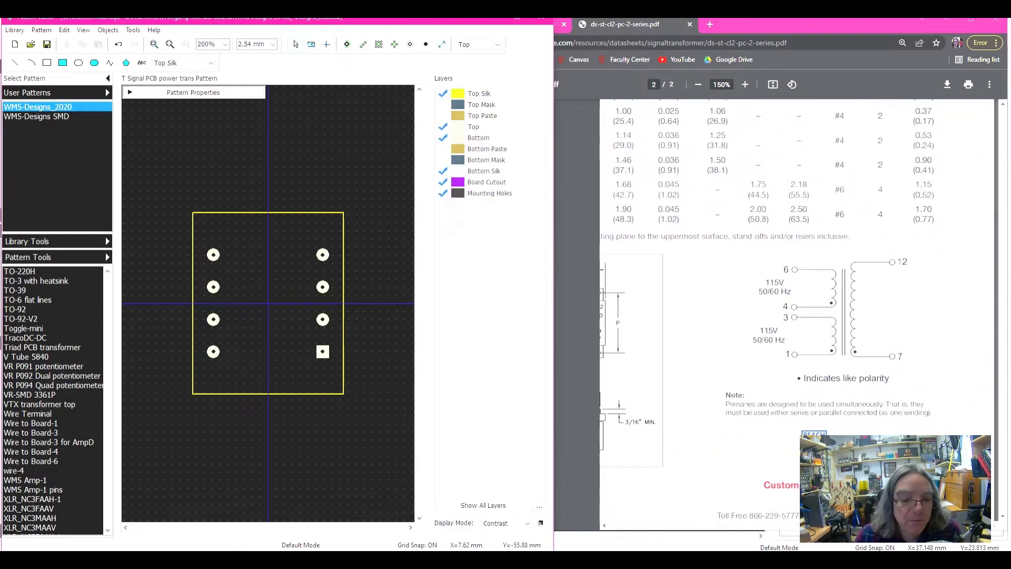
left_click(518, 21)
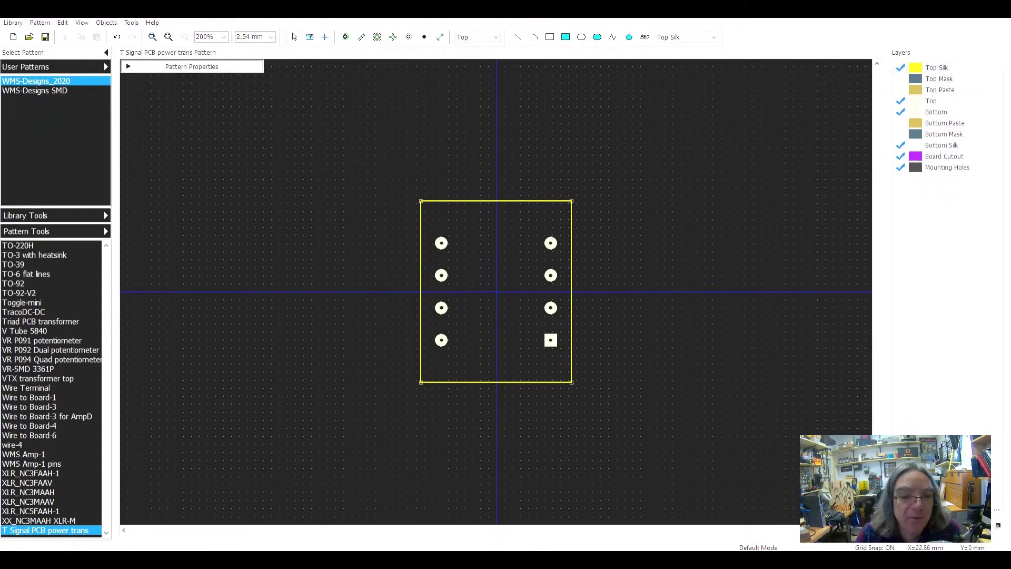
key("ctrl+s")
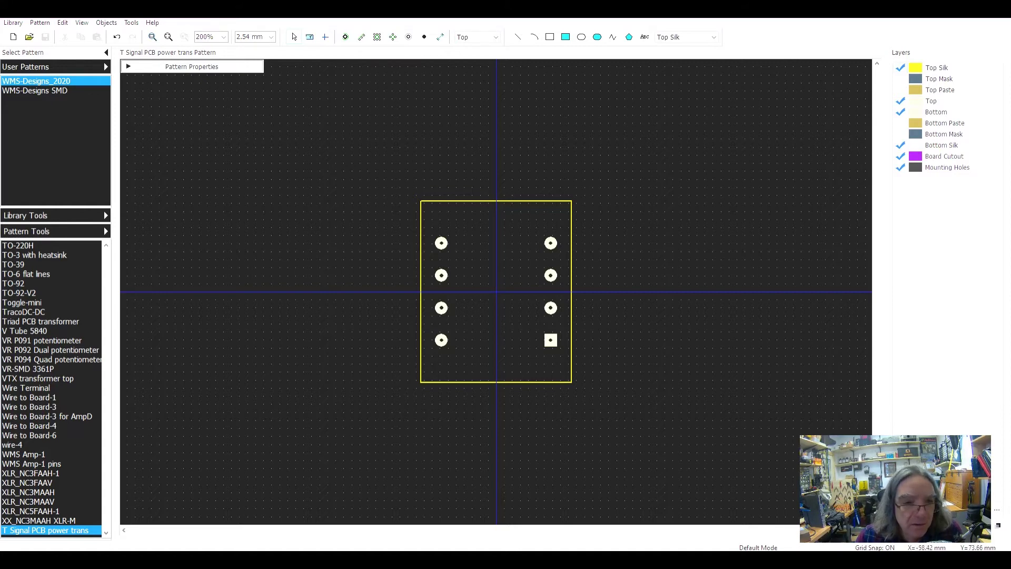
- Open the Component Editor and view the T Output Trans 7593 and T Output Trans 7393 symbols in the WMS-Designs_2020 library
left_click(131, 23)
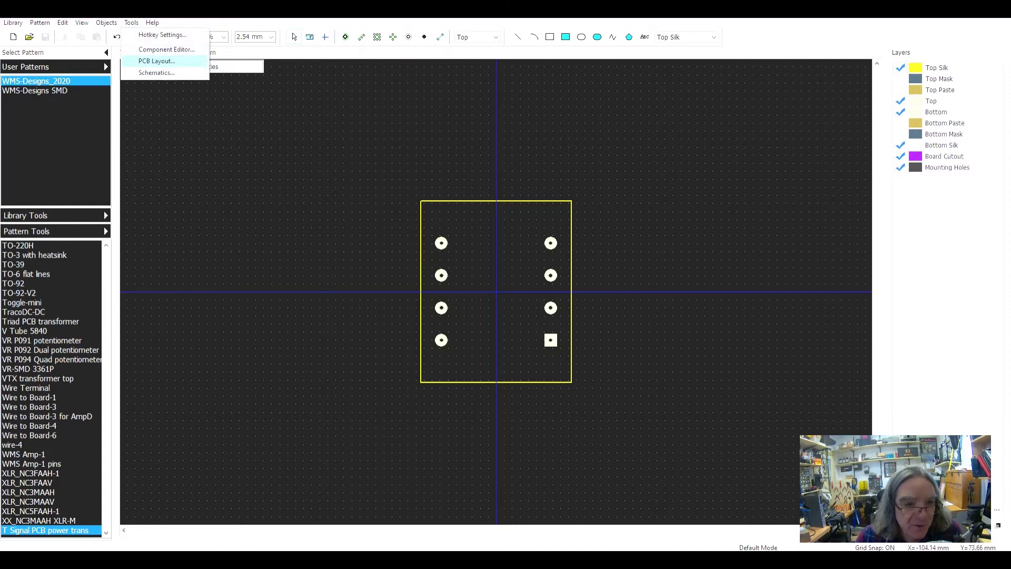
left_click(164, 49)
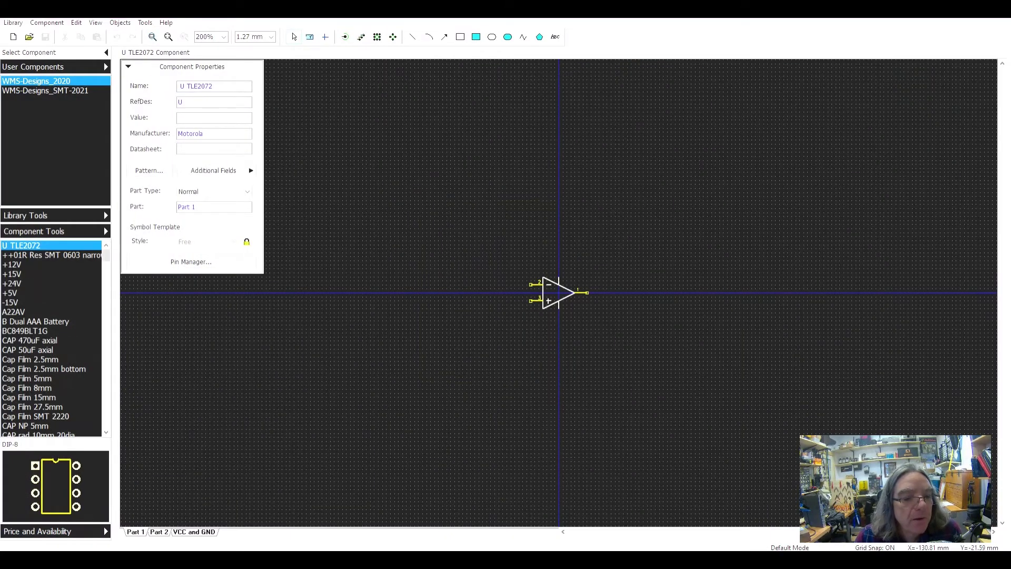
scroll(51, 340, "down", 20)
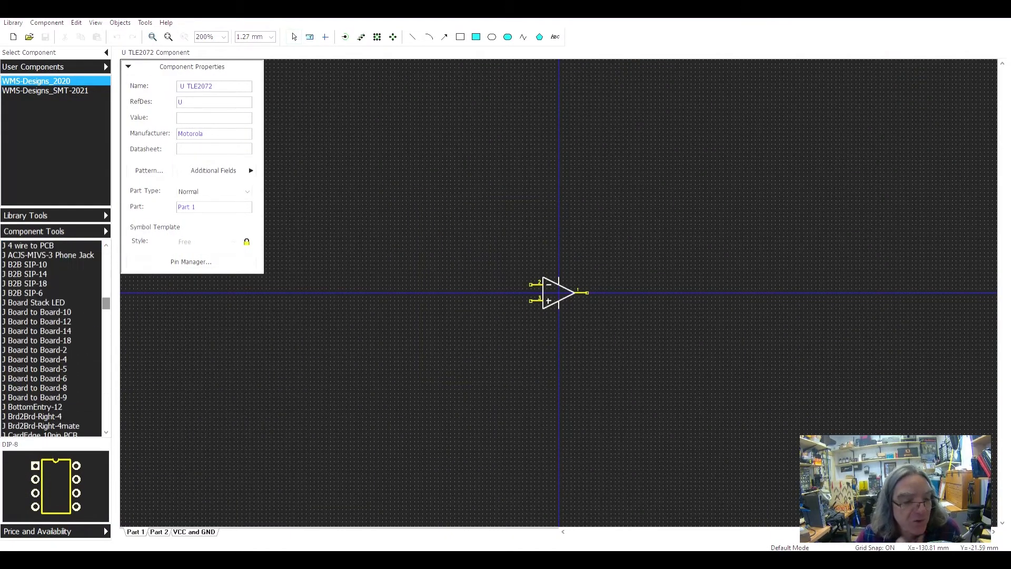
scroll(51, 340, "down", 20)
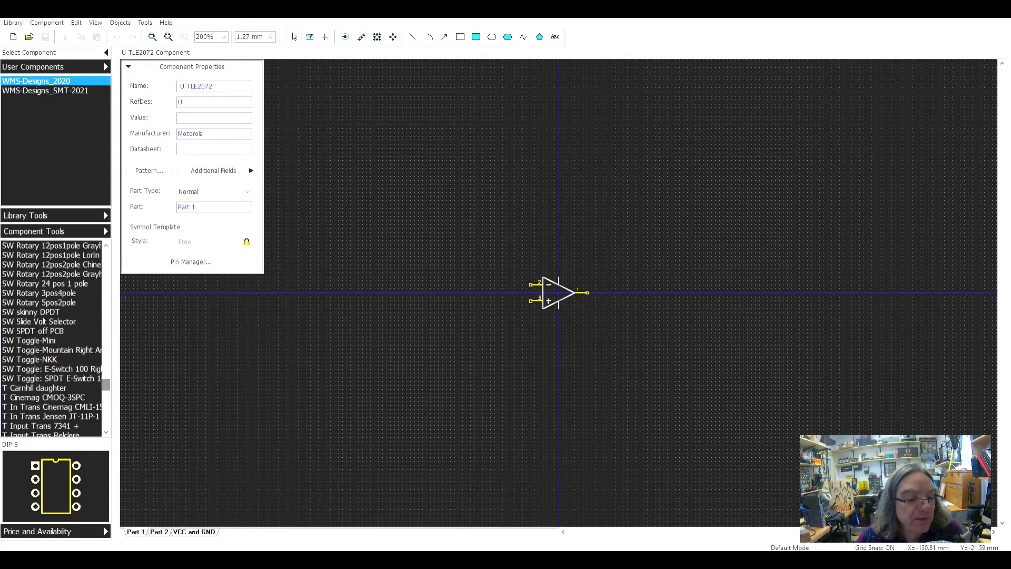
left_click(47, 340)
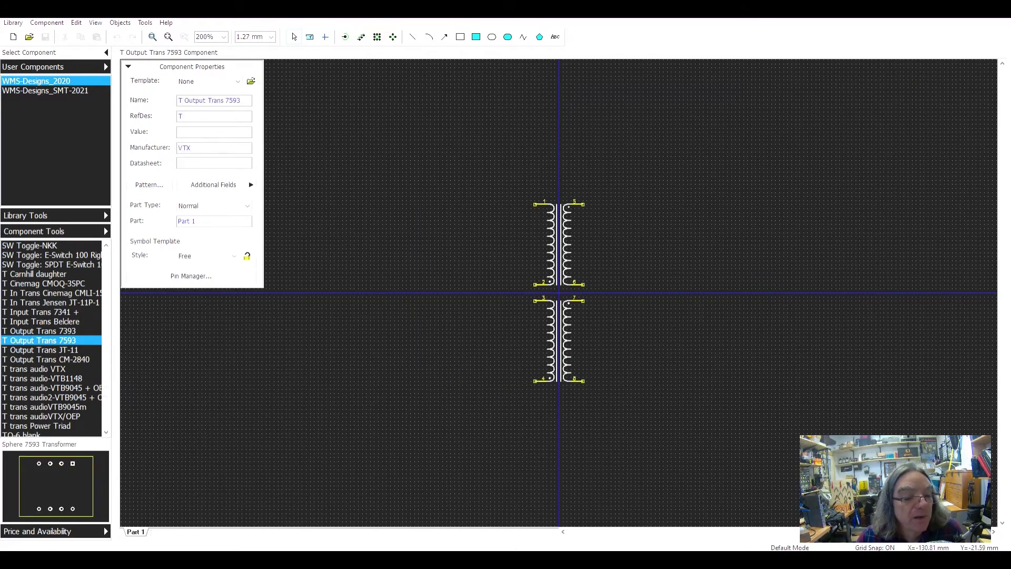
left_click(43, 331)
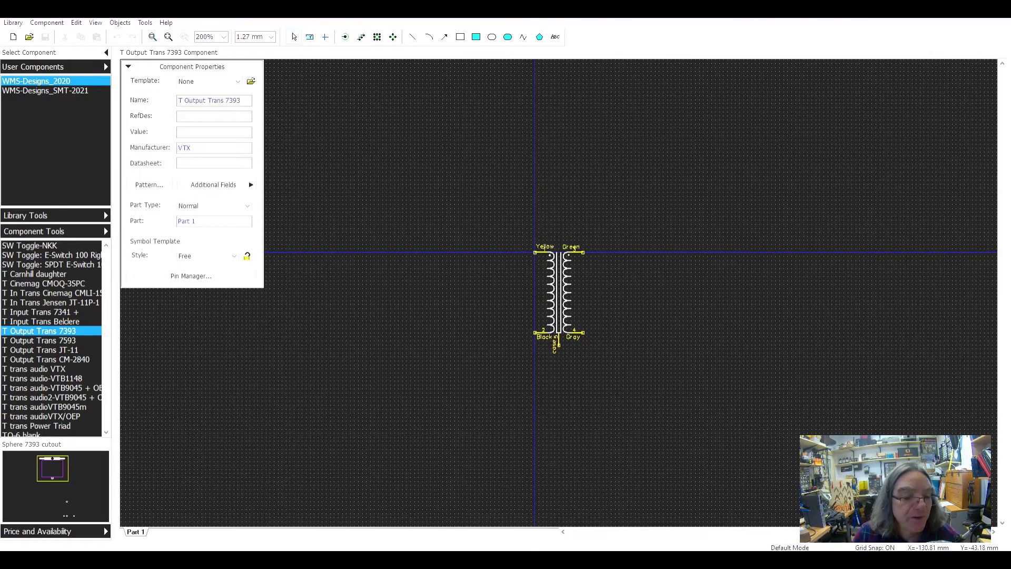
- Look through the transformer symbols from T Output Trans 7593 to T trans audio-VTB9045 + OEP and compare them with the datasheet's winding schematic
left_click(39, 340)
key("Down")
key("Down")
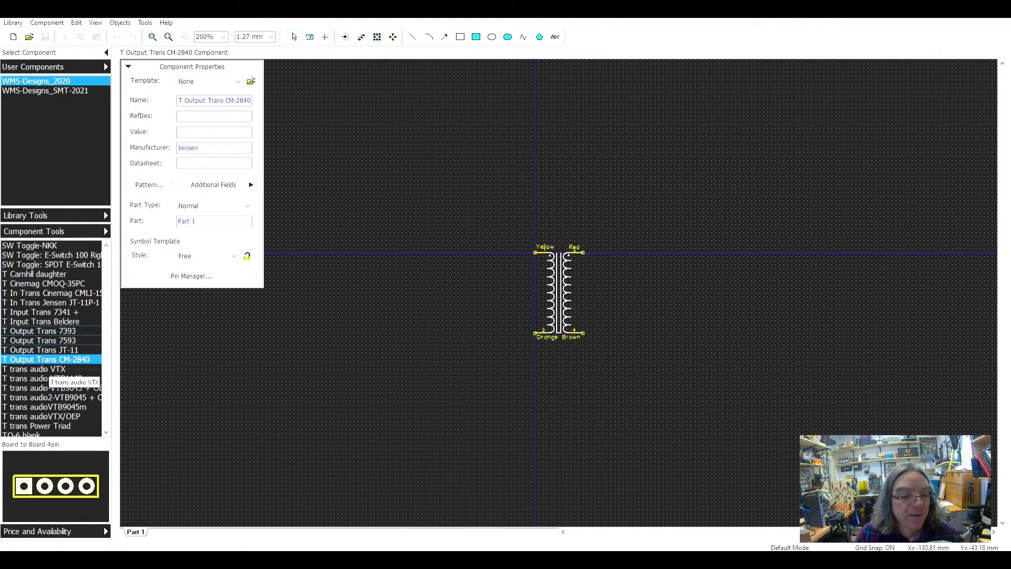
key("Down")
key("Down")
key("Down")
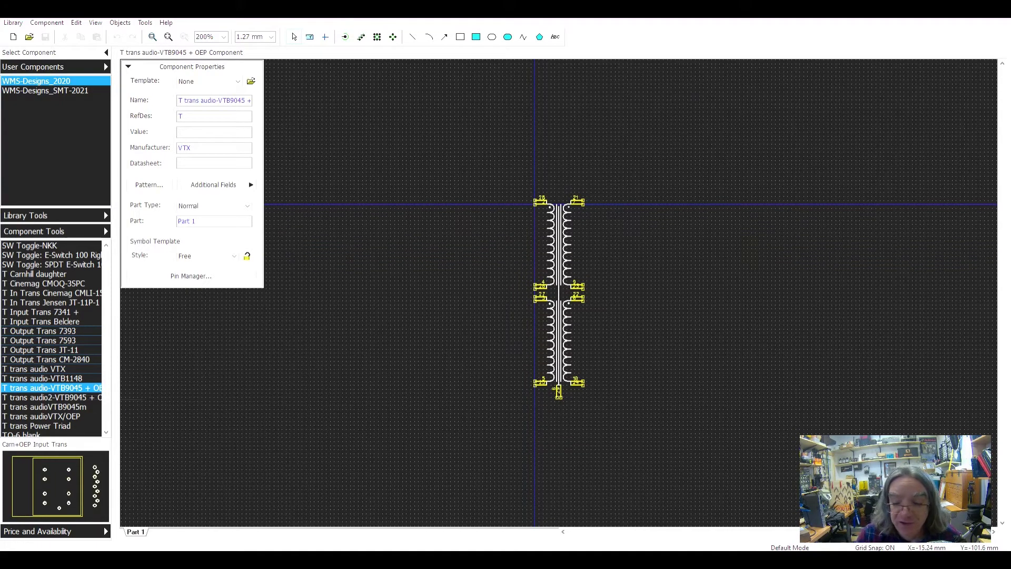
key("alt+Tab")
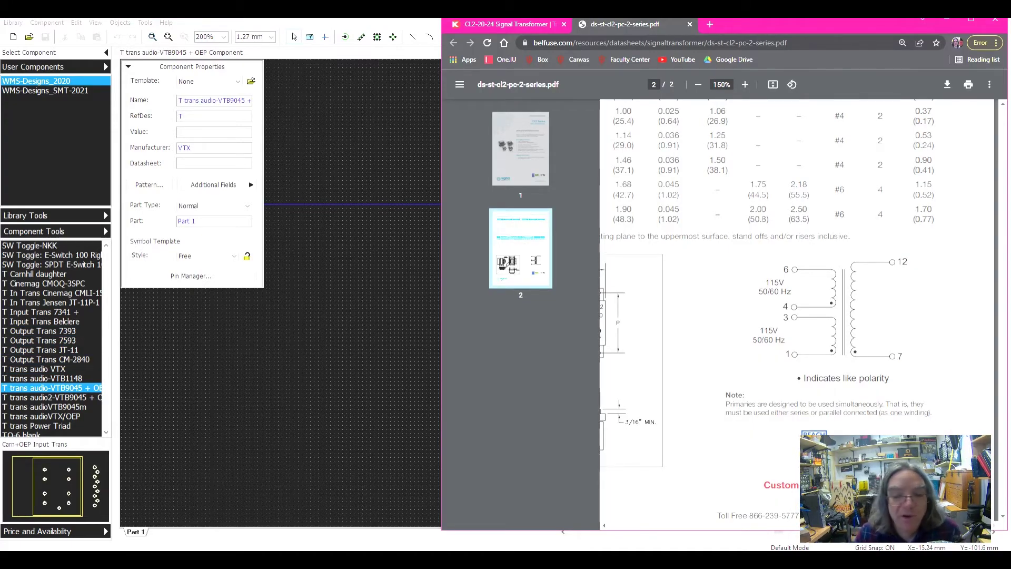
key("alt+Tab")
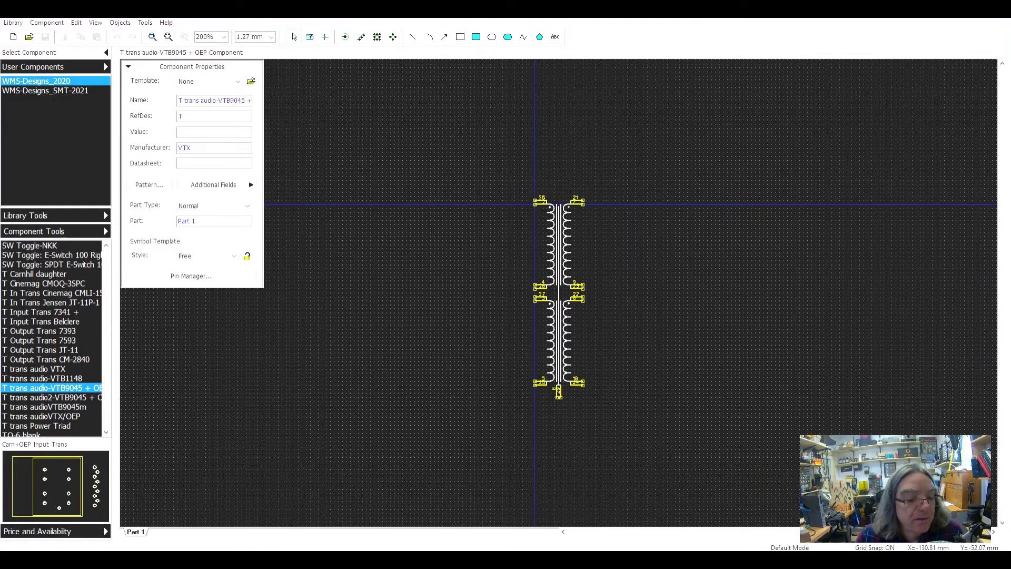
- Examine the remaining transformer symbols in the library down to T trans Power Triad
key("Down")
key("Down")
key("Down")
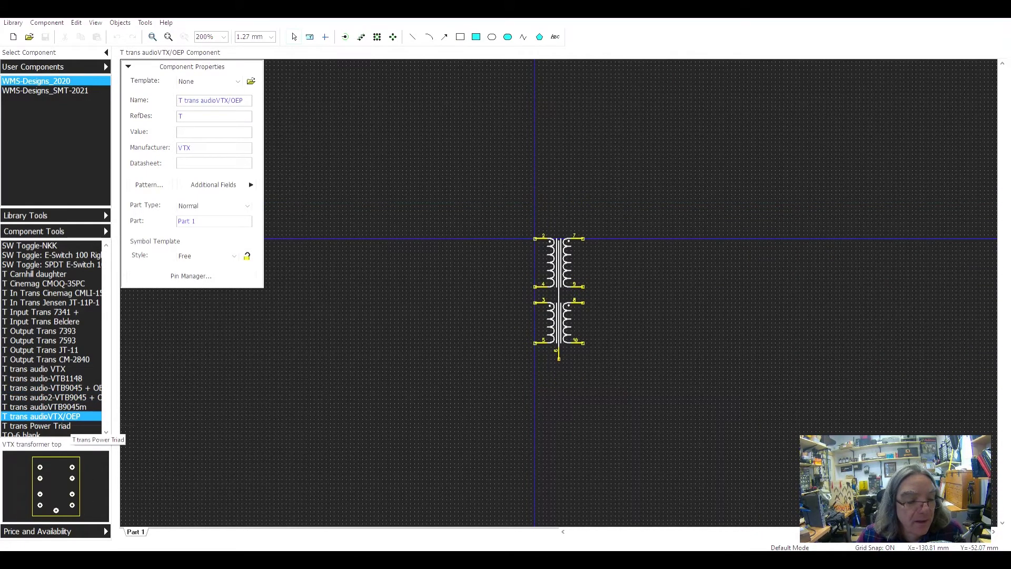
key("Down")
left_click(106, 432)
left_click(105, 433)
left_click(106, 433)
left_click(106, 432)
left_click(106, 433)
left_click(106, 432)
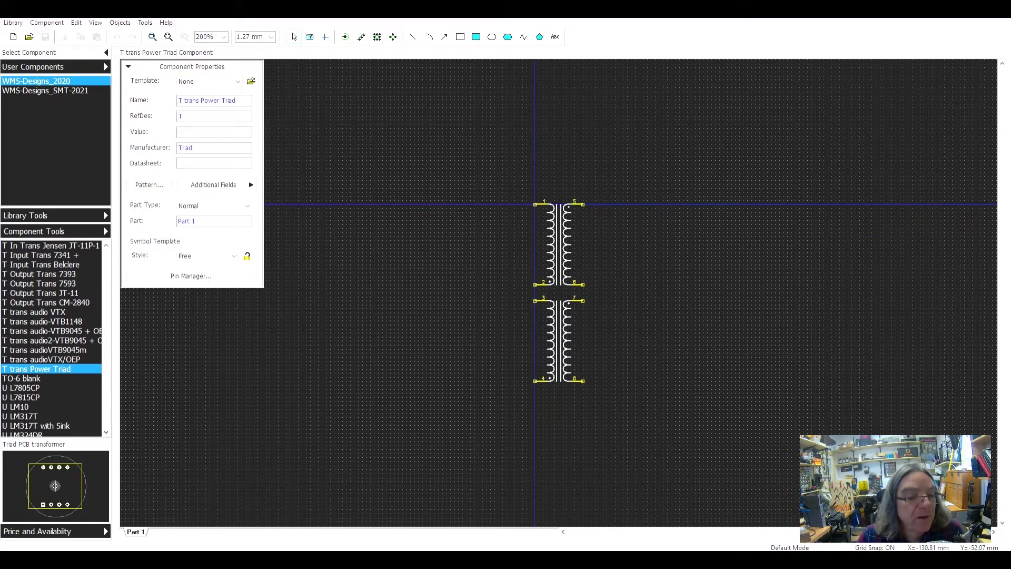
left_click(106, 245)
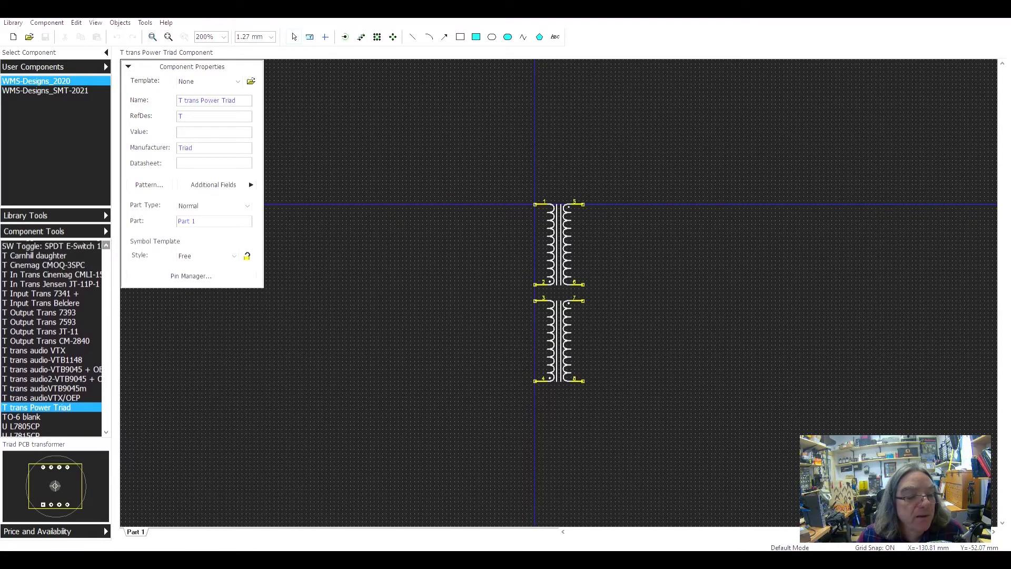
left_click(105, 246)
- Look through the transformer symbols from T Carnhill daughter to T Input Trans Belclere for one with two primaries and a single secondary
left_click(41, 284)
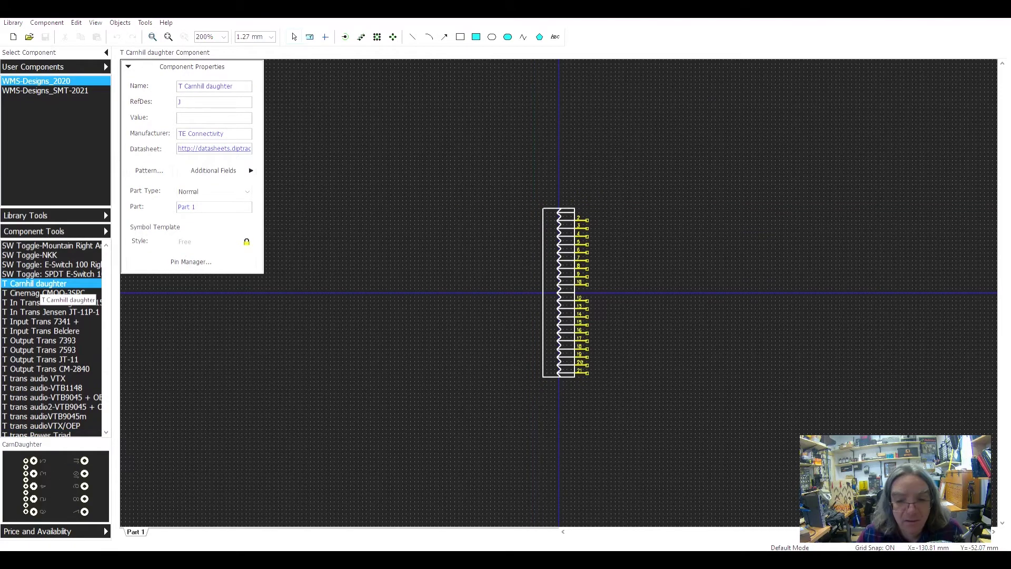
key("Down")
key("Down")
key("Down")
key("Down")
key("Down")
key("Down")
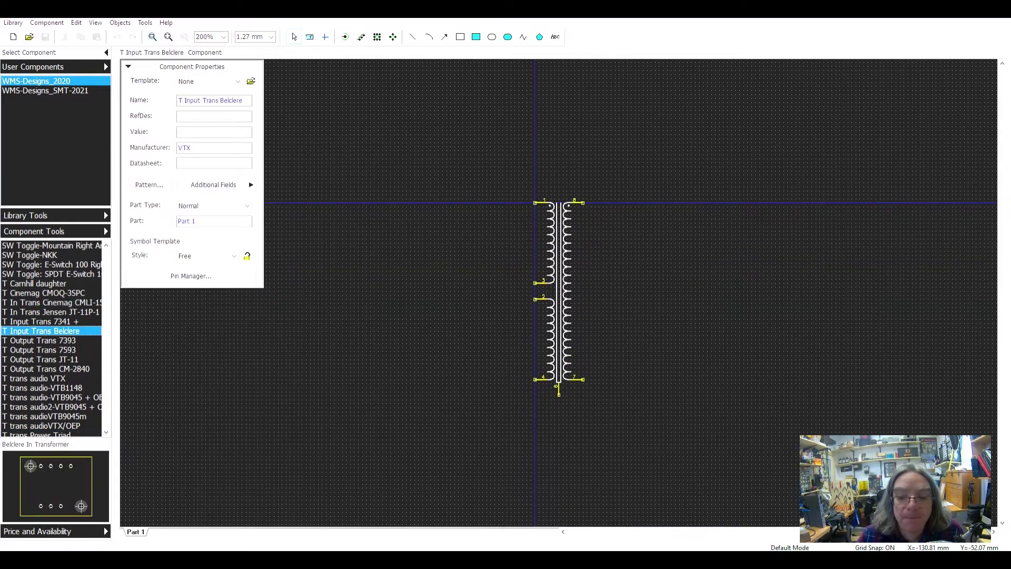
key("Up")
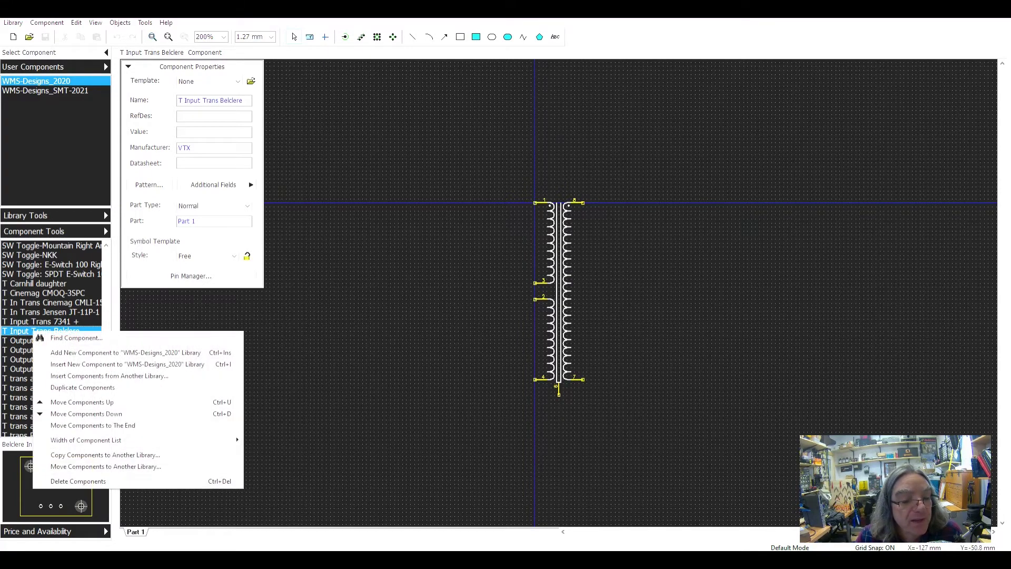
- Duplicate the T Input Trans Belclere component and rename the copy T Power Trans Signal
left_click(83, 387)
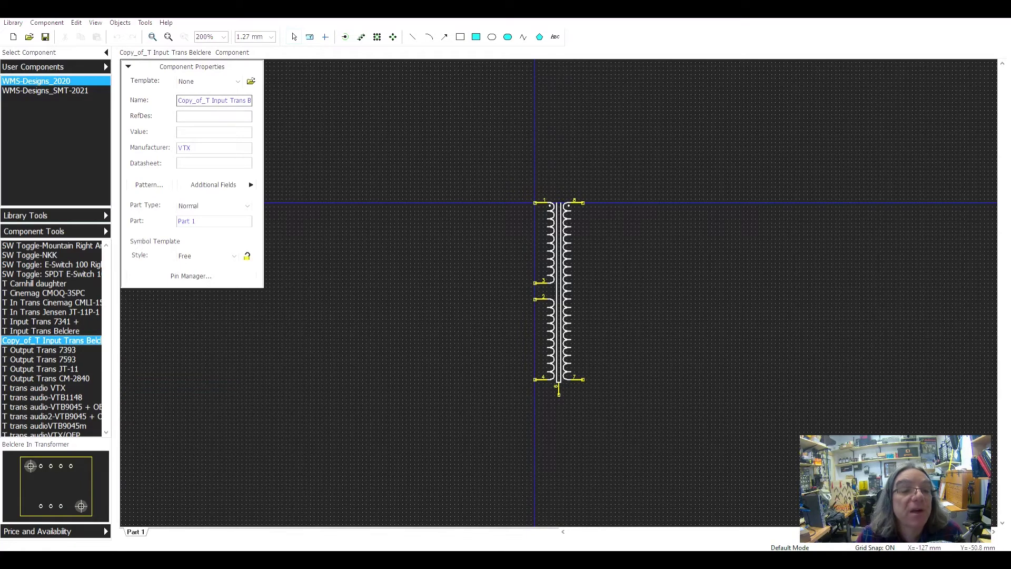
left_click_drag(178, 100, 205, 101)
key("BackSpace")
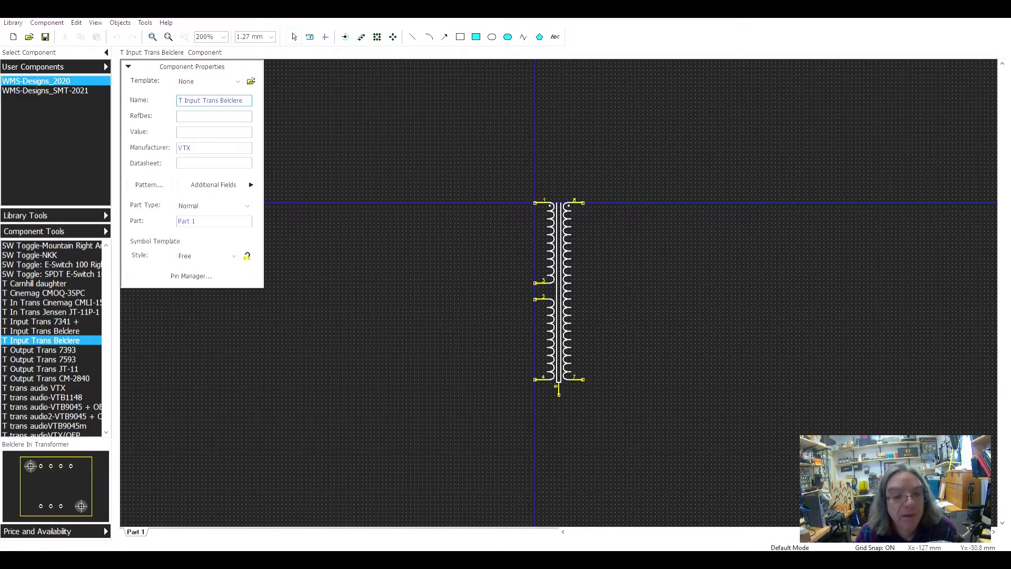
left_click_drag(184, 100, 202, 100)
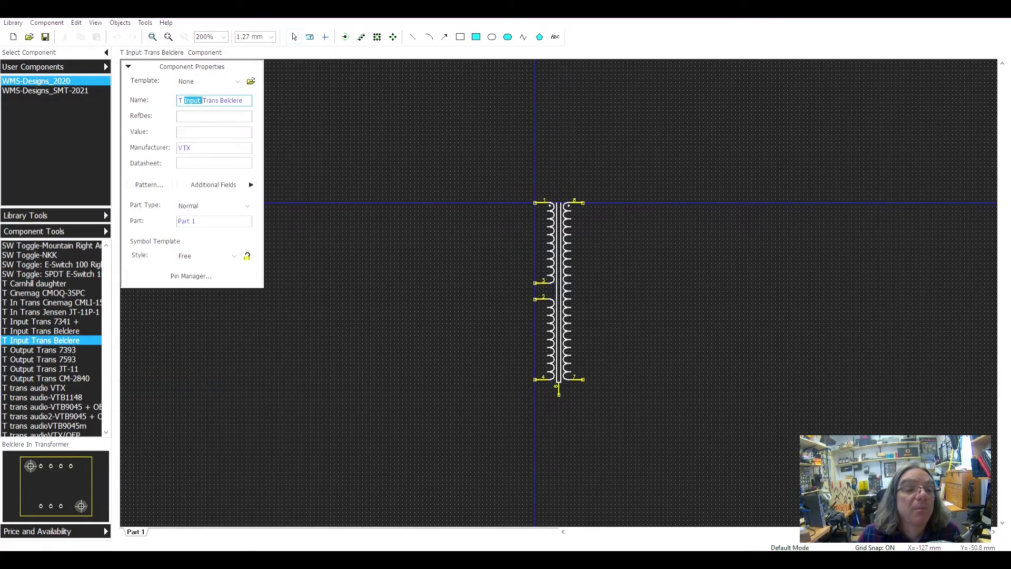
type("Power")
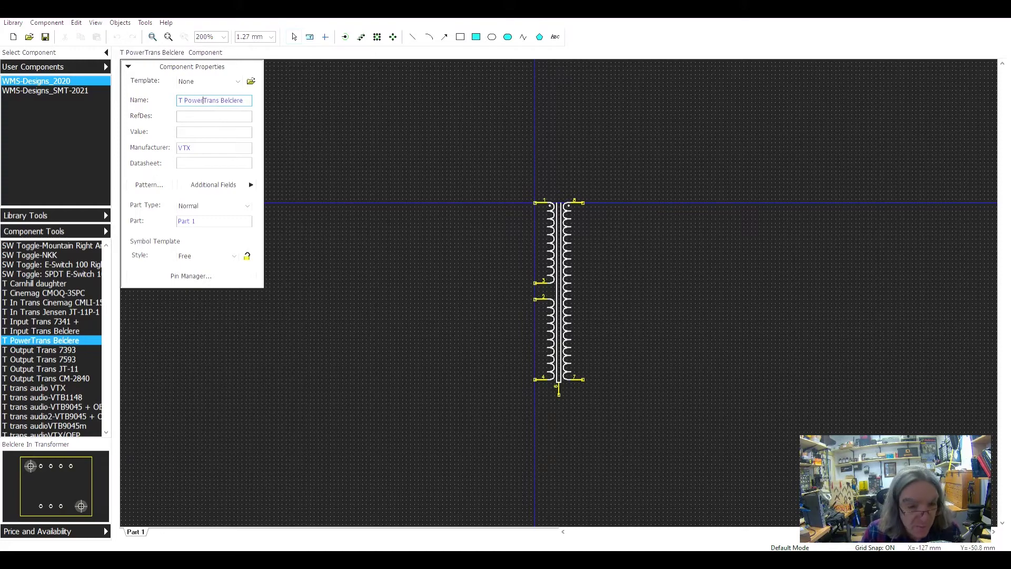
left_click_drag(222, 100, 246, 100)
type("Signal")
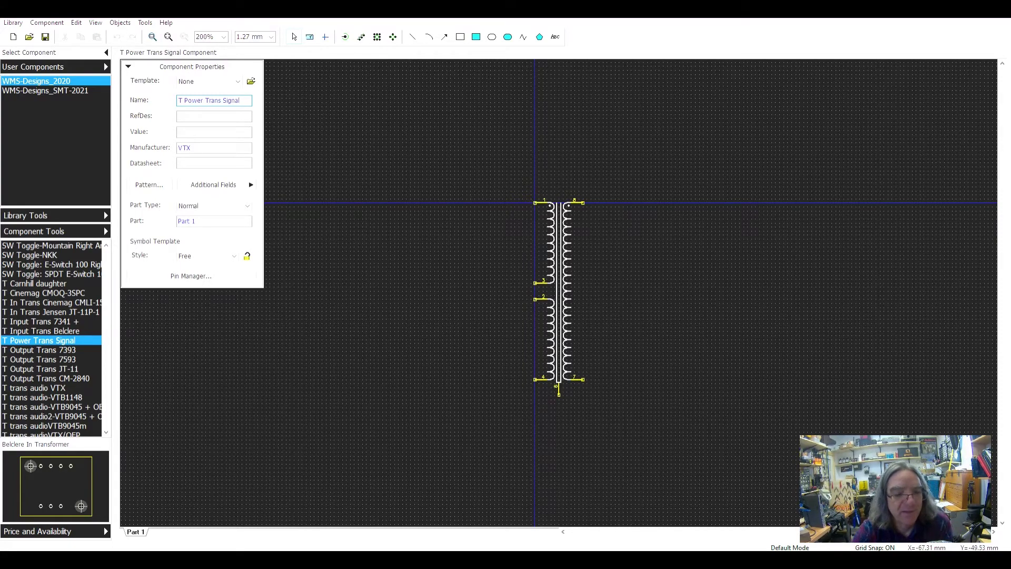
left_click(447, 431)
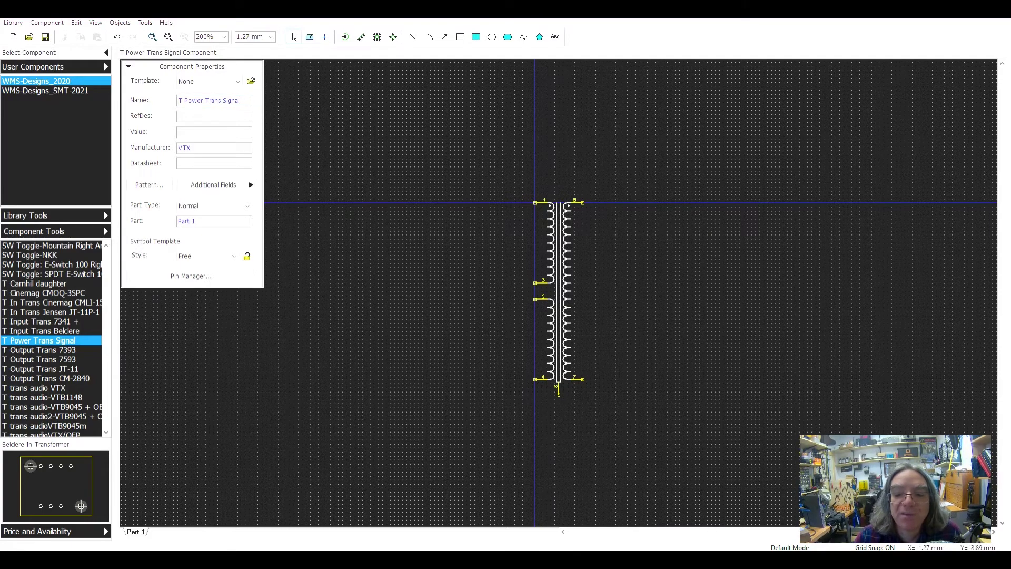
- Delete the Case pin beneath the transformer core and, following the datasheet, renumber the lowest primary pin as 1
left_click(559, 389)
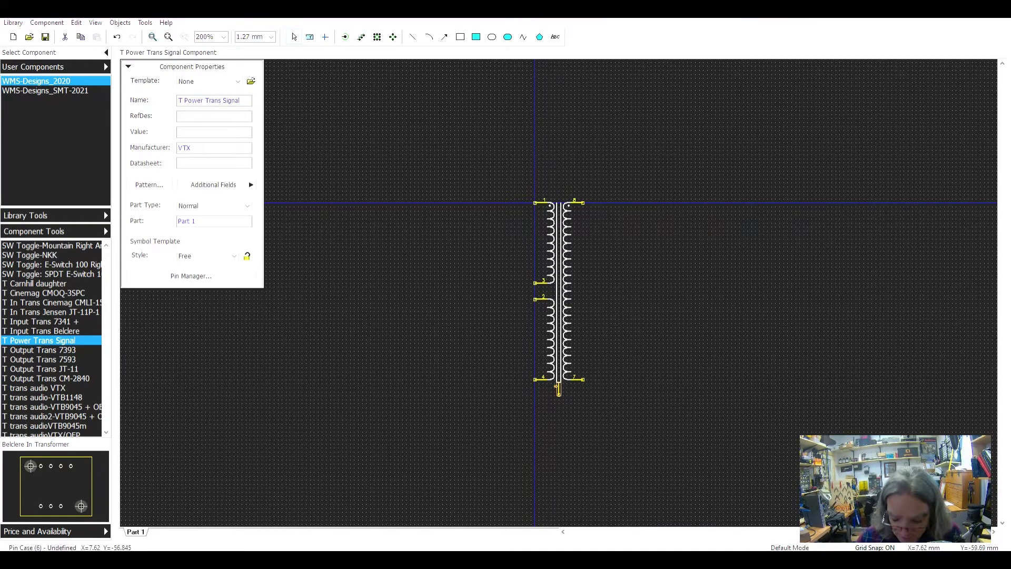
key("Delete")
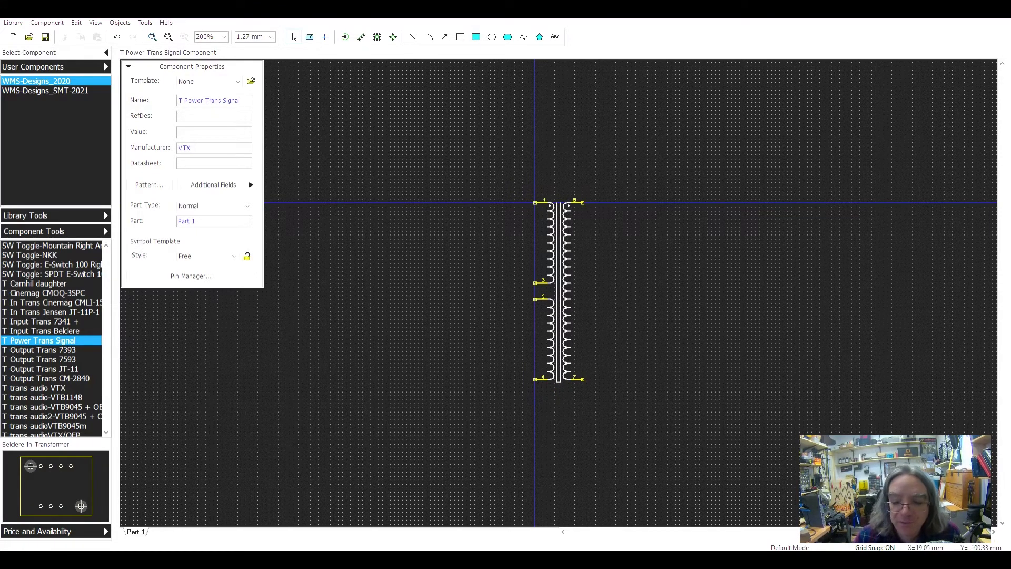
key("alt+Tab")
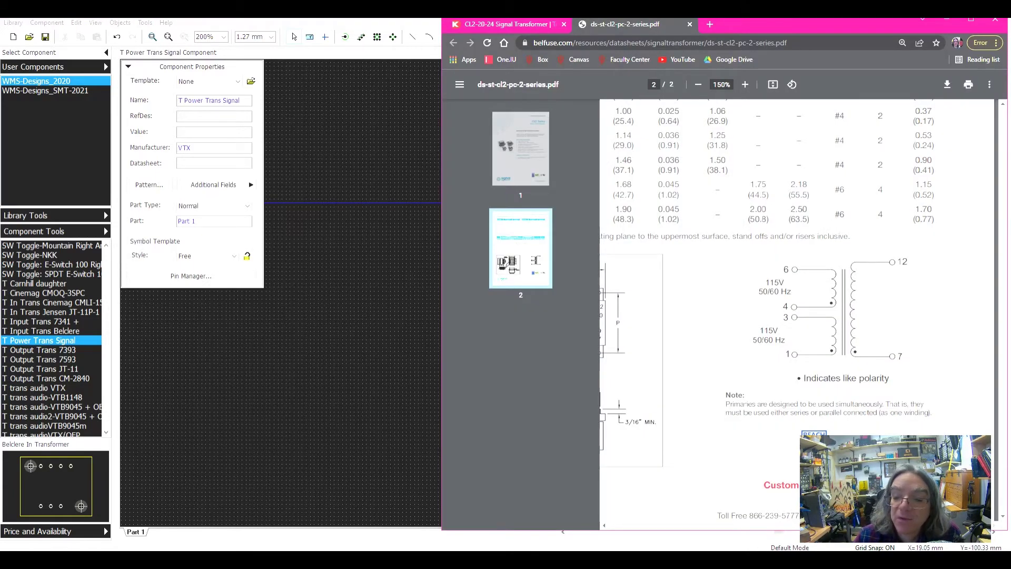
key("alt+Tab")
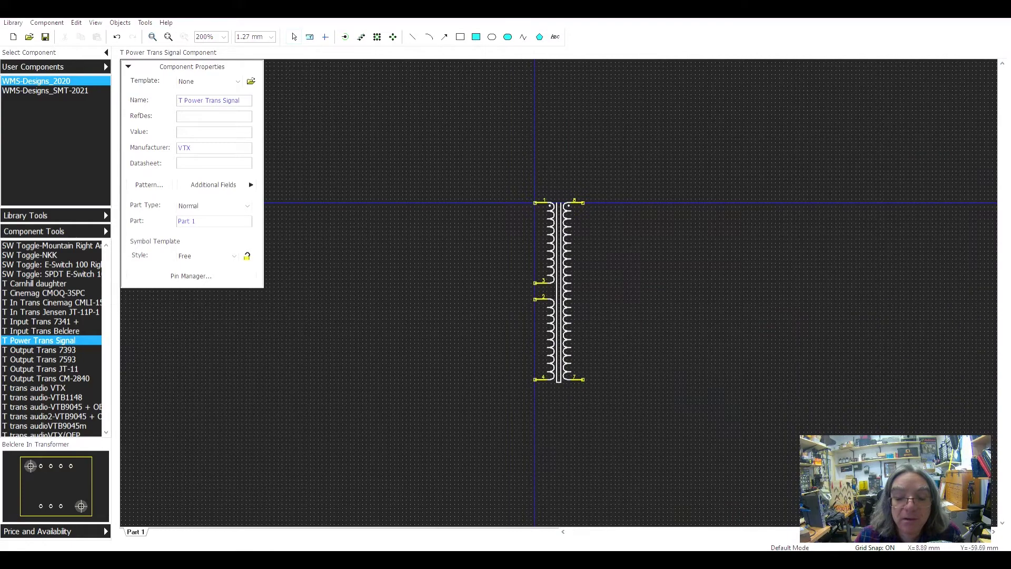
double_click(537, 379)
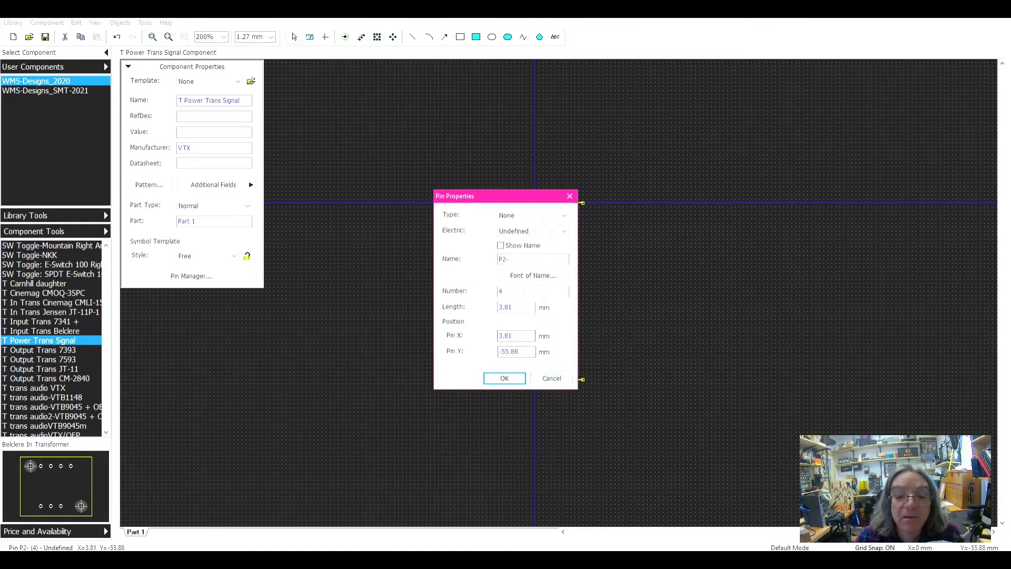
type("1")
key("shift+Tab")
key("shift+Tab")
key("Right")
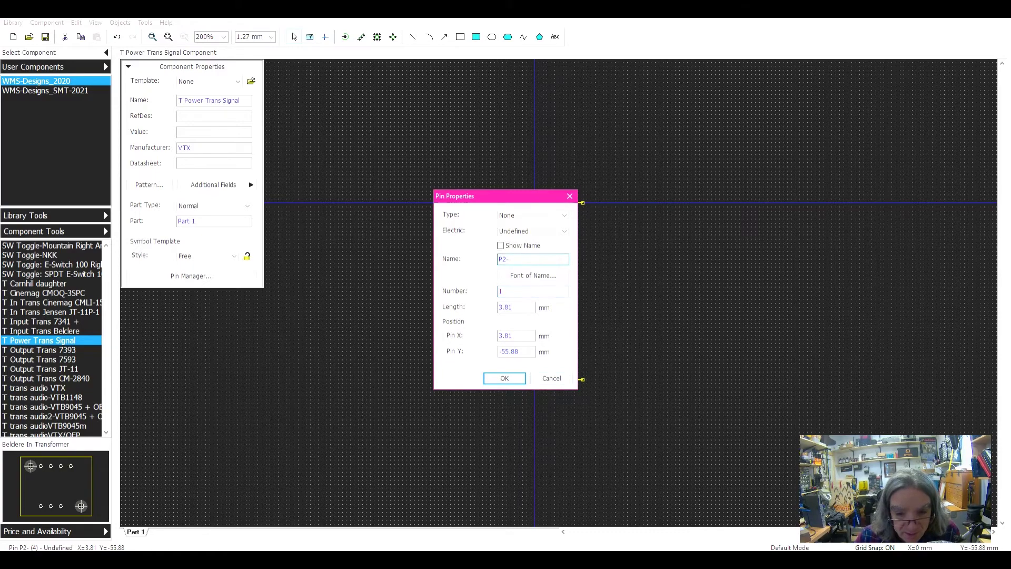
key("Return")
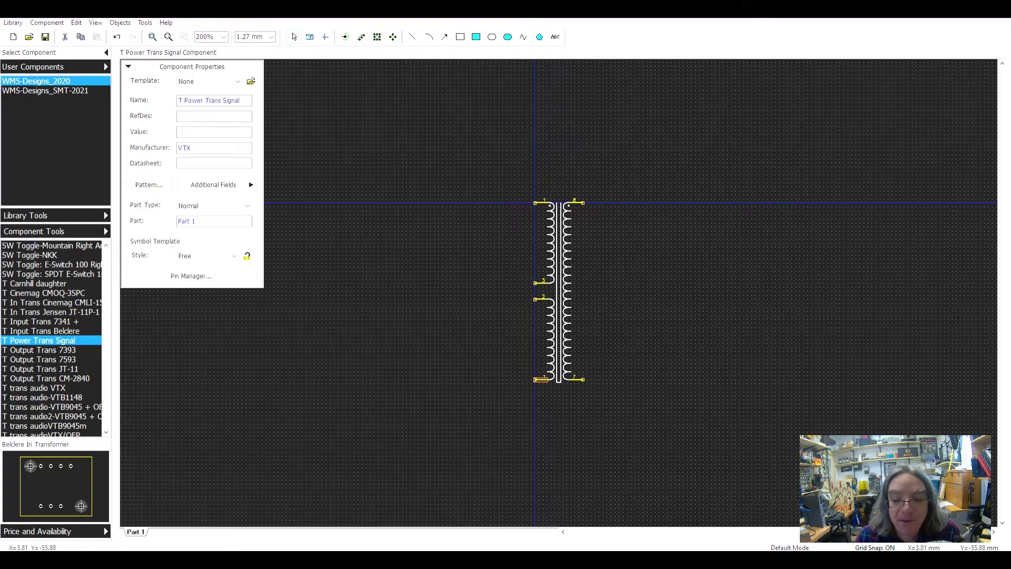
- Renumber the other three primary pins from bottom to top as 3, 4 and 6, matching the datasheet's winding schematic
key("alt+Tab")
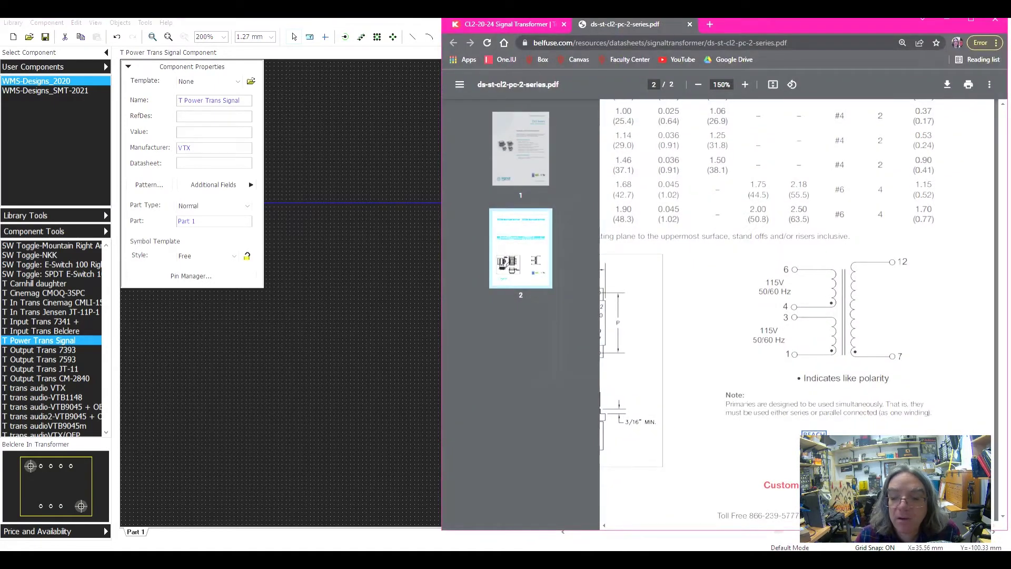
key("alt+Tab")
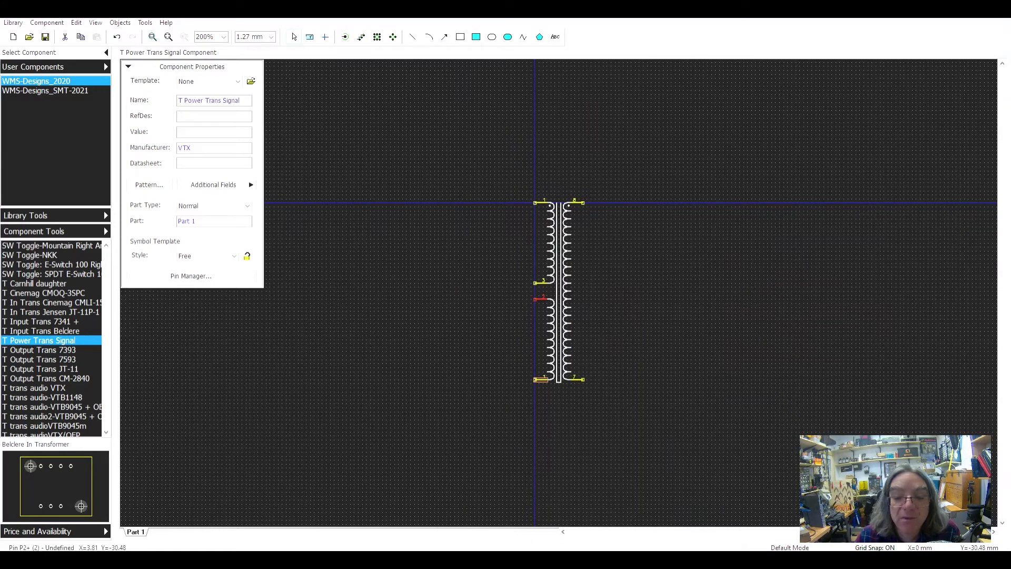
double_click(538, 298)
type("3")
key("Return")
double_click(540, 283)
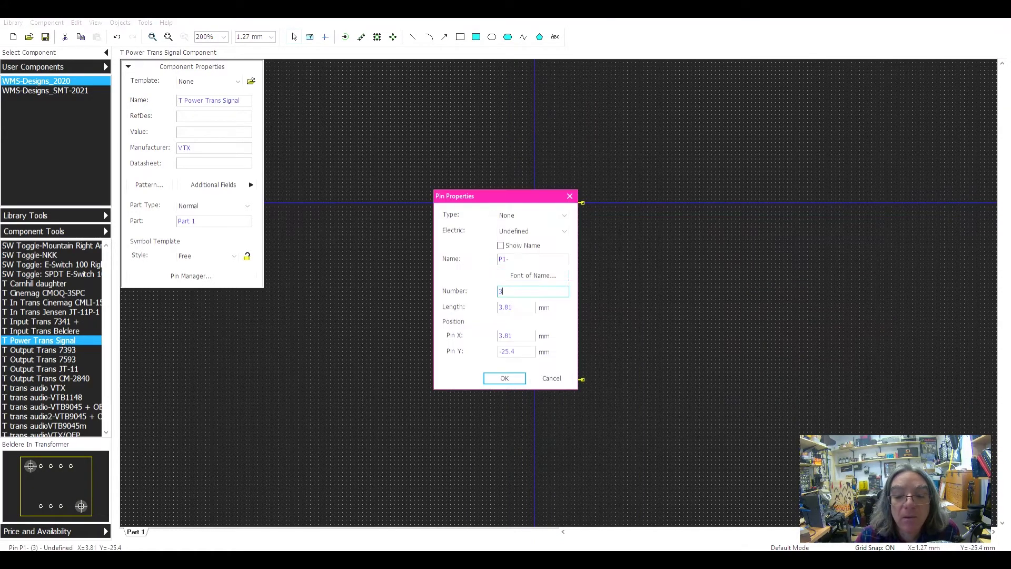
type("4")
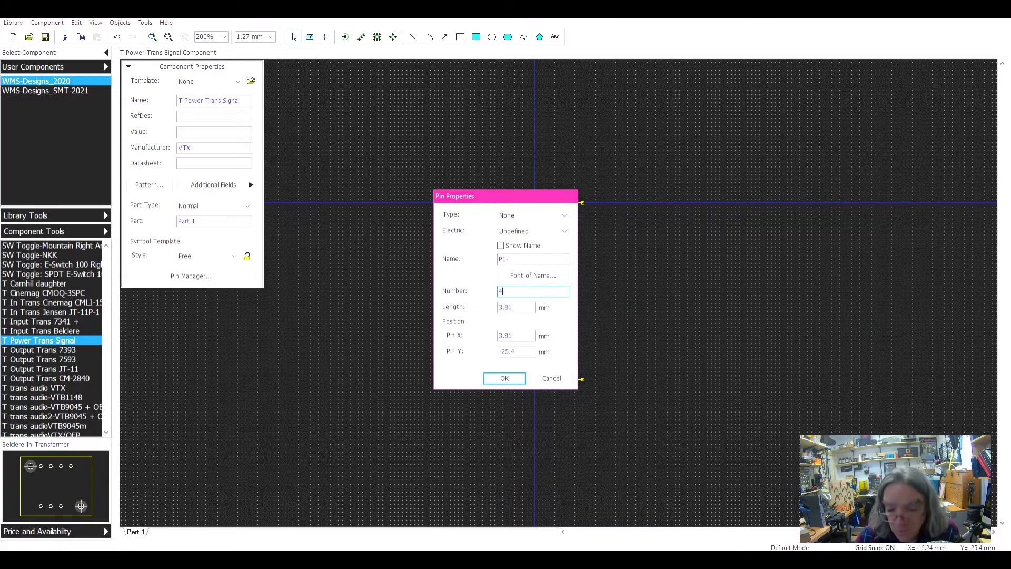
key("Return")
double_click(539, 202)
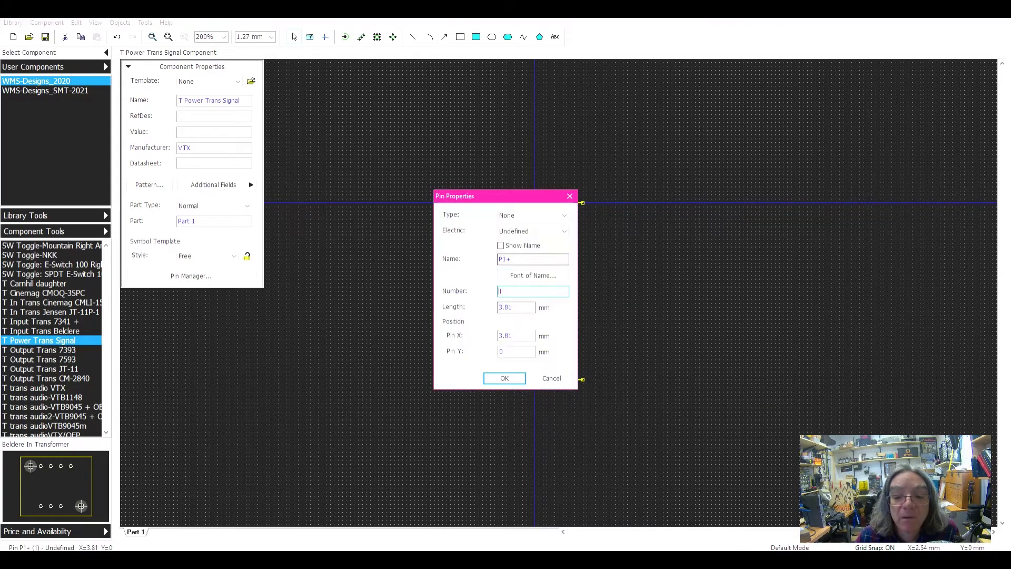
type("6")
key("Return")
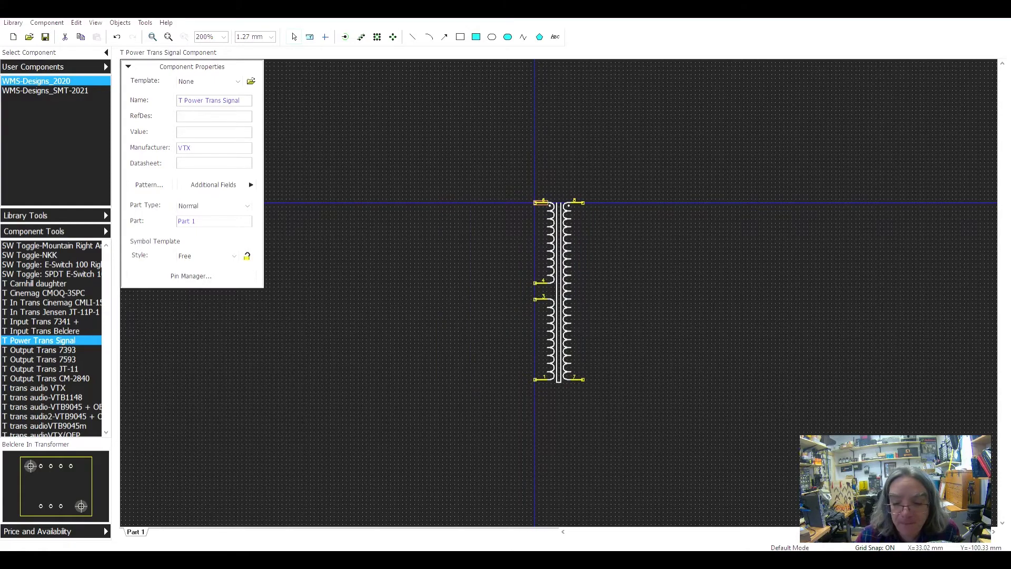
- Check the secondary winding in the datasheet and renumber the symbol's upper secondary pin as 12
key("alt+Tab")
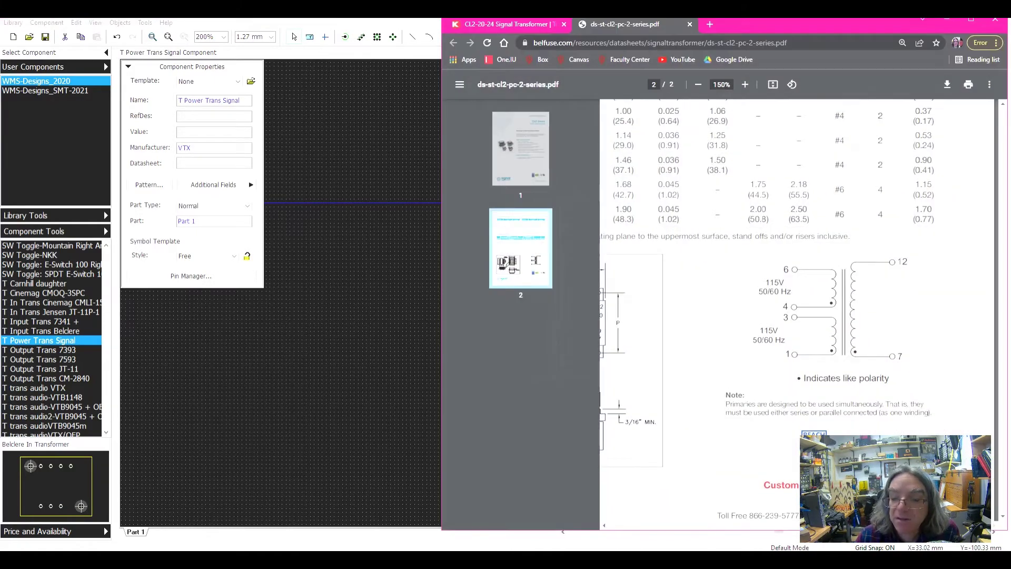
key("alt+Tab")
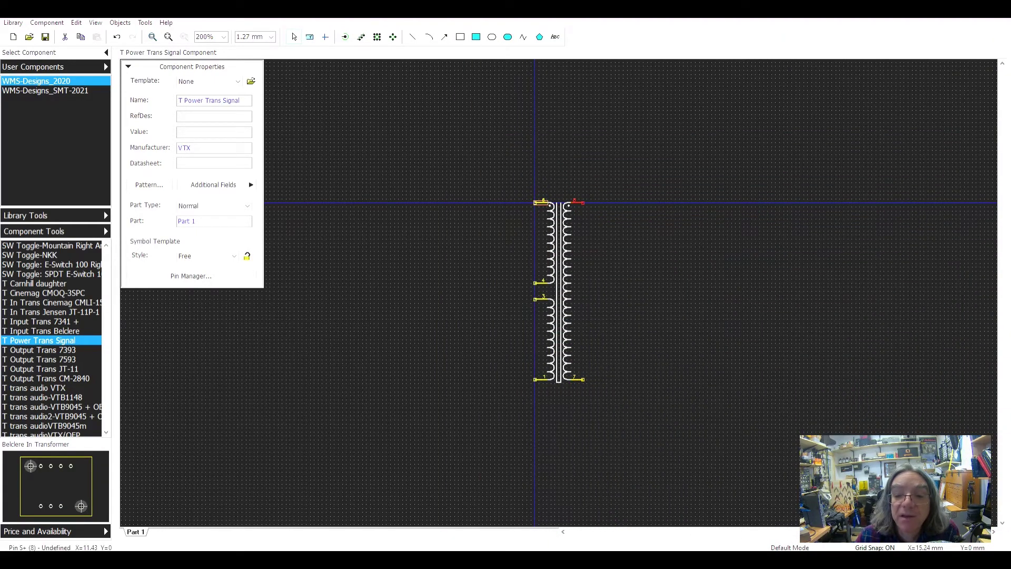
double_click(579, 202)
double_click(501, 291)
type("12")
key("Return")
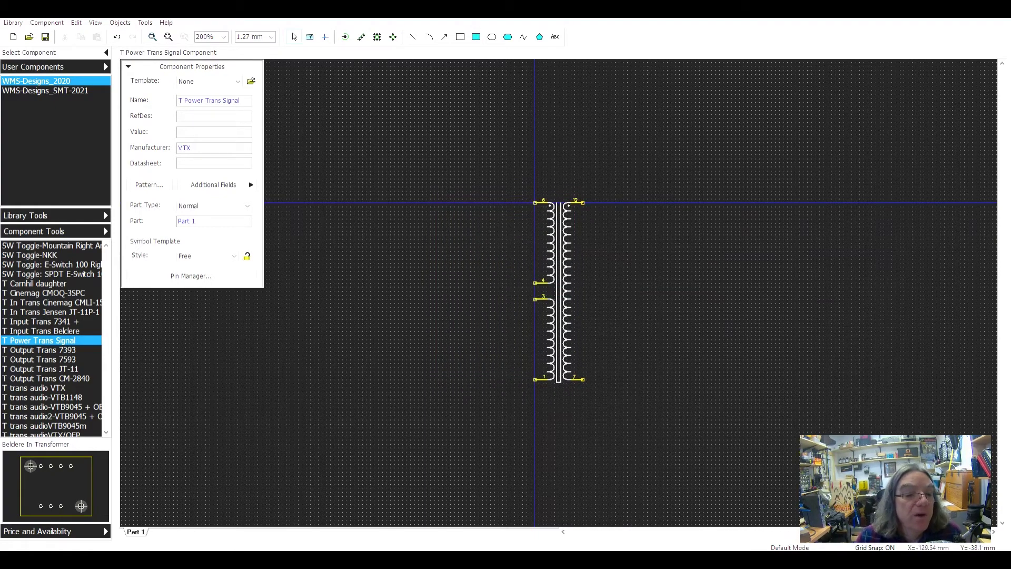
- Open the component's attached pattern settings and list the WMS-Designs_2020 patterns from the User Patterns group
left_click(149, 184)
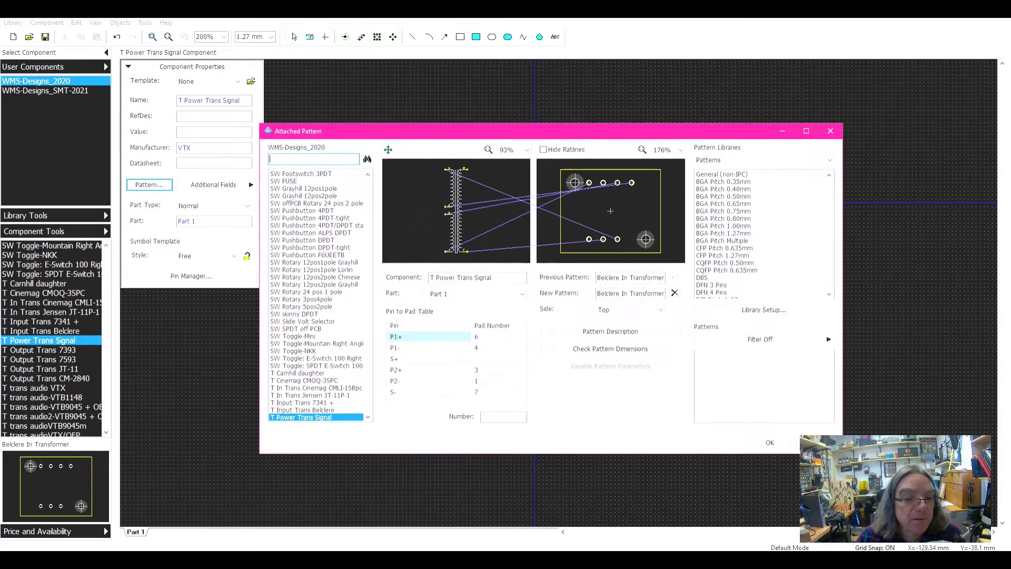
left_click(764, 160)
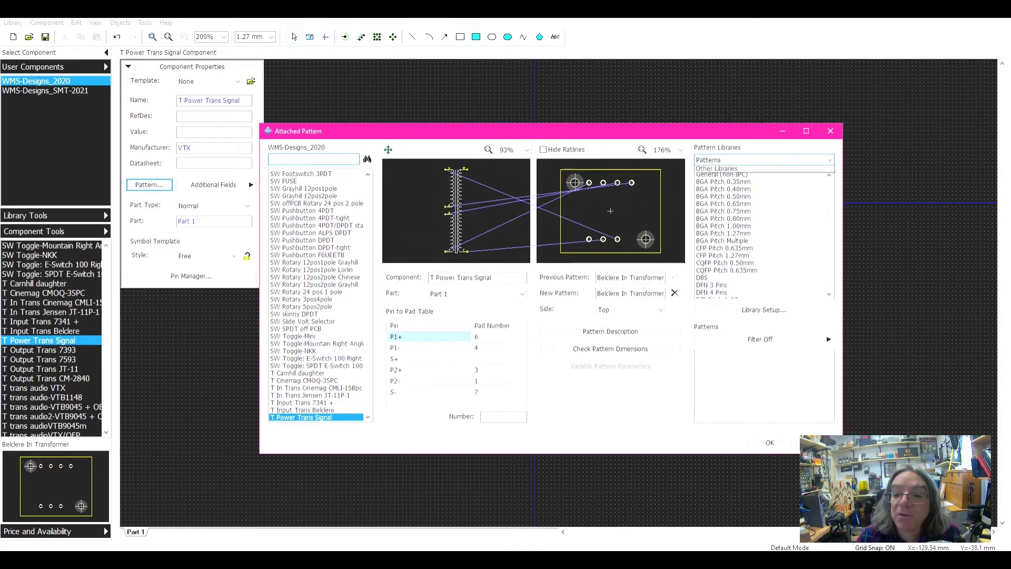
left_click(737, 178)
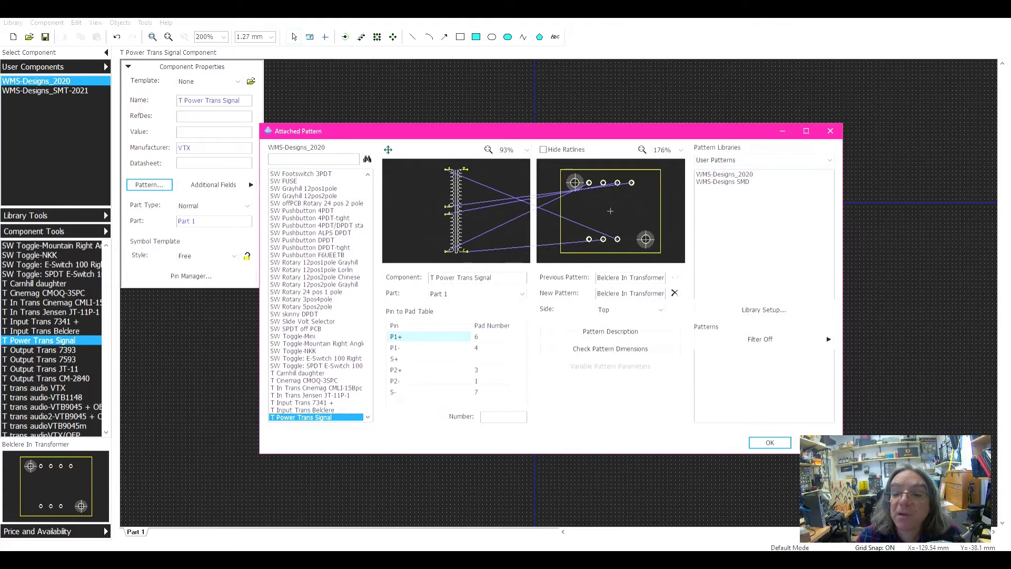
left_click(724, 174)
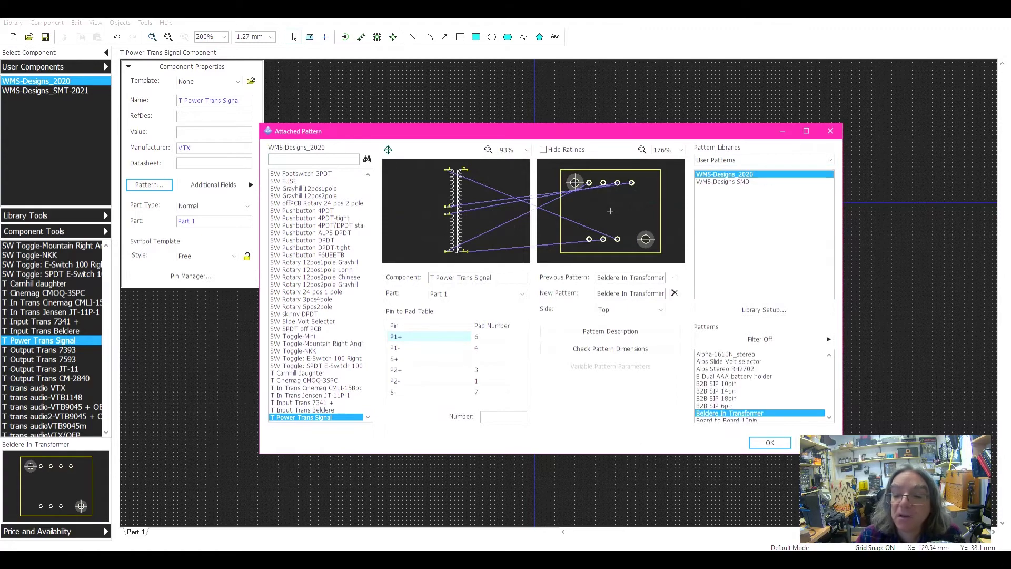
left_click_drag(829, 367, 829, 409)
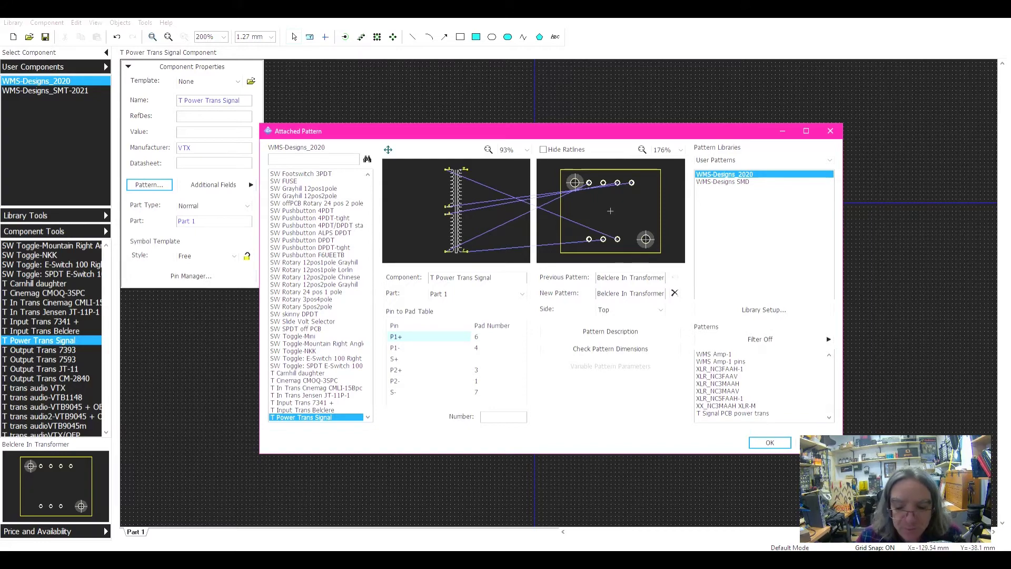
- Switch to the Pattern Editor and sort the patterns in the WMS-Designs_2020 library
mouse_move(556, 560)
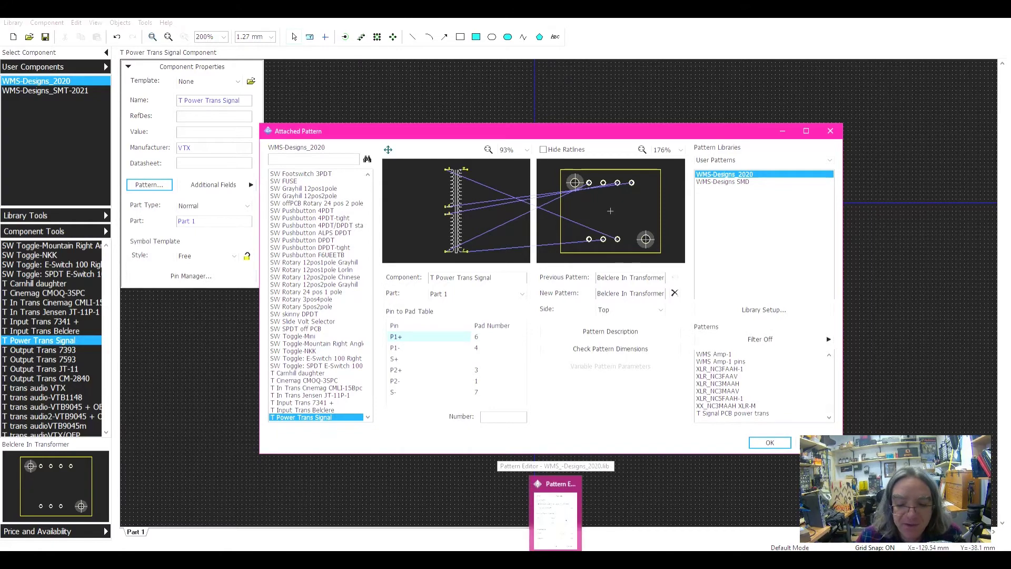
left_click(556, 560)
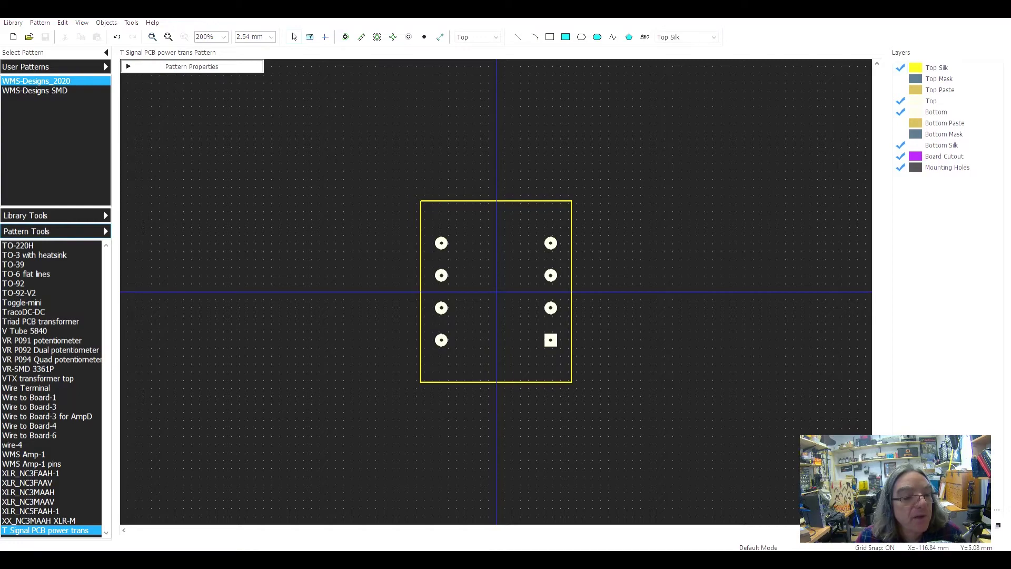
left_click(52, 216)
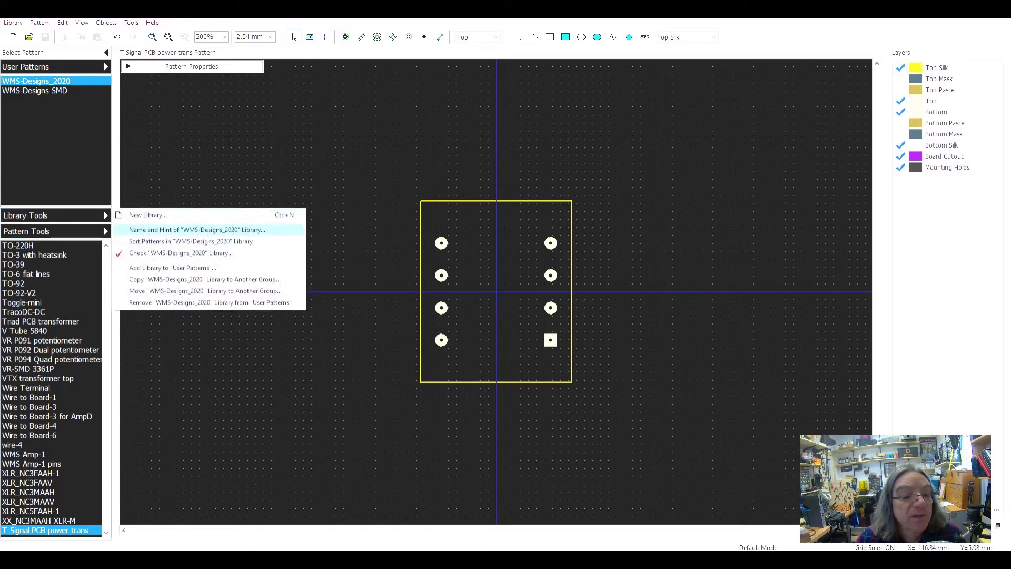
left_click(182, 241)
left_click_drag(106, 267, 106, 508)
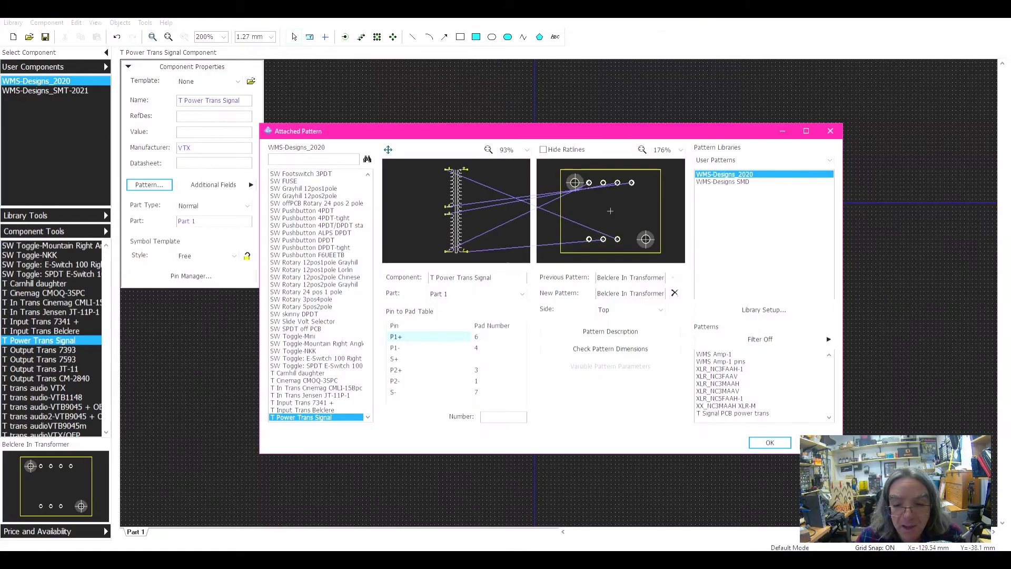
- Back in the Component Editor, reselect the WMS-Designs_2020 pattern library and choose T Signal PCB power trans as the new pattern
left_click_drag(829, 408, 829, 364)
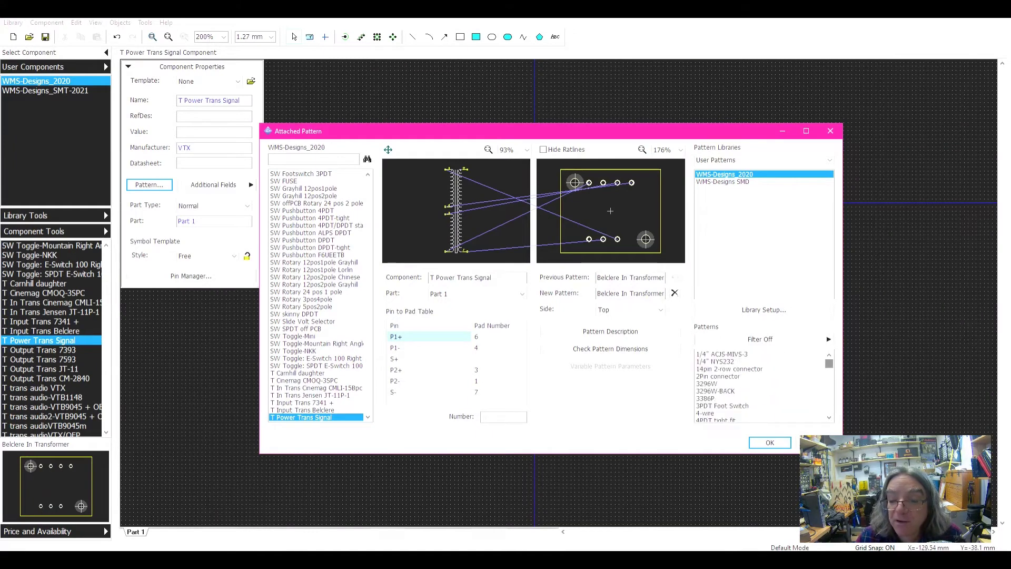
left_click(723, 181)
left_click(724, 175)
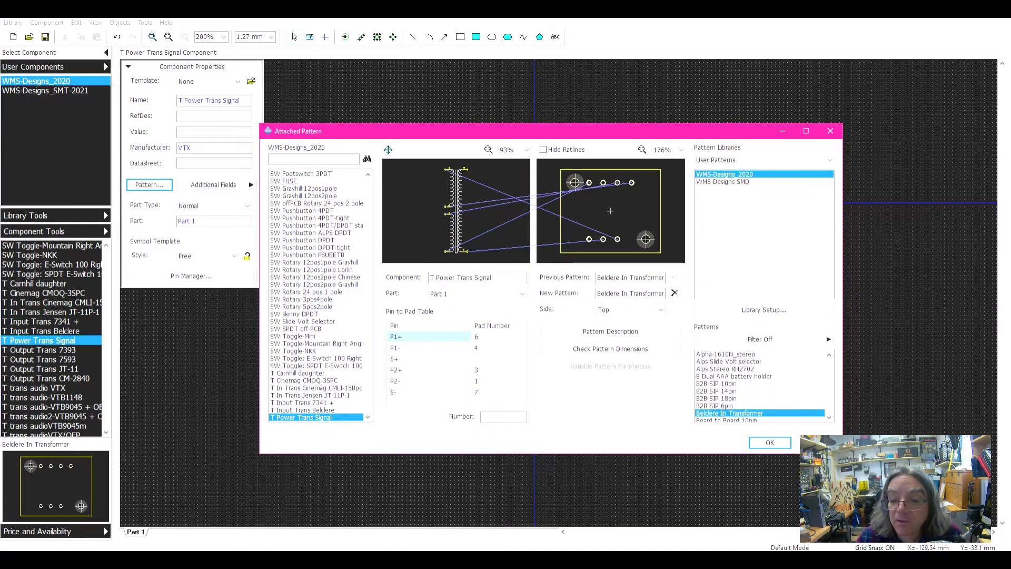
scroll(761, 387, "down", 8)
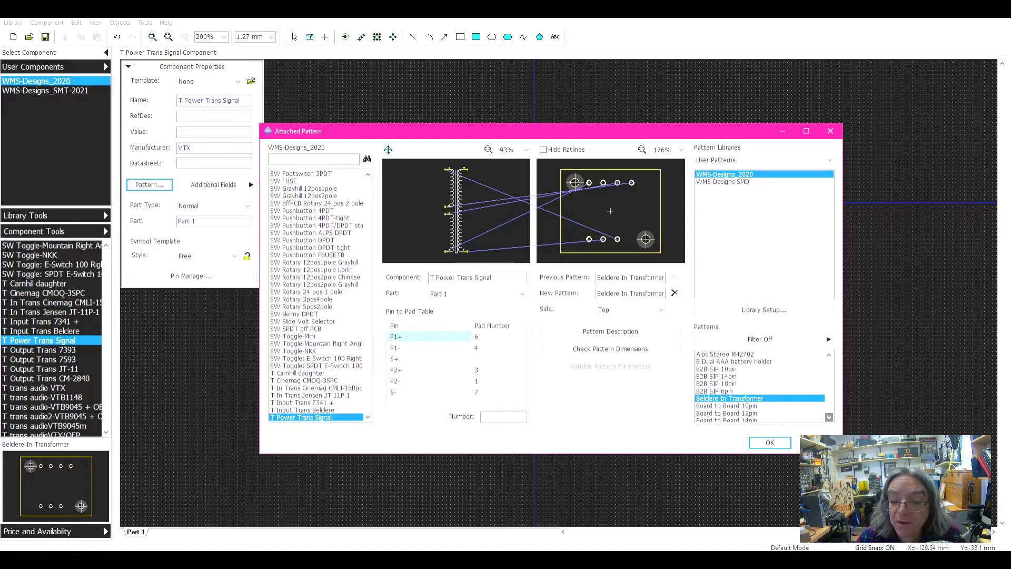
scroll(761, 388, "down", 15)
scroll(760, 387, "down", 8)
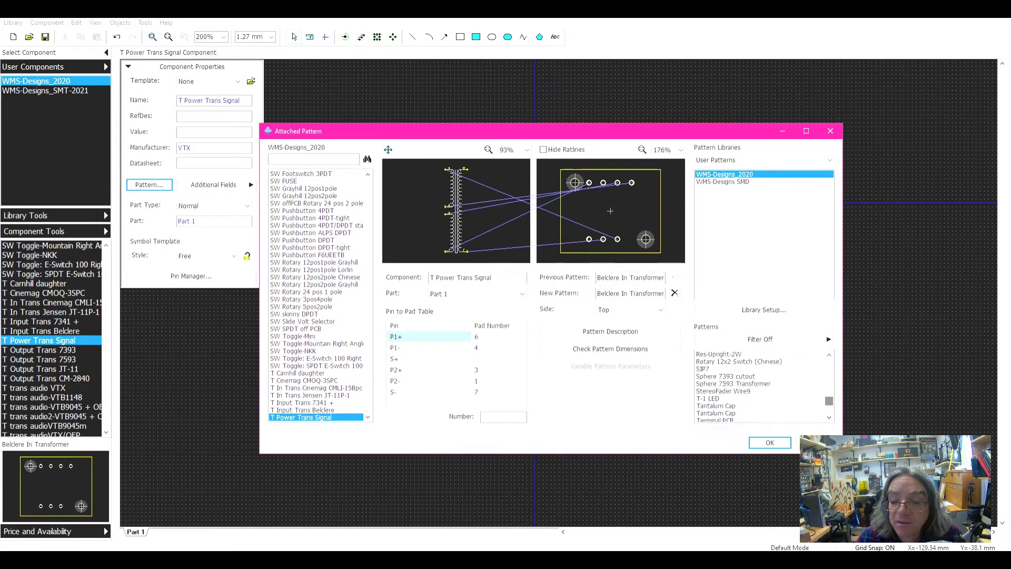
scroll(761, 387, "down", 8)
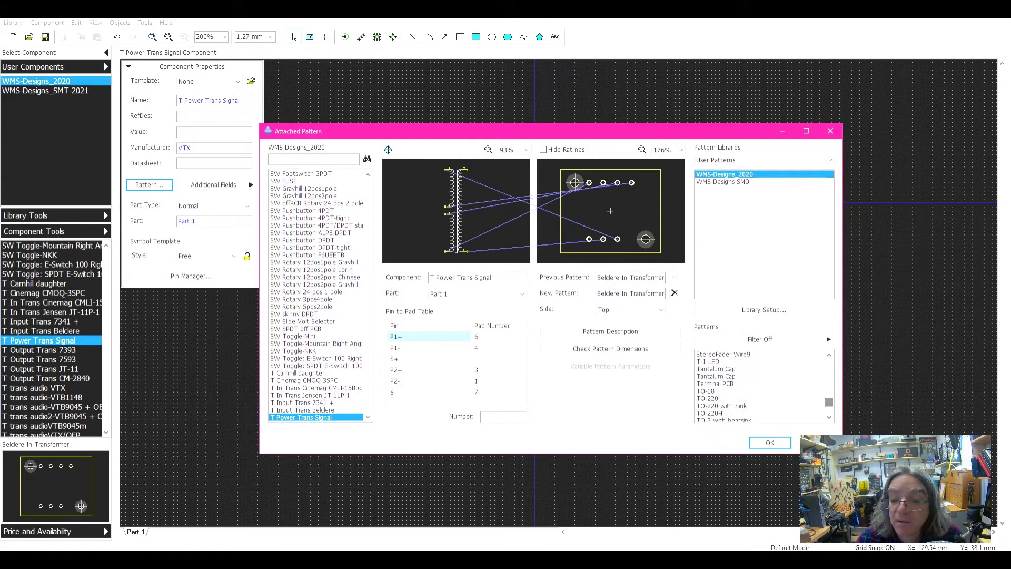
scroll(761, 387, "down", 1)
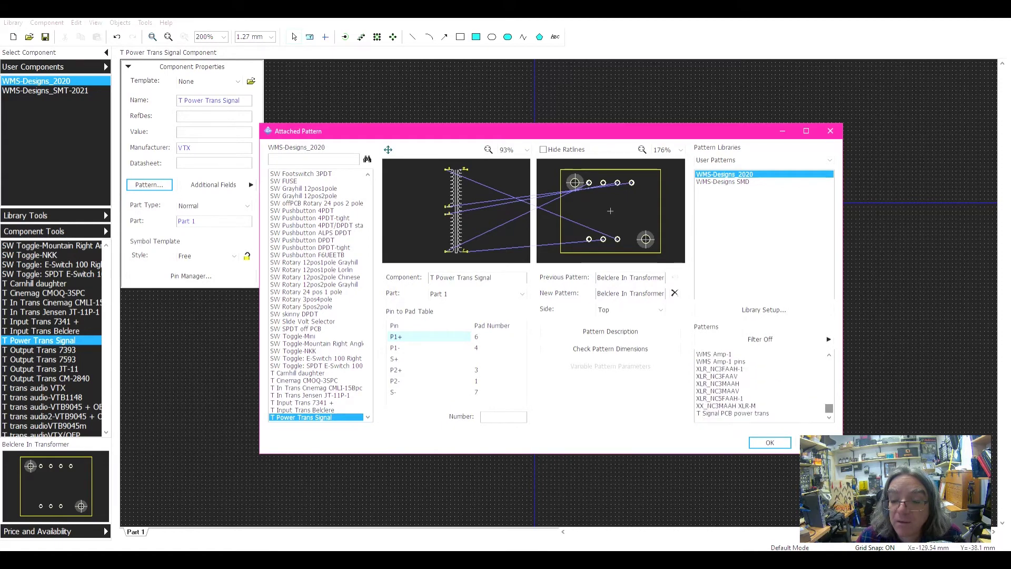
left_click(736, 413)
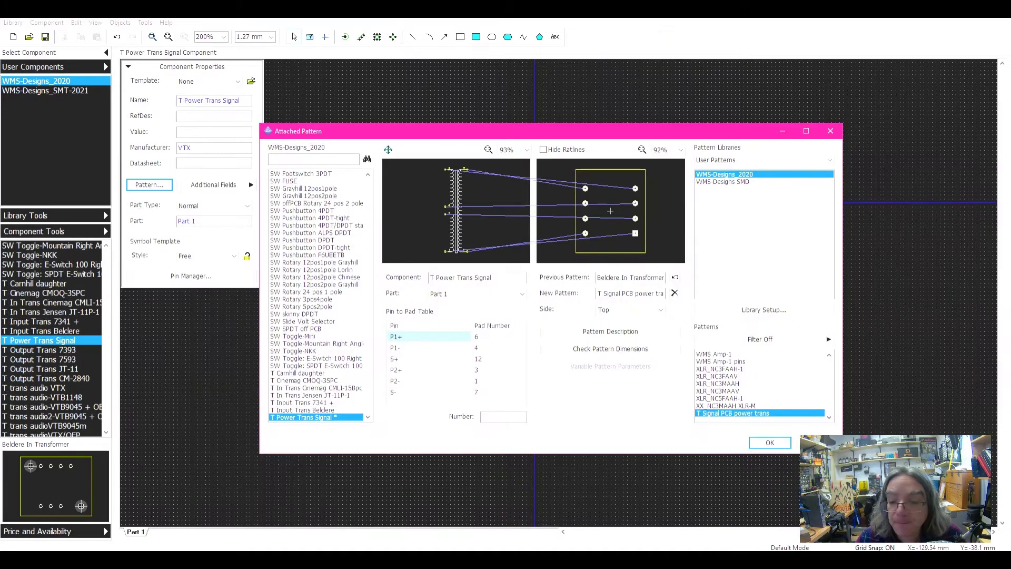
- Refresh the WMS-Designs_2020 pattern list, confirm T Signal PCB power trans as the attached pattern and save the component library
left_click(764, 182)
left_click(725, 174)
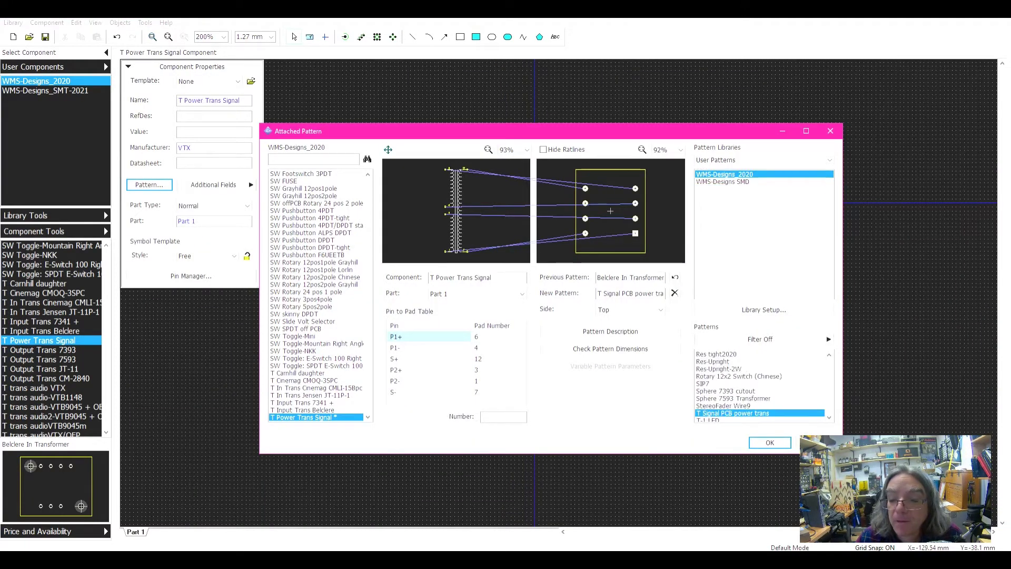
left_click(732, 406)
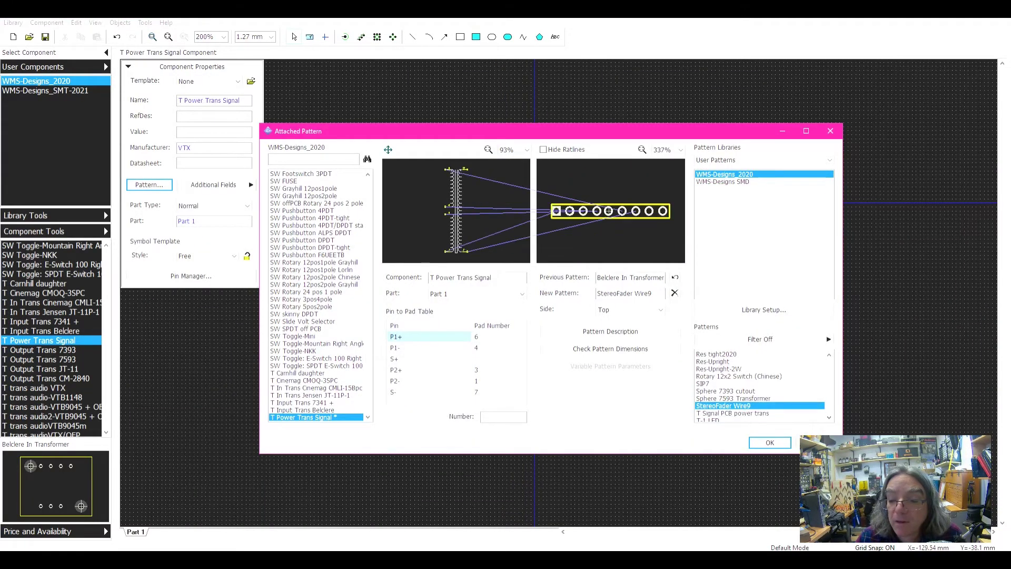
left_click(732, 419)
left_click(733, 405)
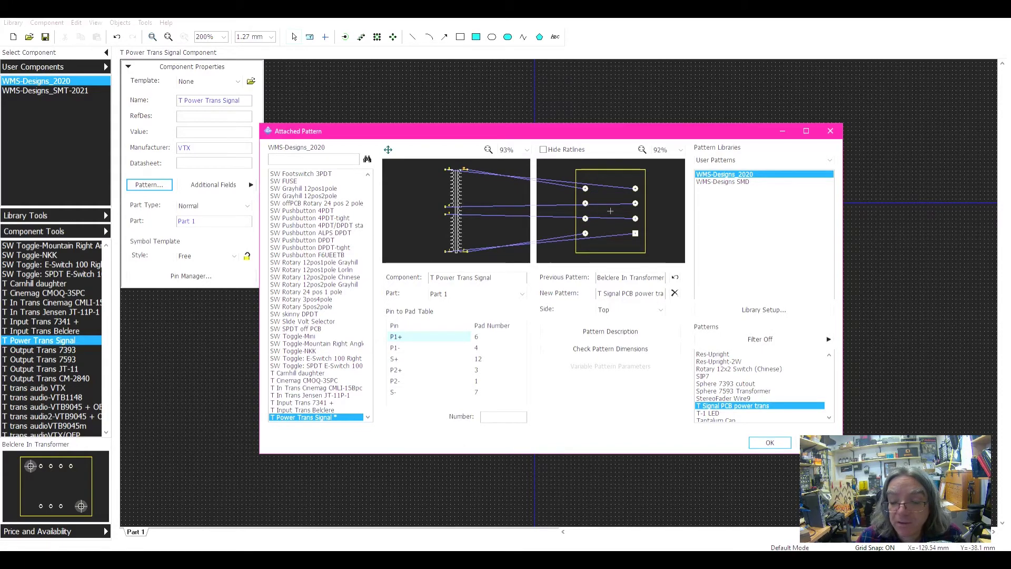
key("Return")
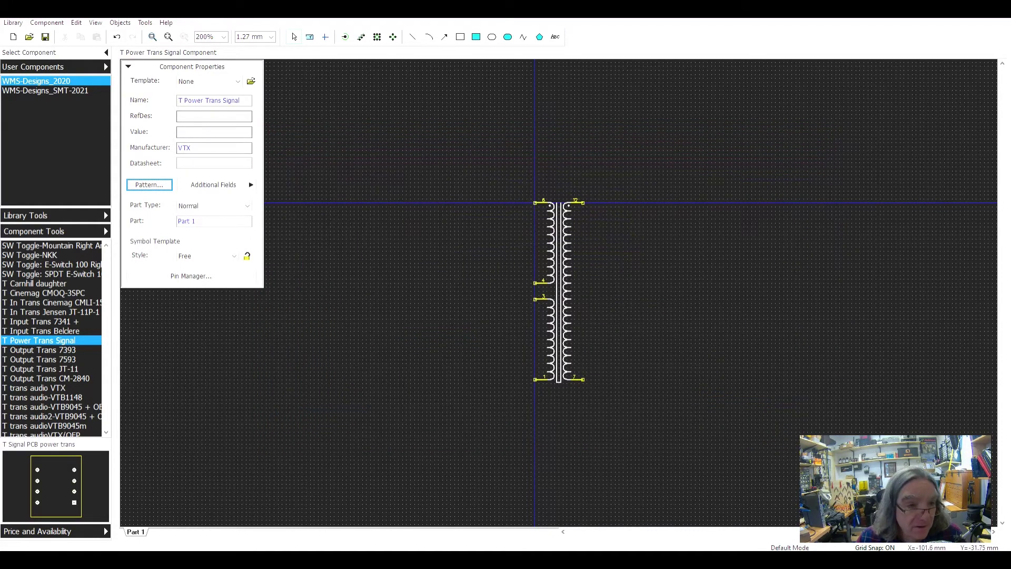
key("ctrl+s")
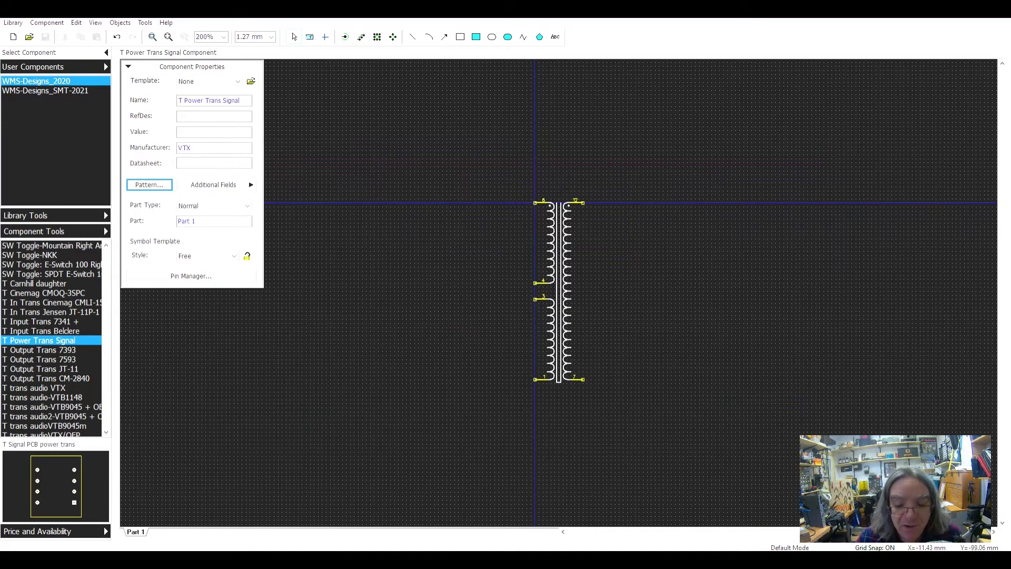
- Switch to the Schematic editor and place one T Power Trans Signal component from WMS-Designs_2020 on the empty sheet
key("alt+Tab")
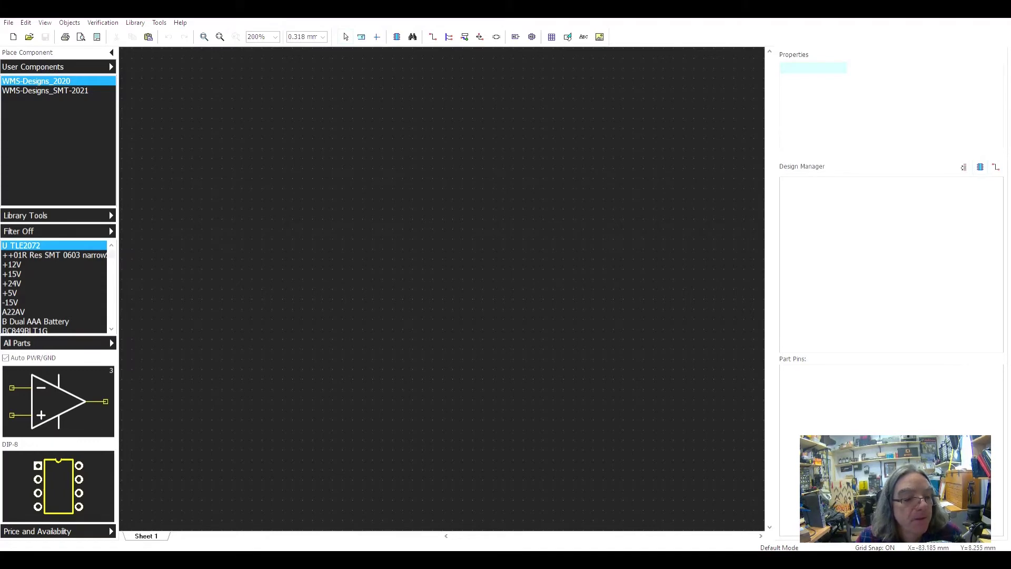
scroll(55, 287, "down", 10)
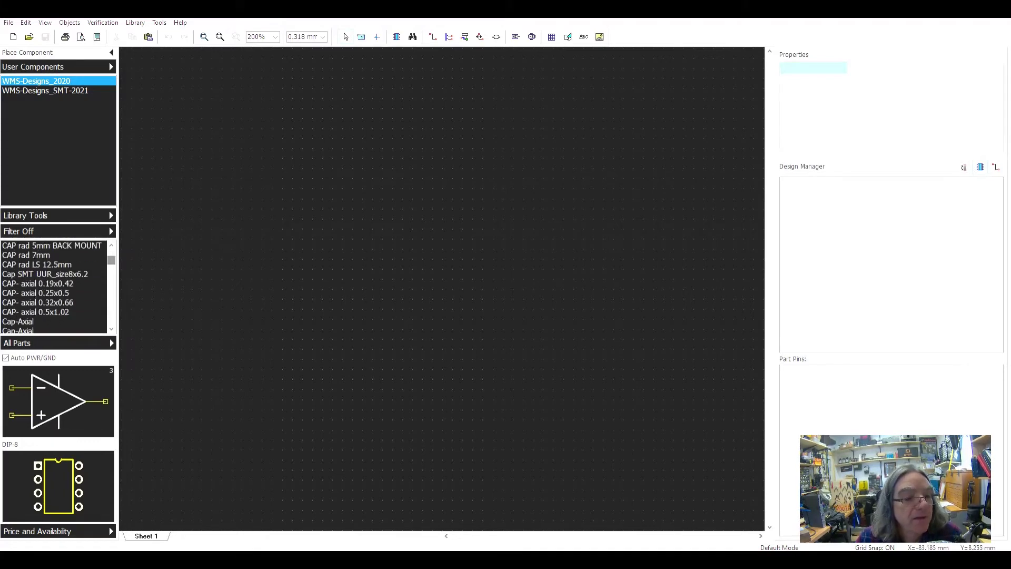
scroll(55, 287, "down", 15)
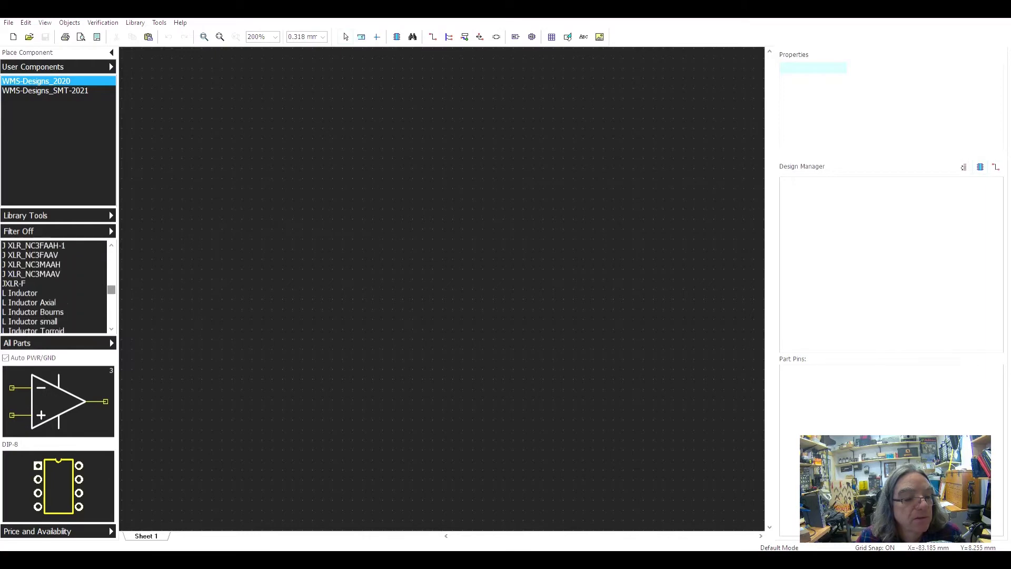
scroll(55, 287, "down", 15)
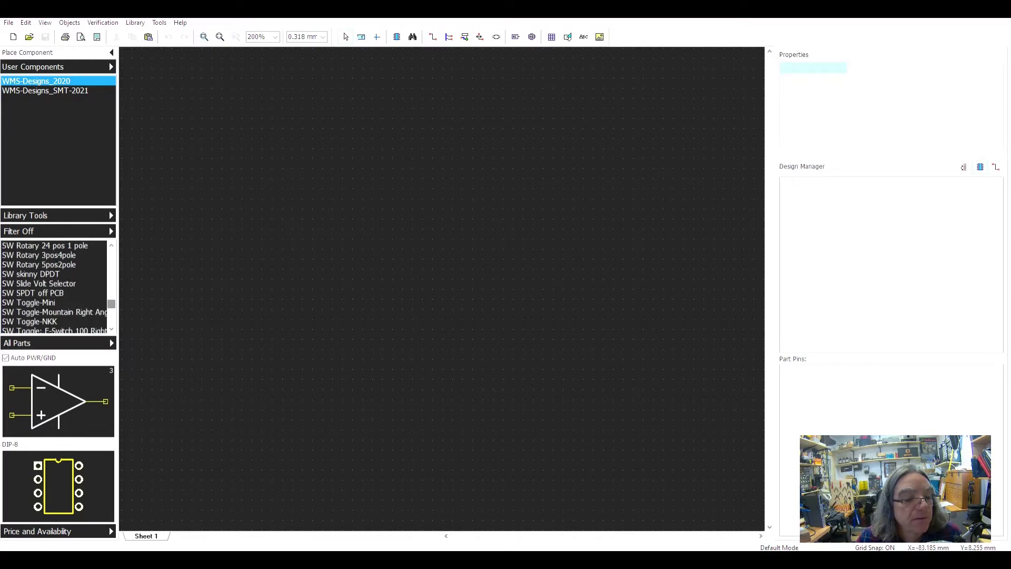
scroll(55, 287, "down", 3)
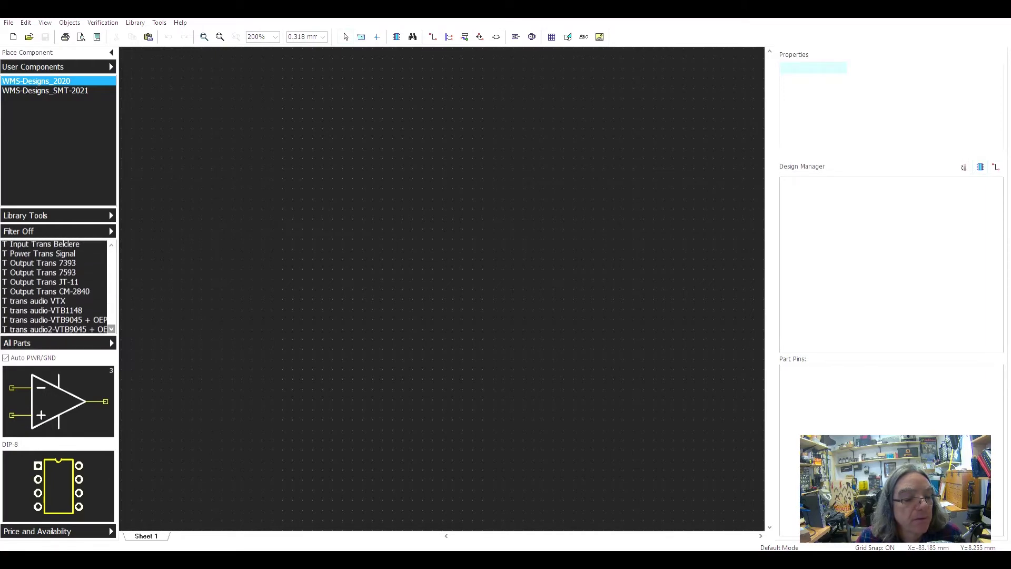
left_click(42, 245)
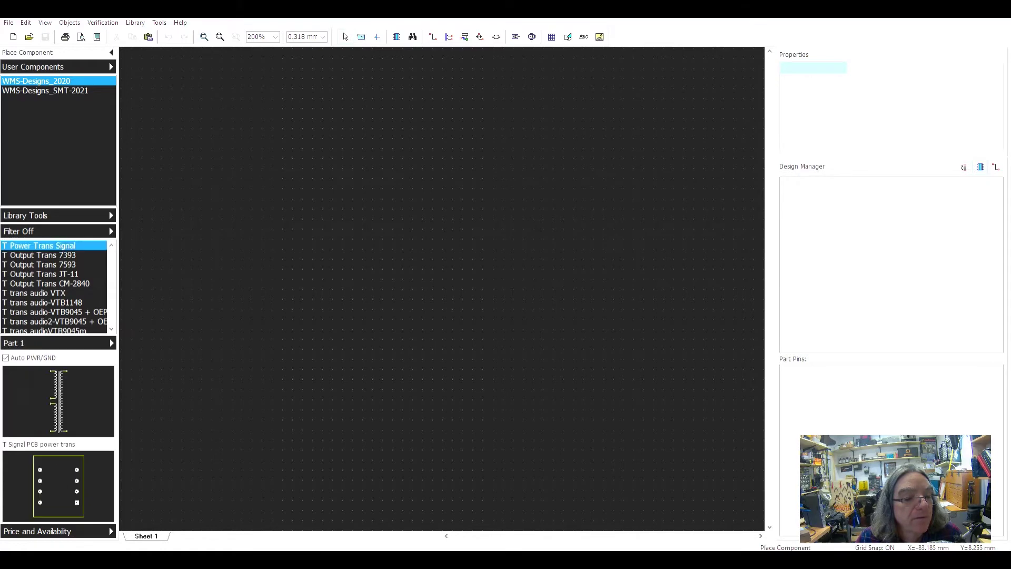
left_click(367, 165)
right_click(367, 302)
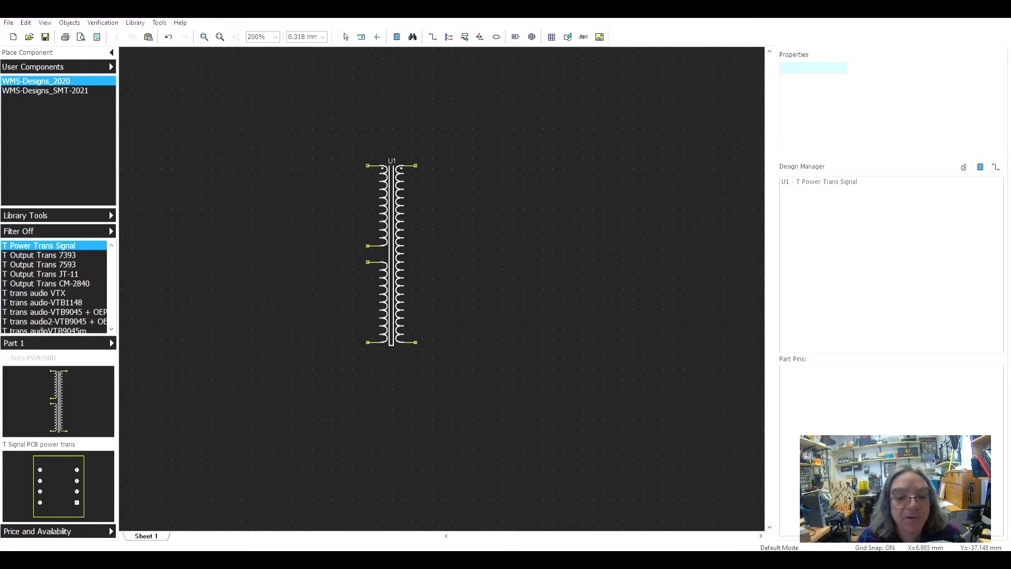
- Check the placed transformer's attached pattern and its pin-to-pad connections without changing them
right_click(380, 303)
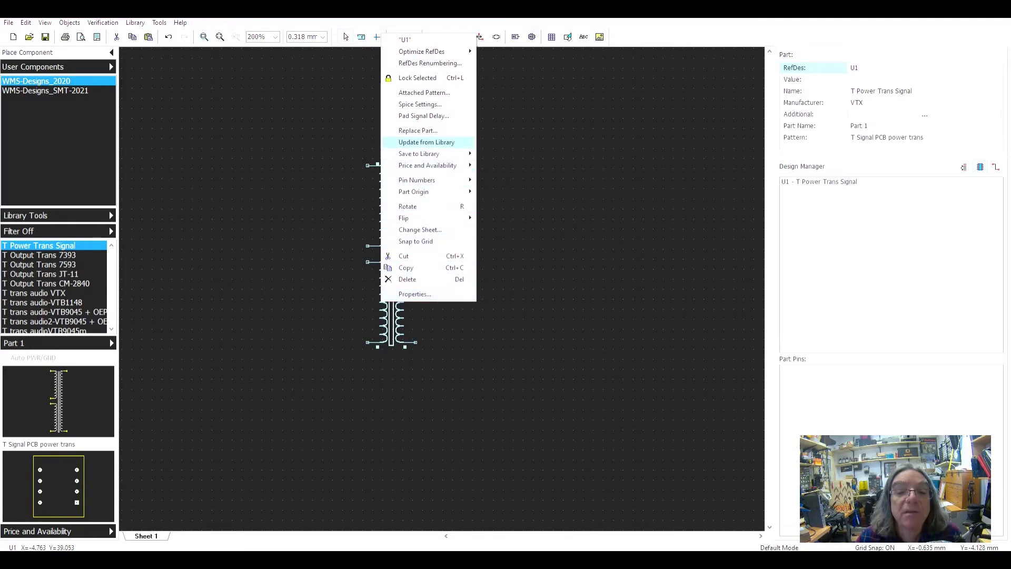
left_click(424, 93)
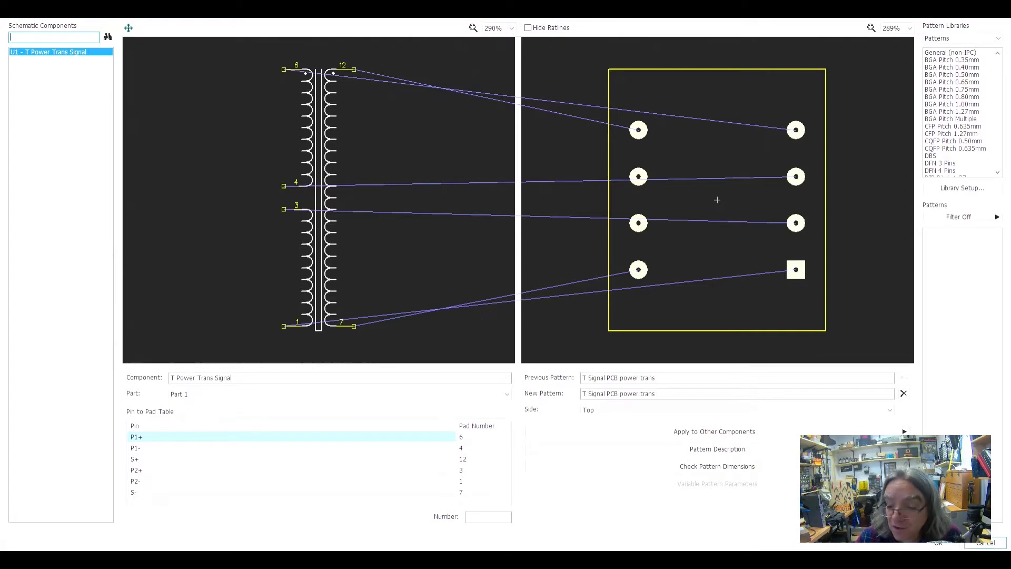
left_click(985, 543)
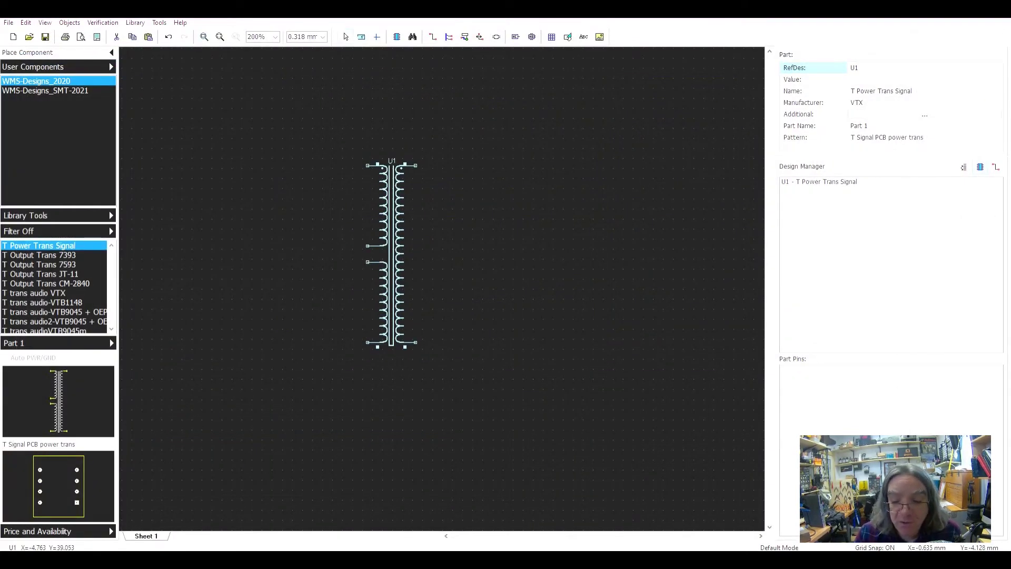
- Switch to the Pattern Editor and open the T Signal PCB power trans pattern from the WMS-Designs_2020 library
key("alt+Tab")
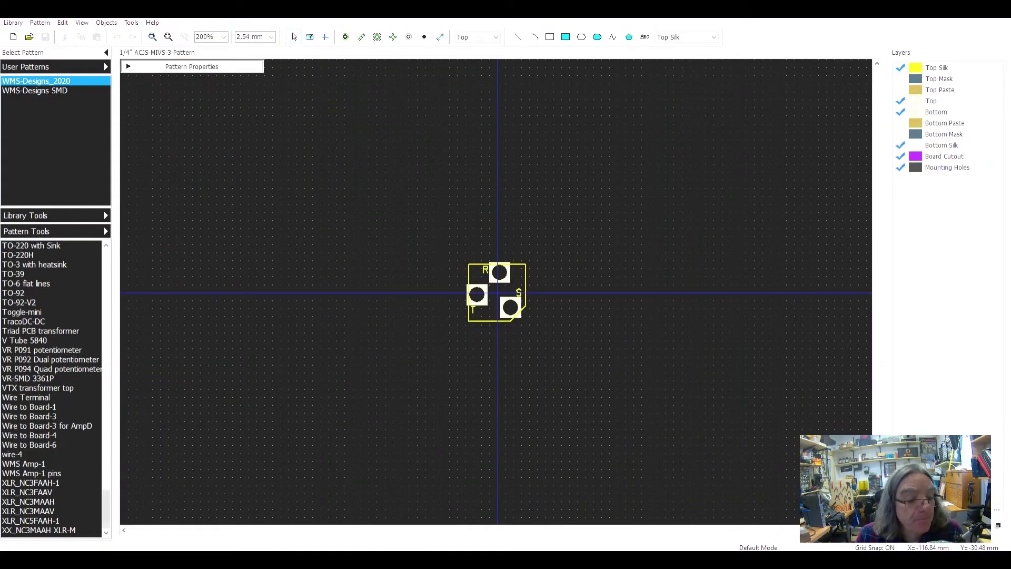
scroll(52, 390, "up", 4)
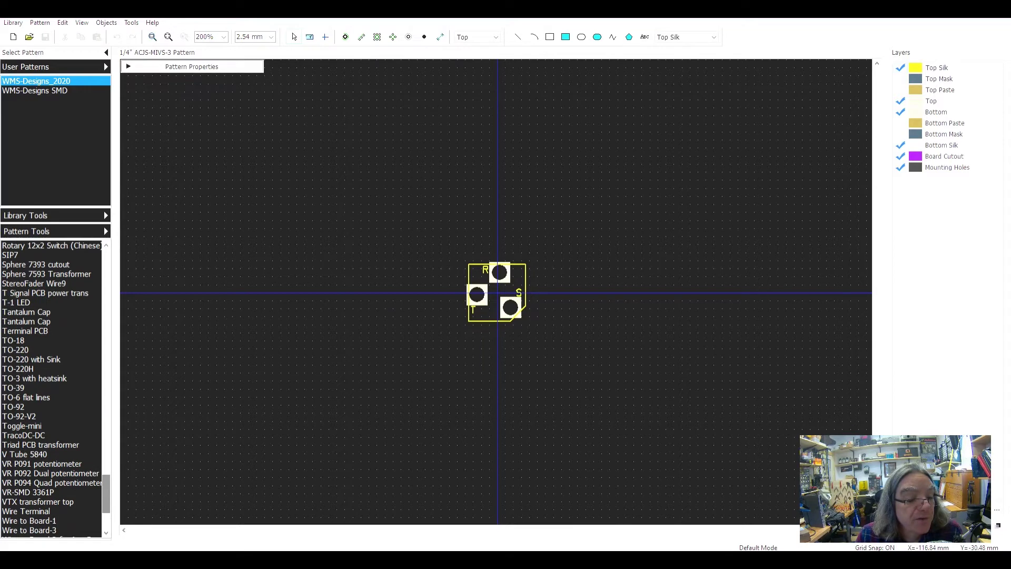
scroll(52, 390, "up", 2)
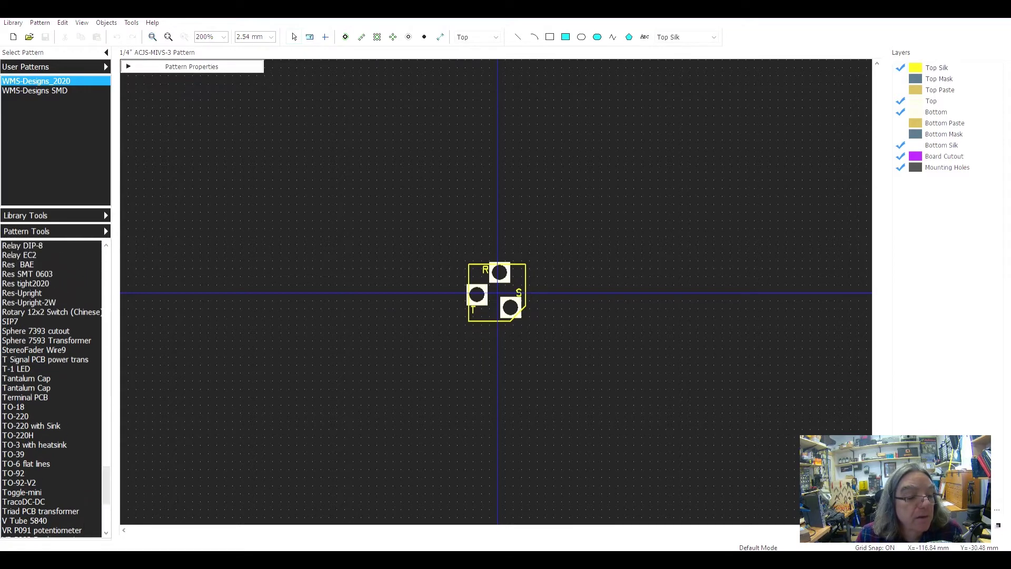
left_click(45, 360)
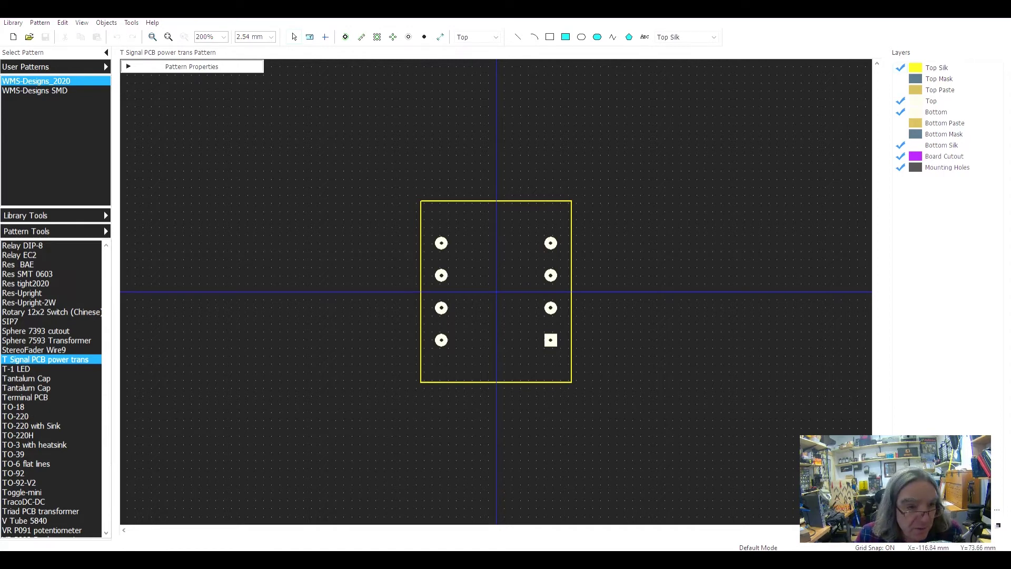
- Open the transformer pattern's 3D model settings and display the list of all available 3D models
left_click(129, 67)
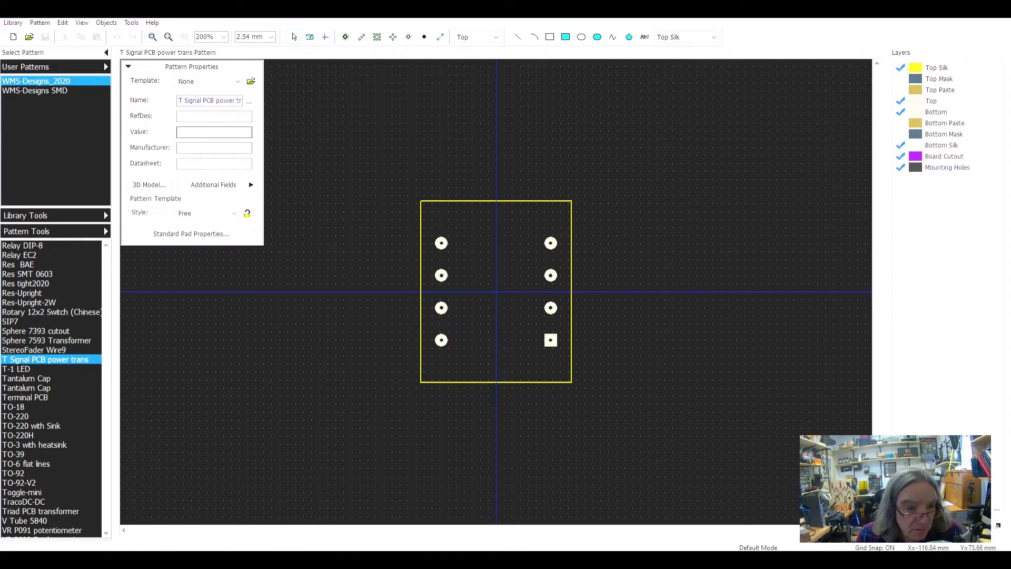
left_click(149, 184)
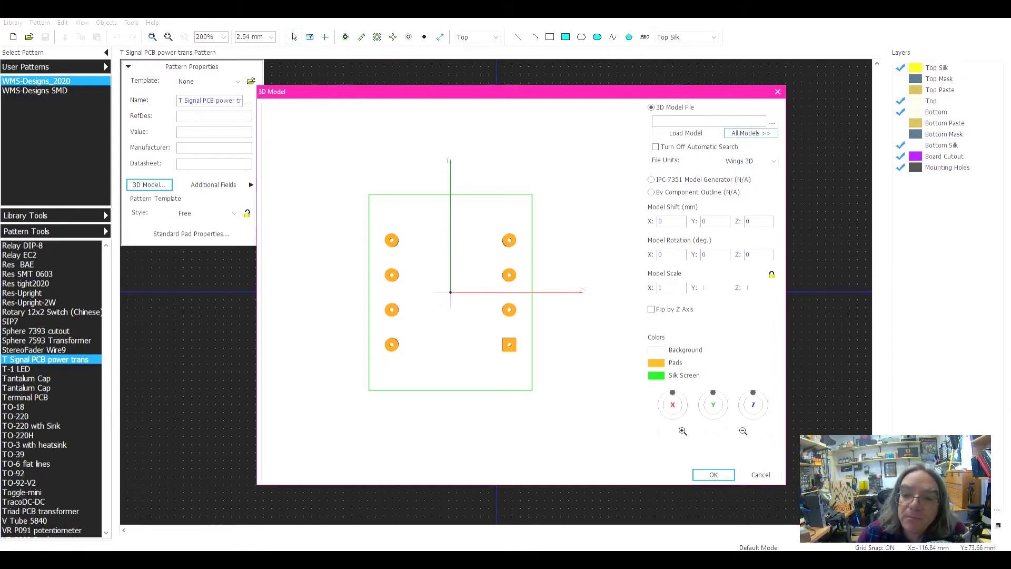
left_click(751, 133)
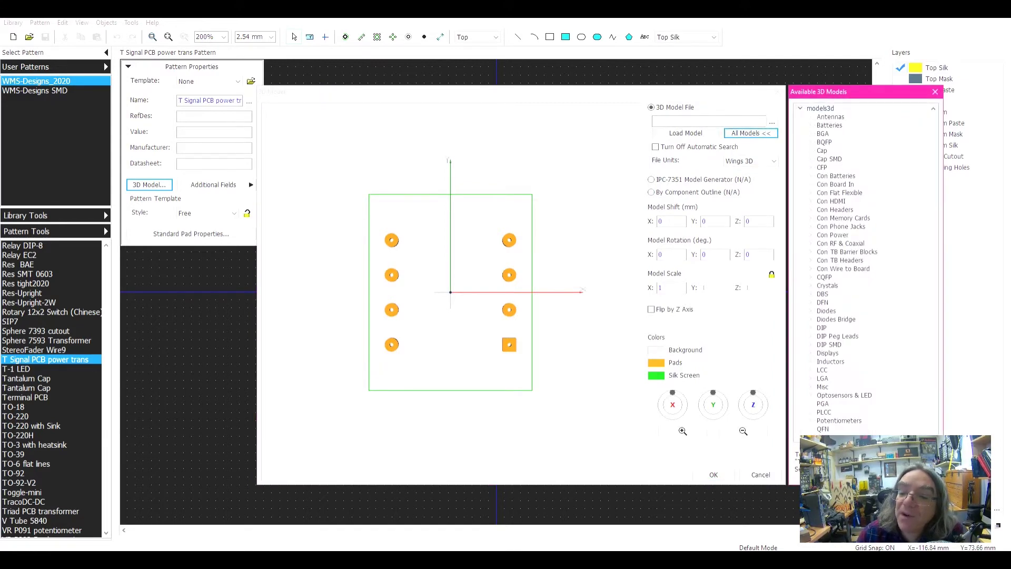
- Look through the main 3D model categories and the _General folder for a model that suits the power transformer
scroll(864, 268, "down", 4)
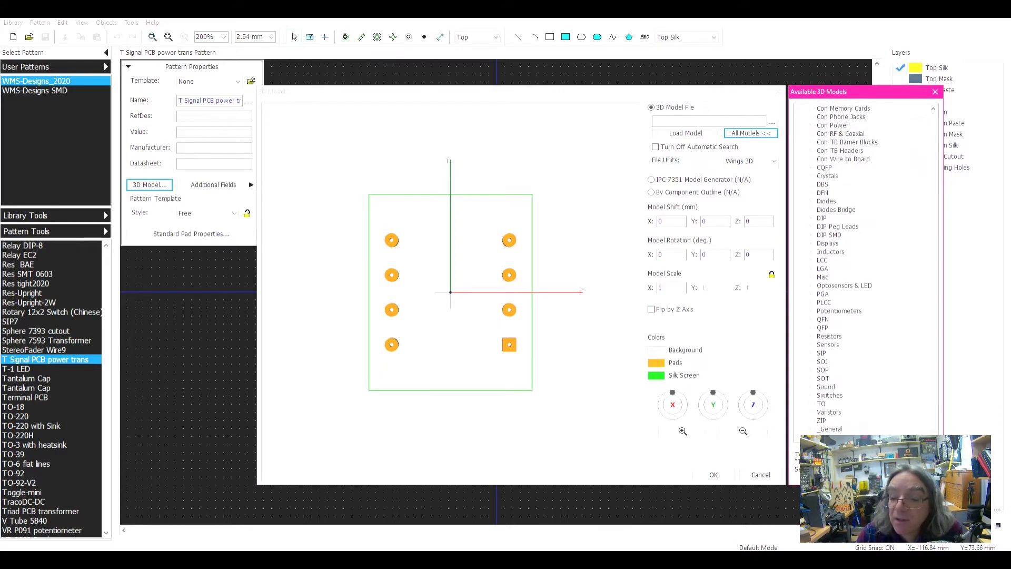
left_click(810, 428)
scroll(864, 269, "down", 10)
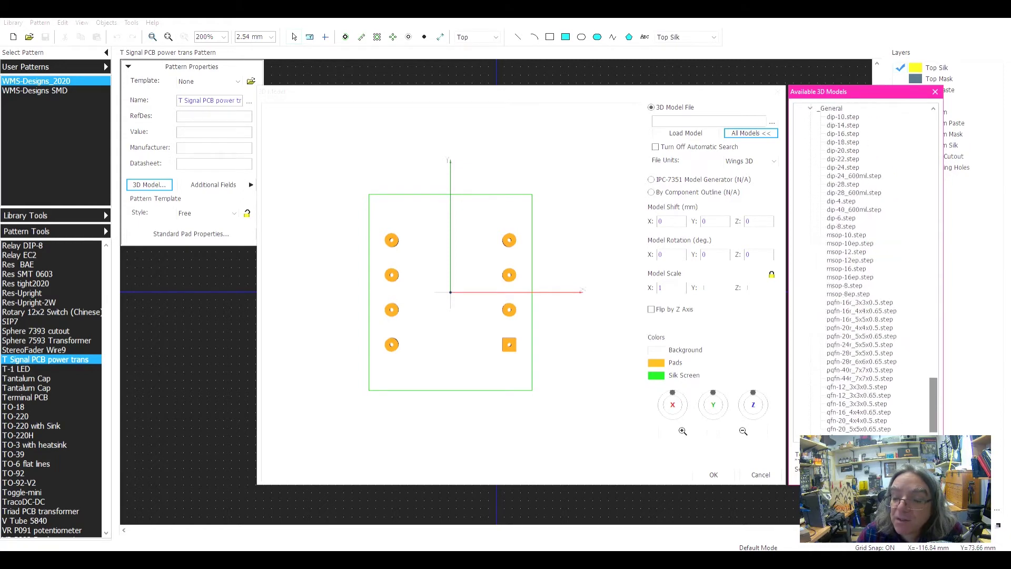
scroll(863, 268, "up", 9)
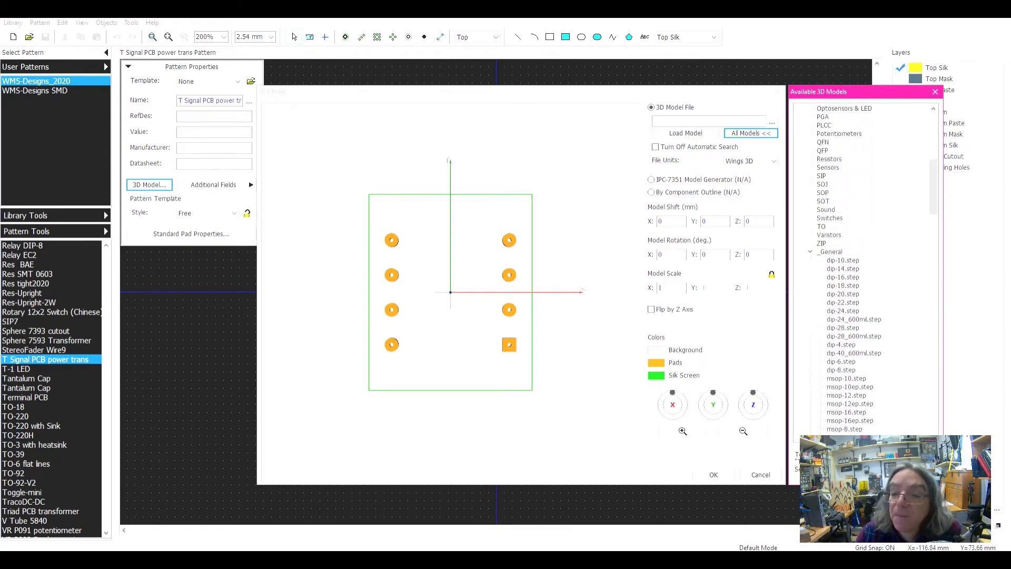
scroll(864, 268, "up", 9)
scroll(864, 268, "up", 3)
scroll(863, 268, "down", 4)
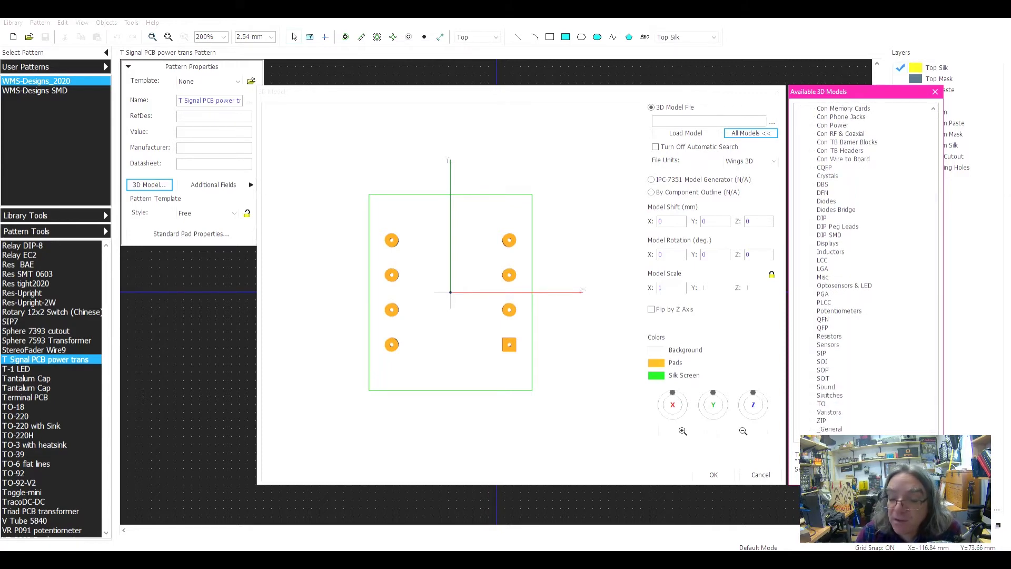
- Check the _VRML folder's categories for a transformer 3D model, comparing them with the main categories
scroll(863, 268, "down", 12)
scroll(864, 269, "up", 2)
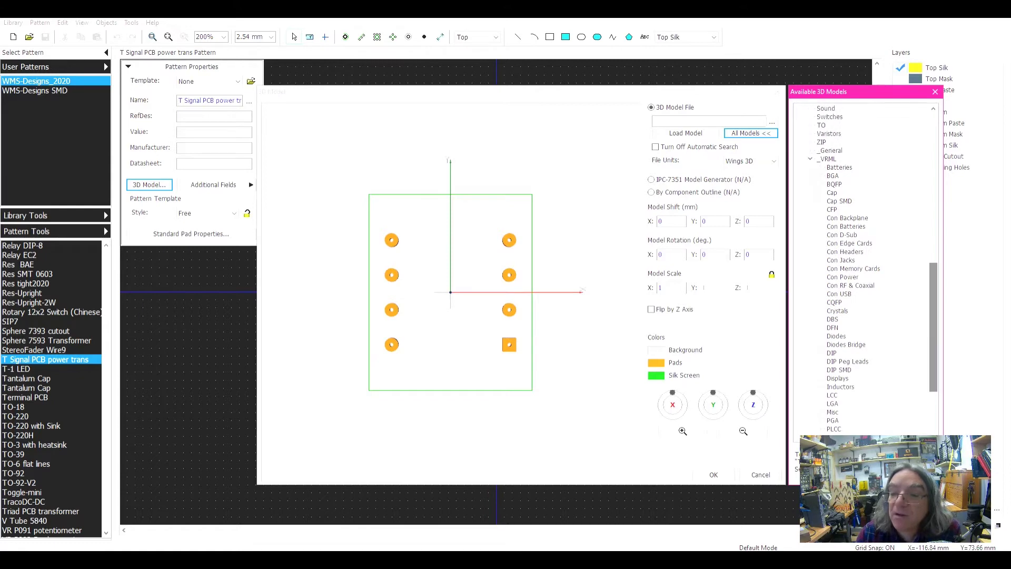
scroll(864, 269, "down", 4)
scroll(864, 268, "down", 1)
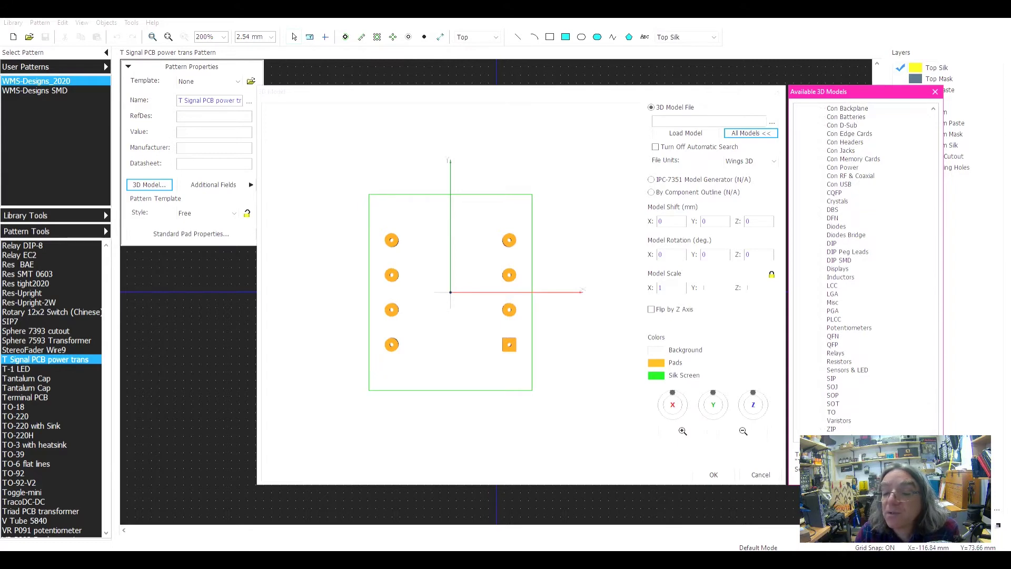
scroll(864, 269, "up", 8)
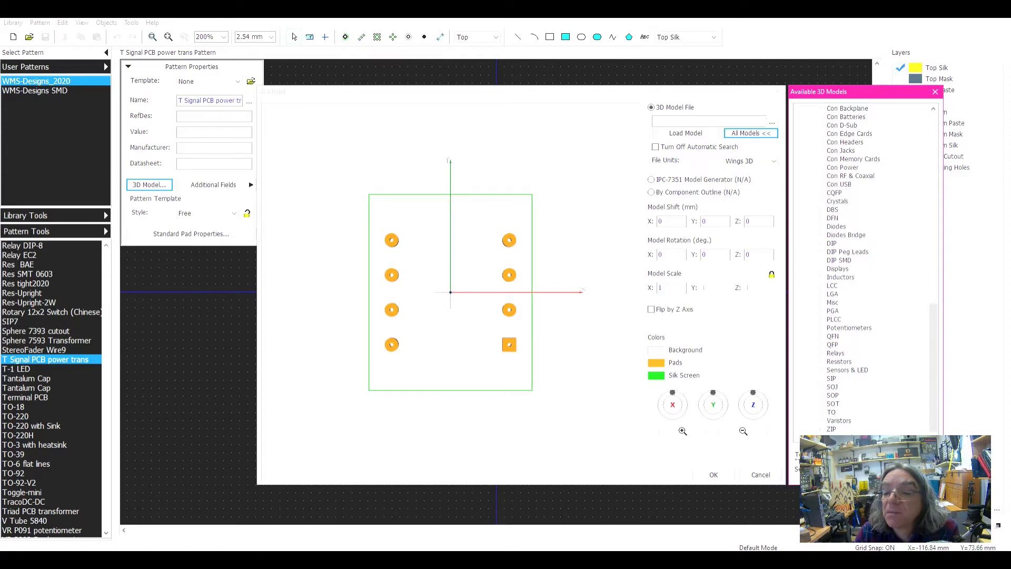
scroll(863, 268, "up", 6)
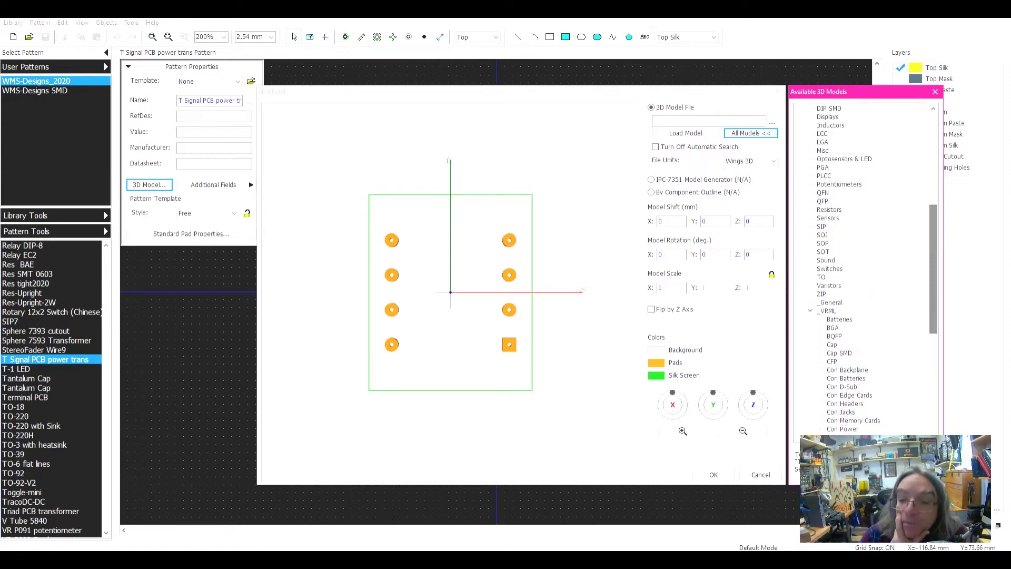
scroll(864, 268, "up", 5)
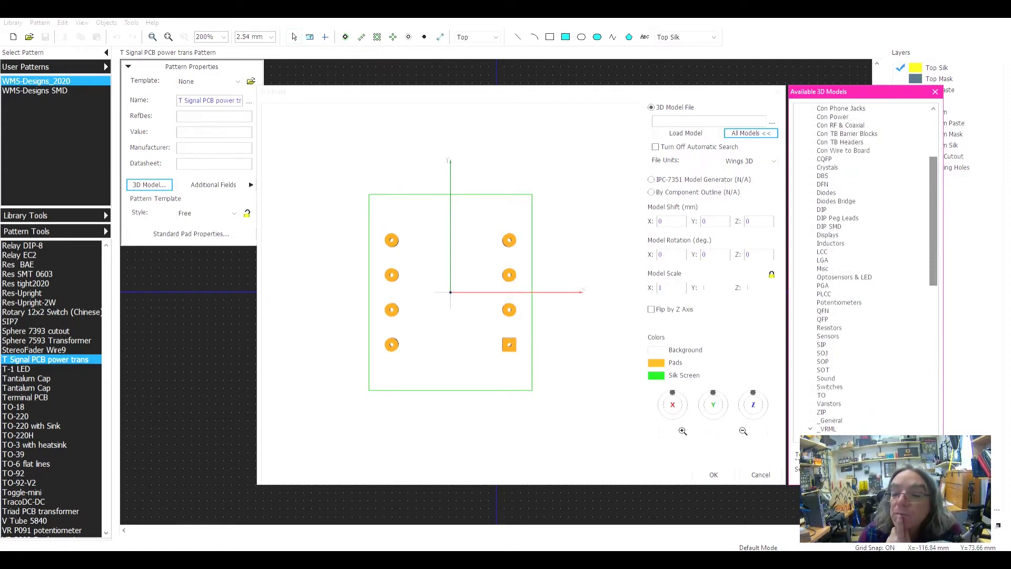
scroll(863, 268, "up", 1)
scroll(864, 269, "down", 8)
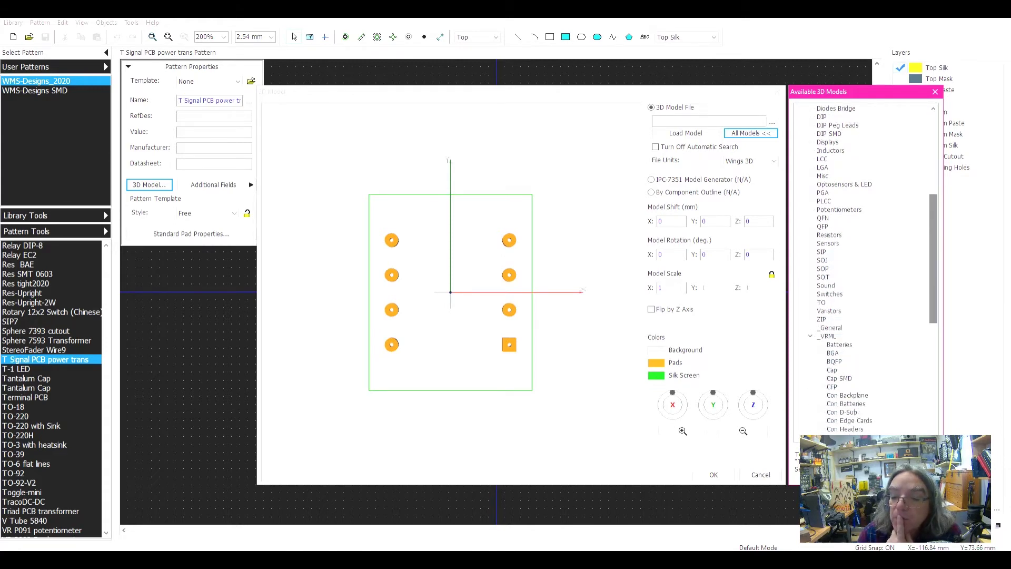
- Inspect the models in the ZIP category, collapse it again and recheck the start of the category list
left_click(811, 319)
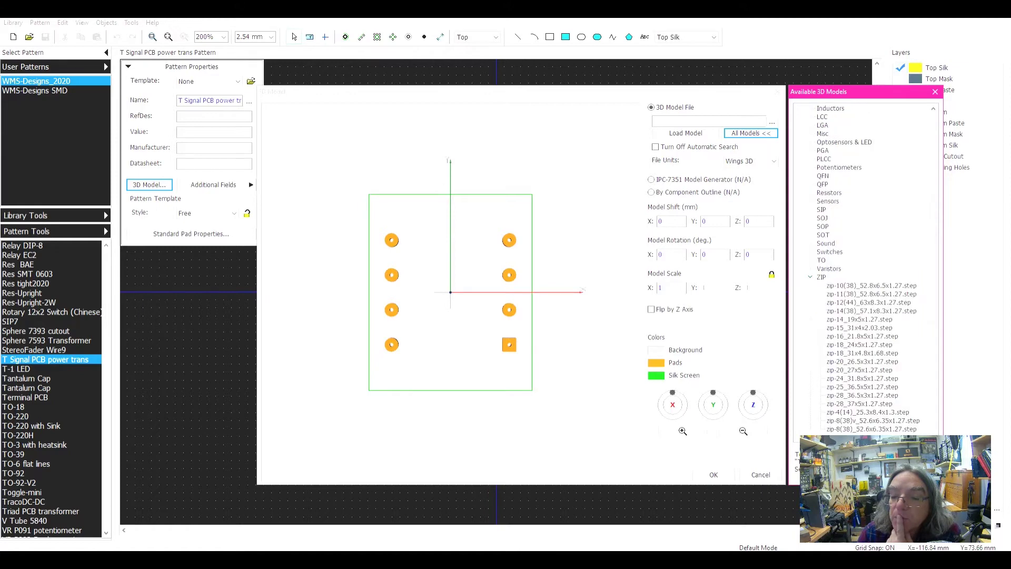
left_click(810, 277)
scroll(863, 269, "up", 7)
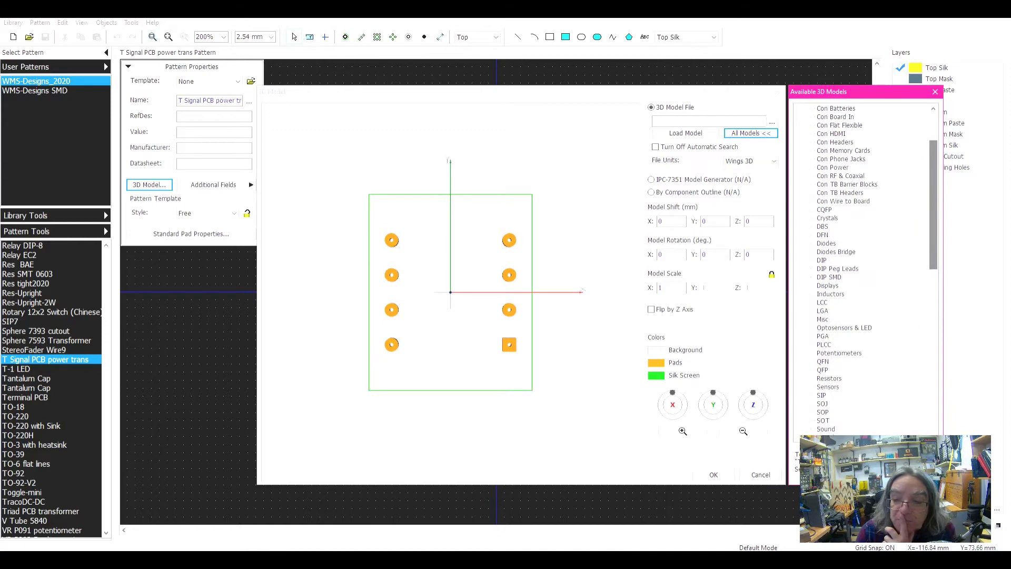
scroll(864, 269, "up", 3)
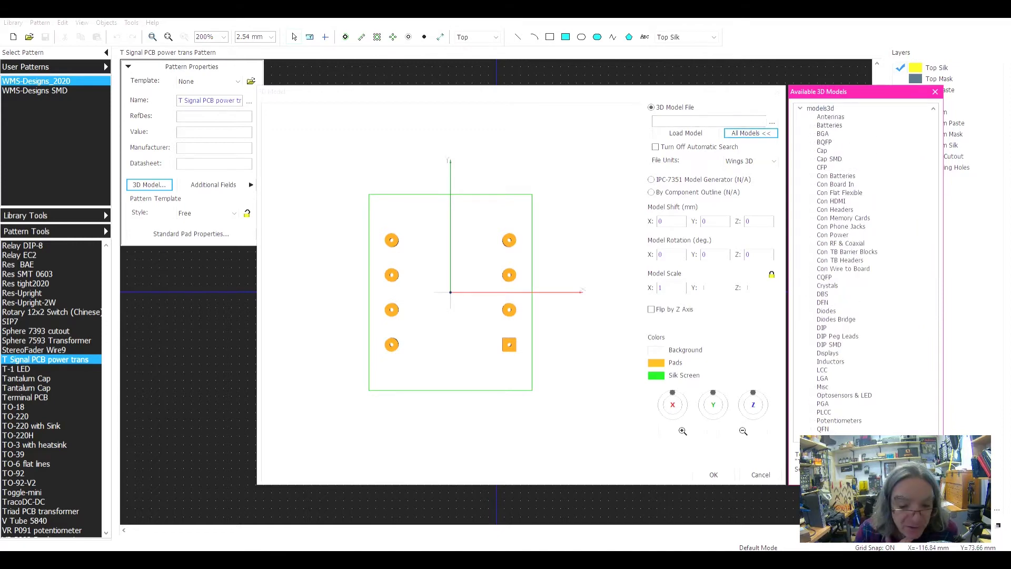
- Switch to Chrome and show the Digi-Key product page for the CL2-20-24 transformer in a maximized window
mouse_move(529, 559)
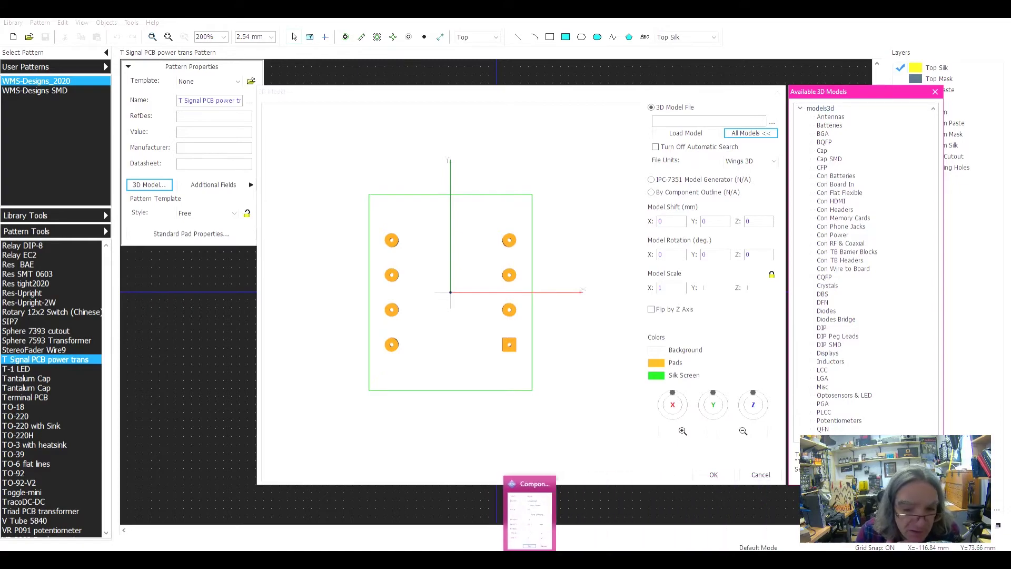
mouse_move(529, 520)
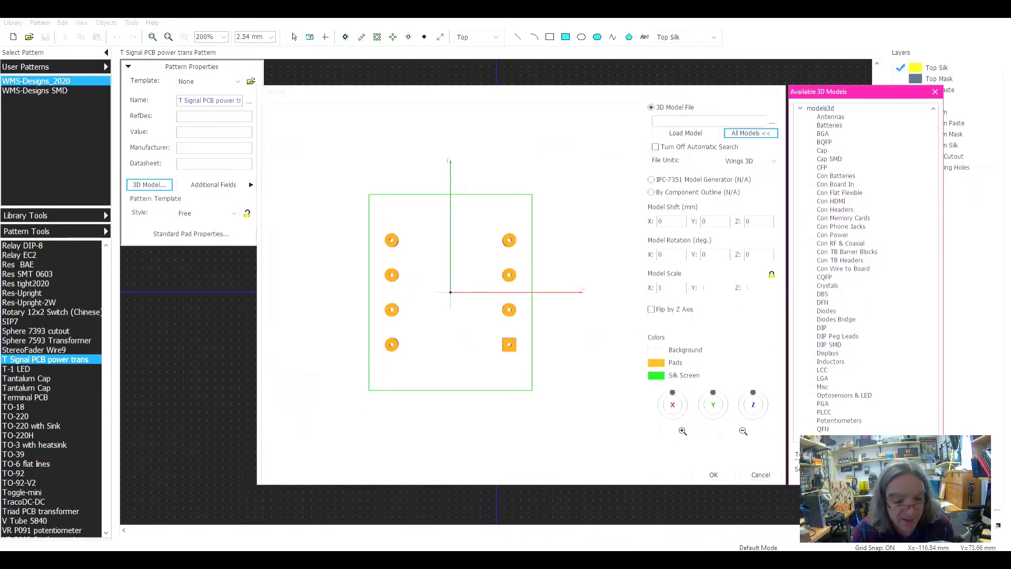
left_click(668, 559)
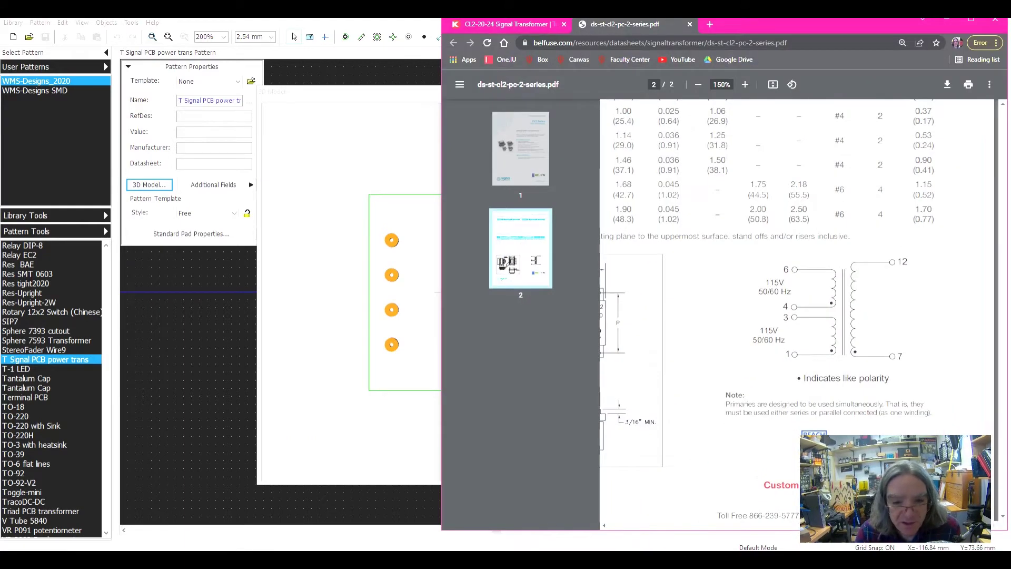
left_click(508, 24)
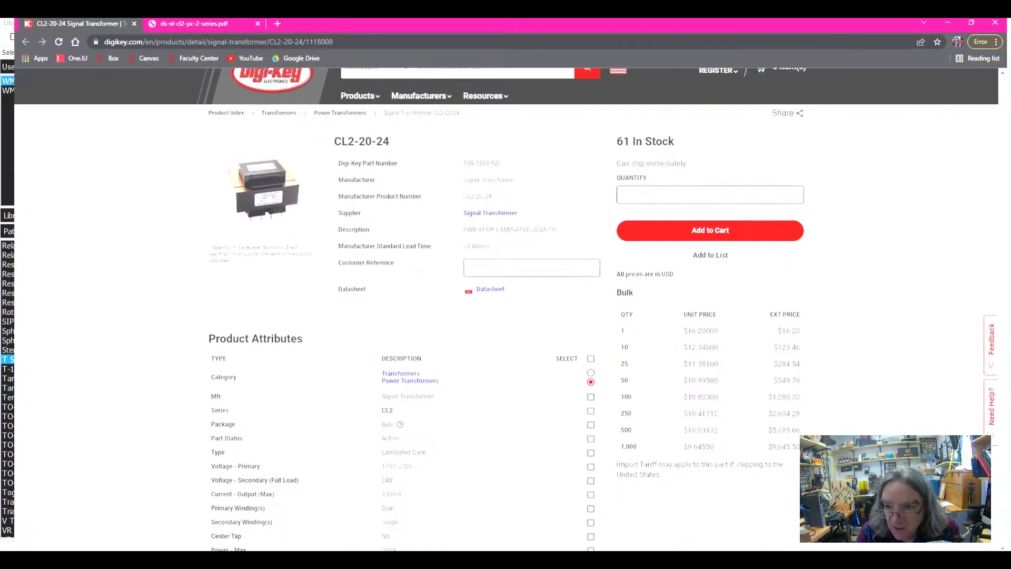
left_click(971, 19)
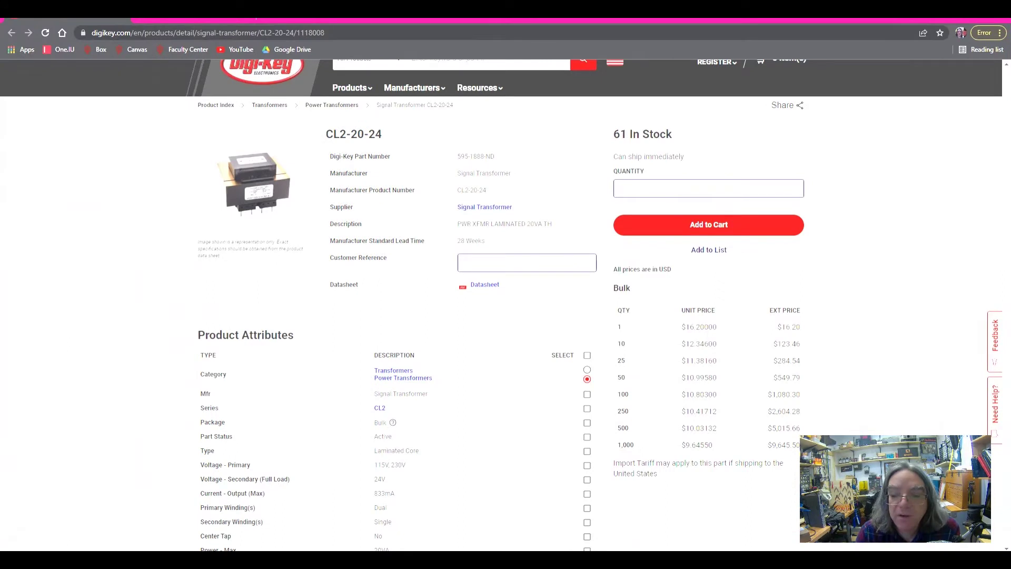
- Open the CL2-20-24 by SnapEDA model link from the product's Documents & Media section
scroll(505, 306, "down", 8)
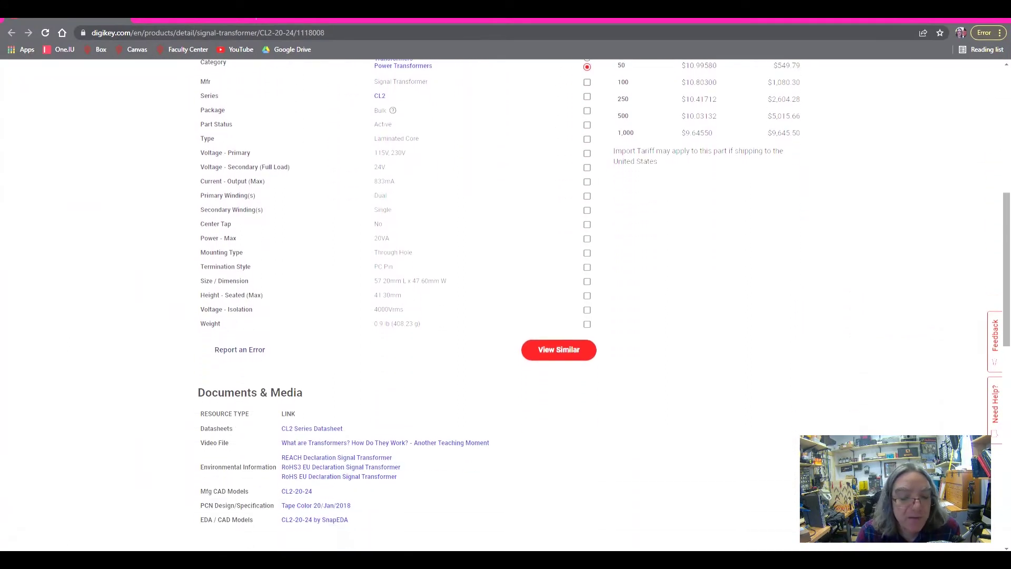
scroll(506, 306, "down", 2)
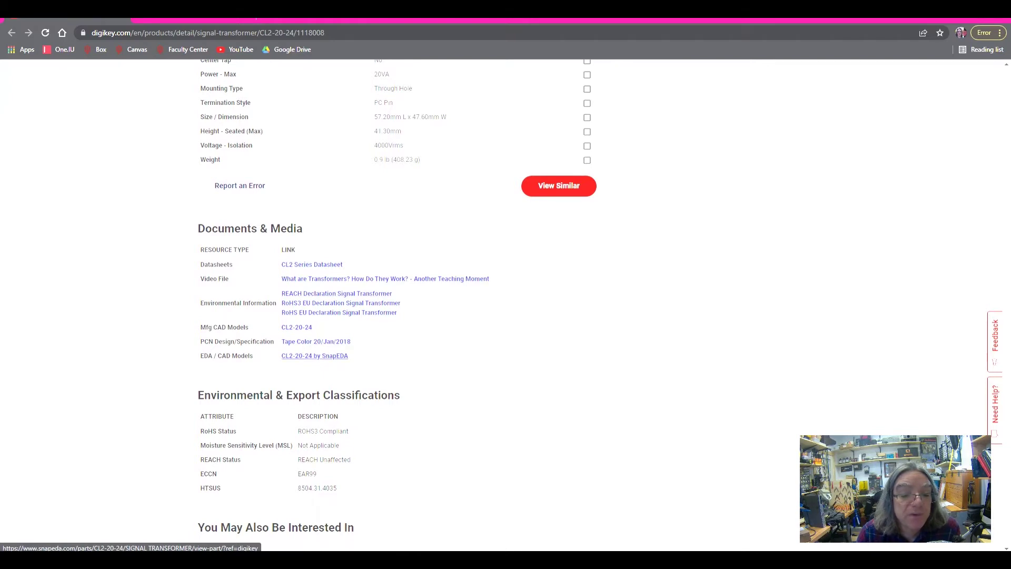
left_click(314, 356)
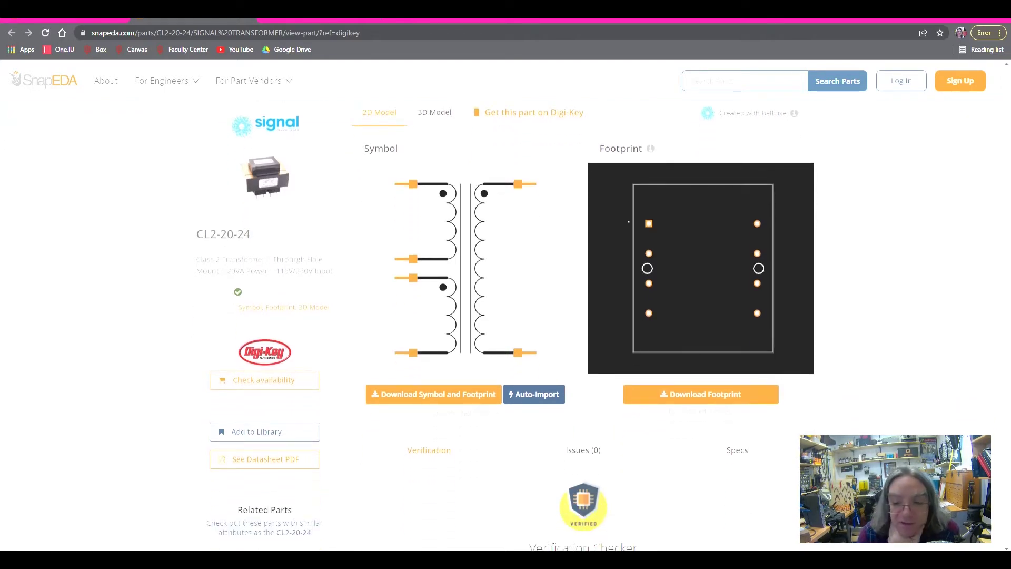
- Review the SnapEDA part page, show the CL2-20-24's 3D model section and follow its download to the BelFuse site
scroll(604, 327, "down", 3)
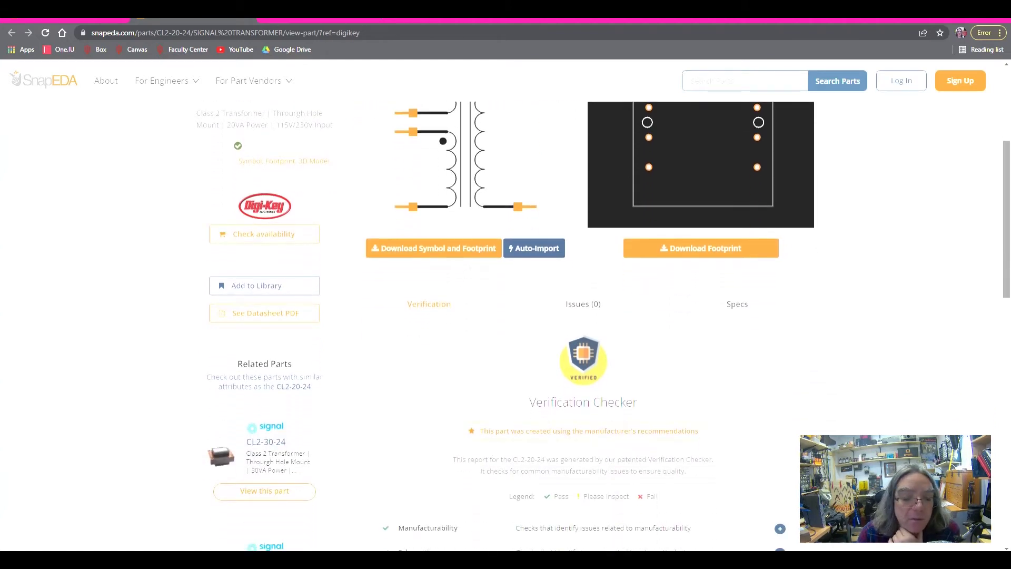
scroll(603, 327, "down", 5)
scroll(603, 326, "down", 2)
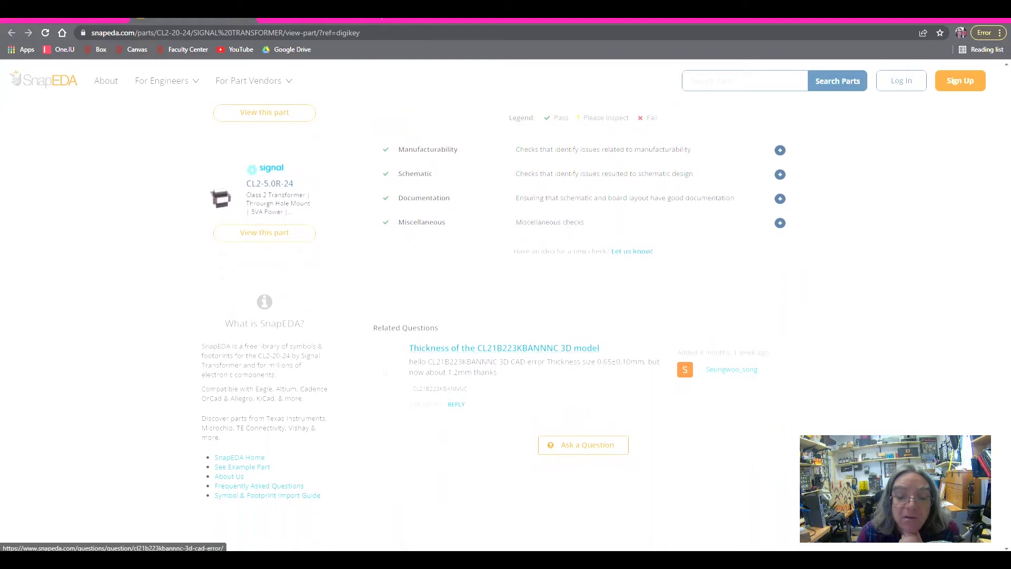
scroll(606, 316, "up", 5)
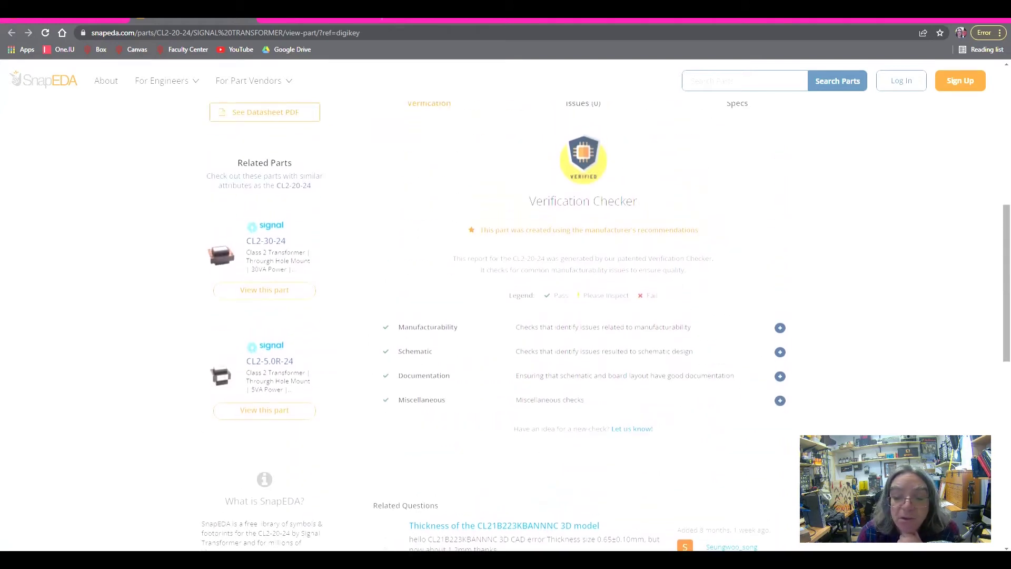
scroll(606, 316, "up", 9)
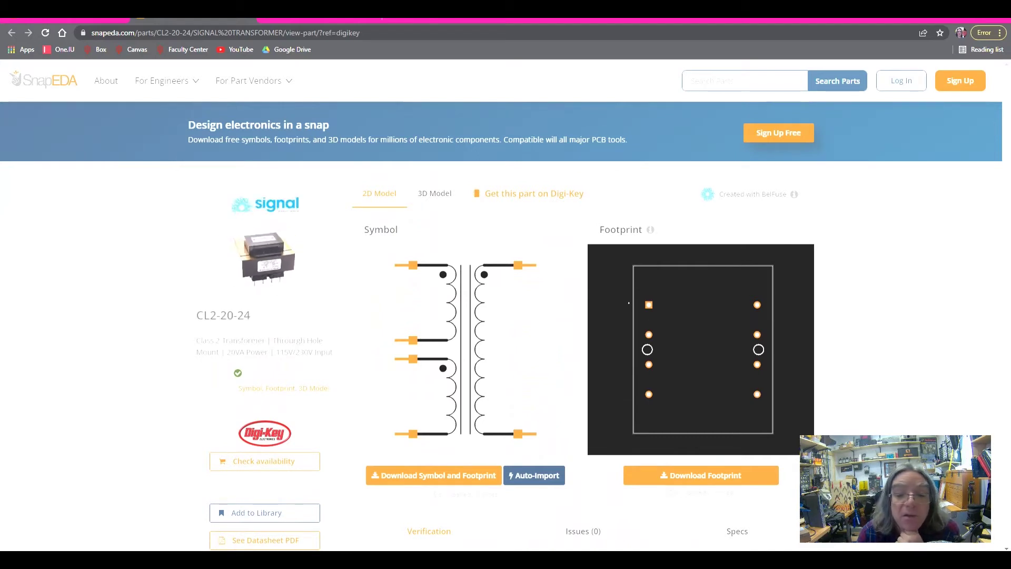
left_click(434, 194)
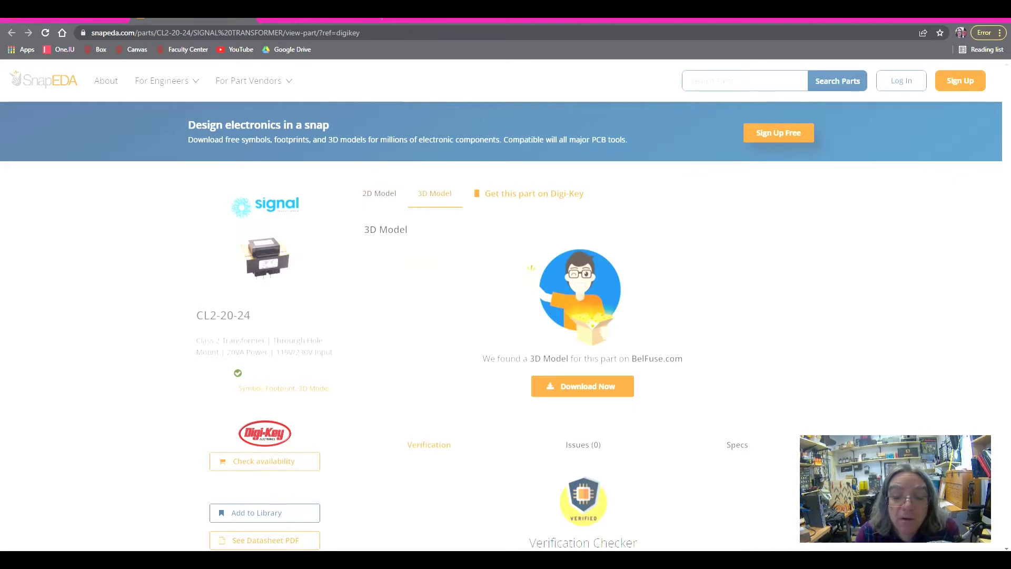
left_click(582, 386)
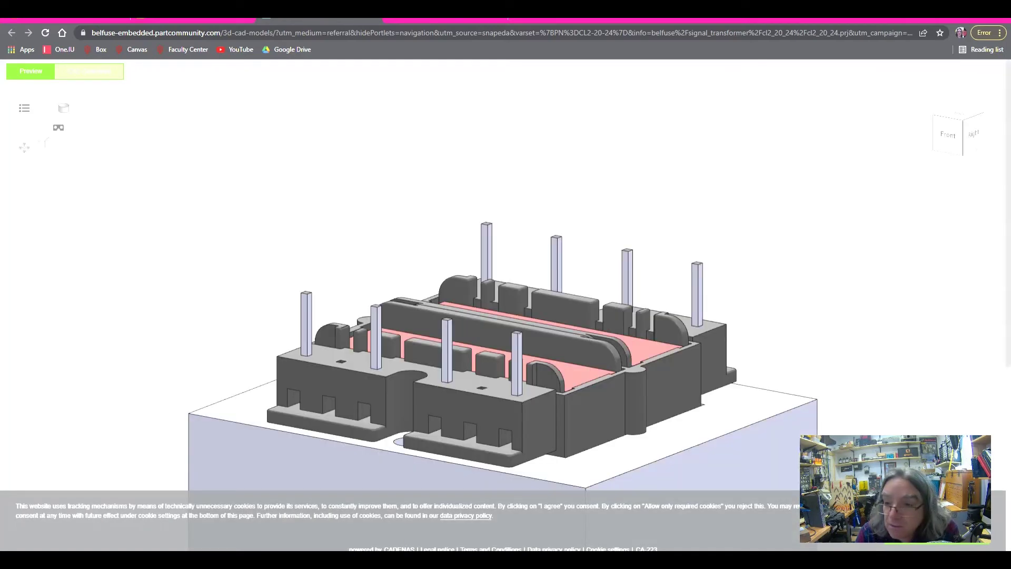
- Dismiss the cookie notice on the BelFuse model page and request CAD generation for the CL2-20-24 transformer
scroll(503, 264, "down", 5)
scroll(503, 263, "up", 3)
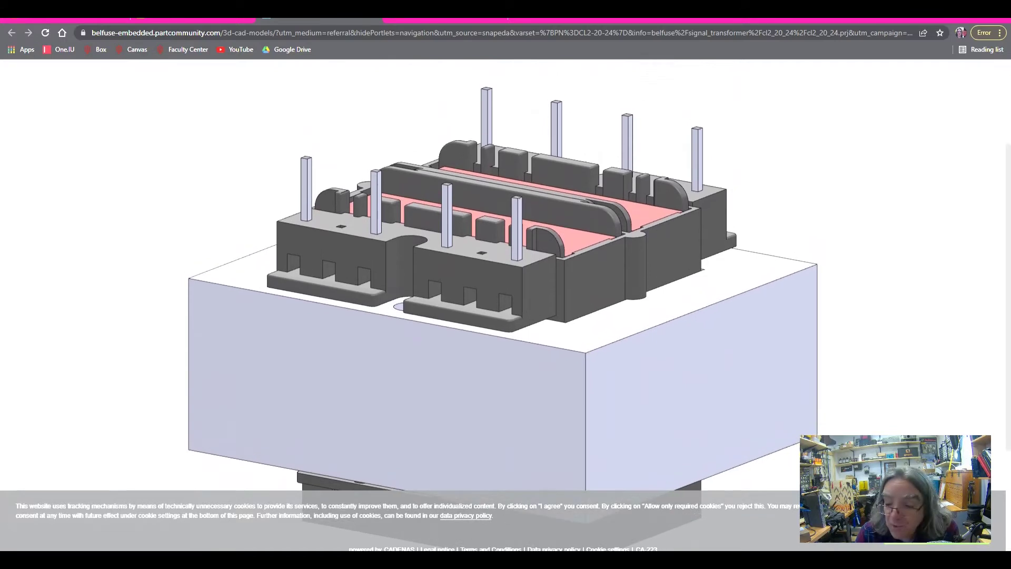
left_click(937, 535)
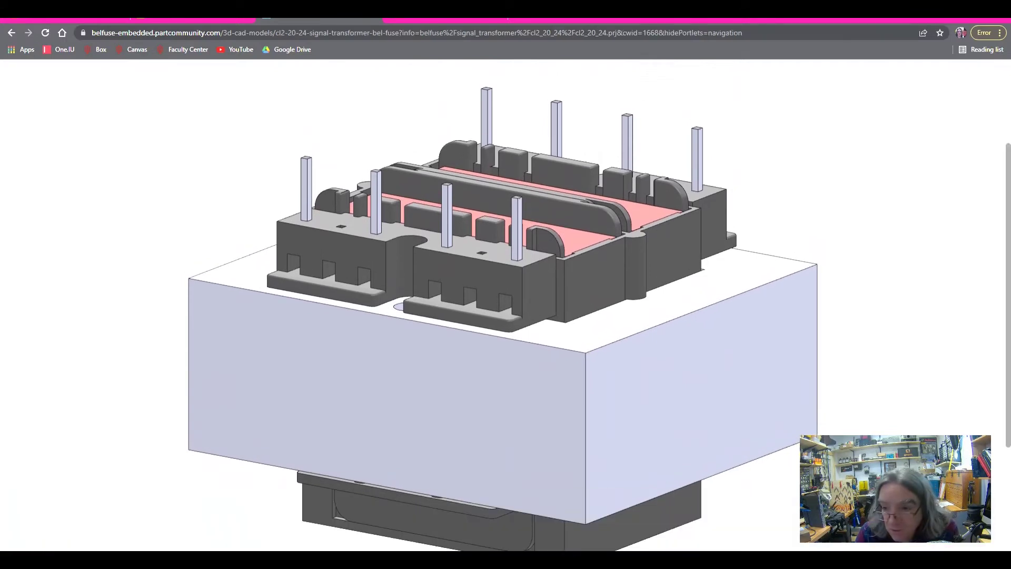
scroll(503, 295, "up", 3)
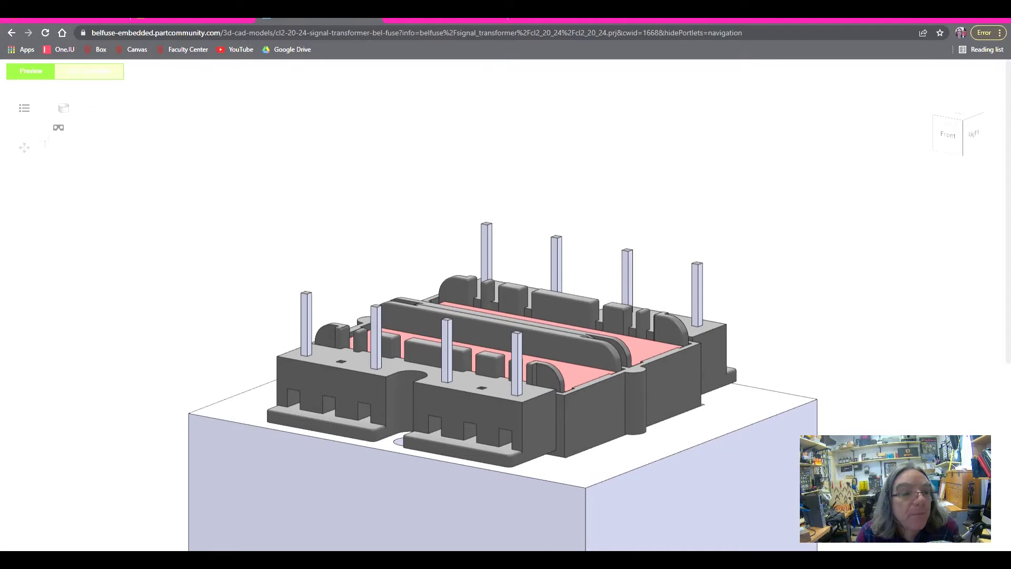
left_click(89, 71)
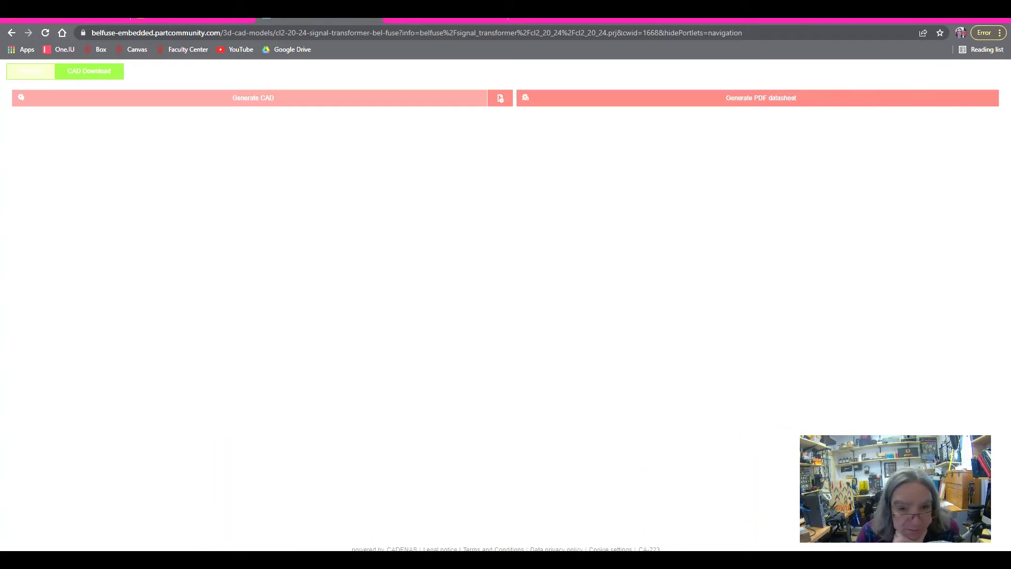
left_click(253, 98)
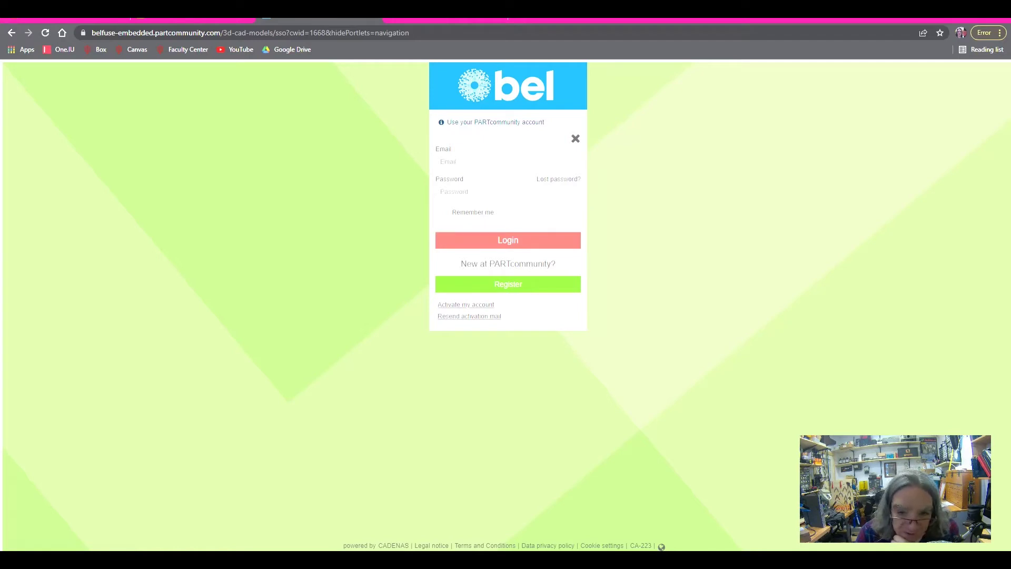
- Open the PARTcommunity account registration and log in to enable CAD generation for the CL2-20-24 transformer
left_click(509, 284)
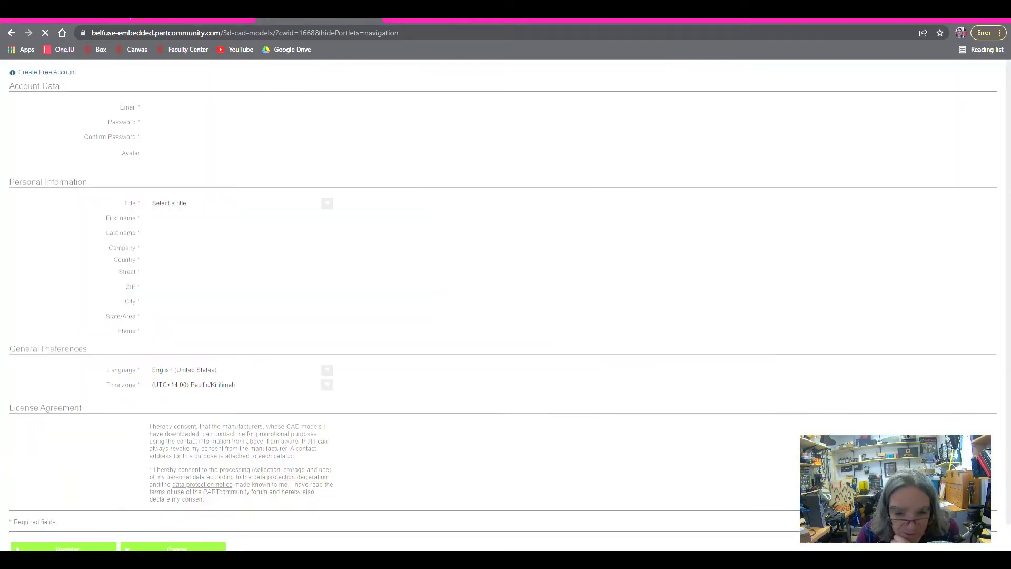
left_click(179, 107)
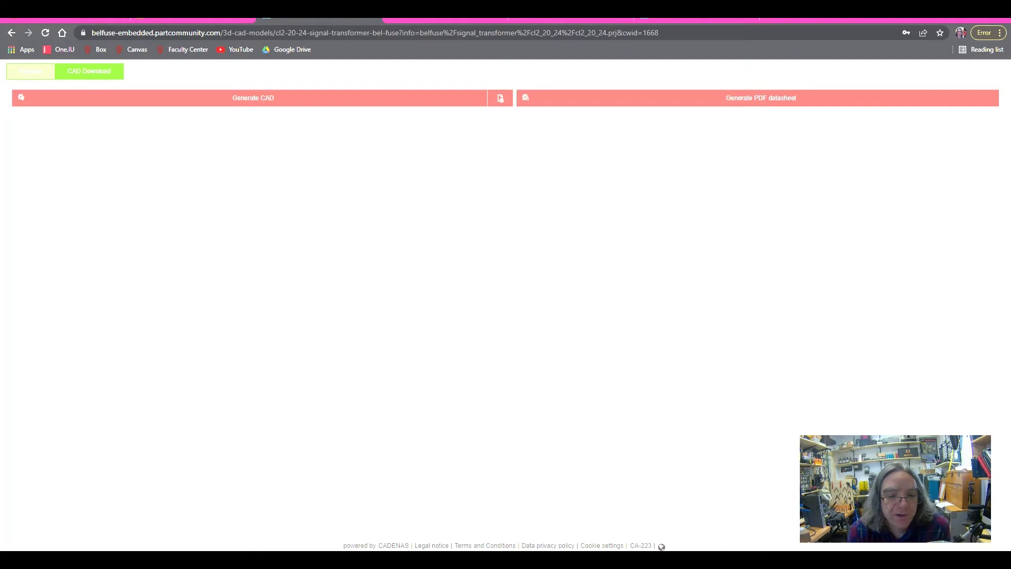
left_click(252, 98)
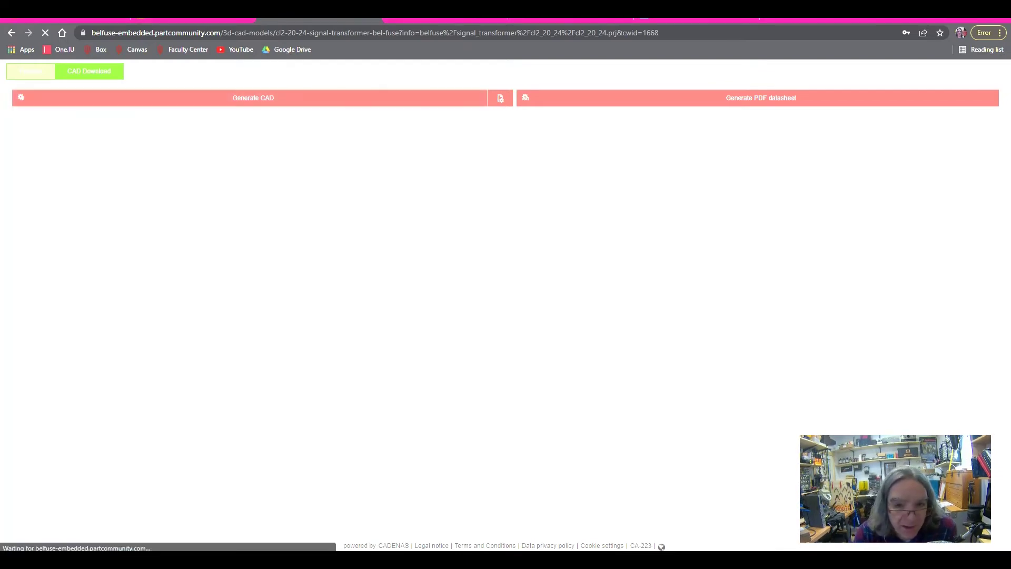
left_click(508, 240)
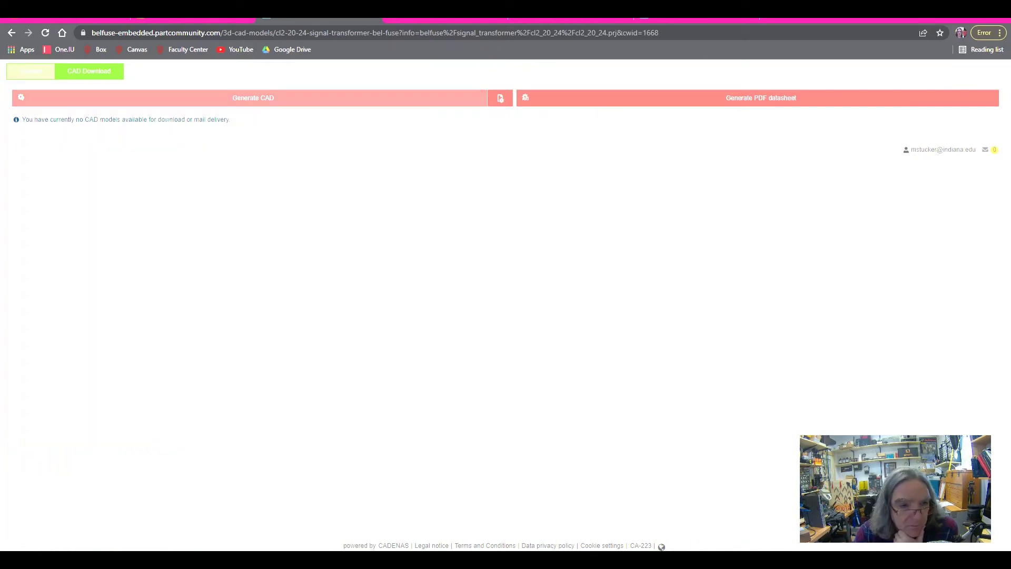
- Generate and download the CL2-20-24 CAD model in STEP AP203 (3D) format
left_click(232, 98)
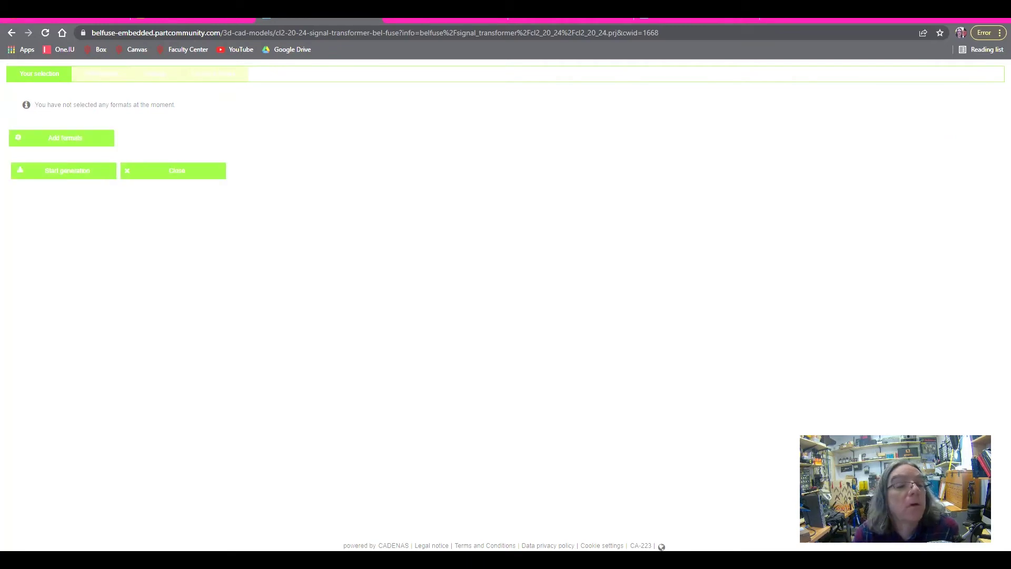
left_click(101, 74)
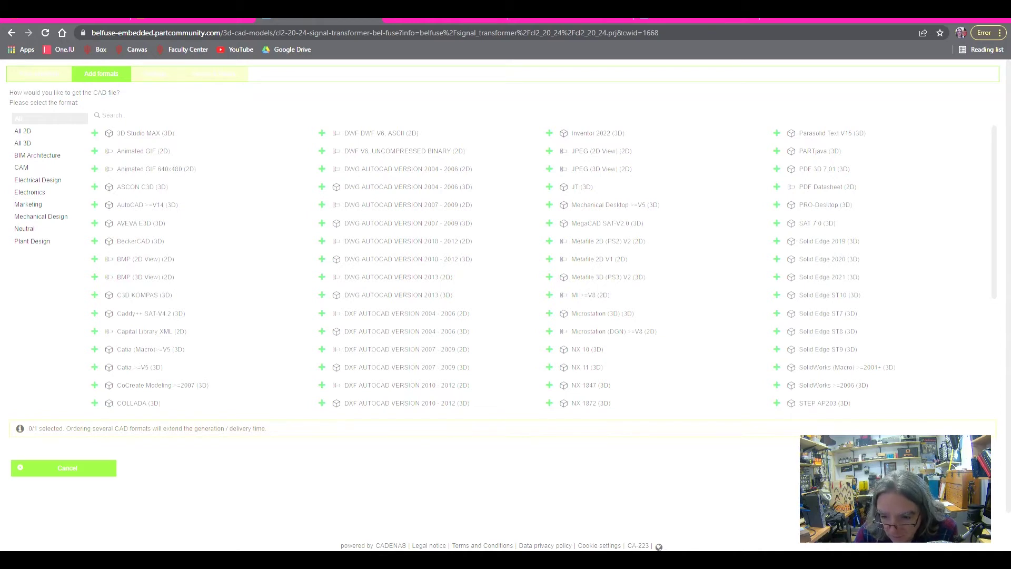
left_click(108, 466)
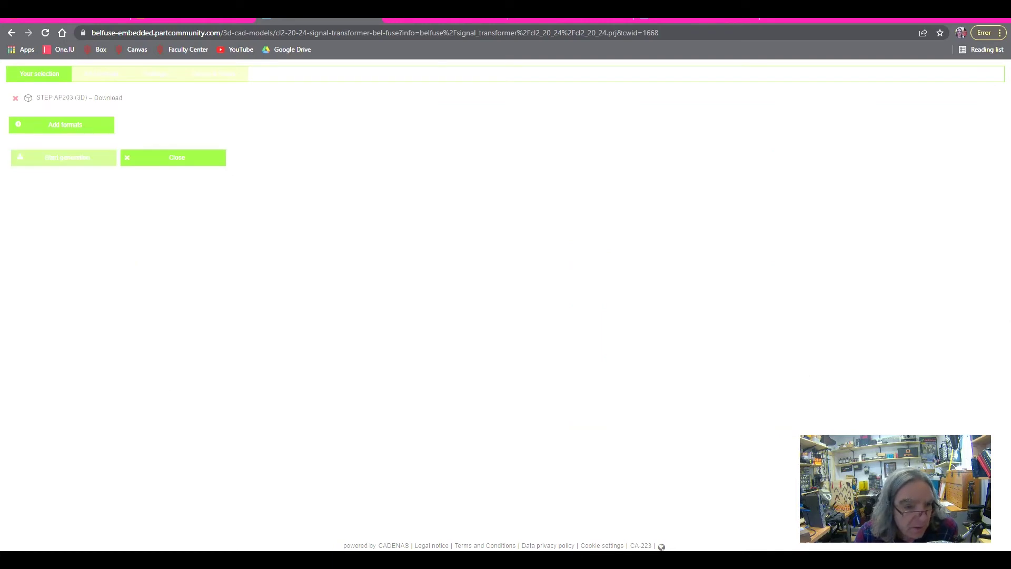
left_click(64, 158)
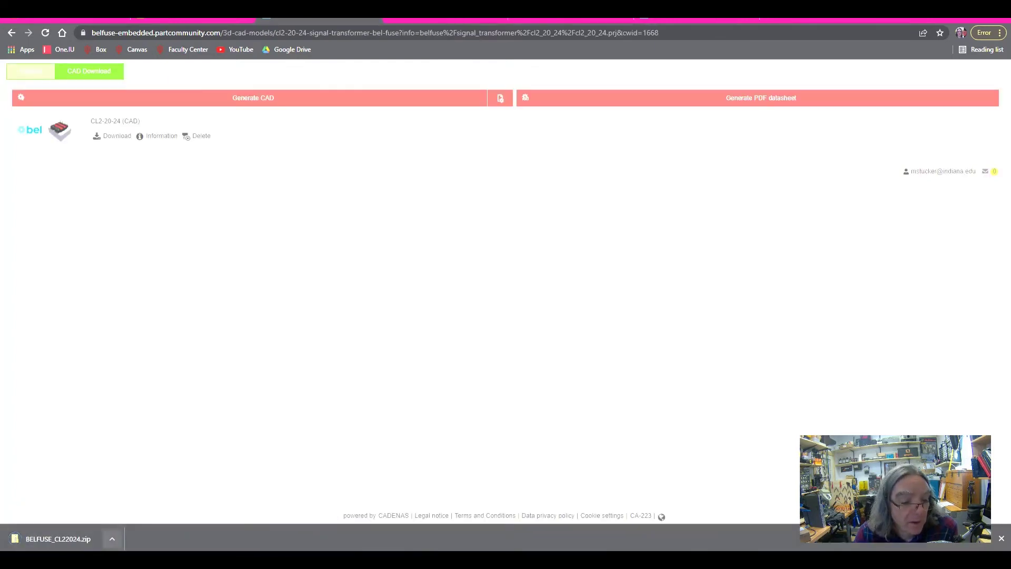
left_click(112, 538)
left_click(112, 538)
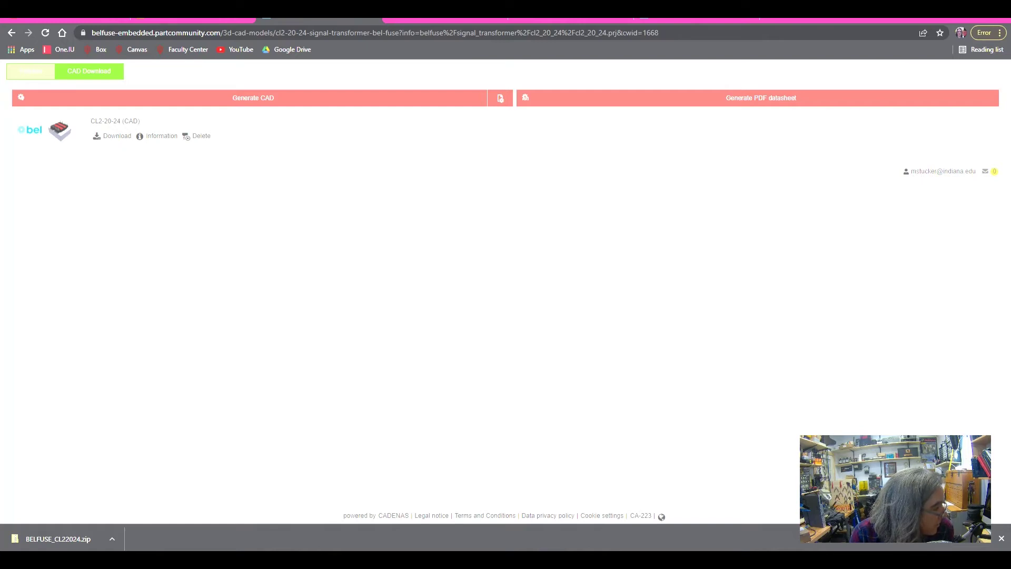
left_click_drag(0, 84, 376, 22)
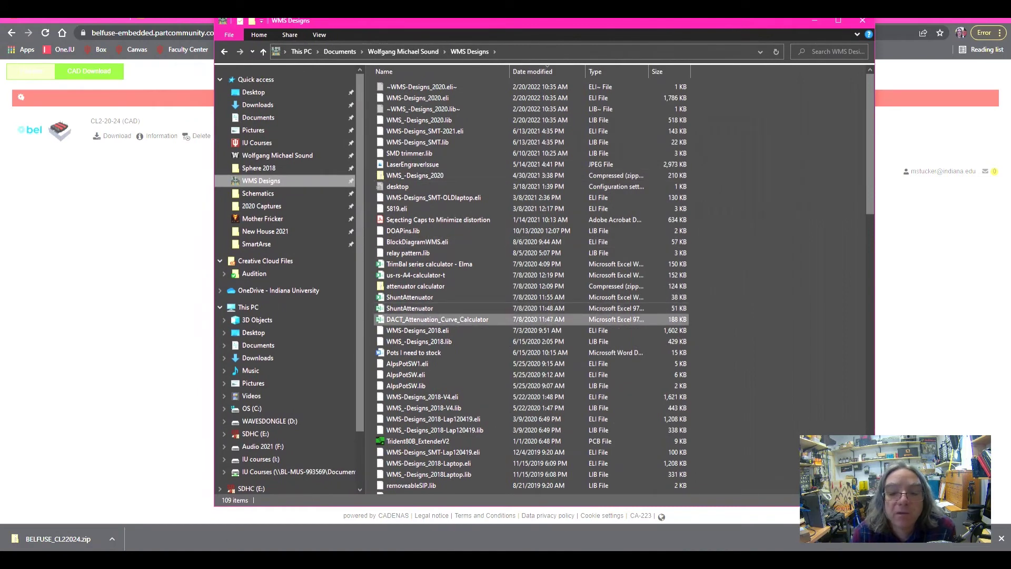
right_click(479, 320)
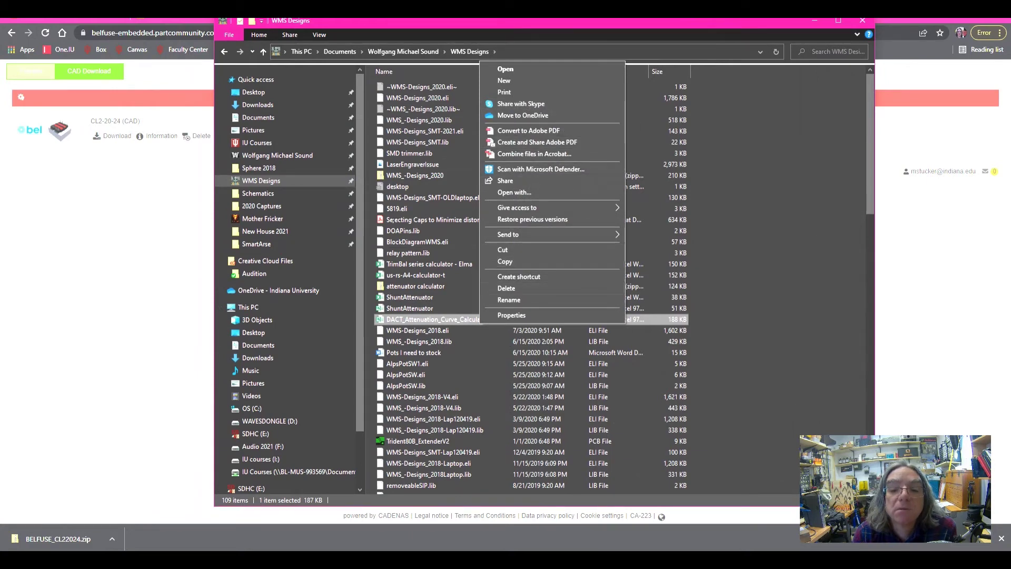
left_click(518, 342)
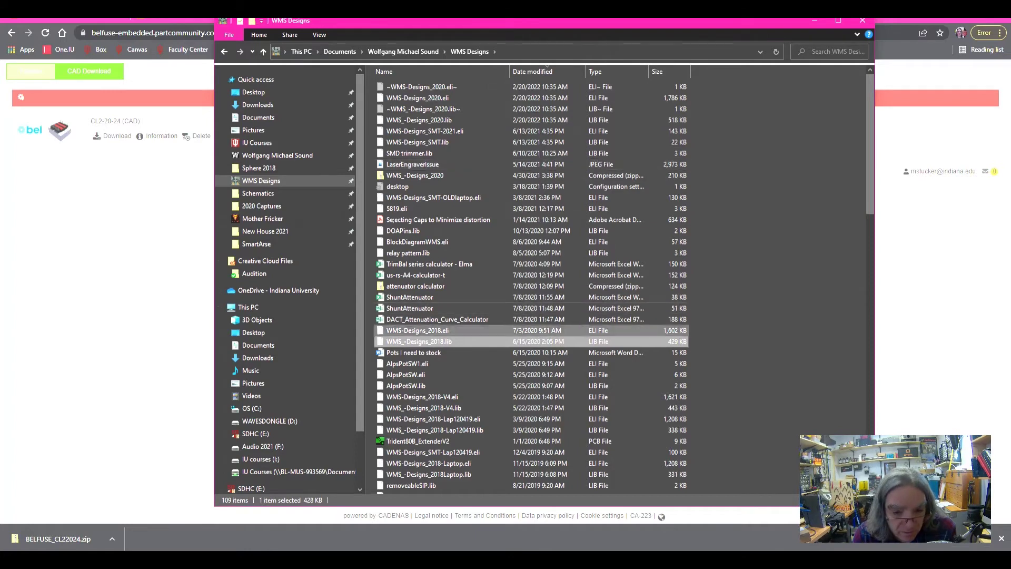
- Move the downloaded BELFUSE_CL22024.zip from the Downloads folder to the 3D Models folder inside WMS Designs
left_click(112, 538)
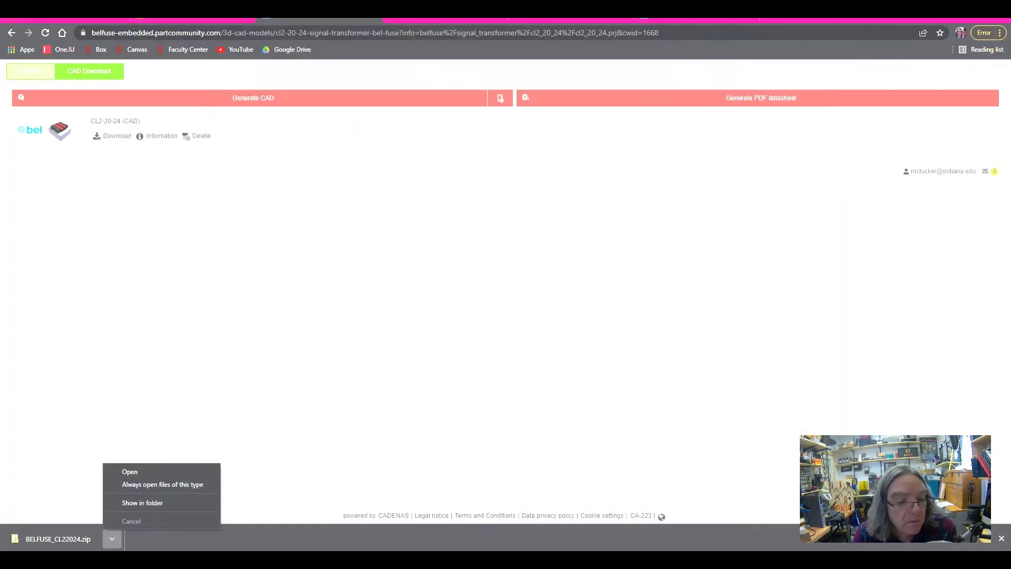
left_click(141, 503)
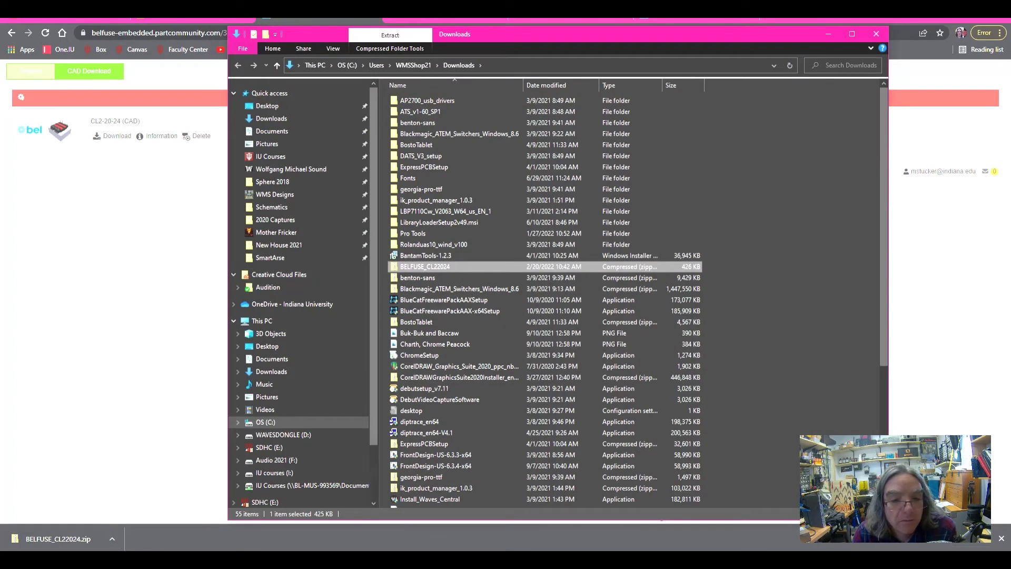
right_click(428, 268)
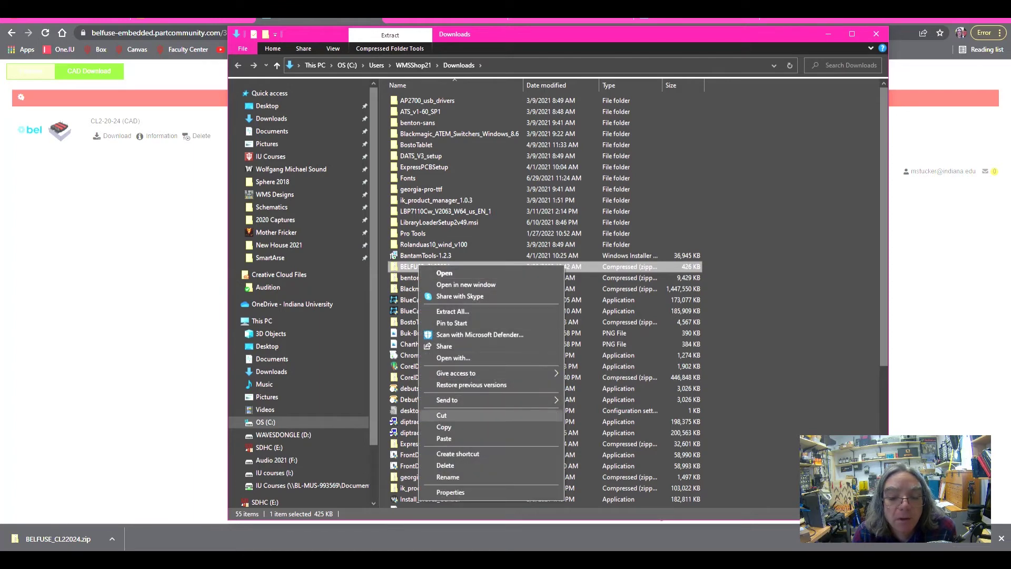
left_click(438, 416)
left_click(275, 194)
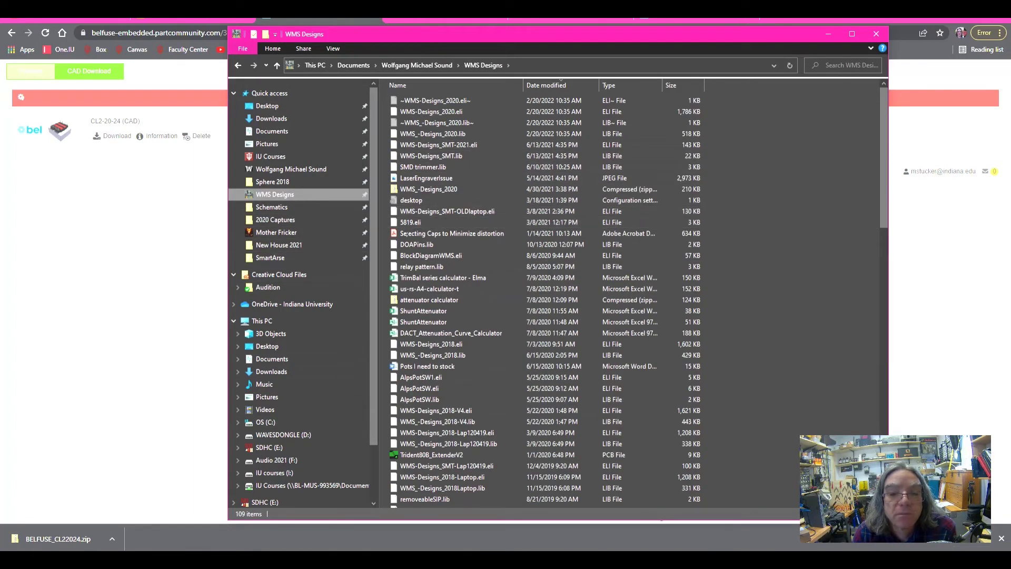
mouse_move(883, 149)
left_mouse_down()
mouse_move(883, 256)
mouse_move(884, 147)
left_mouse_up()
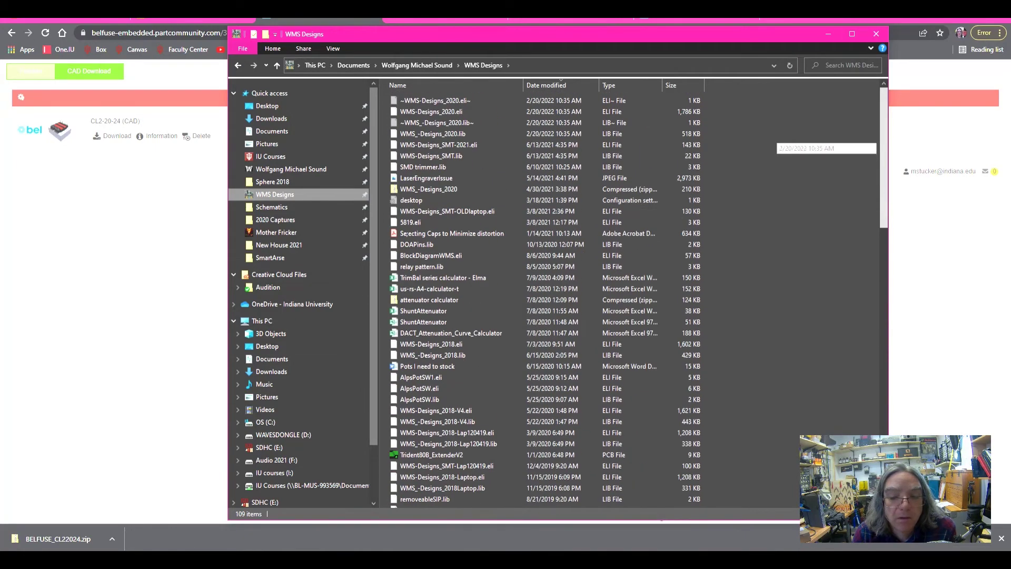
left_click(447, 85)
double_click(422, 100)
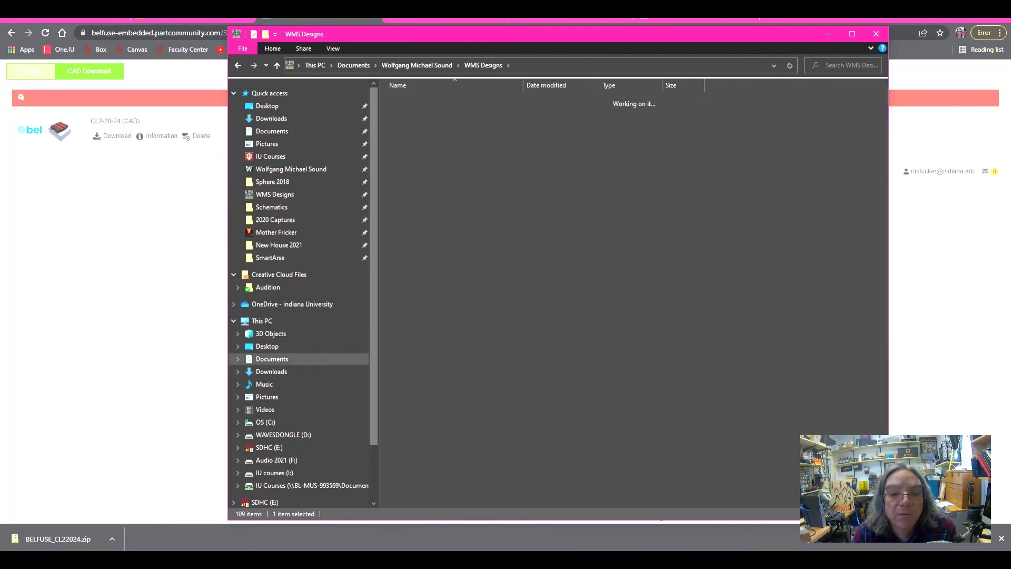
left_click_drag(883, 171, 883, 426)
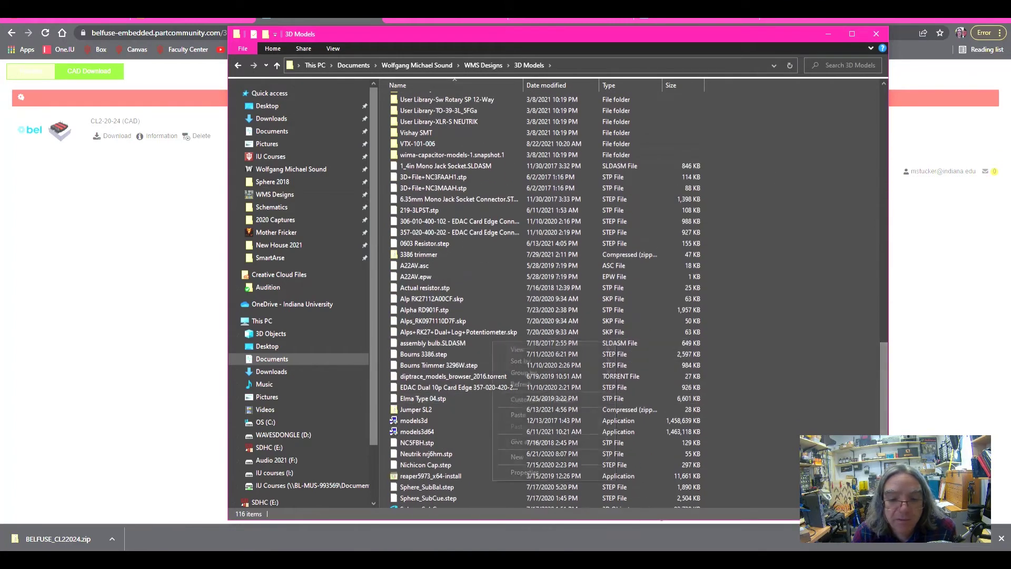
right_click(494, 343)
left_click(518, 414)
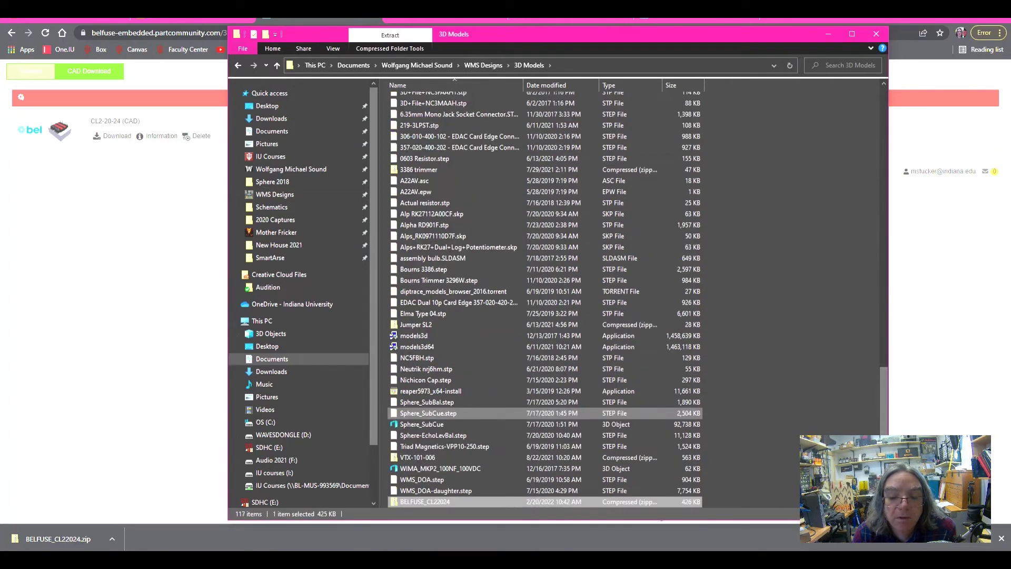
- Extract the BELFUSE_CL22024 archive within the 3D Models folder and open the extracted folder
right_click(440, 502)
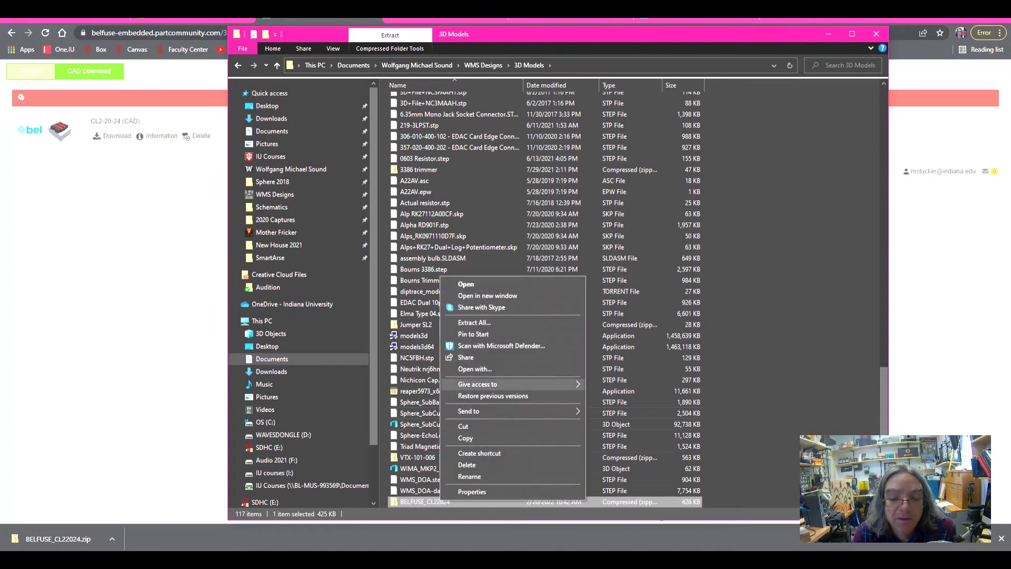
left_click(473, 322)
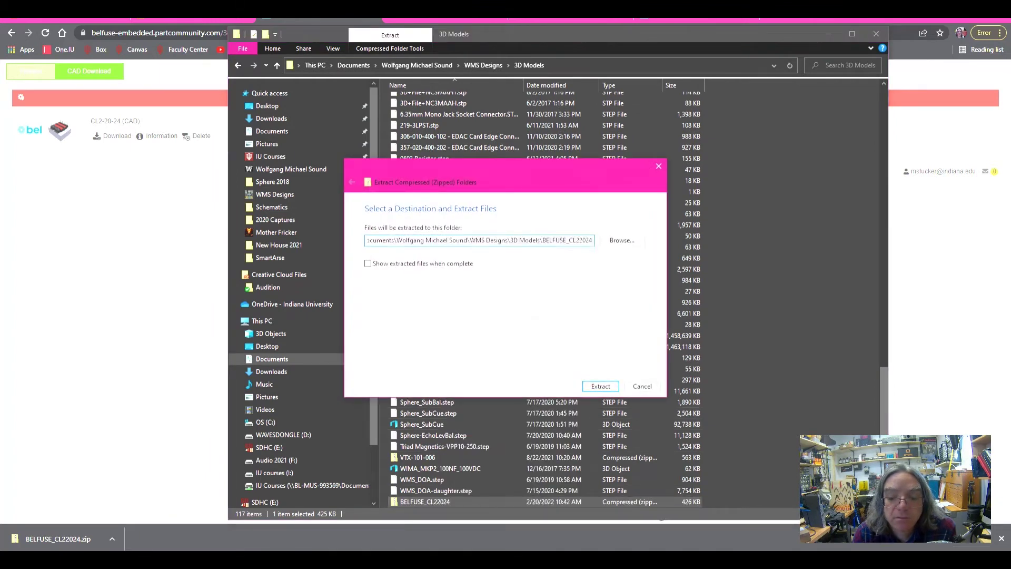
left_click(599, 384)
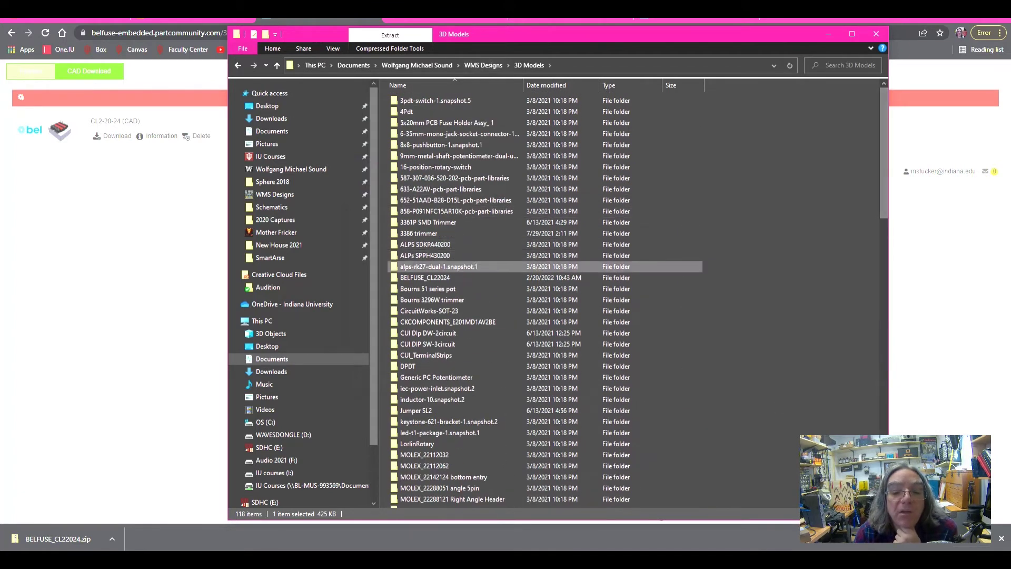
double_click(429, 278)
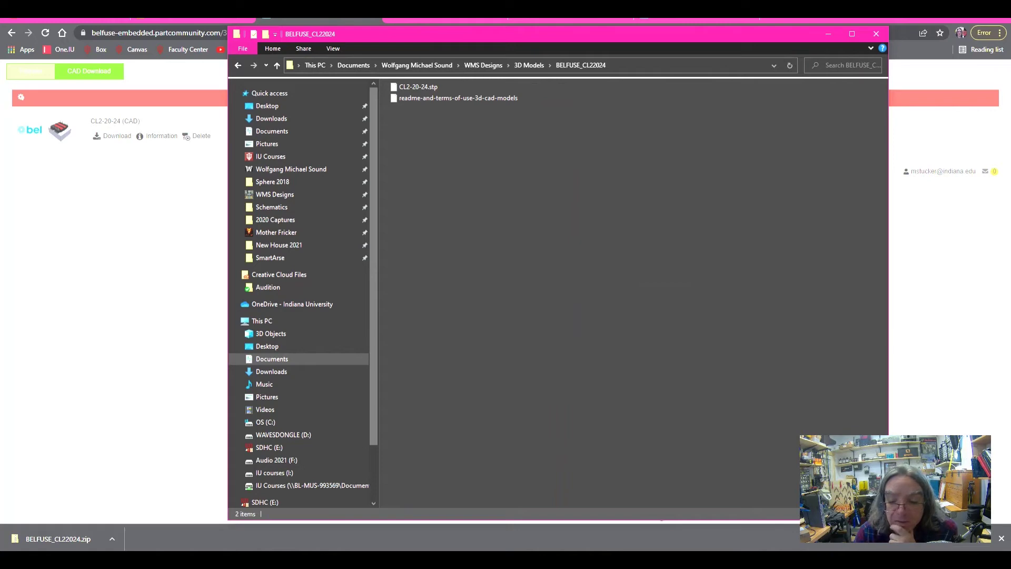
- Switch to the DipTrace Pattern Editor and load CL2-20-24.stp from the BELFUSE_CL22024 folder as the pattern's 3D model
key("alt+Tab")
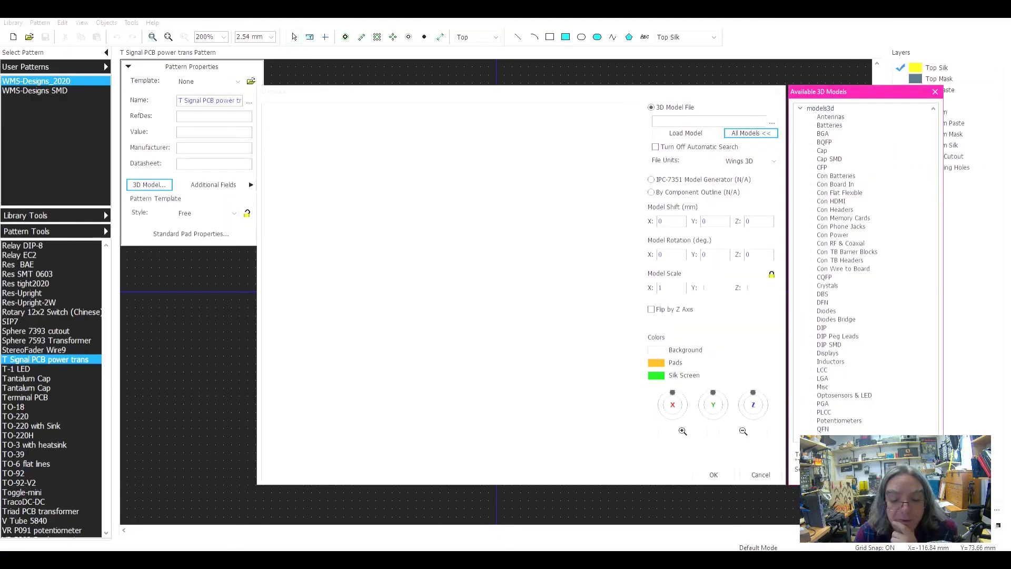
key("alt+Tab")
key("alt+Tab")
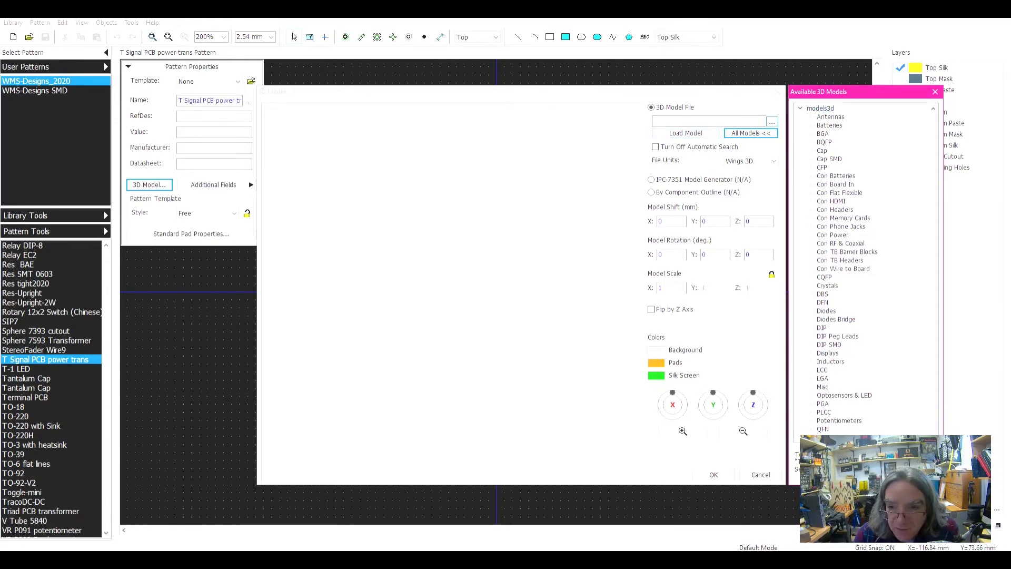
left_click(772, 122)
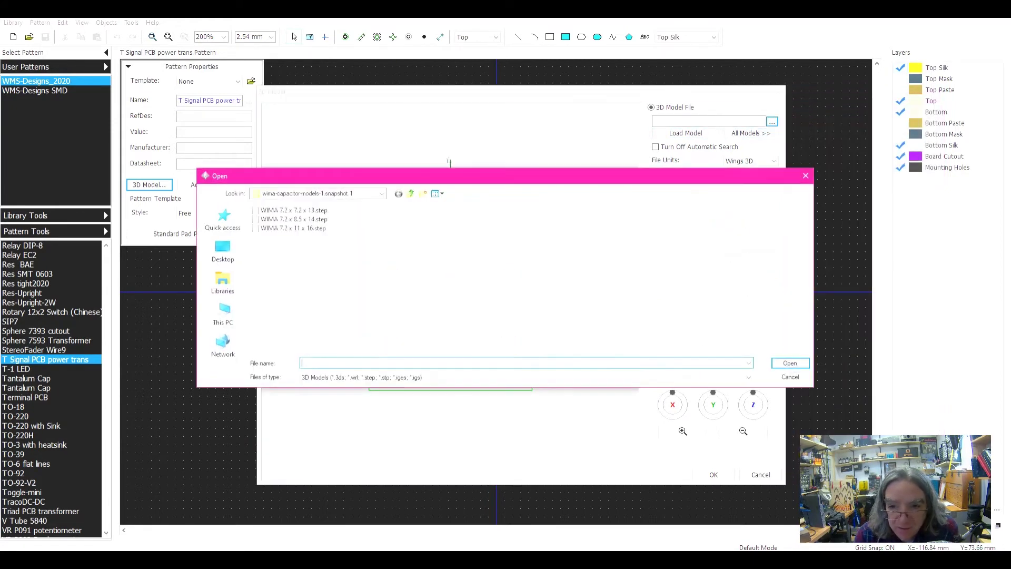
left_click(411, 193)
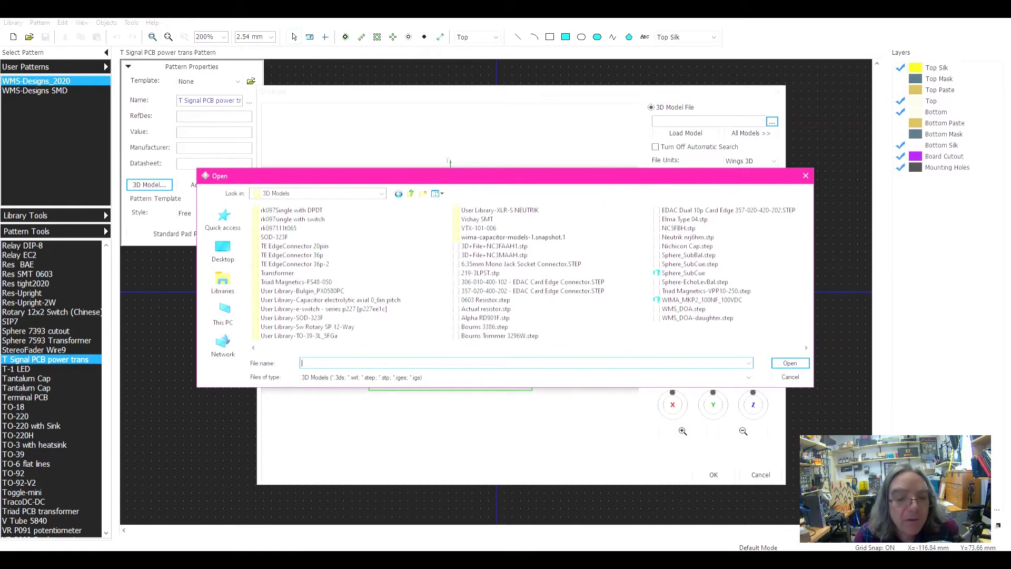
left_click_drag(711, 347, 332, 348)
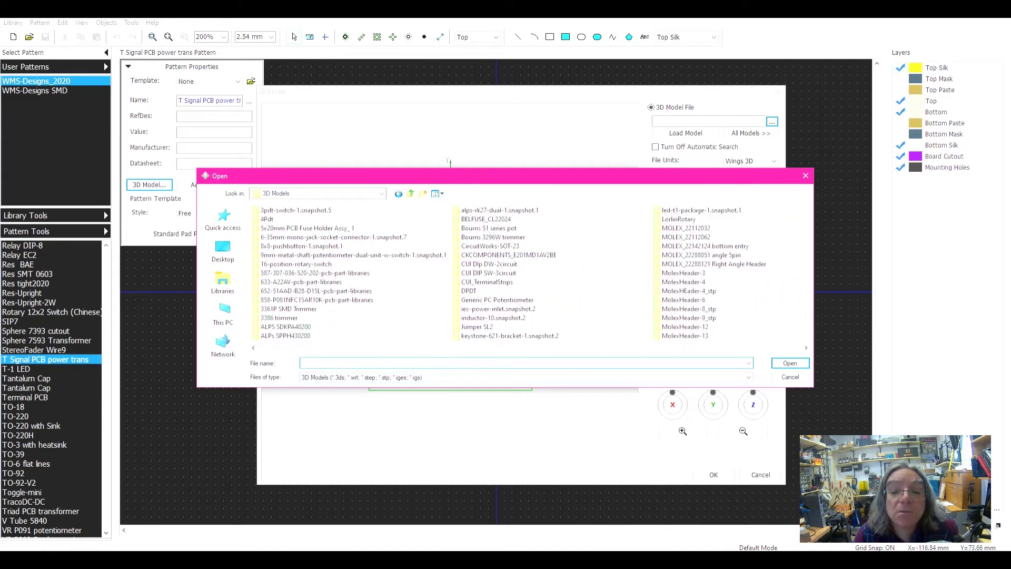
double_click(486, 219)
left_click(279, 211)
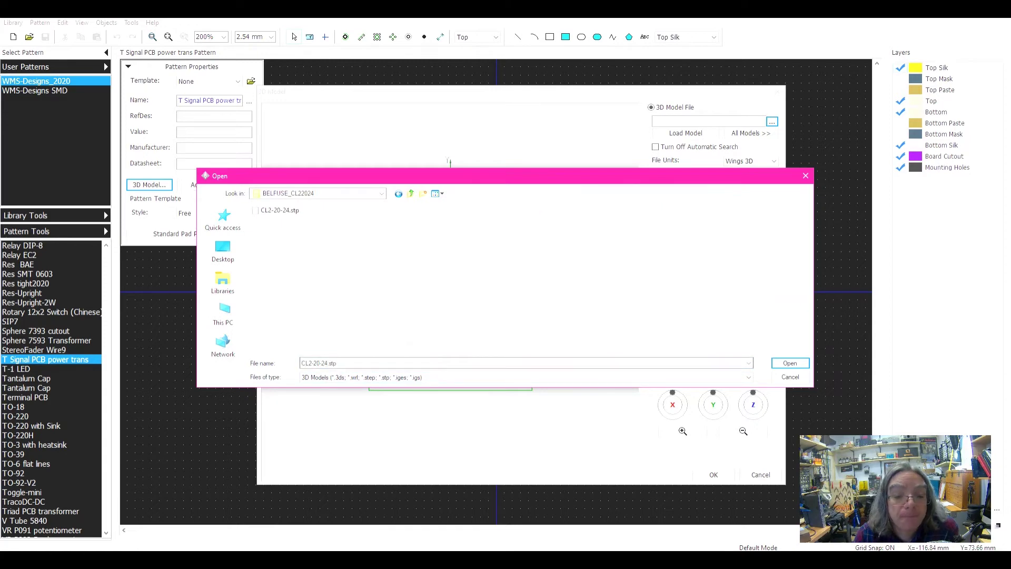
left_click(789, 363)
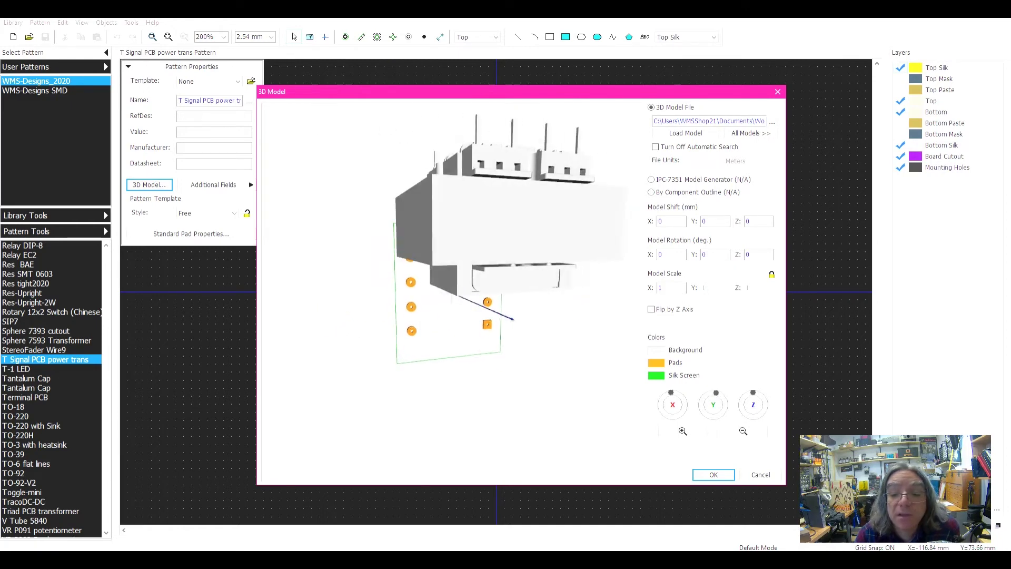
- Try a 90-degree X rotation on the transformer's 3D model, and set it to 270 degrees instead
double_click(662, 254)
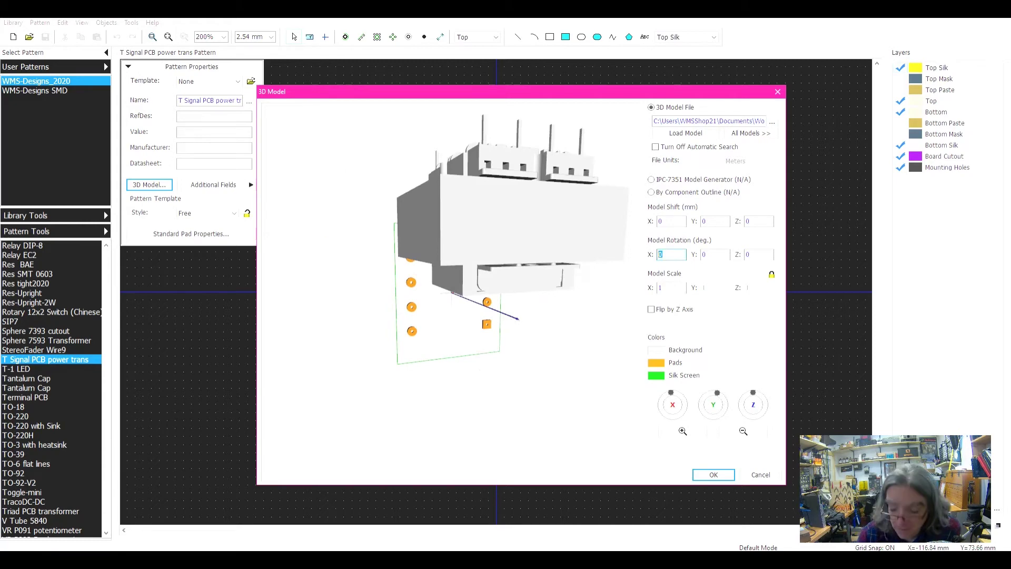
type("90")
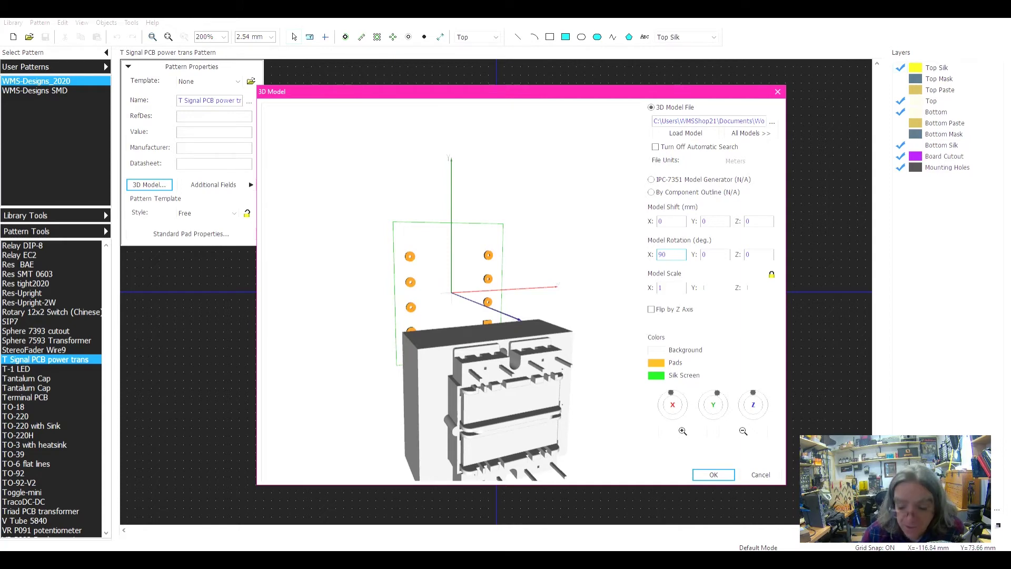
key("BackSpace")
type("270")
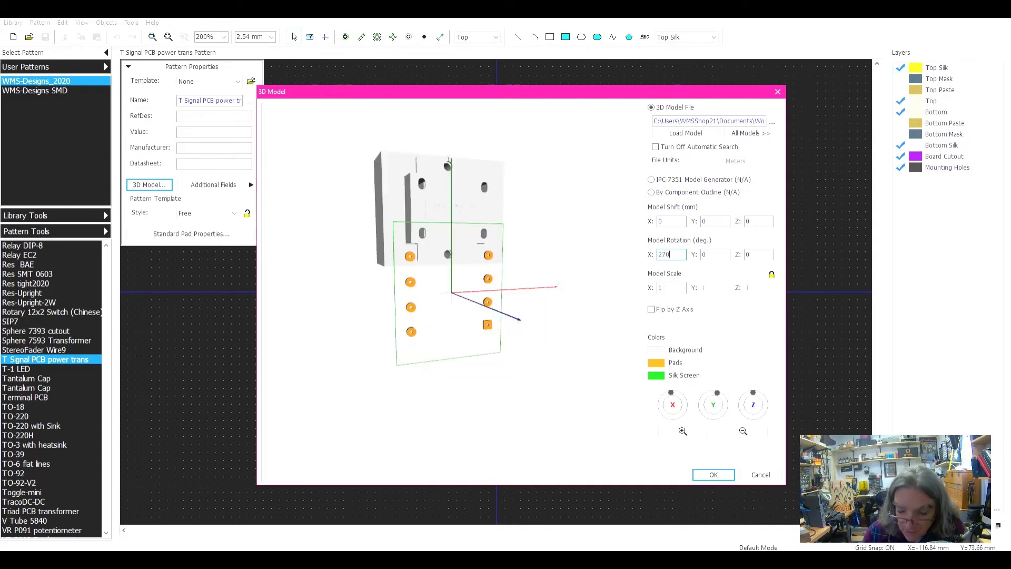
left_click_drag(453, 293, 508, 293)
left_click_drag(724, 401, 722, 396)
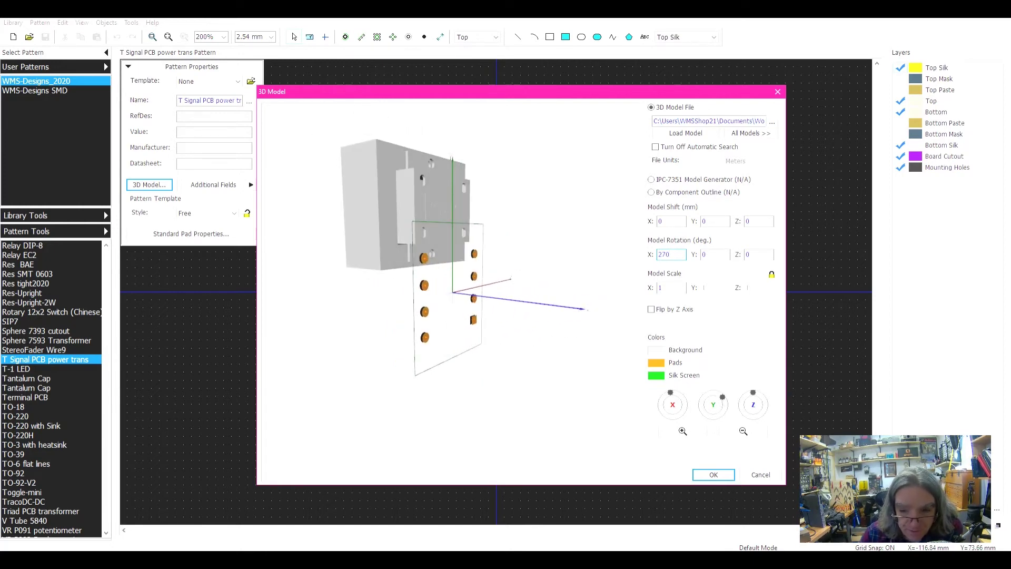
- Set the transformer model's Z shift to 50 mm after trying 40 mm
key("shift+Tab")
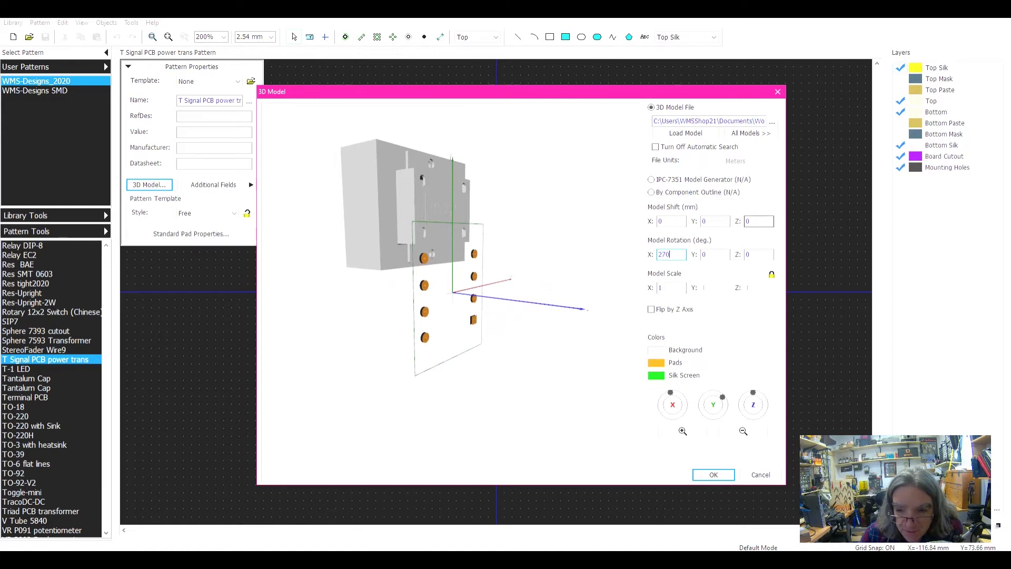
type("40")
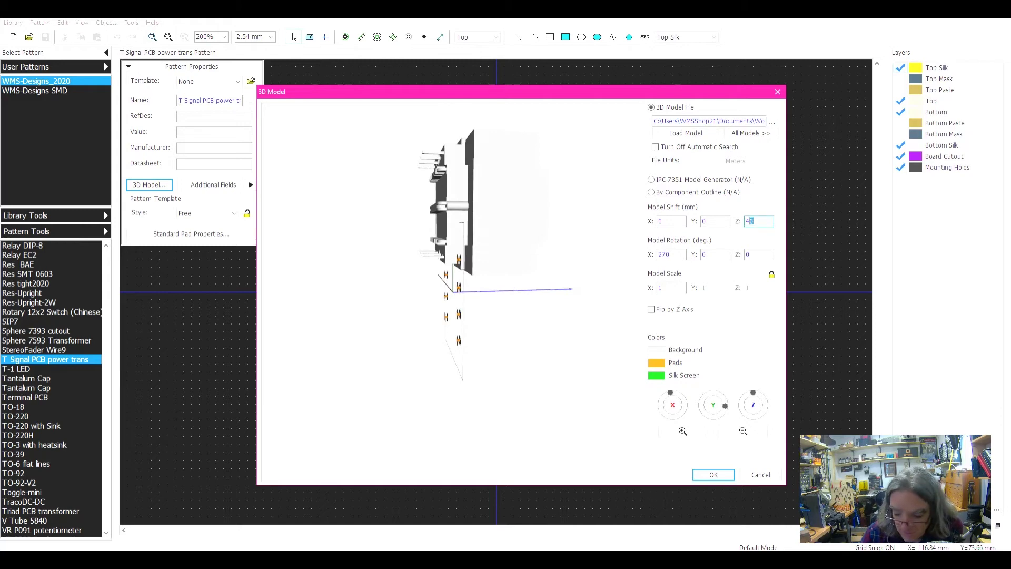
type("5")
type("50")
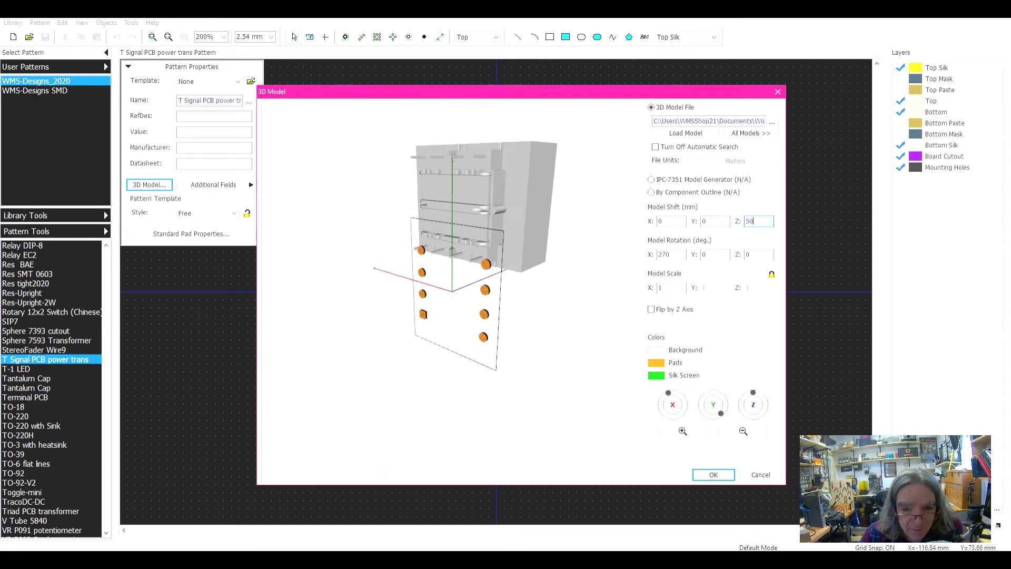
- Try a 90-degree Y rotation on the 3D model and set it back to 0
key("Tab")
key("Tab")
type("9")
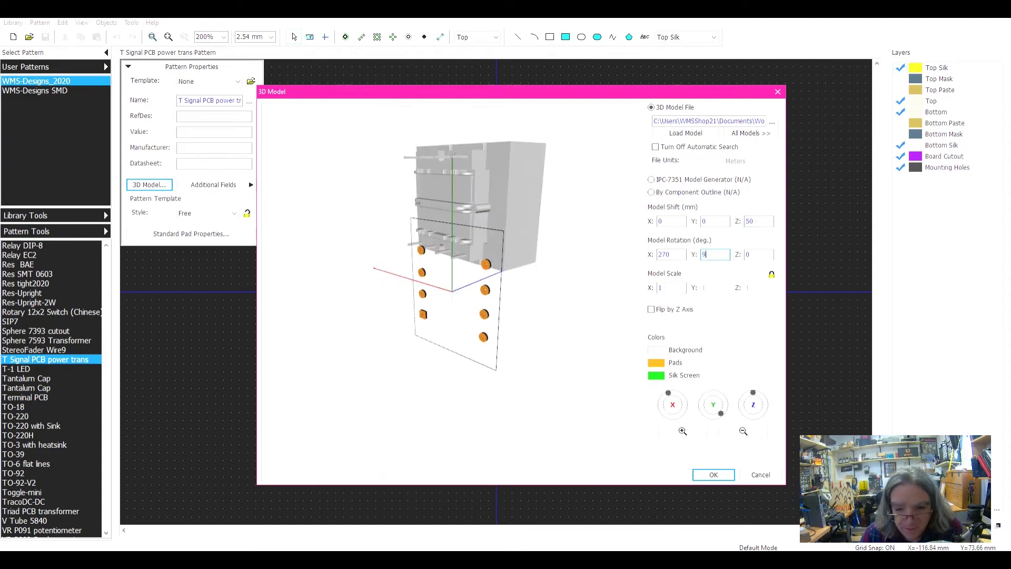
type("0")
left_click_drag(474, 290, 411, 294)
left_click_drag(712, 255, 699, 254)
type("0")
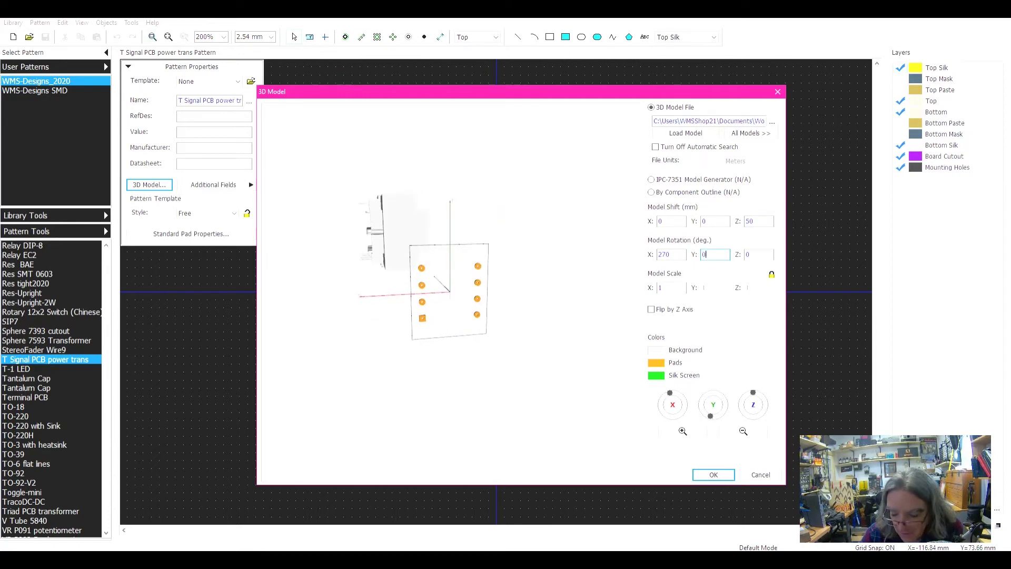
- Set the 3D model's Z rotation to 90 degrees and its X shift to 32 mm, after trying 40, 30 and 35 mm
key("Tab")
type("90")
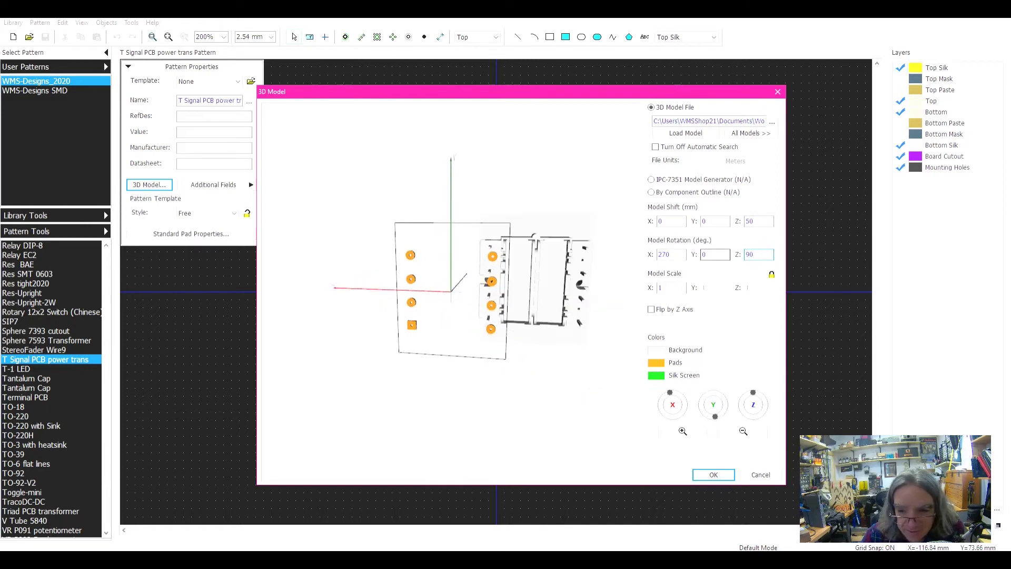
key("Tab")
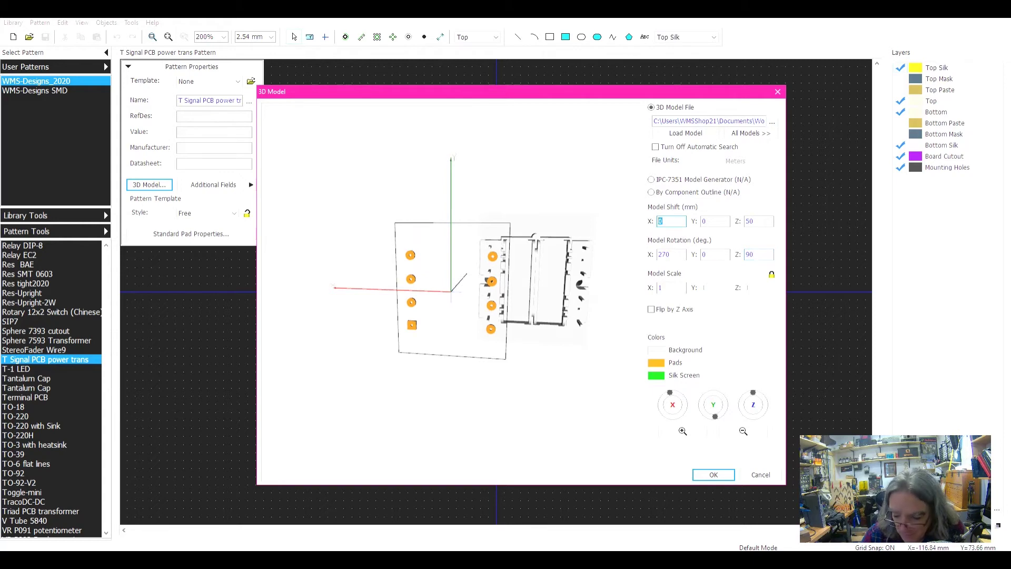
type("40")
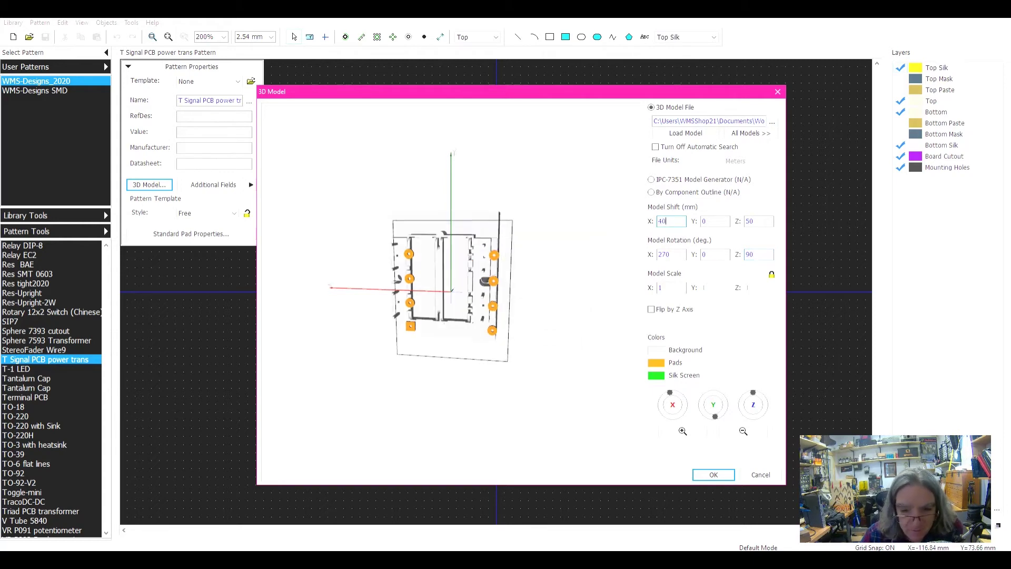
type("30")
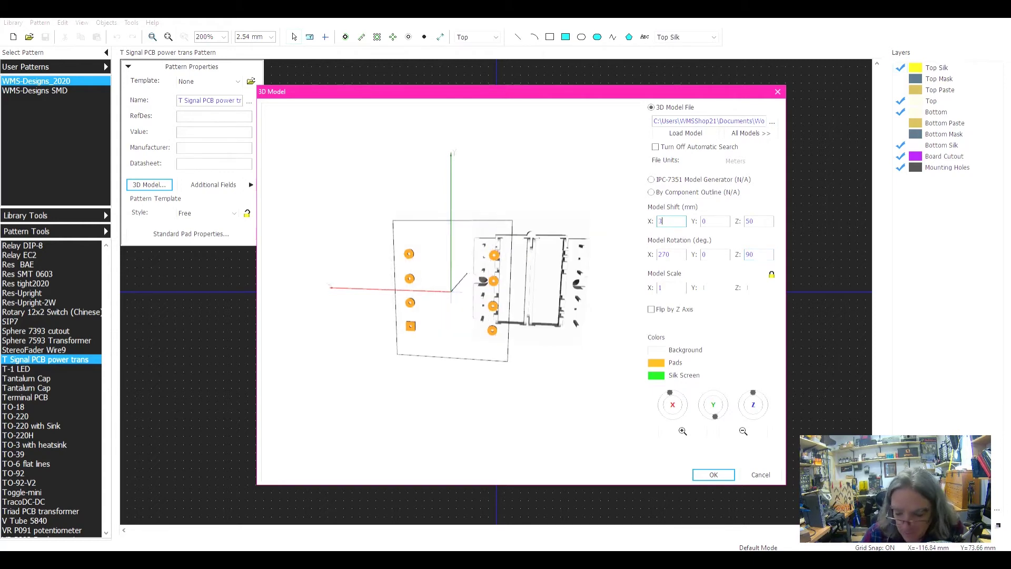
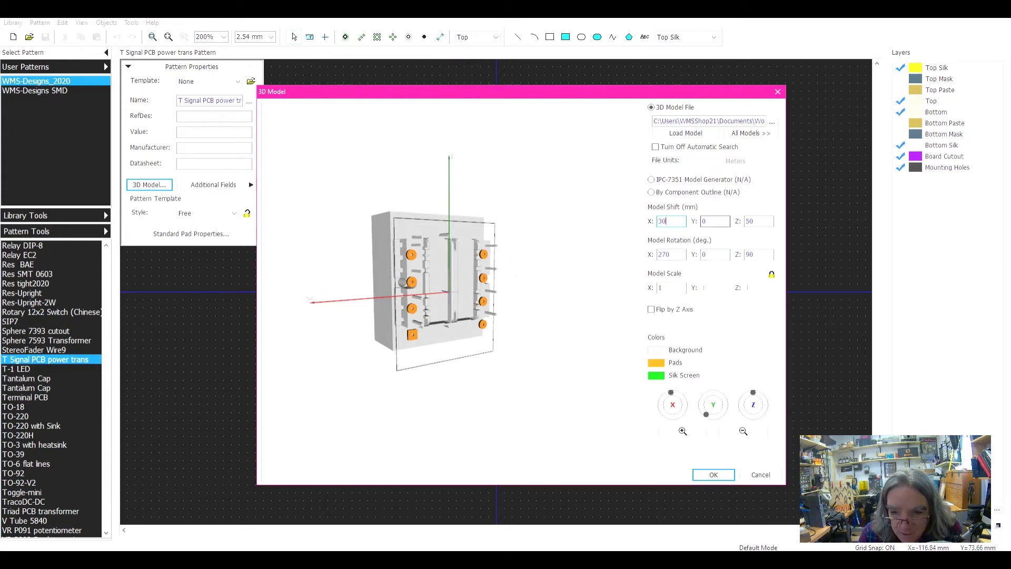
key("BackSpace")
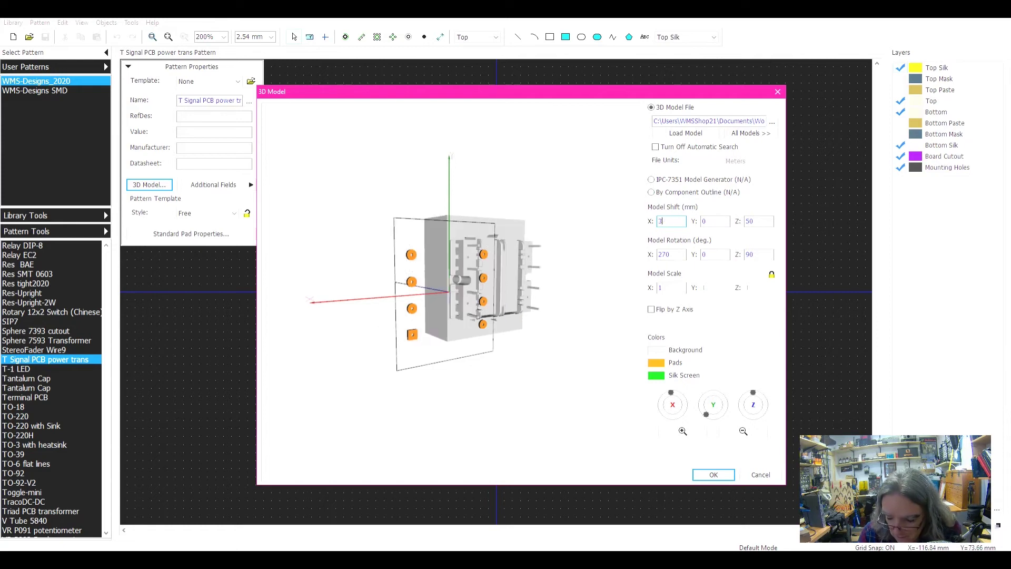
type("5")
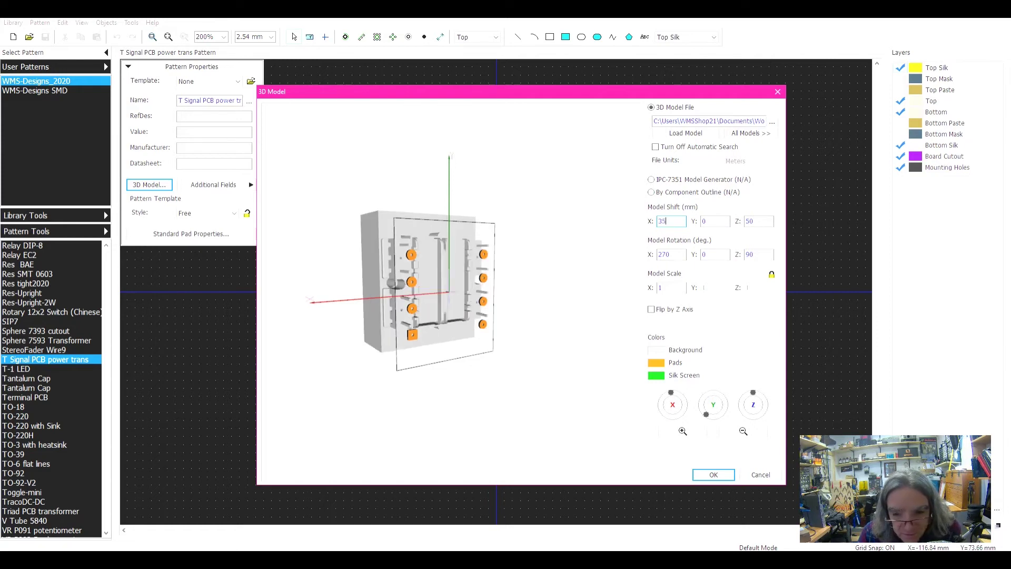
type("2")
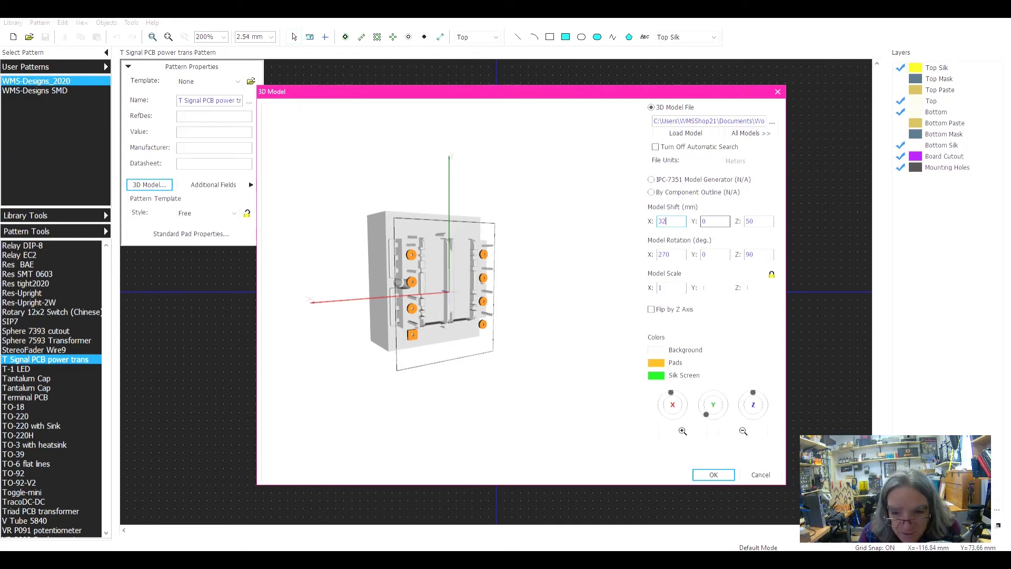
- Set the 3D model's Y shift to -4 mm after trying 5, -10 and -5 mm against the pads
key("Tab")
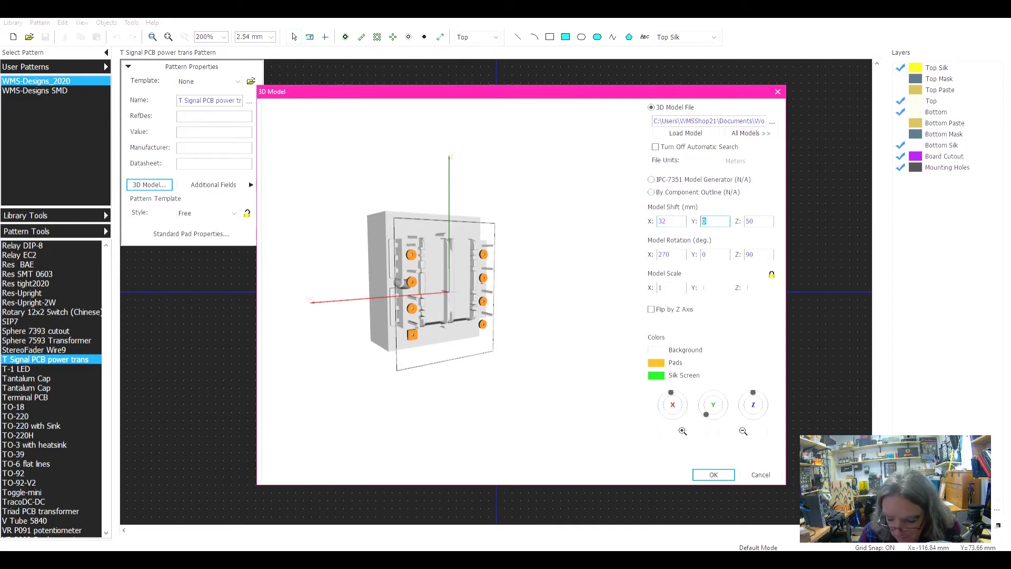
type("5")
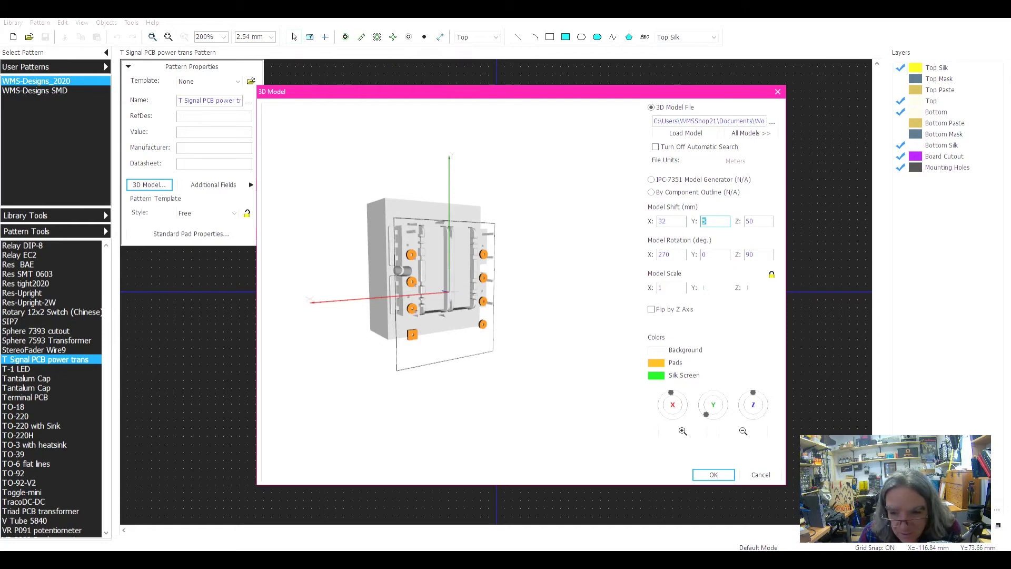
type("-10")
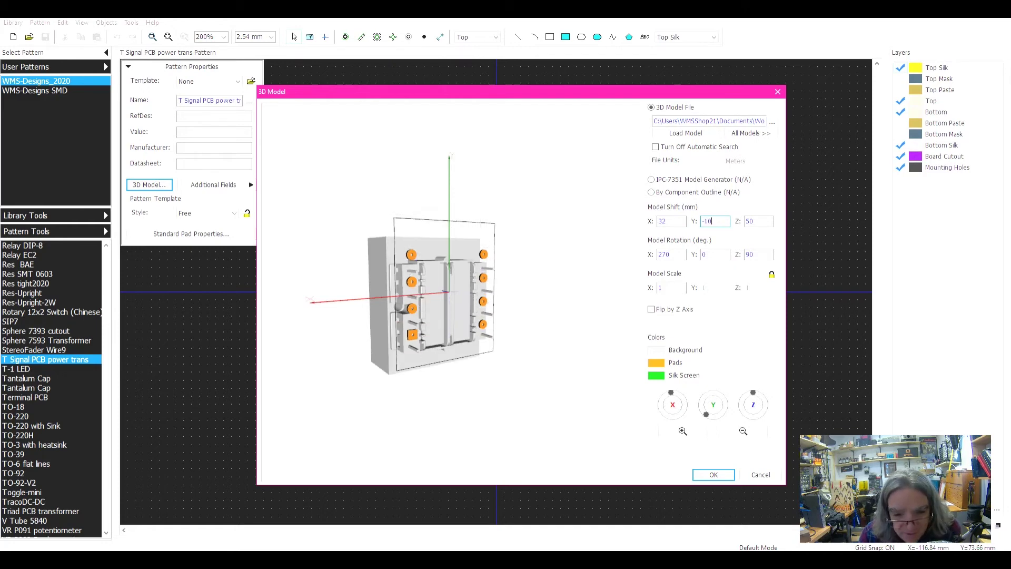
double_click(708, 221)
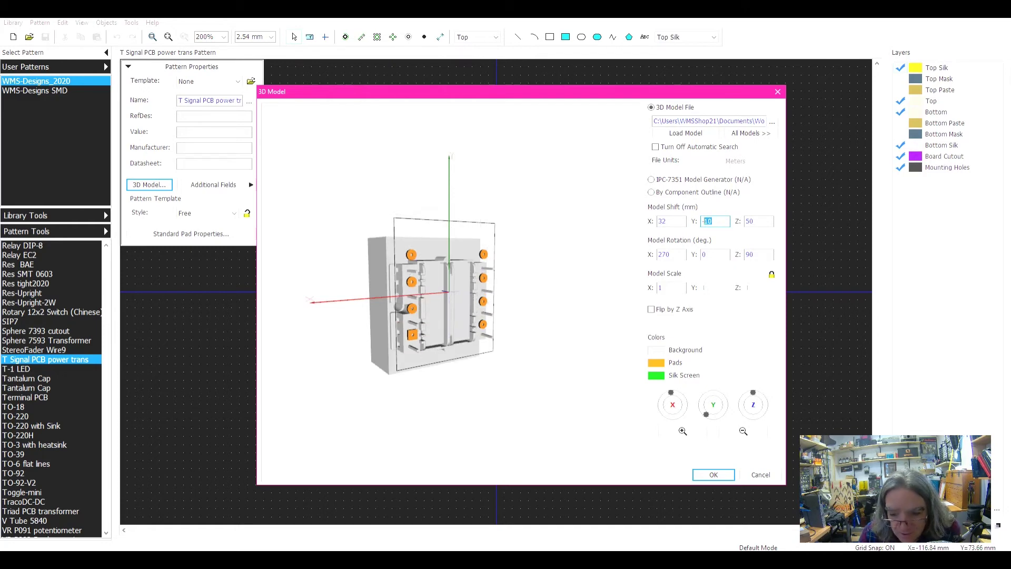
type("5")
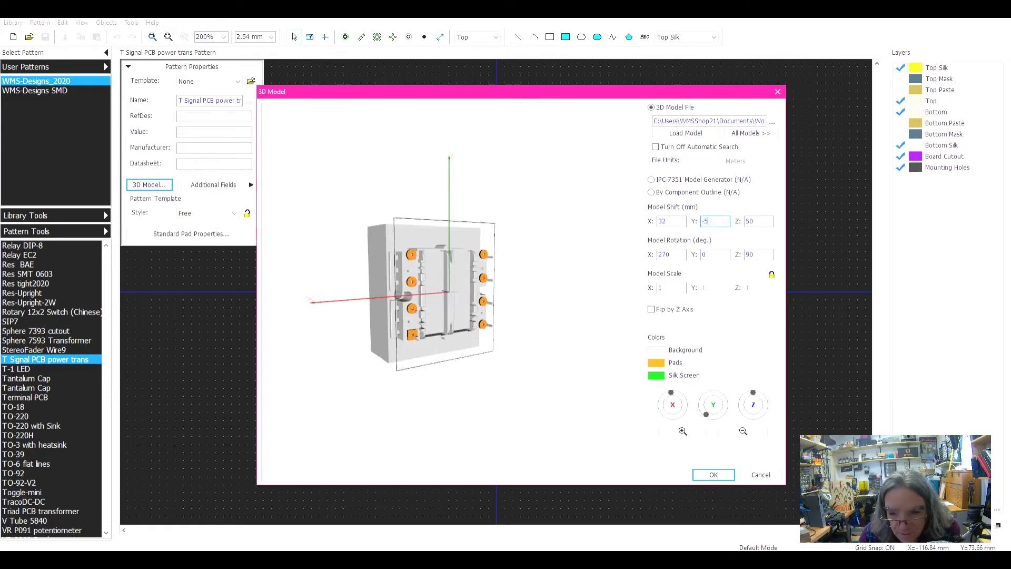
left_click_drag(707, 414, 713, 417)
double_click(707, 221)
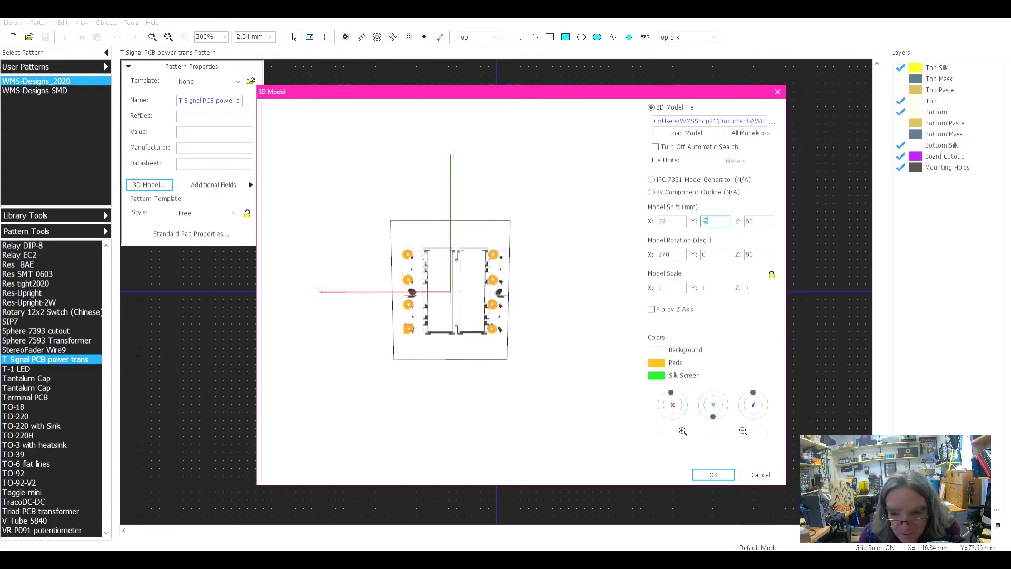
type("4")
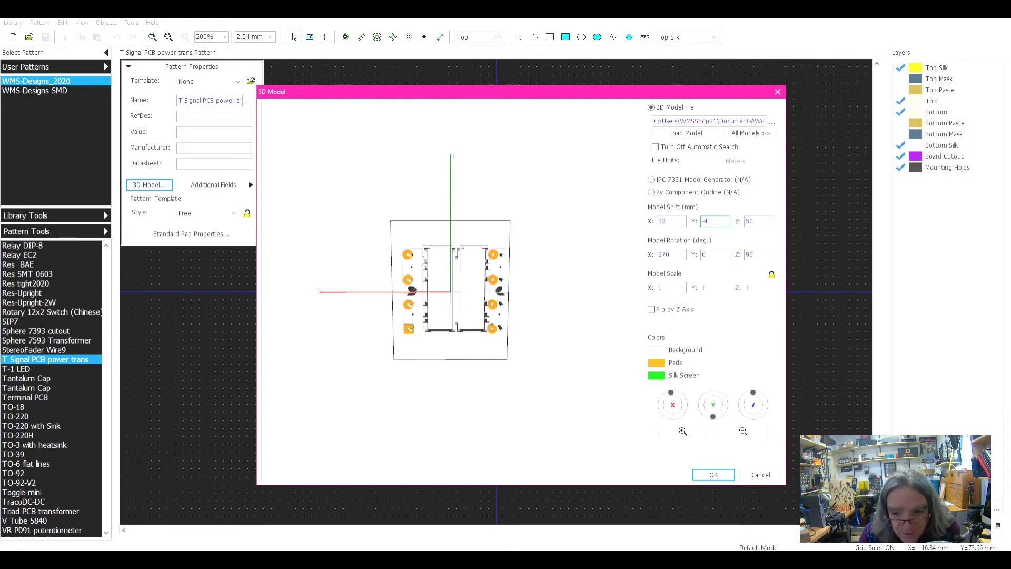
- Set the 3D model's X shift to 33 mm and inspect how its pins line up with the pads
left_click_drag(667, 221, 661, 221)
type("3")
key("shift+Left")
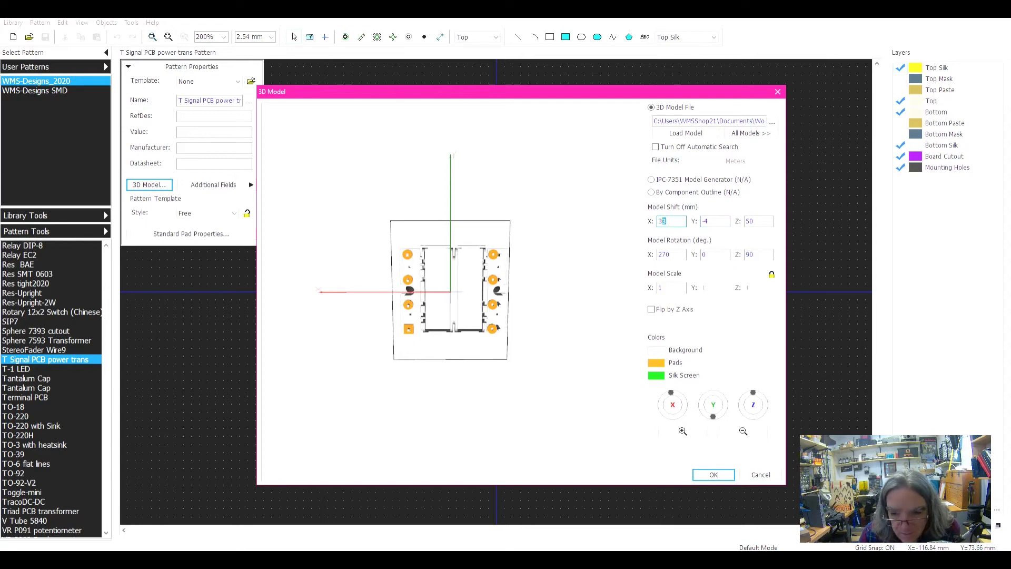
mouse_move(453, 295)
left_mouse_down()
mouse_move(508, 300)
mouse_move(460, 295)
left_mouse_up()
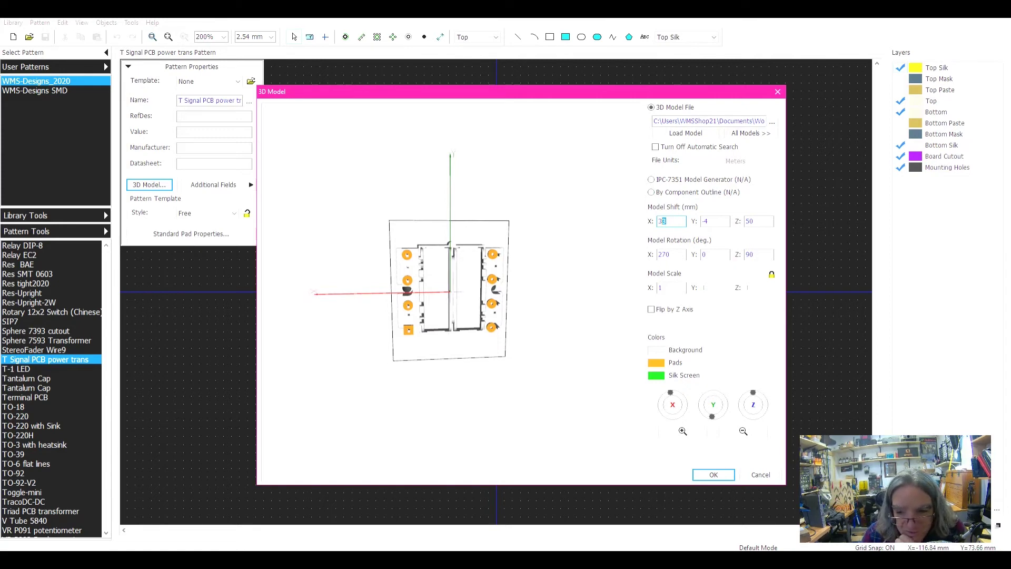
mouse_move(460, 295)
left_mouse_down()
mouse_move(628, 303)
mouse_move(462, 292)
left_mouse_up()
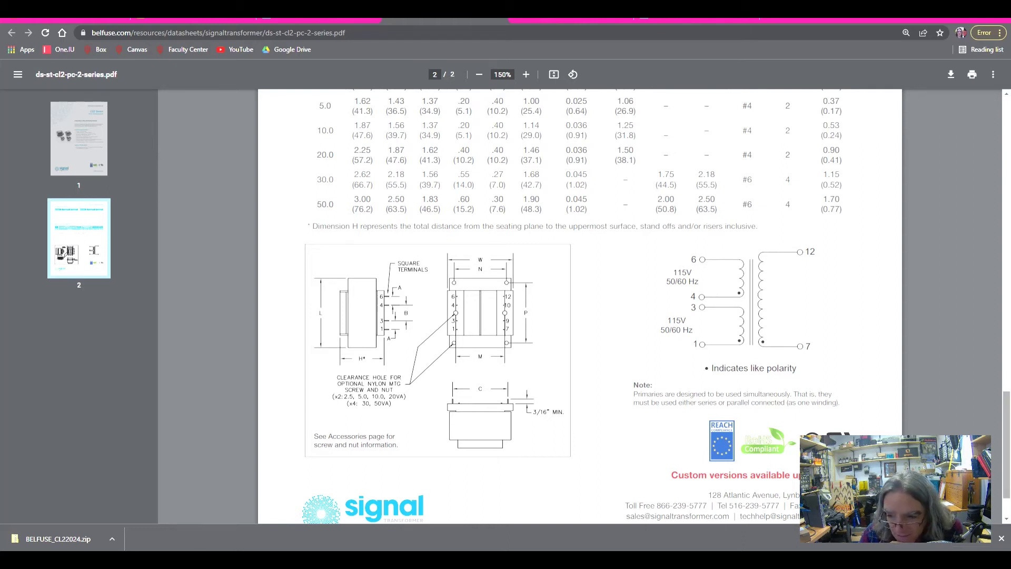
- Compare against the dimension table and drawings in the CL2 series datasheet, and accept the pattern's 3D model settings
scroll(579, 306, "up", 2)
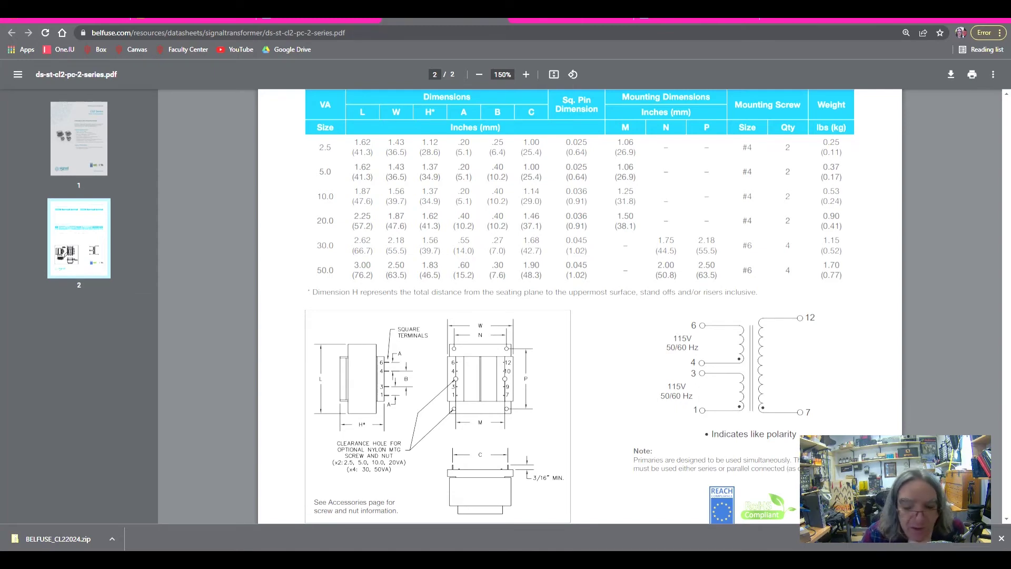
mouse_move(530, 559)
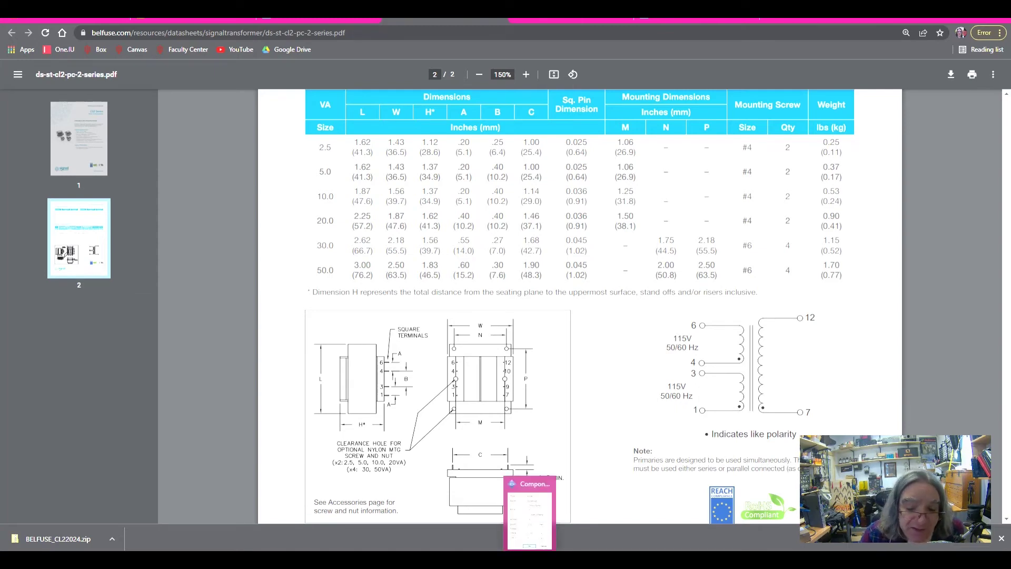
left_click(529, 513)
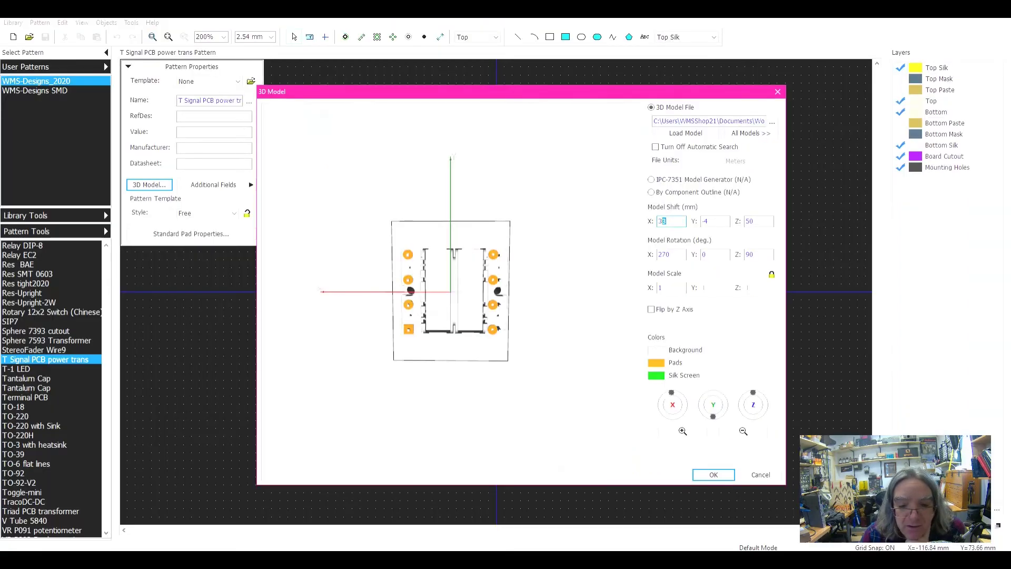
left_click(713, 475)
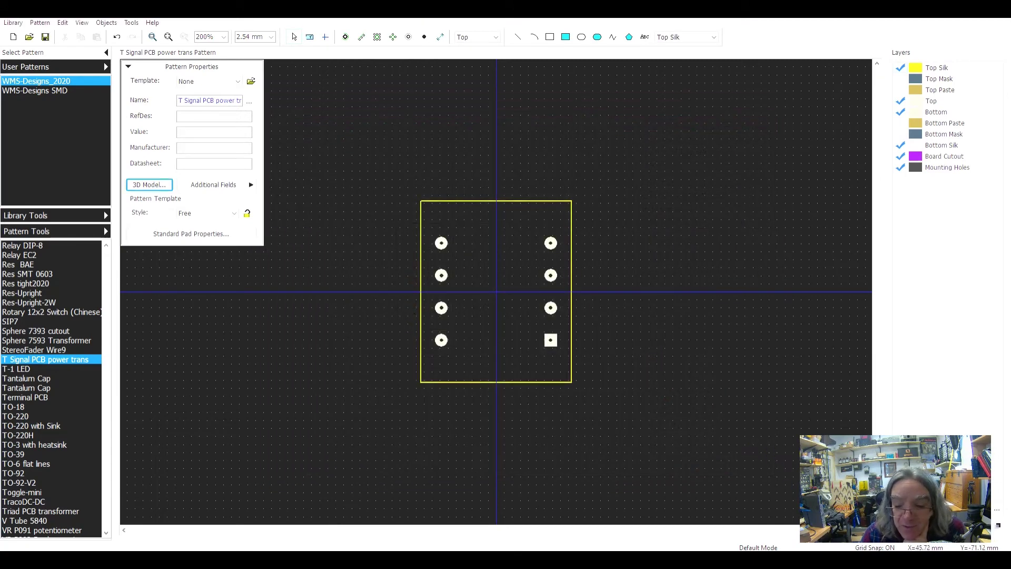
- Look up the 20 VA transformer's terminal row spacing C in the datasheet and return to the Pattern Editor
mouse_move(684, 560)
left_click(684, 516)
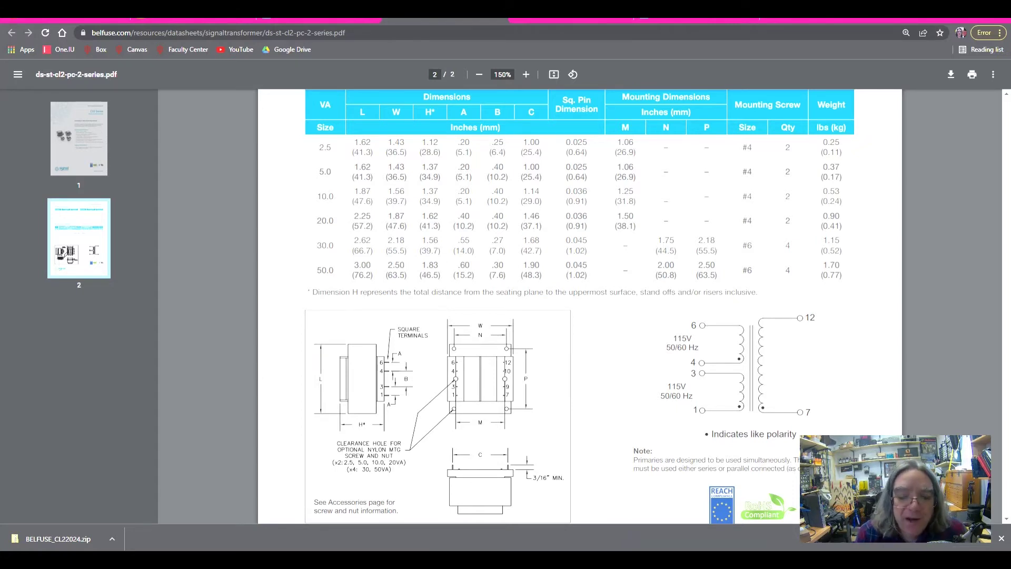
mouse_move(685, 560)
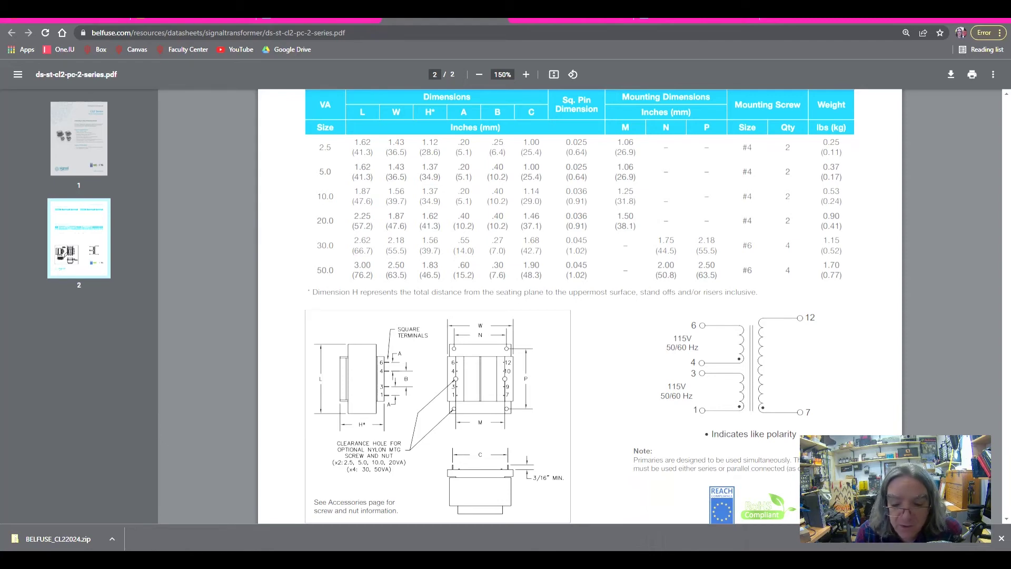
left_click(556, 559)
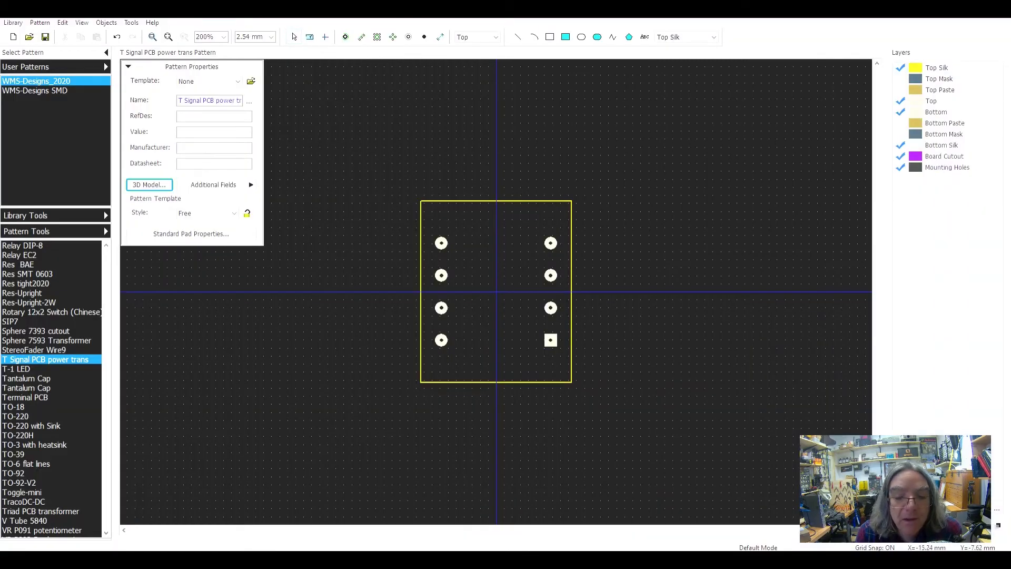
- Calculate half of the 37.1 mm terminal row spacing with the calculator, and close pad 12's properties without changes
double_click(441, 243)
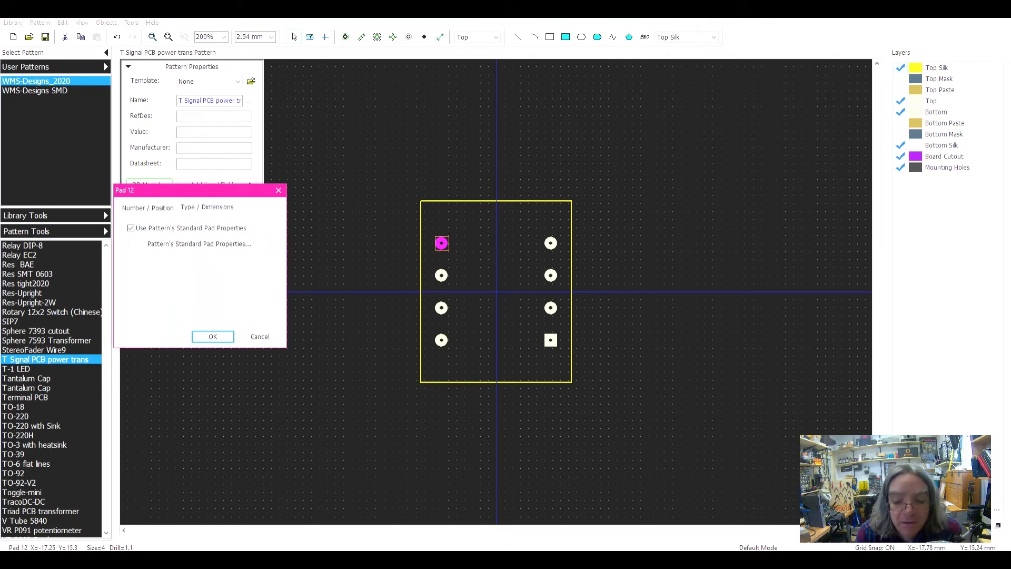
key("XF86Calculator")
type("37.1/2")
key("Return")
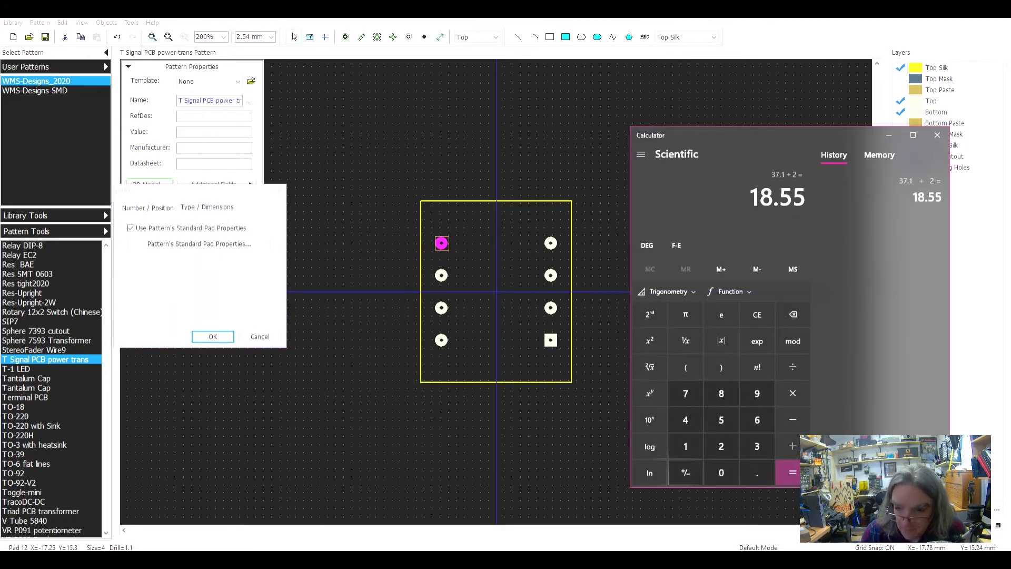
left_click(938, 135)
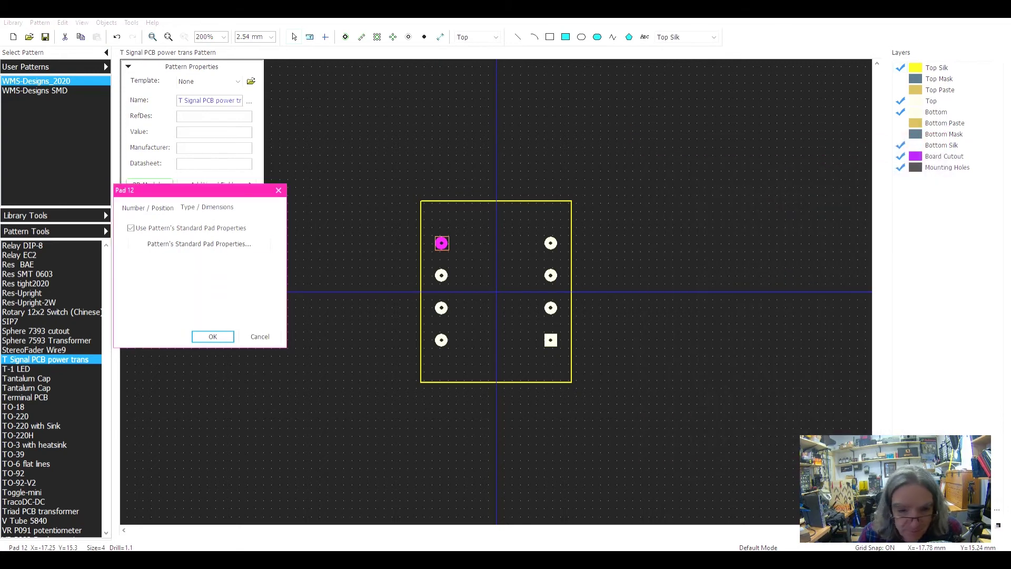
left_click(261, 337)
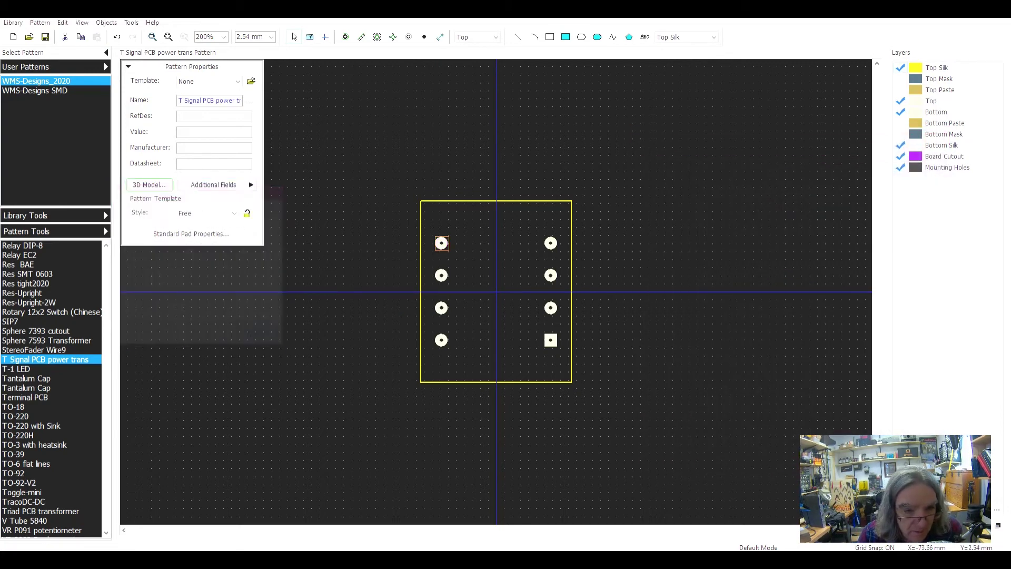
- Set pad 12's X position to -18.55 mm and copy that value for reuse
double_click(445, 243)
left_click(148, 208)
double_click(211, 272)
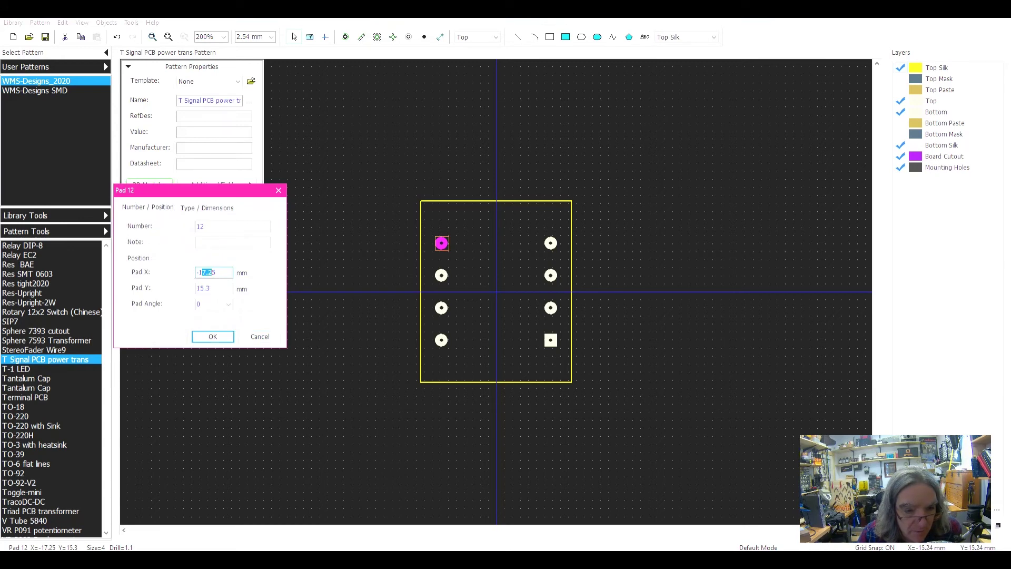
type("18.55")
key("Return")
key("ctrl+c")
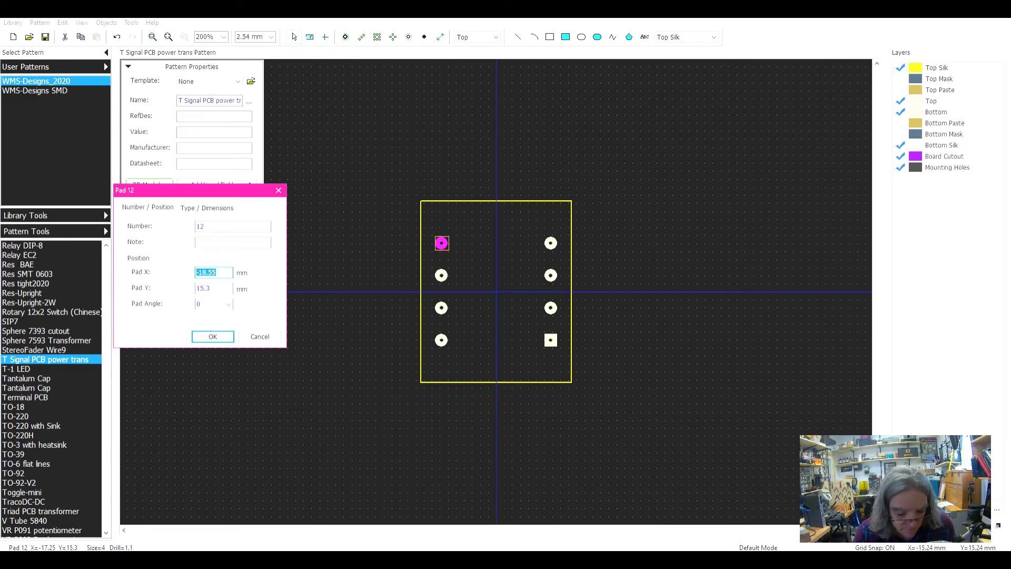
left_click(213, 336)
- Try to apply the -18.55 mm X position to pads 10 and 9
left_click(441, 275)
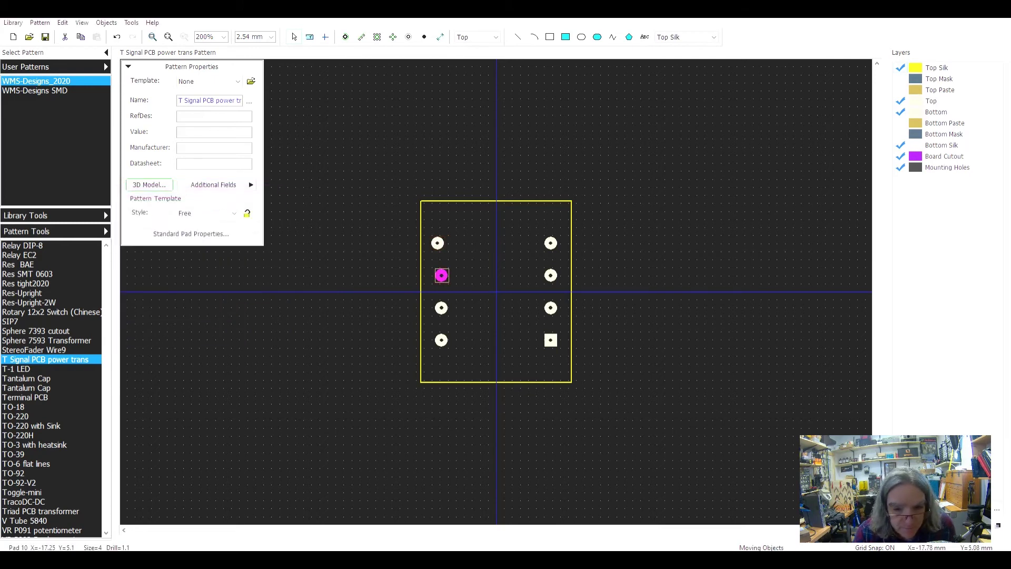
double_click(442, 276)
left_click_drag(218, 273, 199, 273)
left_click(196, 288)
type("-")
left_click(213, 336)
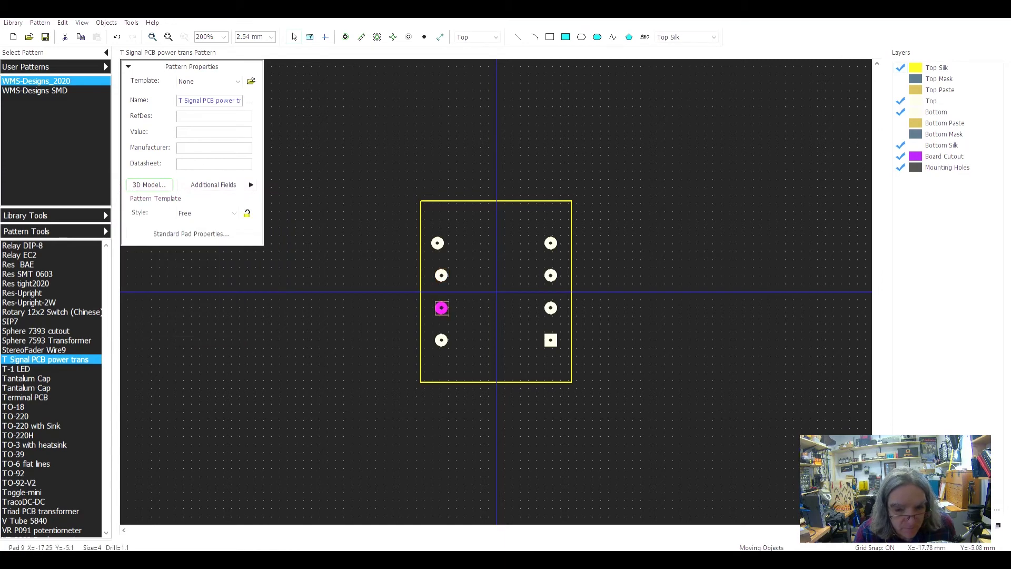
double_click(442, 307)
left_click_drag(218, 272, 198, 273)
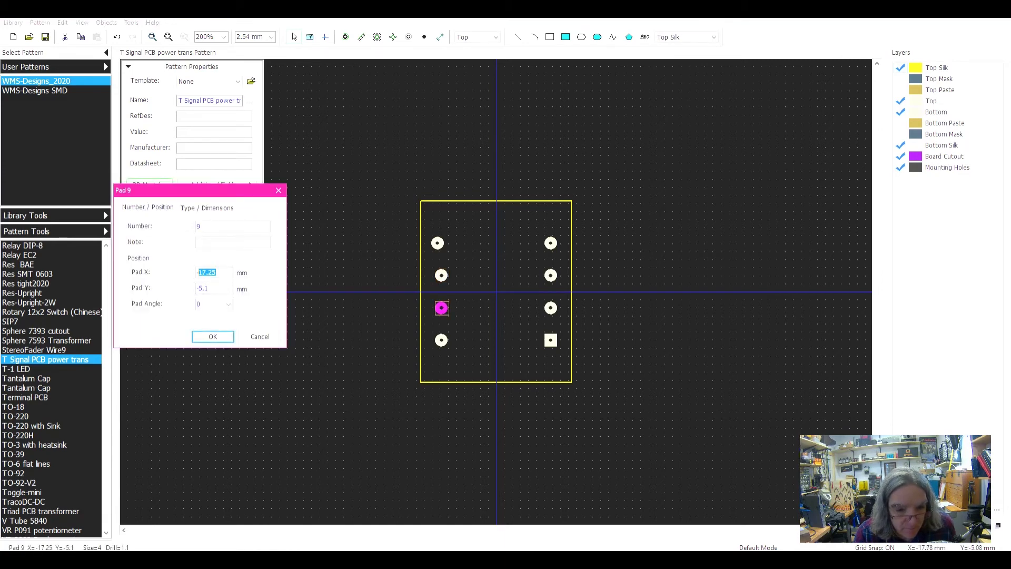
left_click(213, 337)
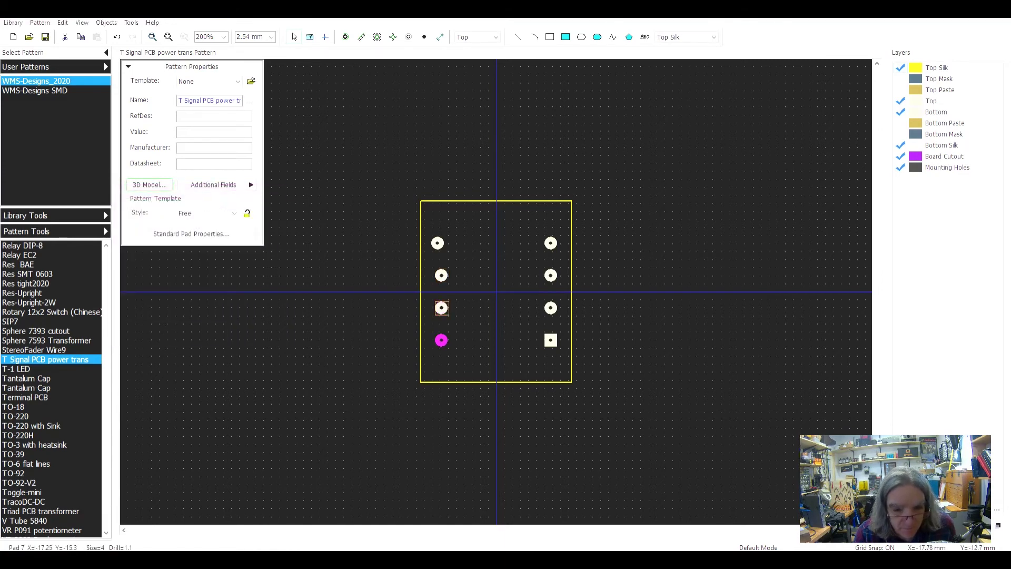
- Try to set pad 7's X position to -18.55 mm
double_click(441, 340)
left_click_drag(218, 272, 198, 272)
type("-18.55")
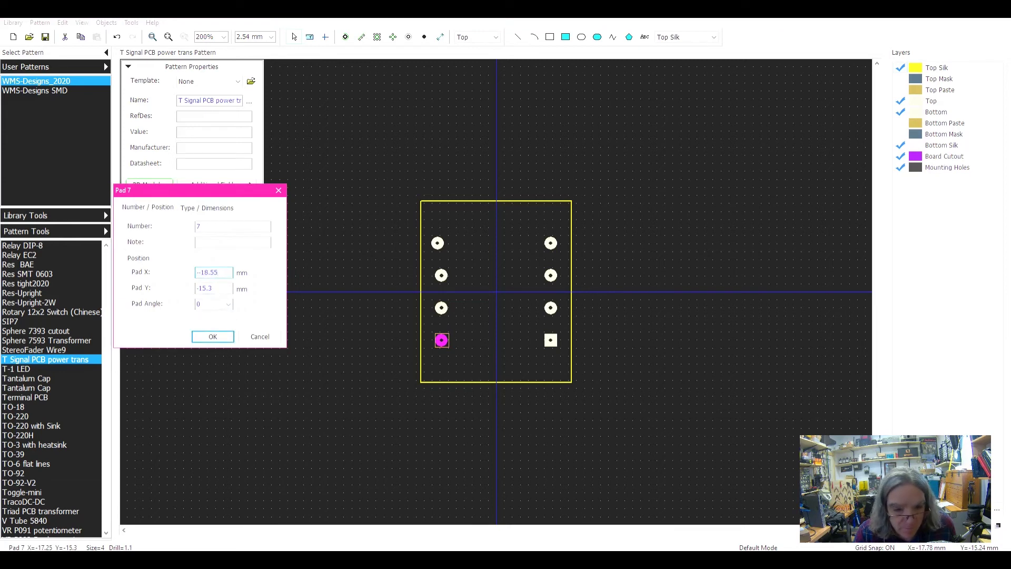
key("Return")
- Try -18.55 mm as pad 6's X position and undo that change
double_click(550, 242)
left_click(213, 288)
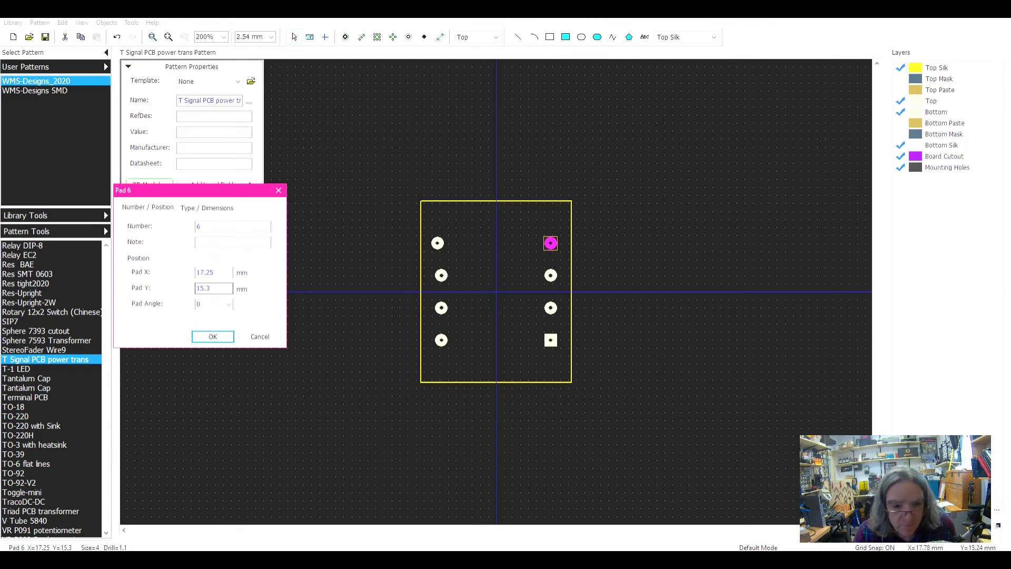
left_click_drag(216, 272, 196, 272)
key("ctrl+v")
left_click(212, 337)
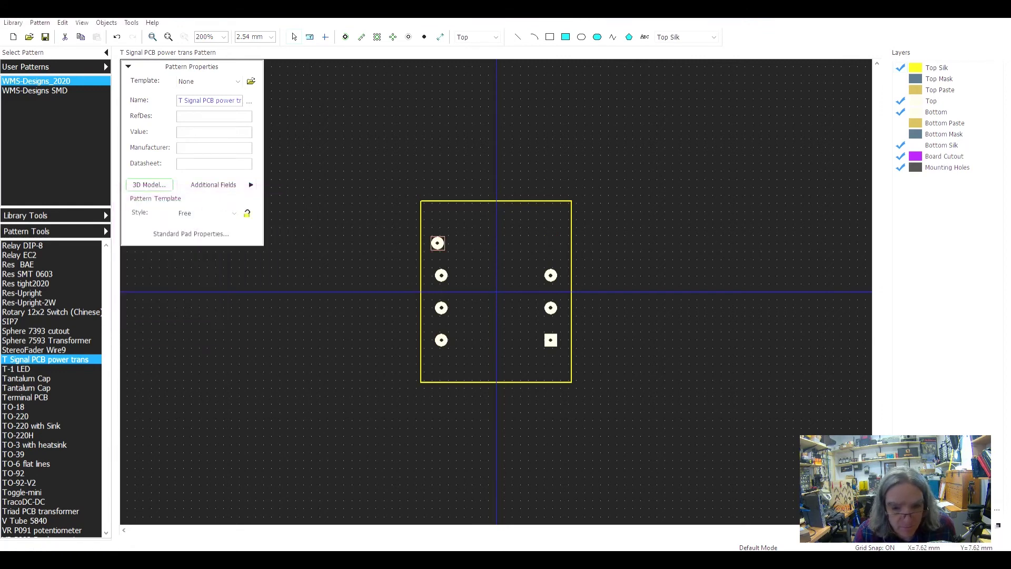
key("ctrl+z")
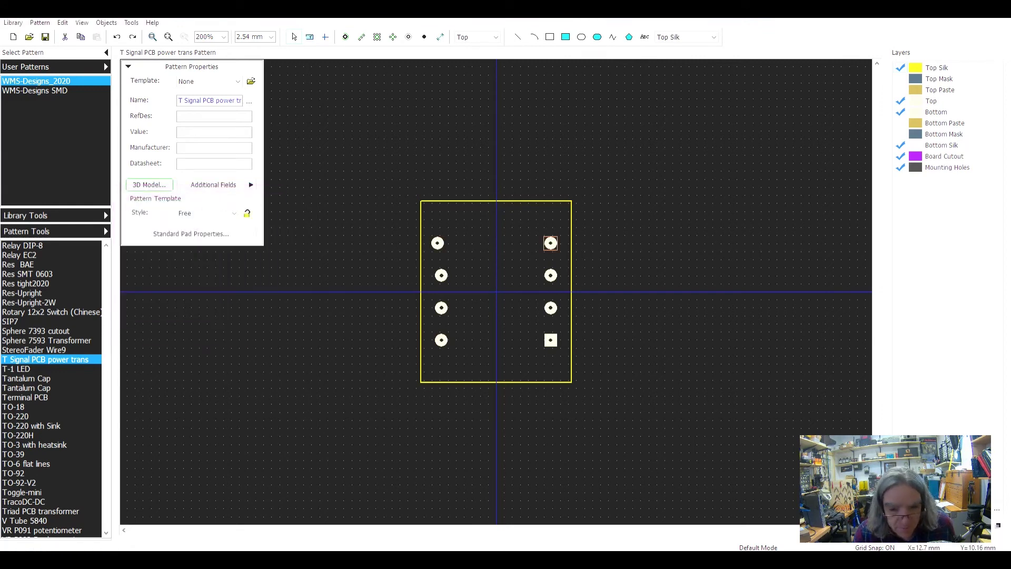
double_click(442, 274)
left_click_drag(216, 273, 196, 273)
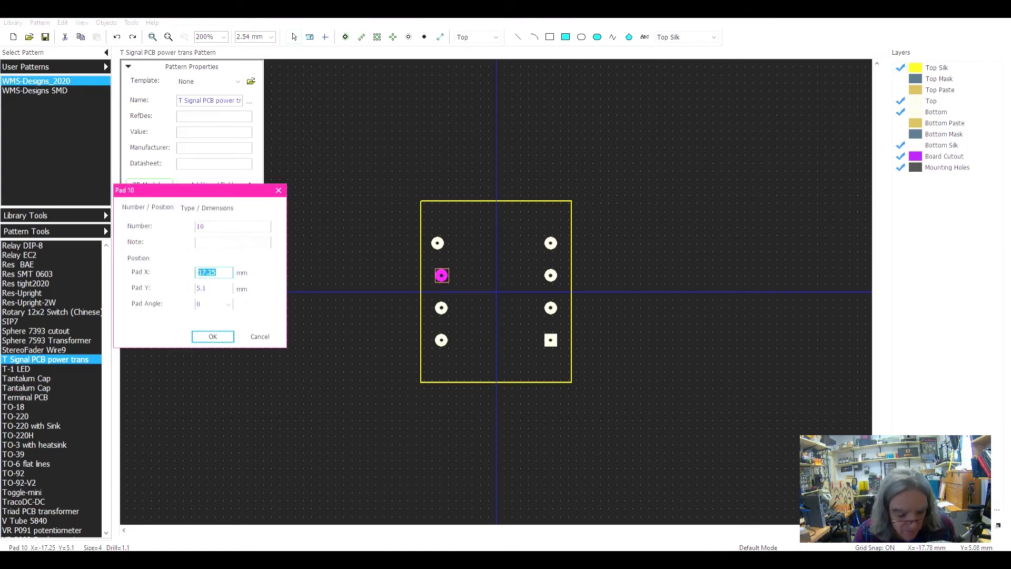
left_click(212, 336)
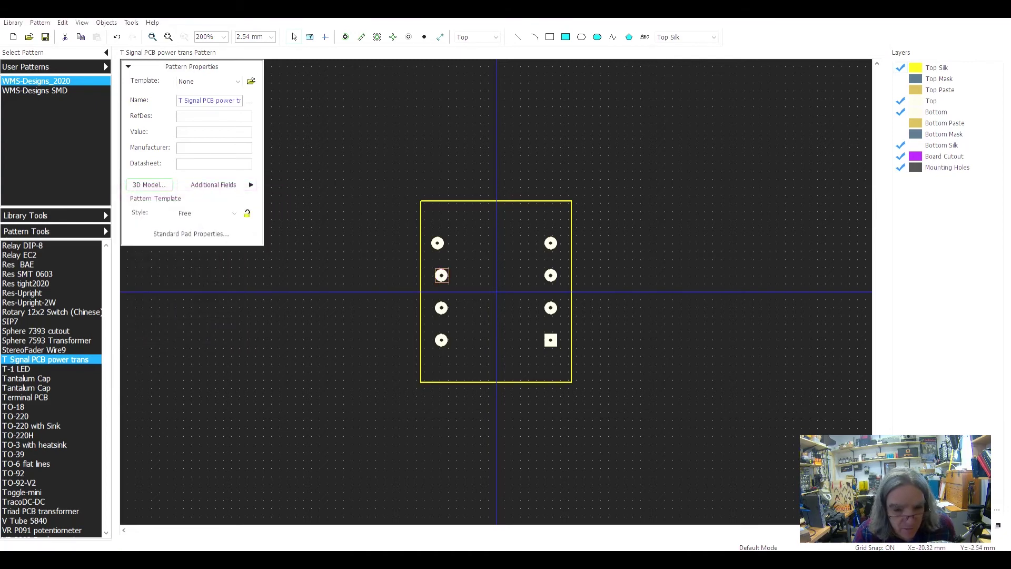
- Set the X position of pads 10, 9 and 7 to -18.55 mm
double_click(441, 275)
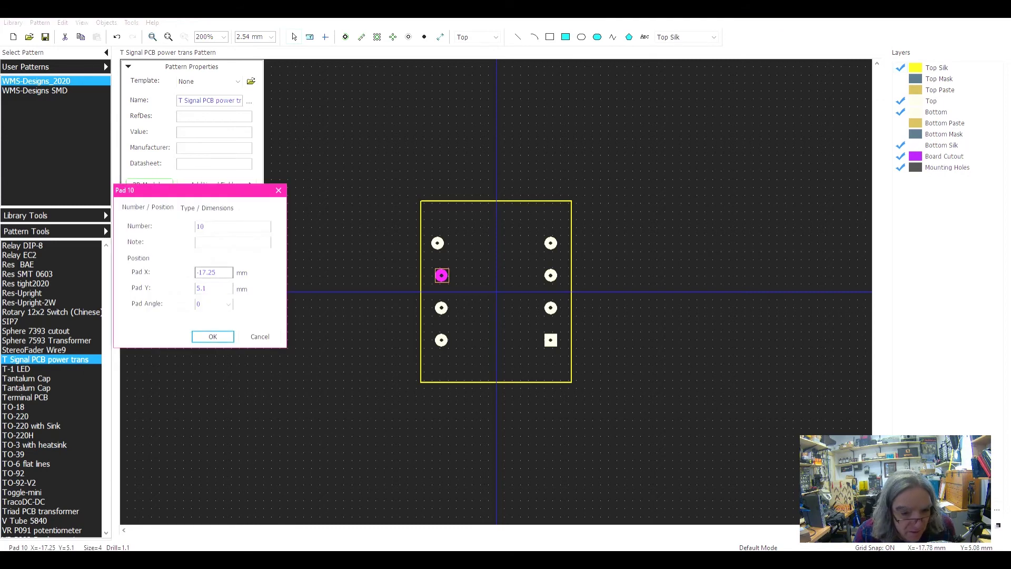
left_click_drag(217, 272, 196, 272)
key("ctrl+v")
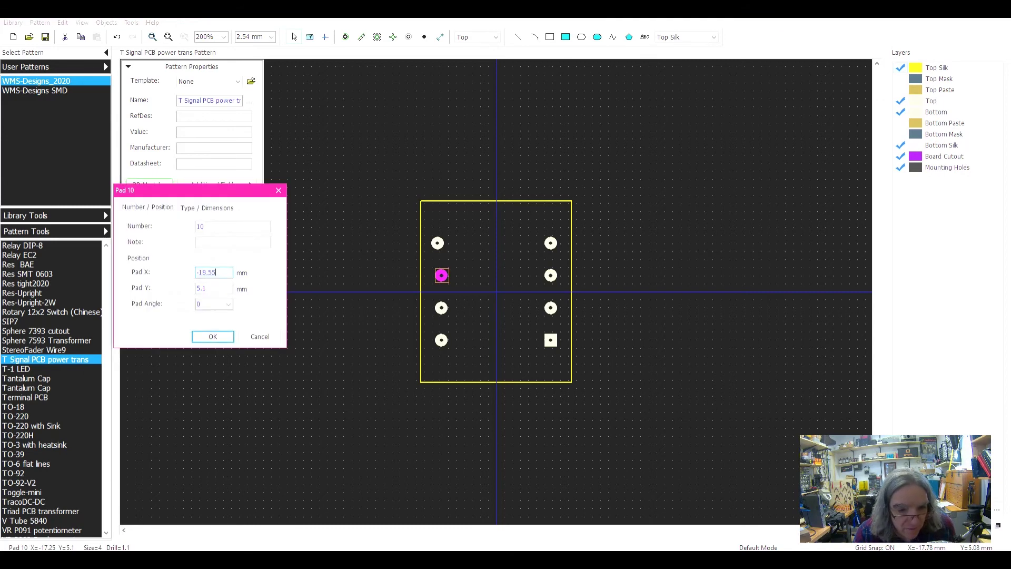
left_click(213, 336)
double_click(441, 307)
left_click_drag(216, 272, 196, 272)
key("ctrl+v")
left_click(213, 336)
double_click(441, 339)
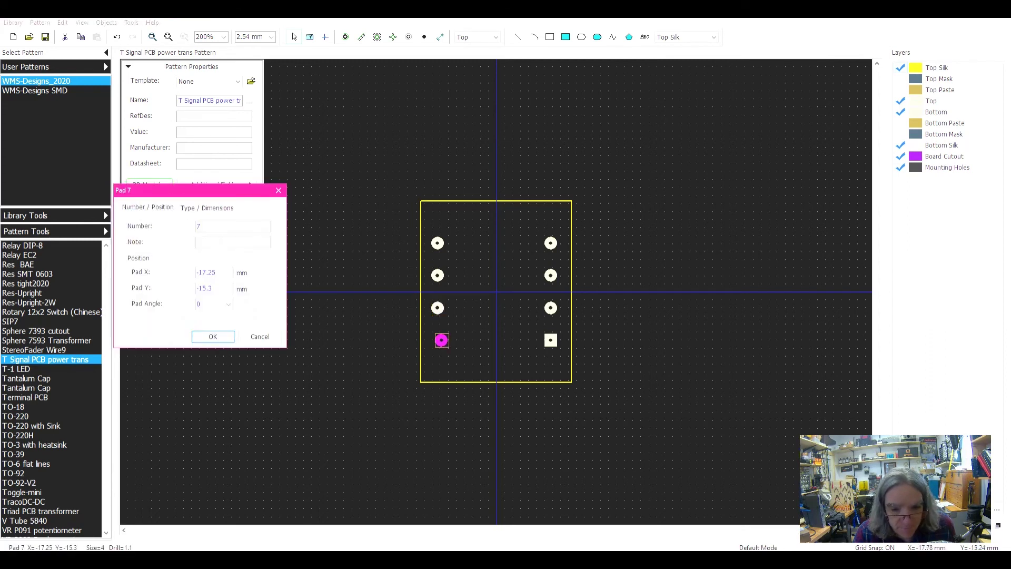
left_click_drag(217, 272, 196, 272)
key("ctrl+v")
left_click(213, 336)
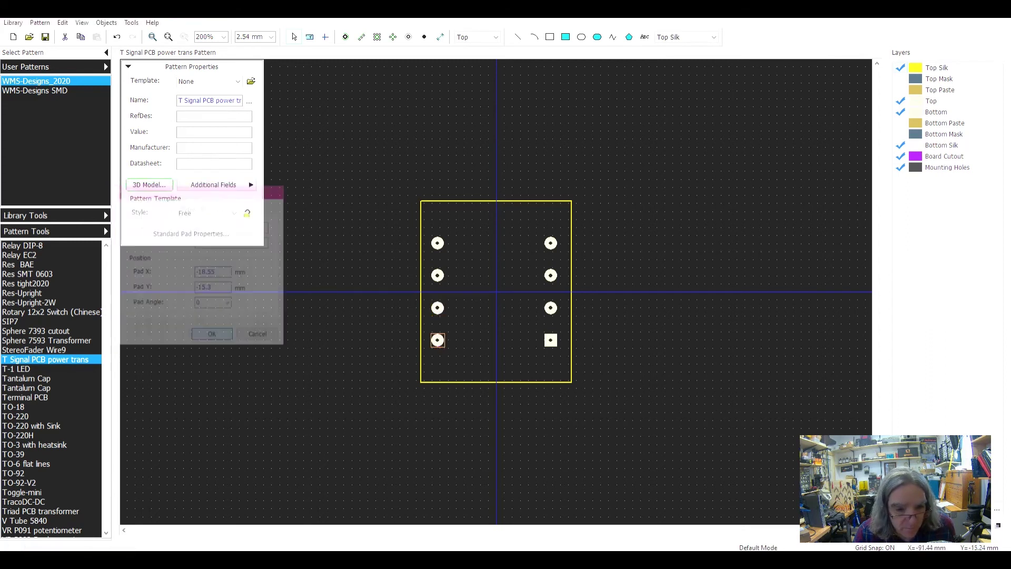
- Set pad 6's X position to positive 18.55 mm and copy that value for reuse
double_click(550, 242)
left_click_drag(217, 272, 196, 273)
key("ctrl+v")
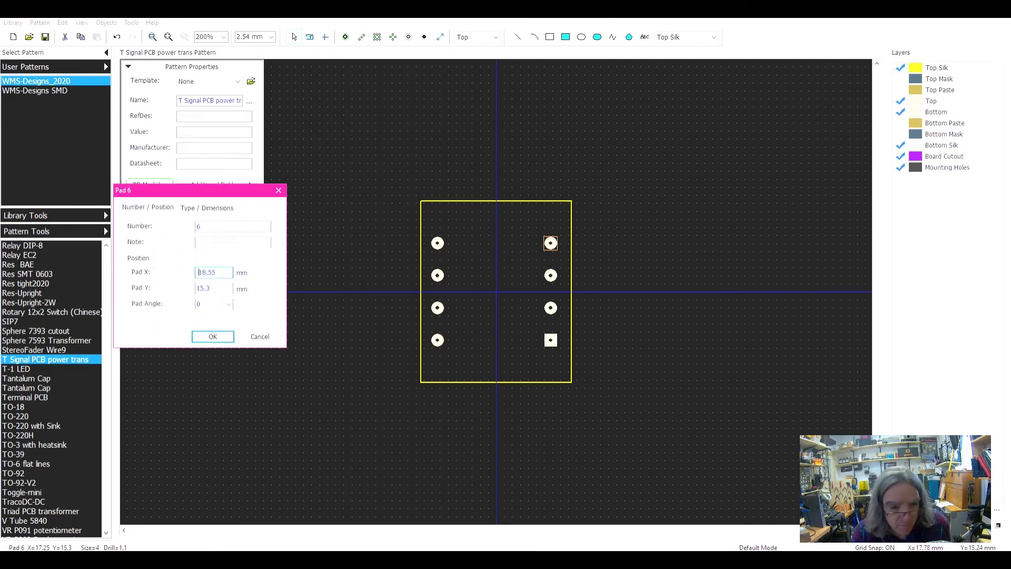
key("BackSpace")
left_click_drag(217, 273, 196, 273)
key("ctrl+c")
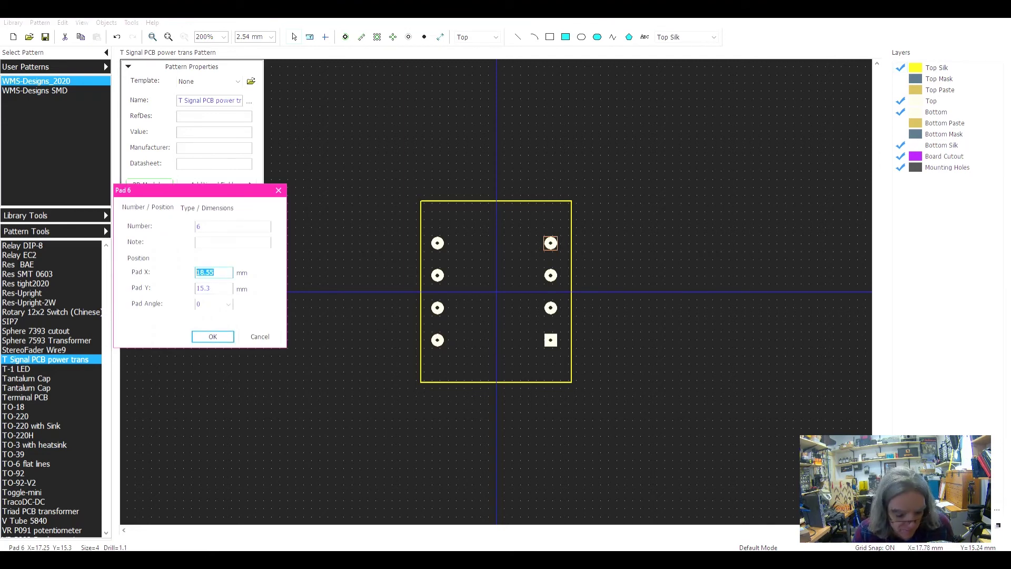
left_click(213, 336)
- Set the X position of pads 4 and 3 to 18.55 mm
double_click(550, 275)
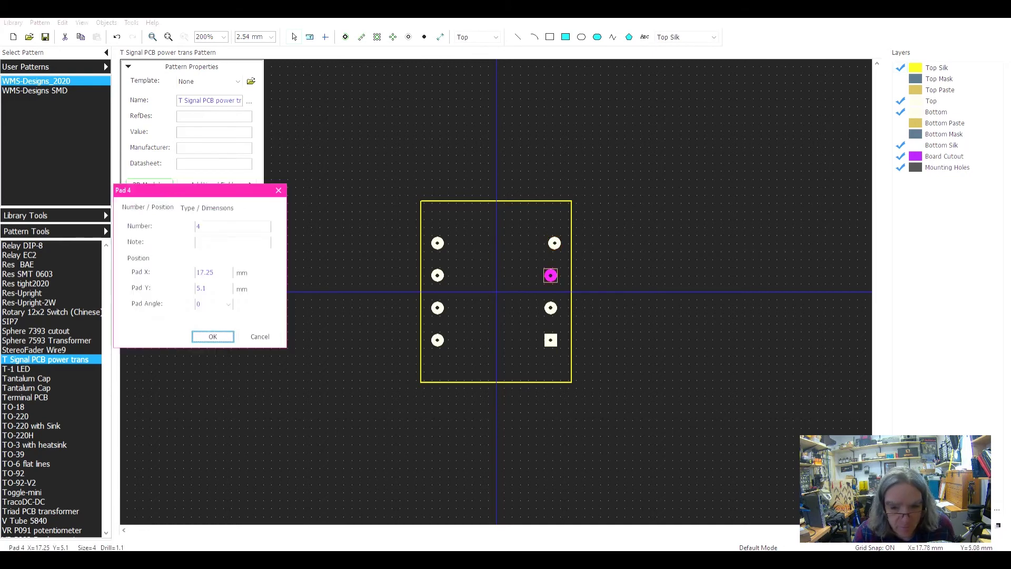
left_click_drag(217, 272, 196, 272)
key("ctrl+v")
left_click(212, 336)
left_click(550, 307)
double_click(550, 307)
left_click_drag(217, 272, 196, 272)
key("ctrl+v")
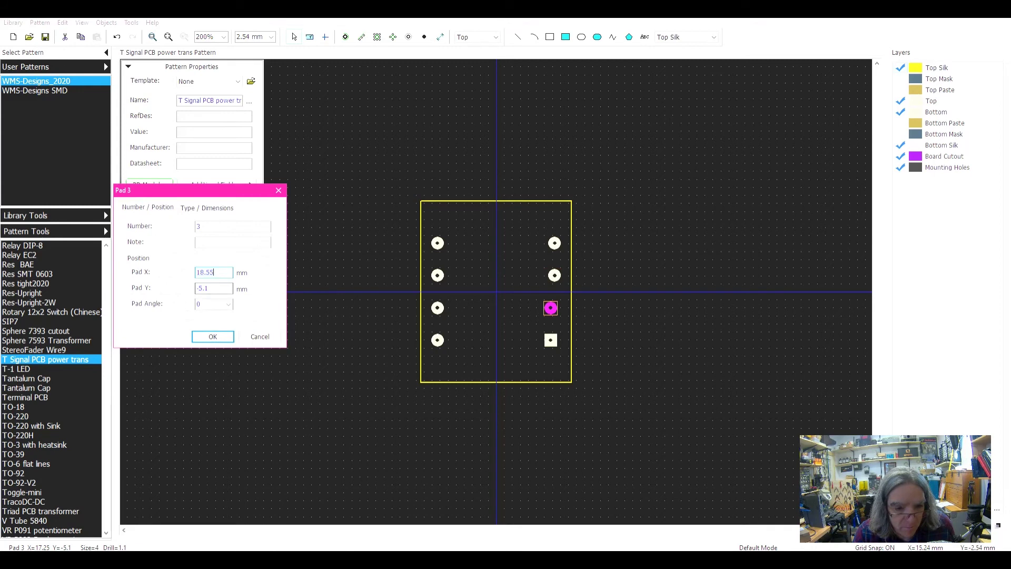
left_click(213, 336)
- Set the square pad 1's X position to 18.55 mm
double_click(551, 340)
left_click_drag(217, 272, 196, 272)
key("ctrl+v")
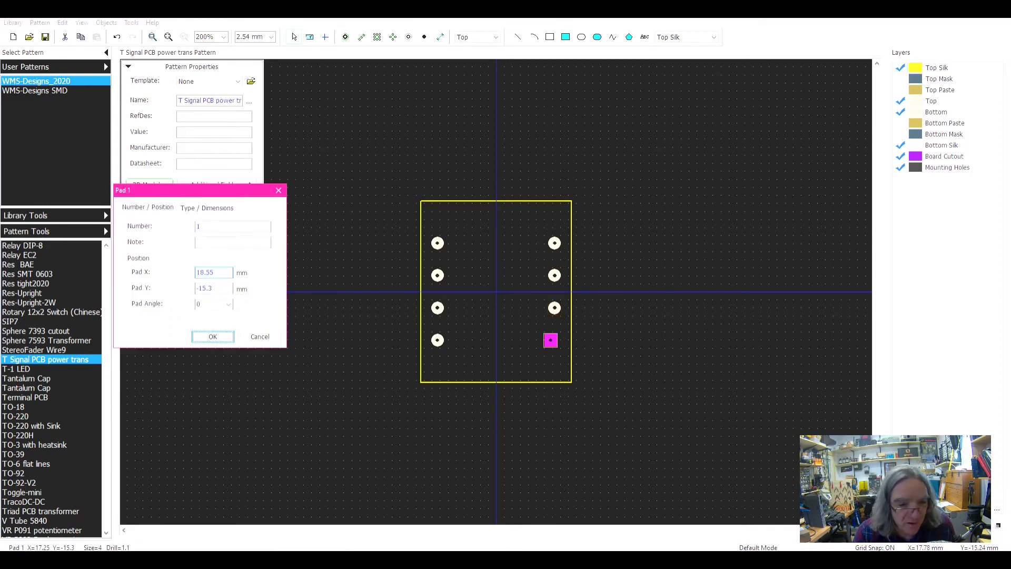
left_click(213, 336)
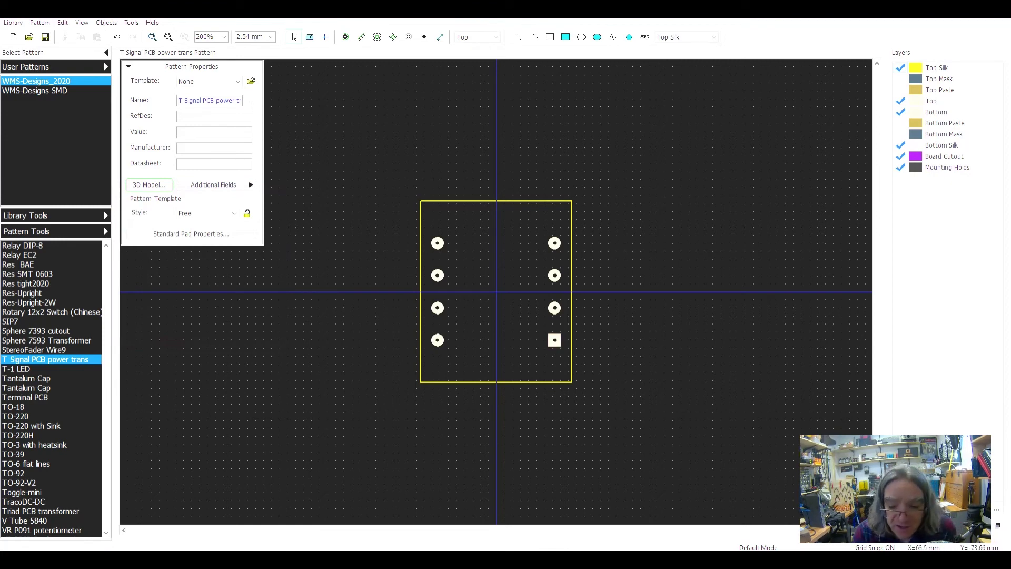
- Check the 3D model's pins against the moved pads, set its X shift to 34.5 mm and accept the settings
mouse_move(684, 559)
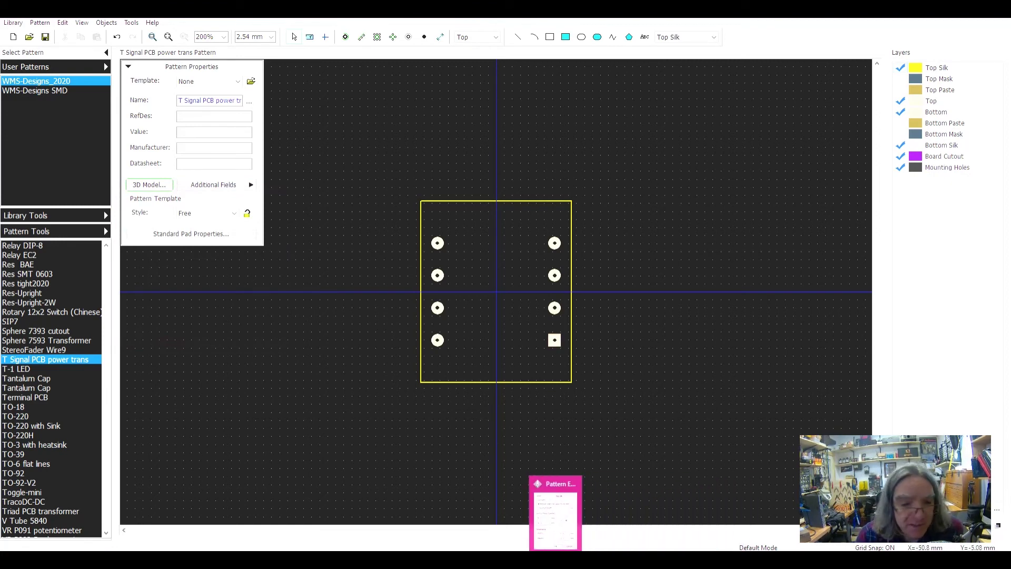
left_click(149, 184)
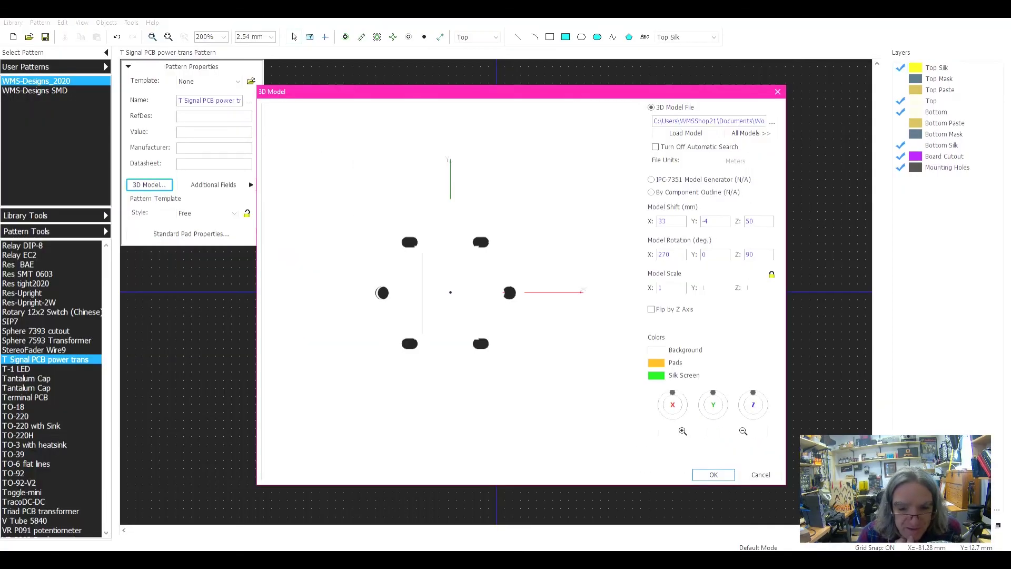
left_click_drag(516, 284, 348, 288)
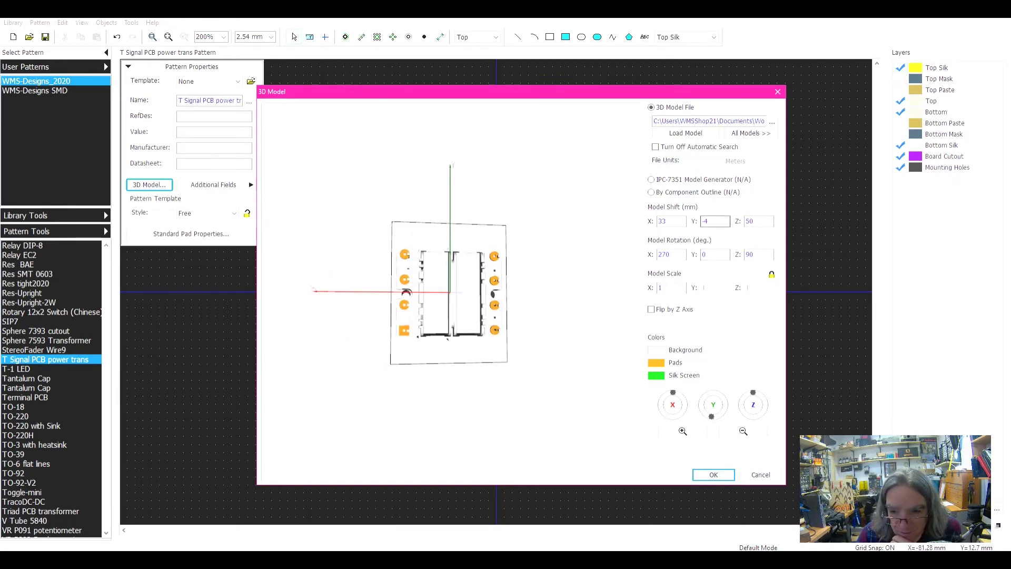
left_click_drag(667, 221, 662, 221)
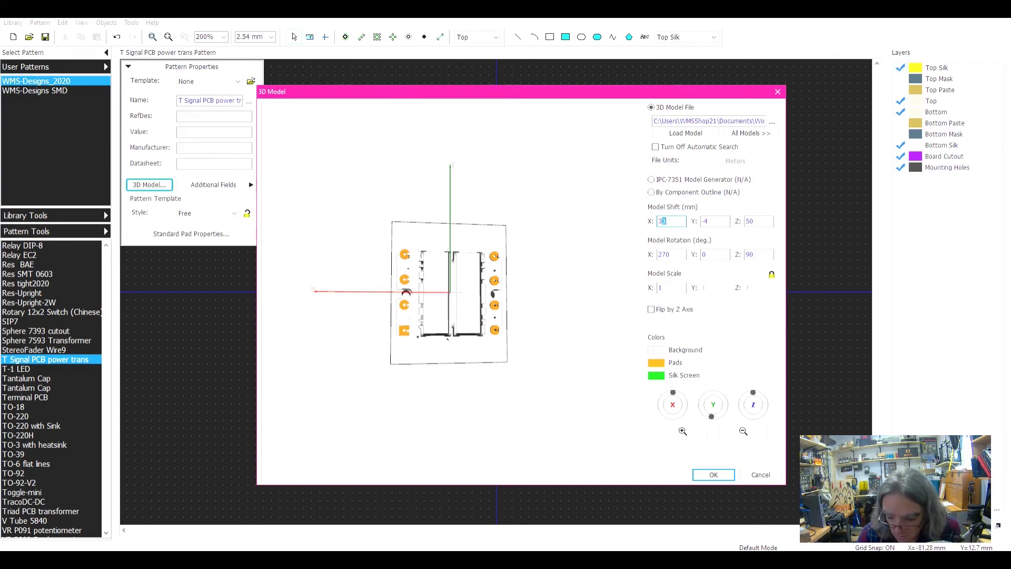
type("5")
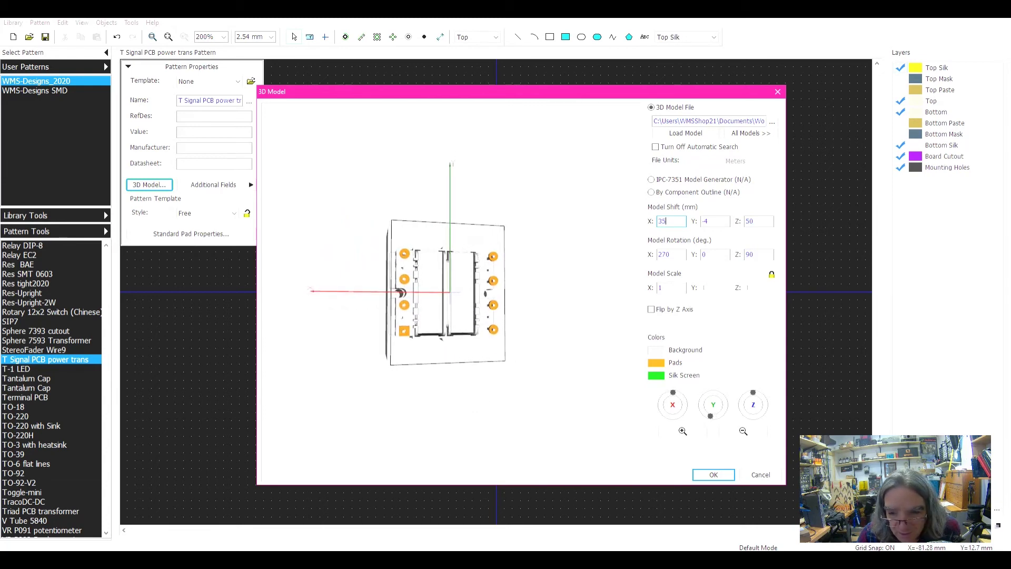
type("5")
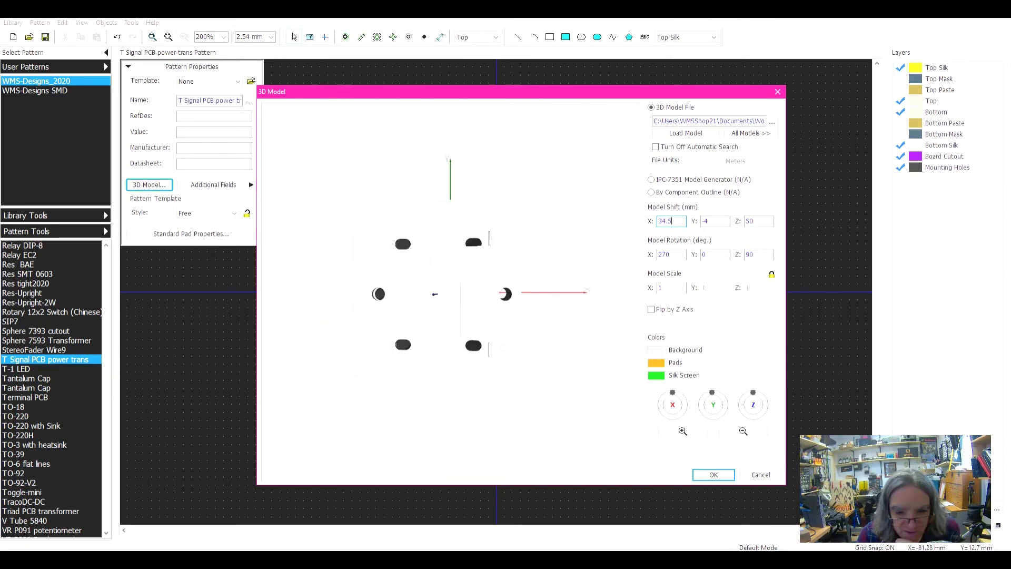
key("Return")
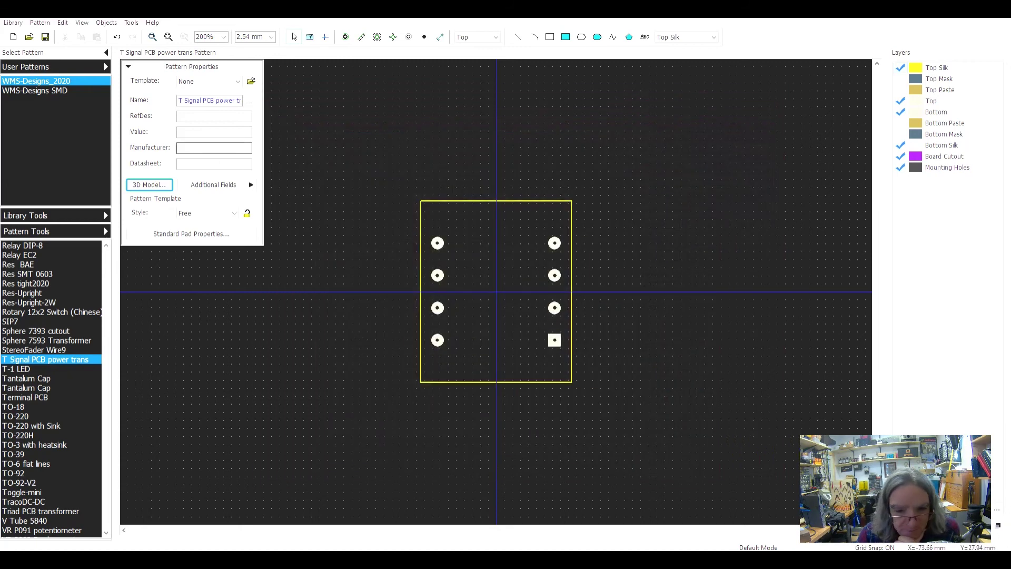
- Save the pattern library and switch to the Component Editor showing T Power Trans Signal
key("ctrl+s")
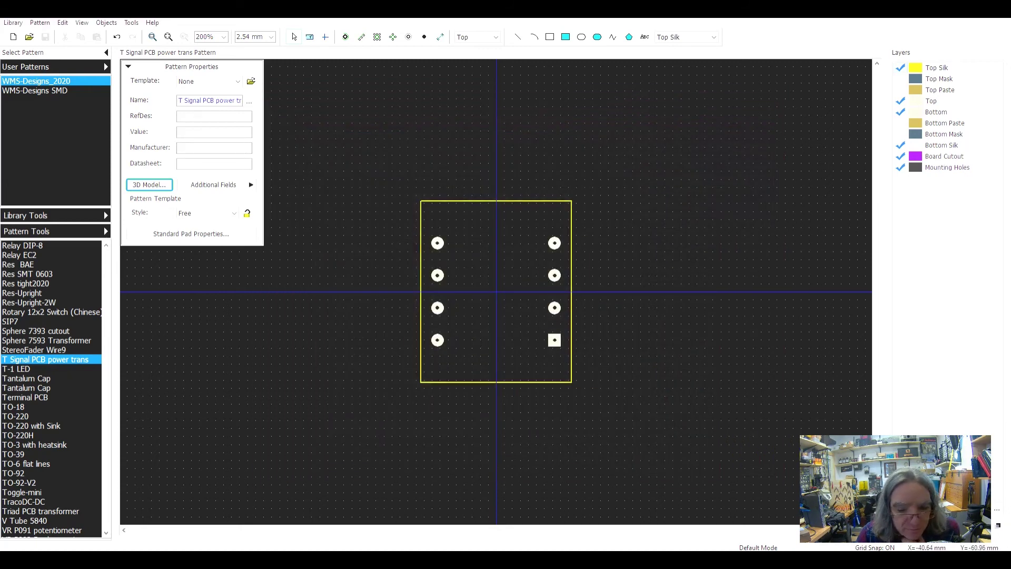
key("alt+Tab")
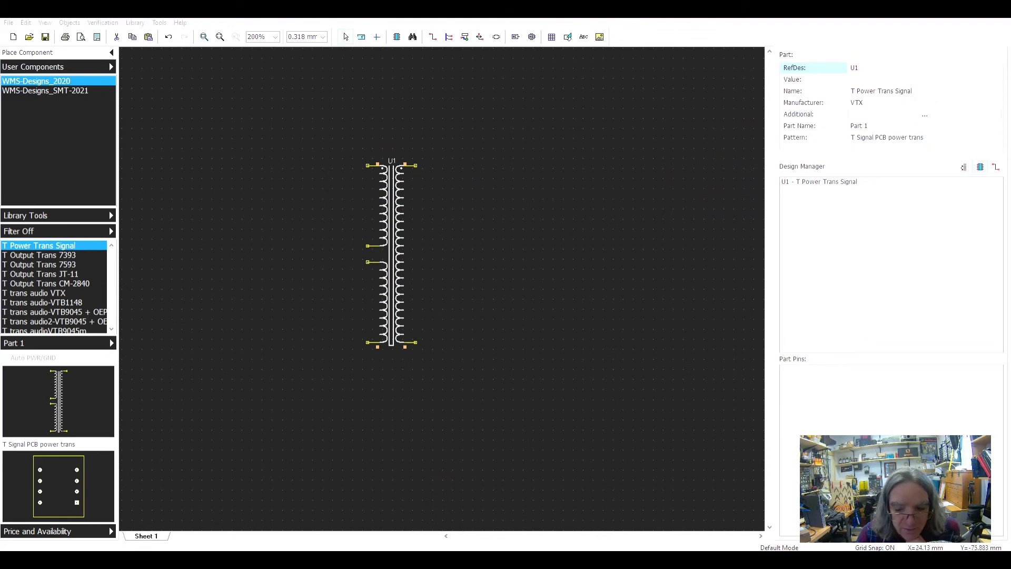
key("alt+Tab")
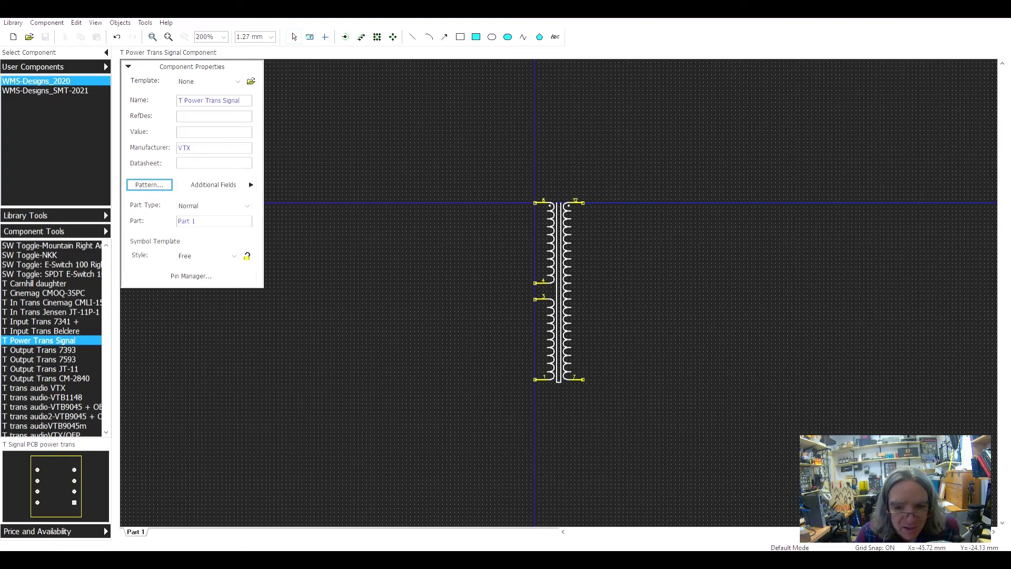
- Reattach the updated T Signal PCB power trans pattern to the T Power Trans Signal component and save the component library
left_click(150, 185)
left_click(724, 399)
left_click(732, 406)
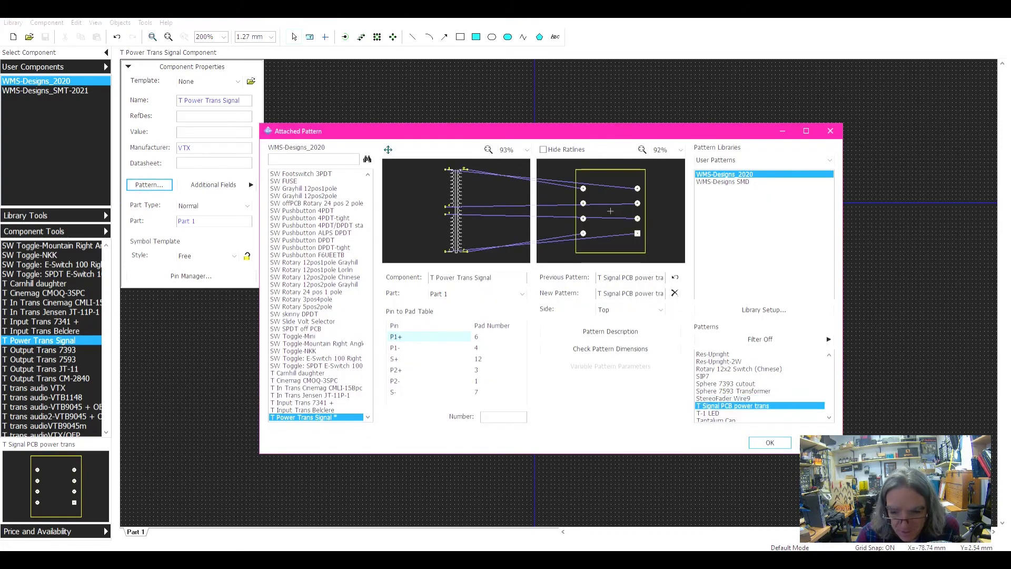
key("Return")
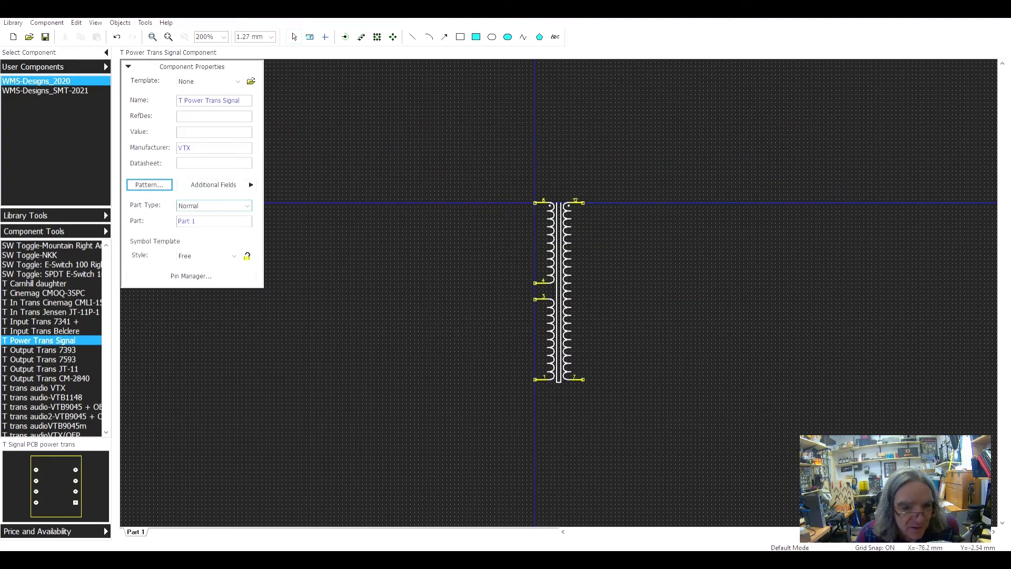
left_click(149, 184)
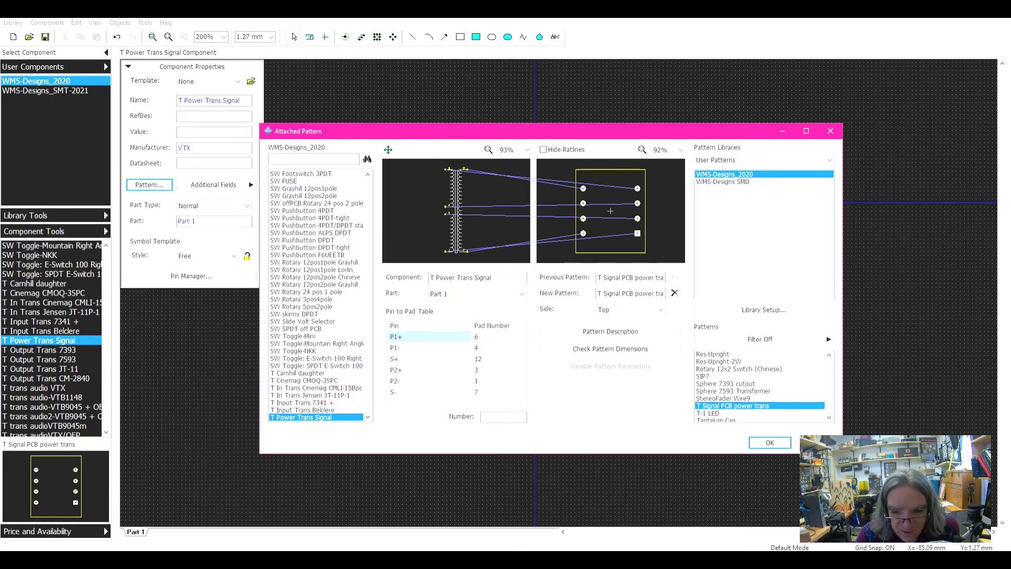
left_click(816, 443)
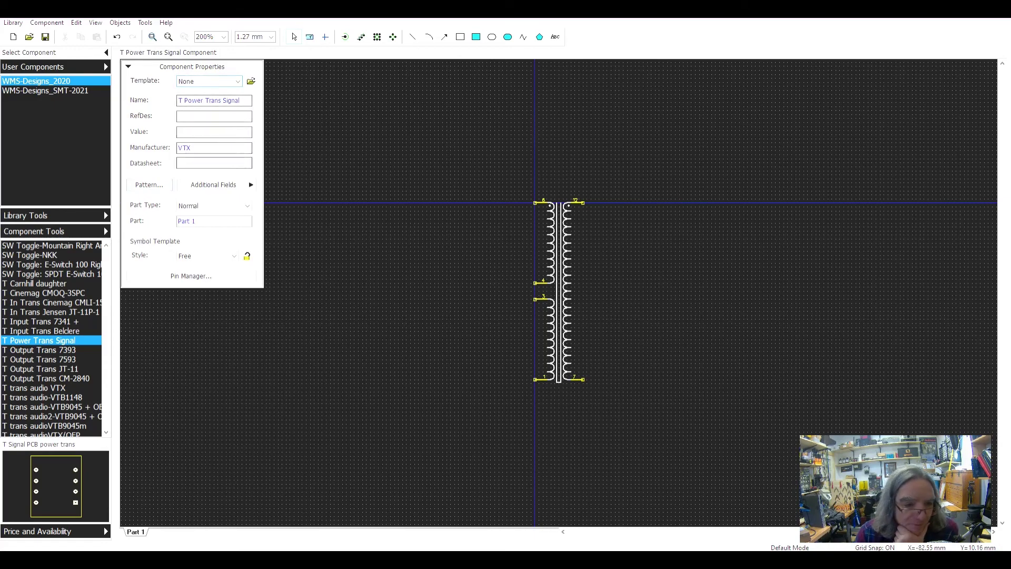
key("ctrl+s")
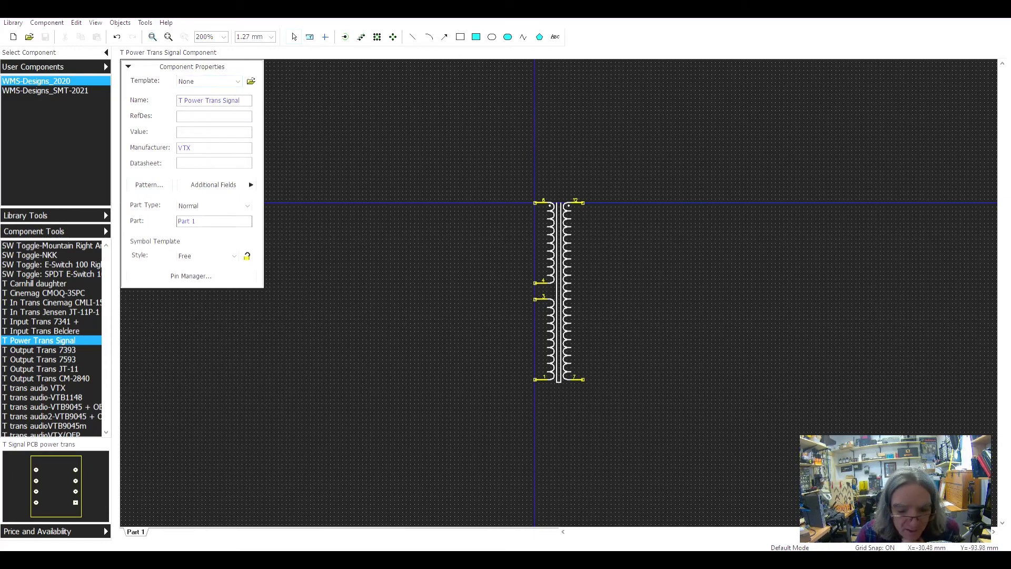
- Switch to the schematic and update the selected transformer part U1 from the library
key("alt+Tab")
right_click(389, 251)
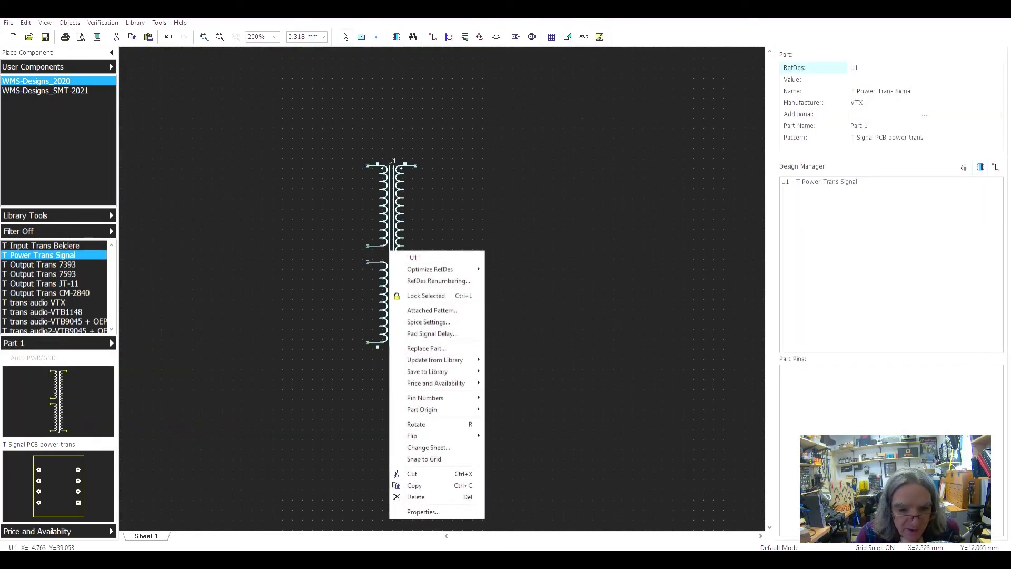
mouse_move(442, 359)
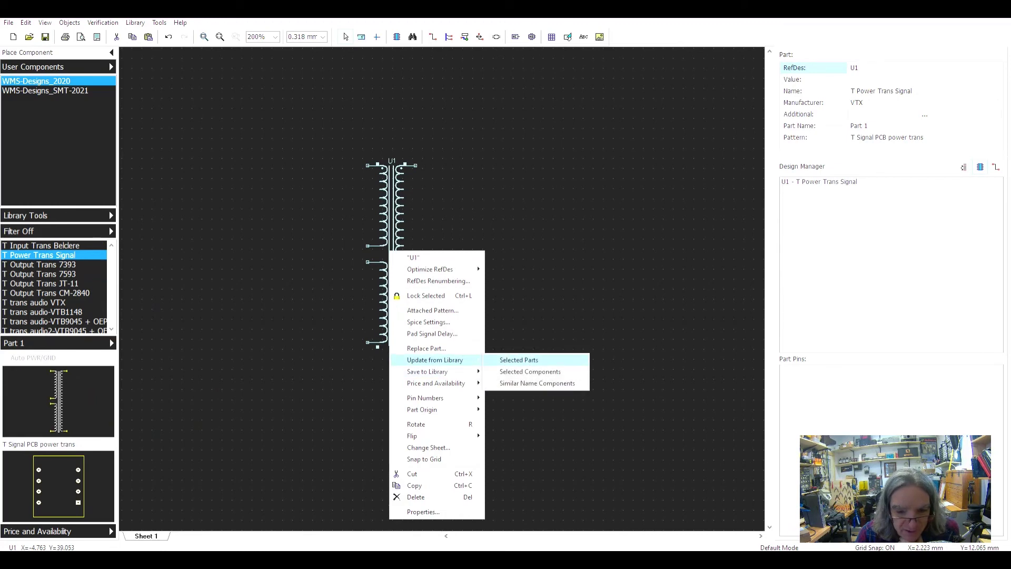
left_click(509, 360)
right_click(390, 289)
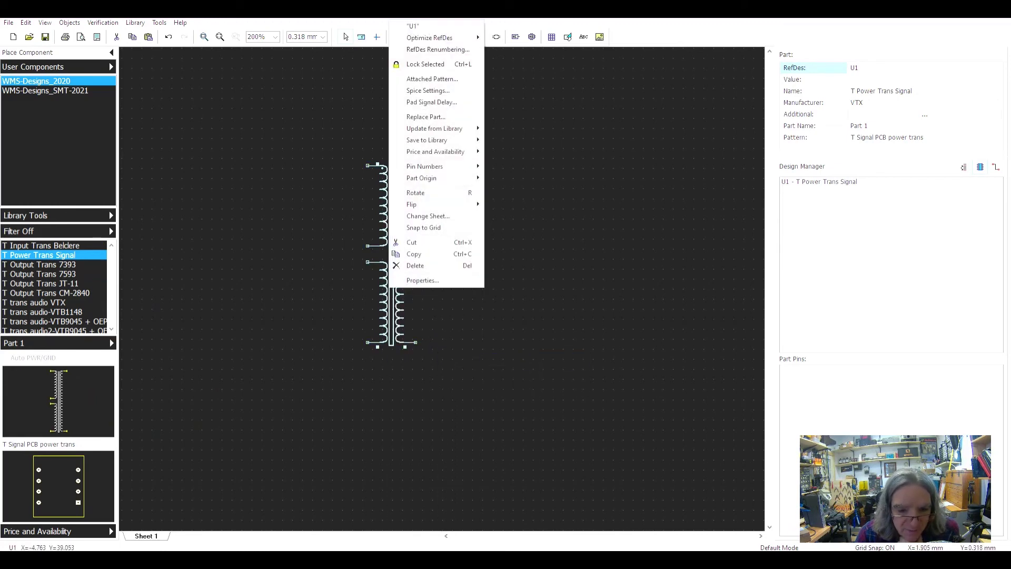
mouse_move(442, 128)
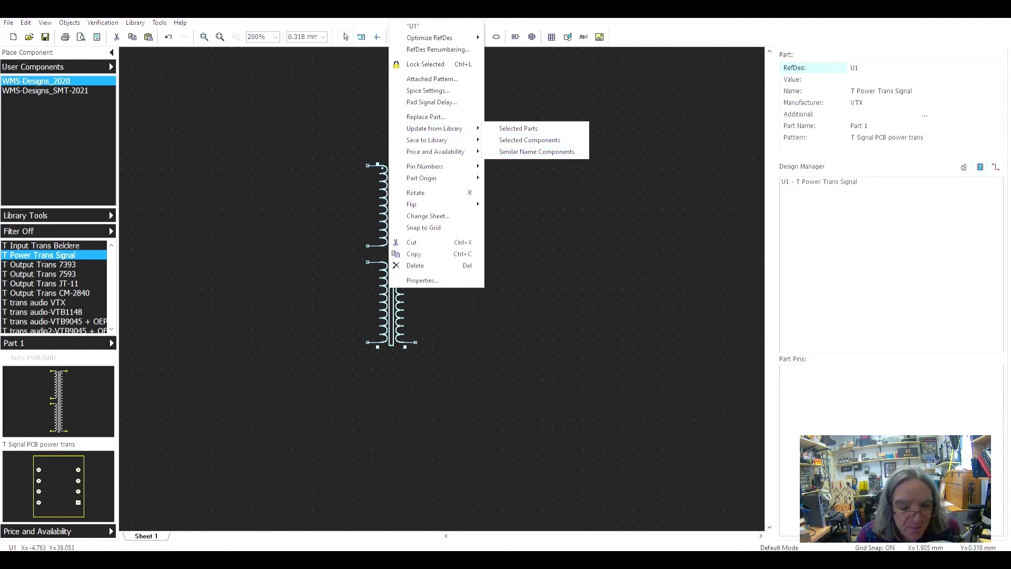
left_click(472, 295)
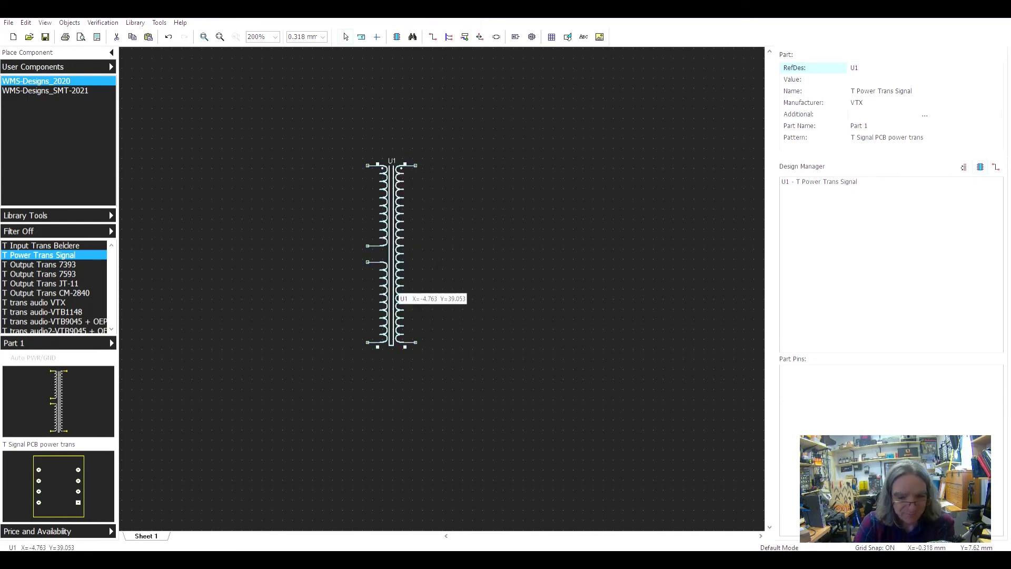
right_click(398, 297)
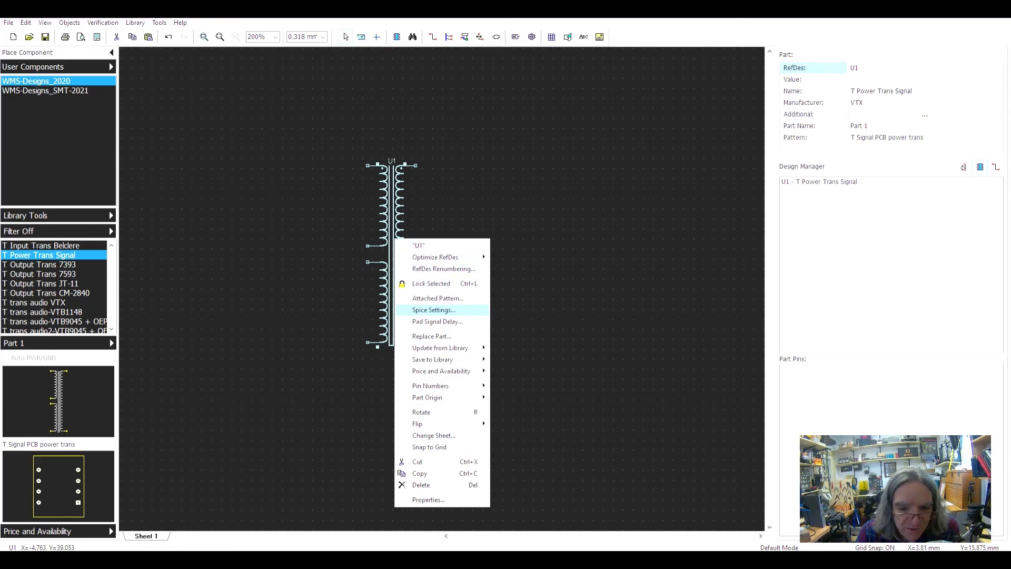
mouse_move(440, 347)
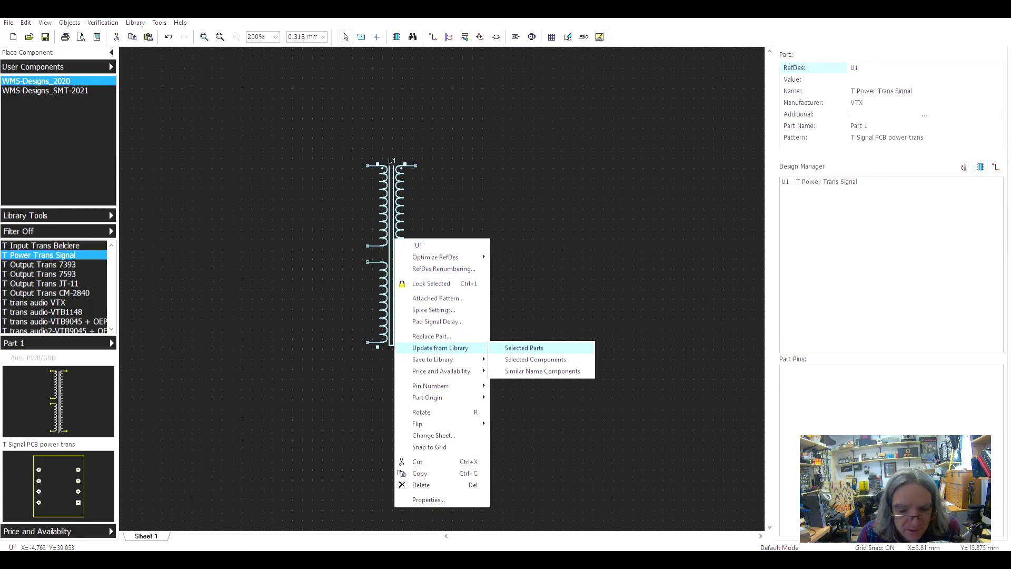
left_click(523, 348)
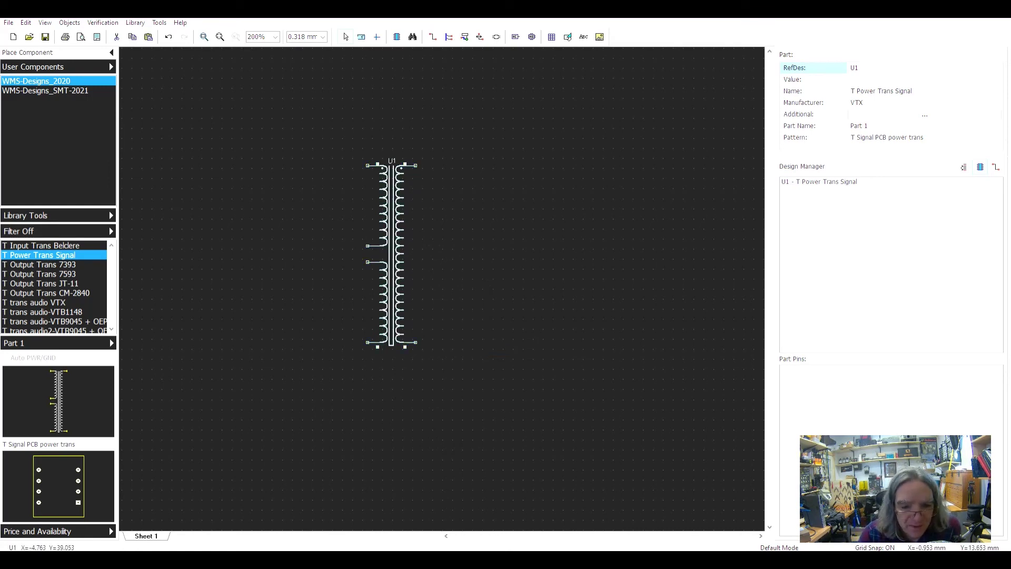
- Check the pattern attached to U1 and its pin-to-pad connections in the schematic, leaving them as they are
right_click(379, 245)
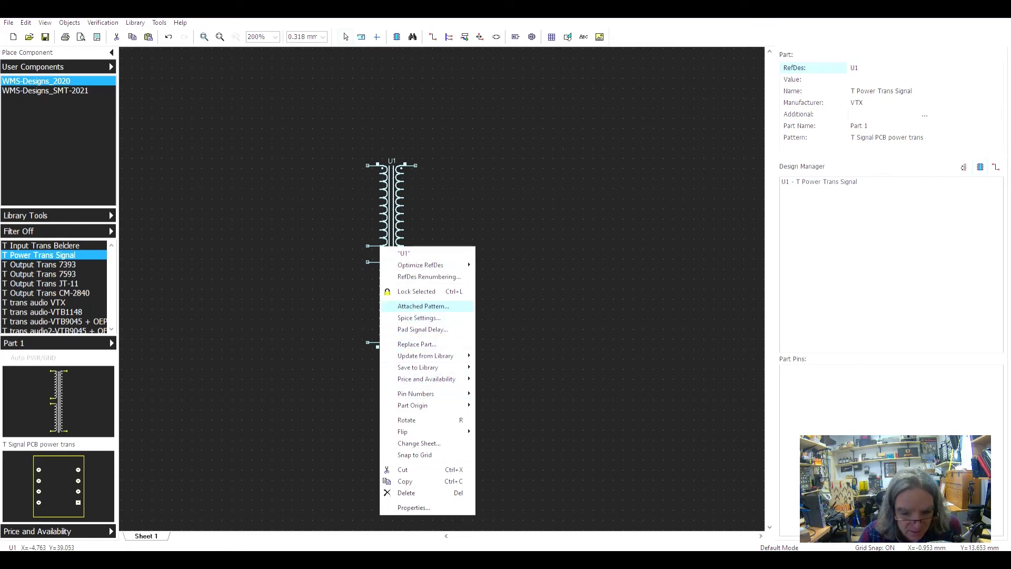
left_click(422, 306)
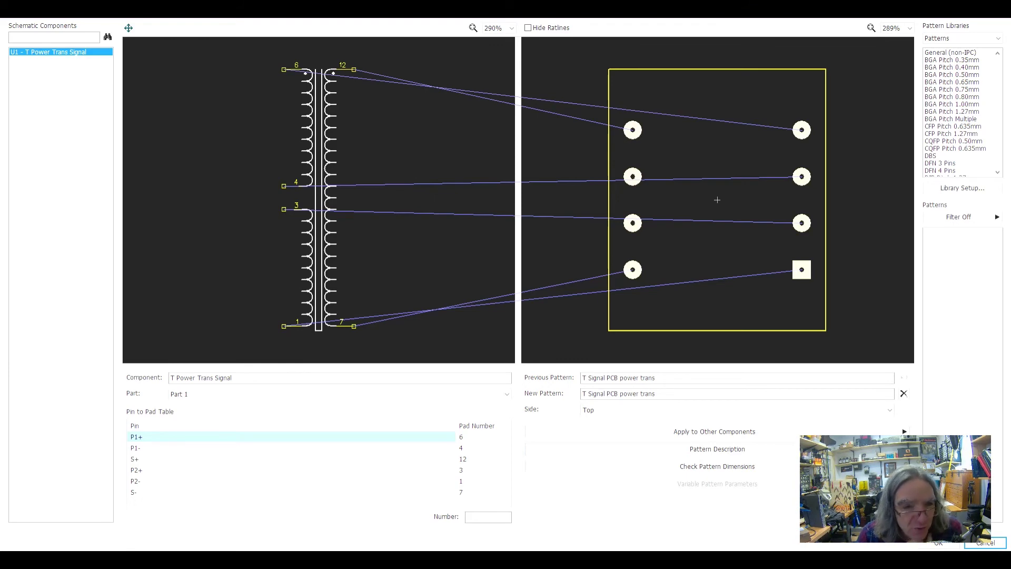
left_click(986, 543)
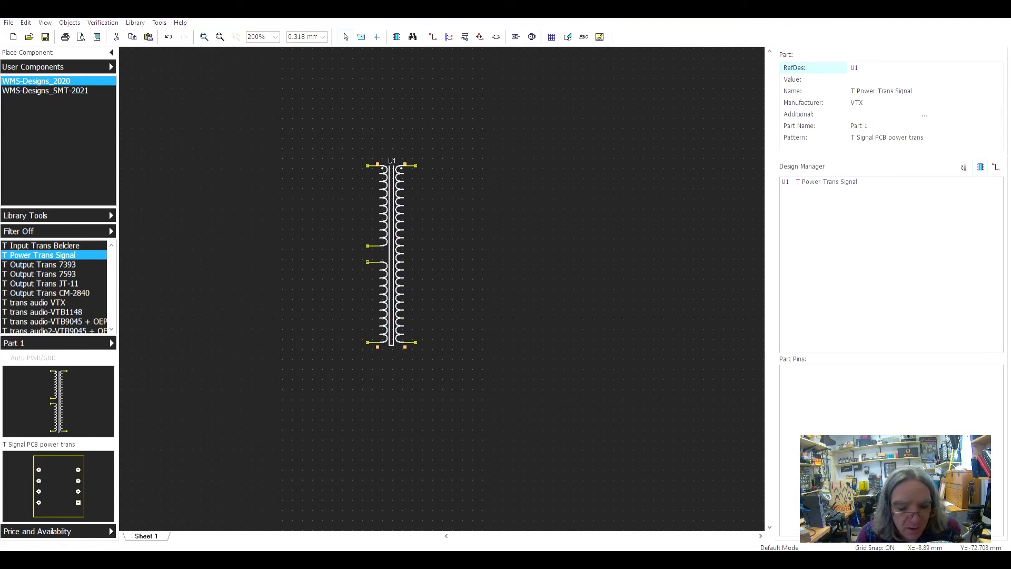
- Save the schematic to the Desktop as Transformer PCB and switch to the PCB Layout editor
key("ctrl+s")
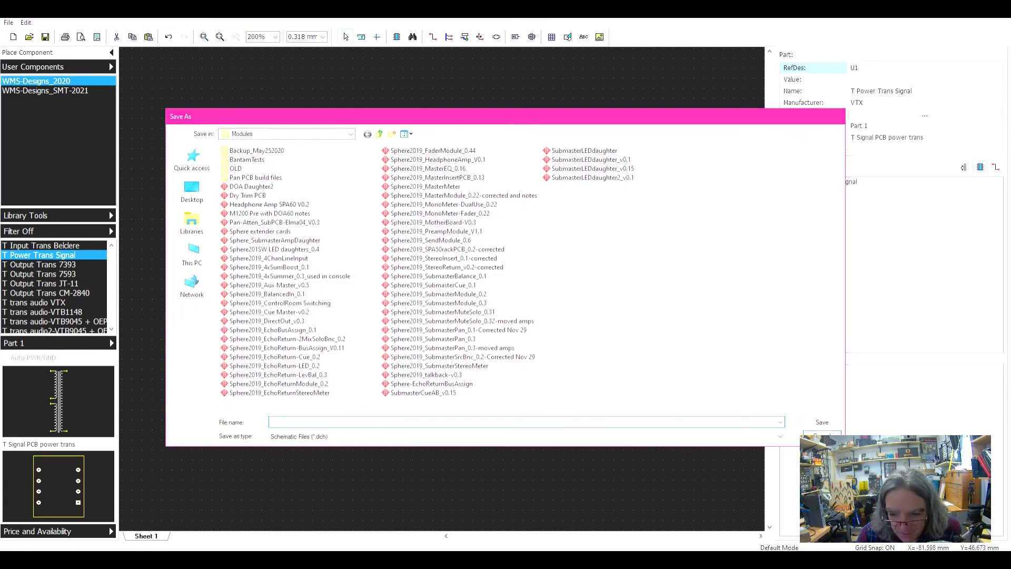
key("Escape")
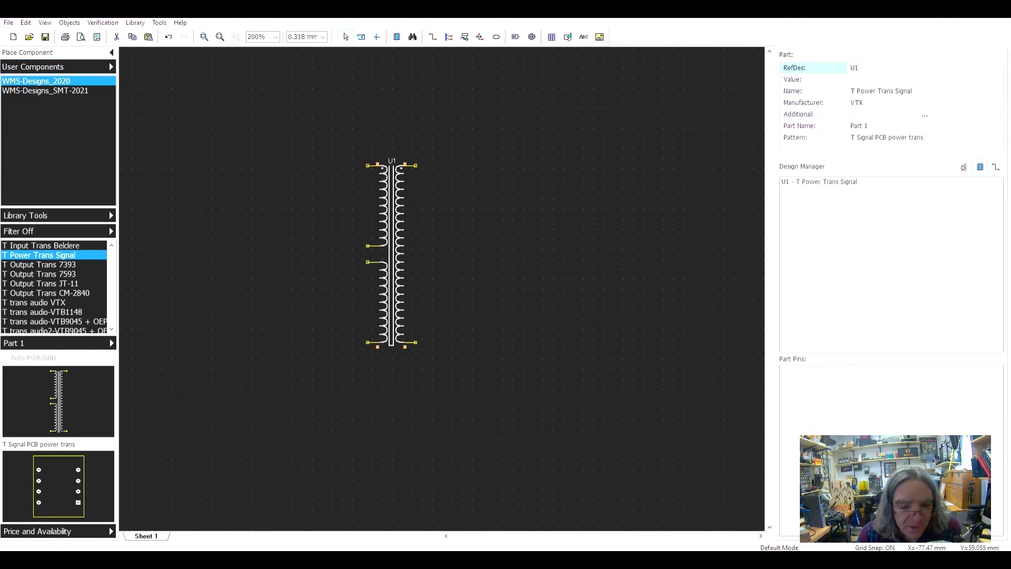
left_click(8, 23)
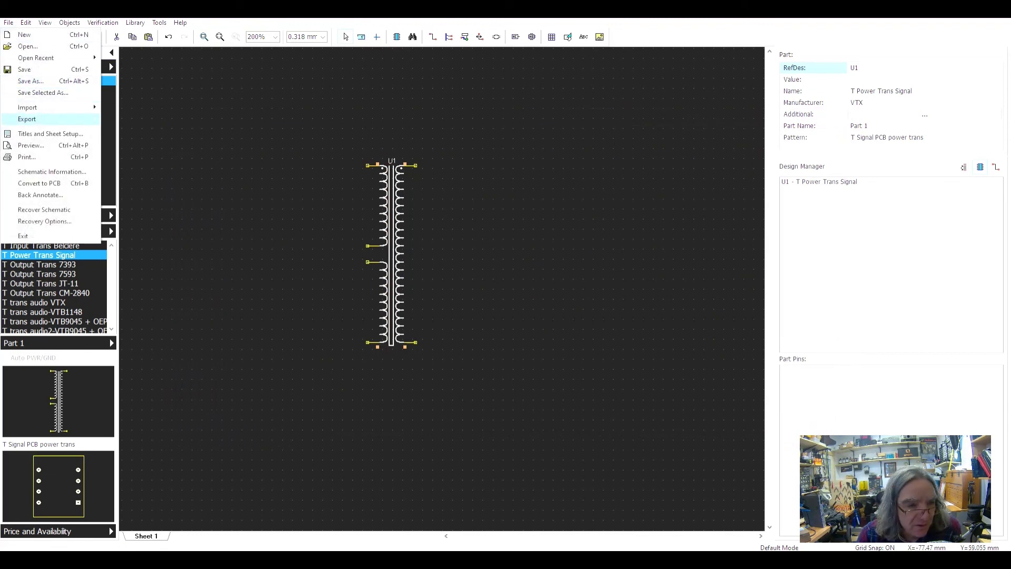
key("Up")
key("Up")
key("Down")
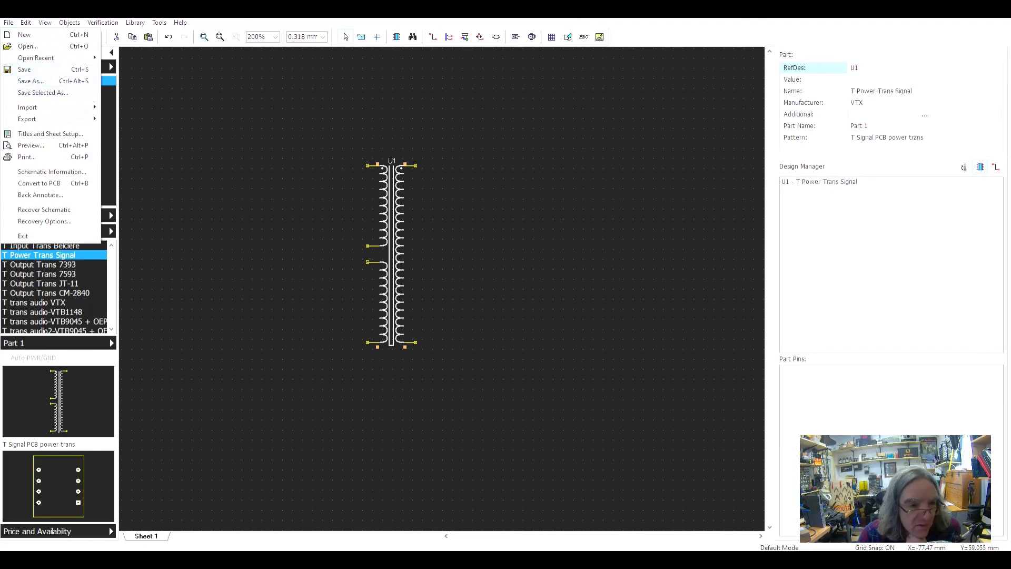
key("Return")
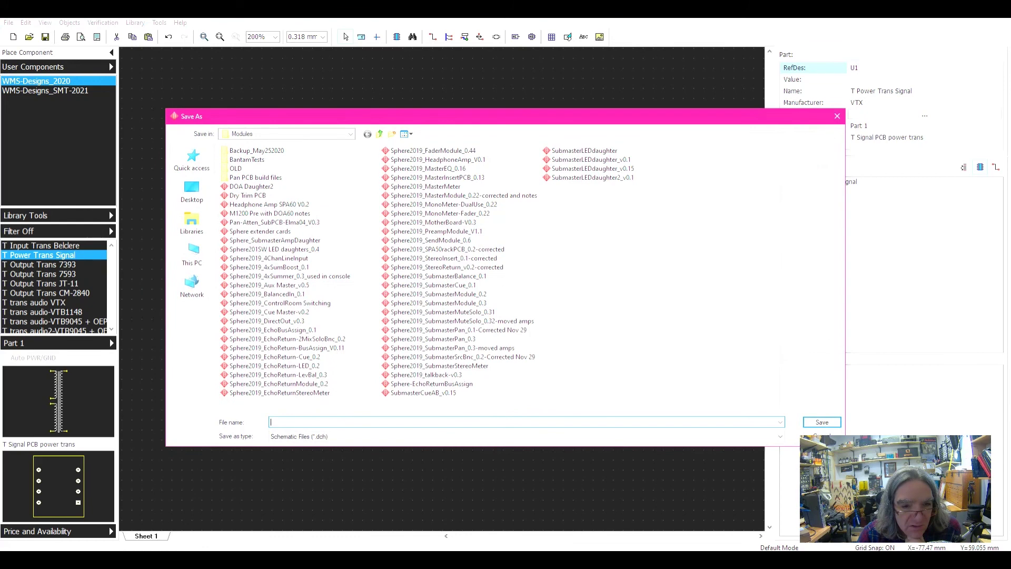
left_click(192, 191)
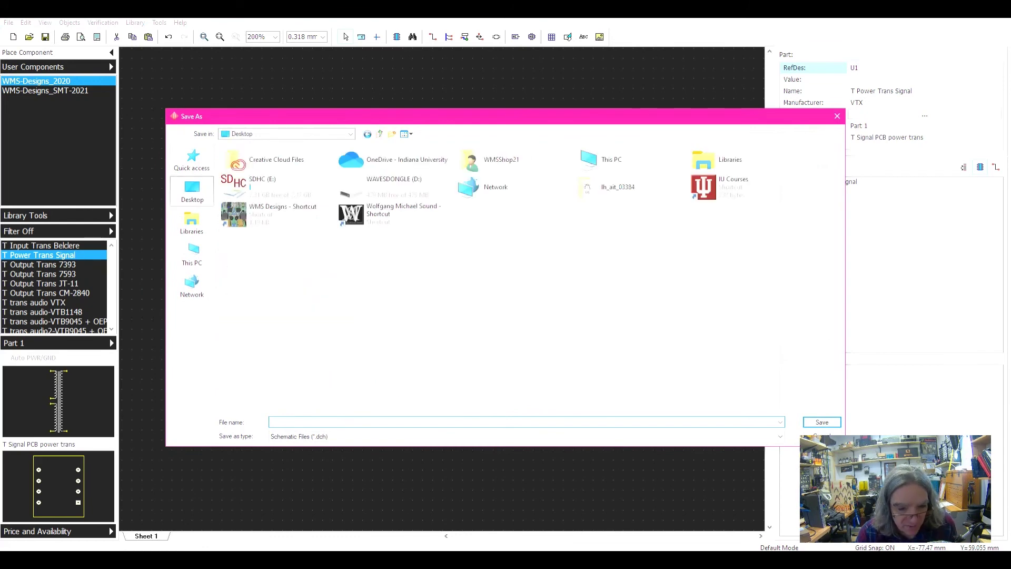
type("Transforme")
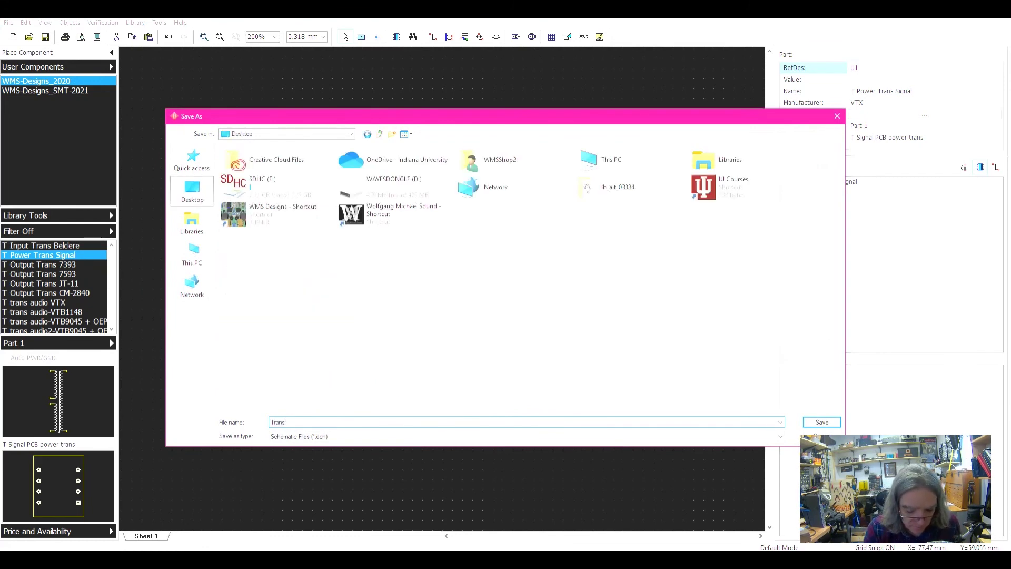
type("r PS")
key("Return")
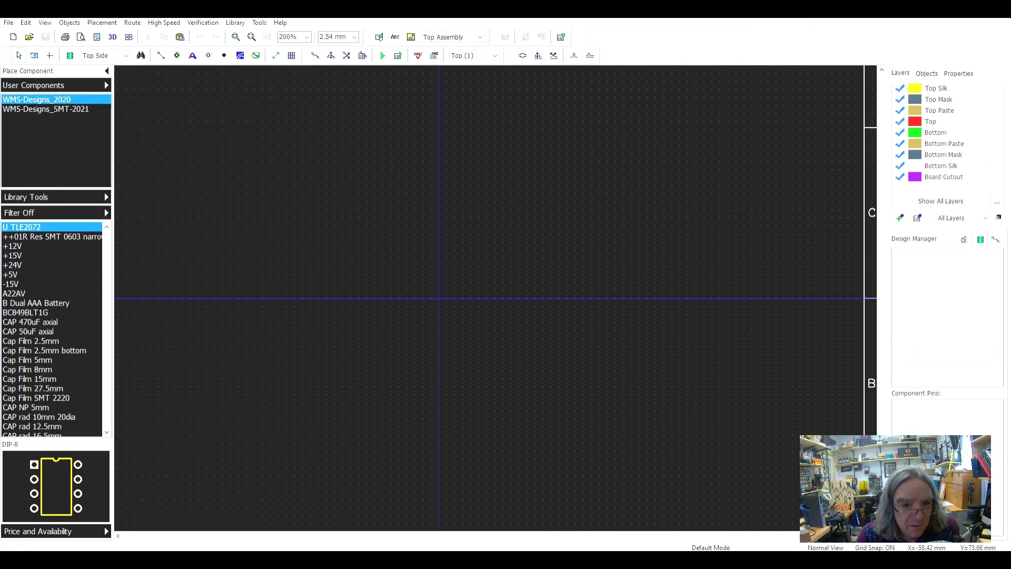
- Draw a rectangular board outline about 109 mm wide and 71 mm high around the layout origin
left_click(256, 56)
left_click(334, 193)
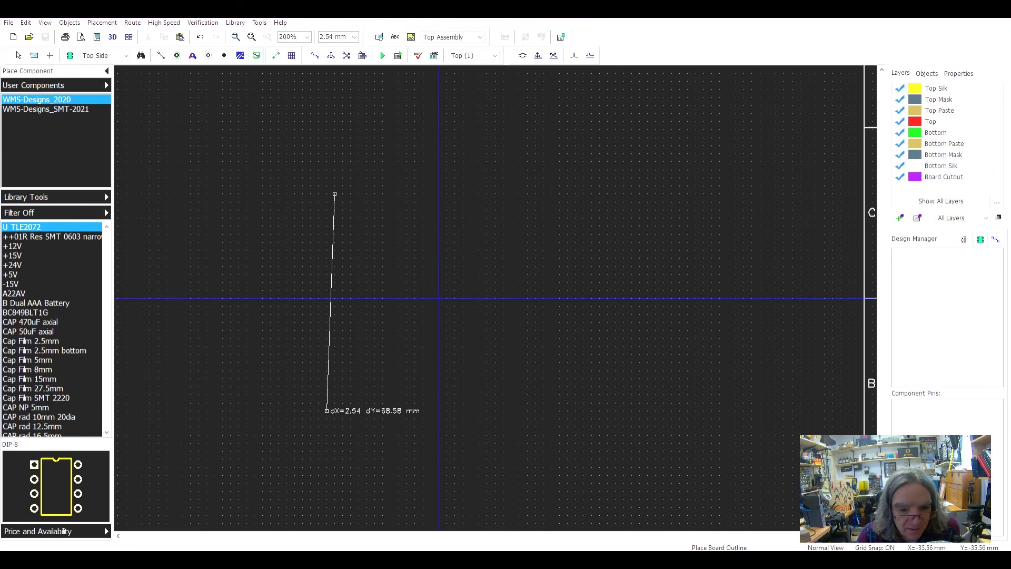
left_click(335, 419)
left_click(680, 419)
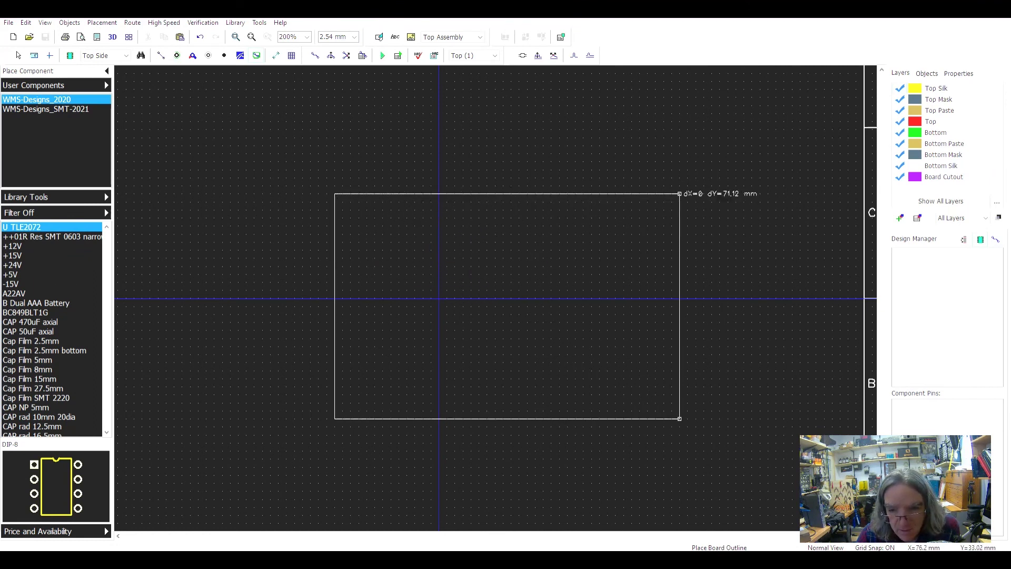
double_click(680, 194)
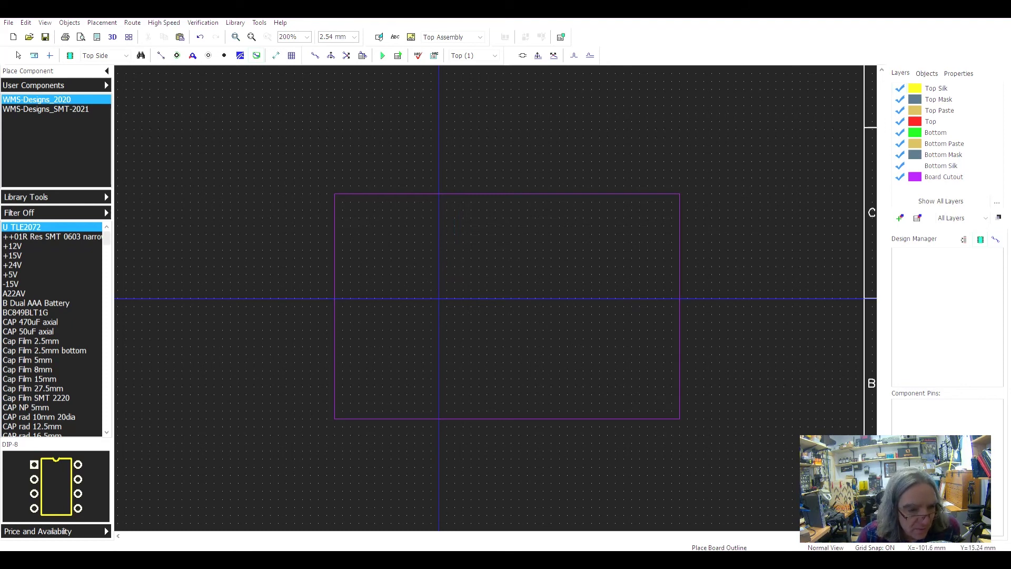
- Set Transformer PCB.dch from the Desktop as the layout's related schematic and renew the layout from it
left_click_drag(106, 238, 106, 253)
left_click(8, 23)
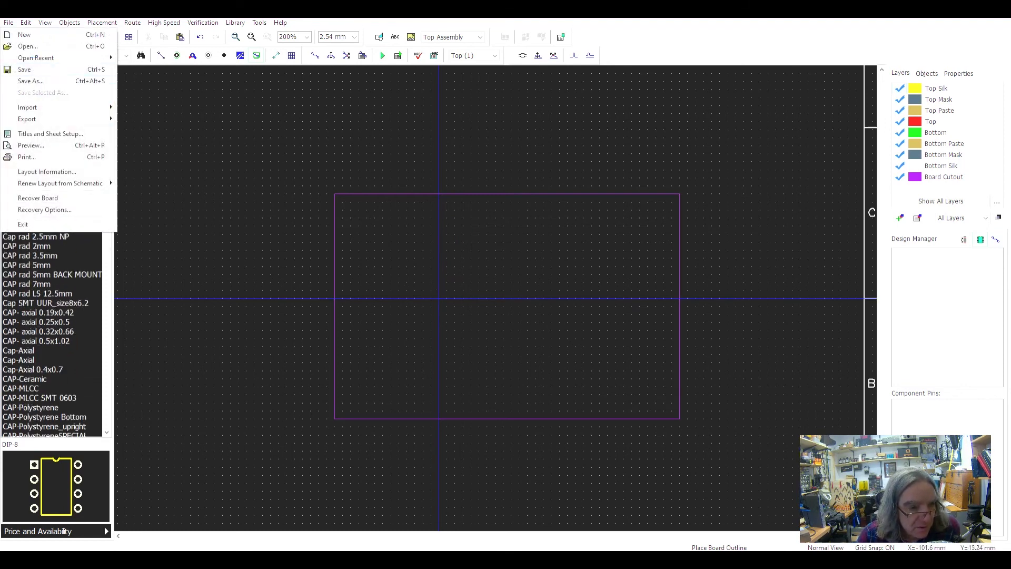
left_click(45, 172)
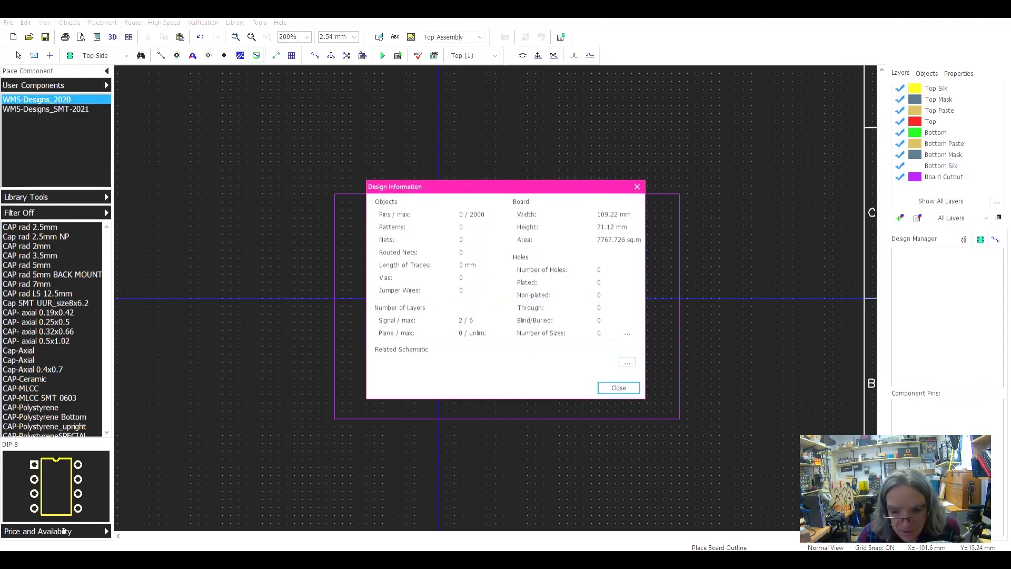
left_click(627, 363)
left_click(297, 250)
double_click(489, 296)
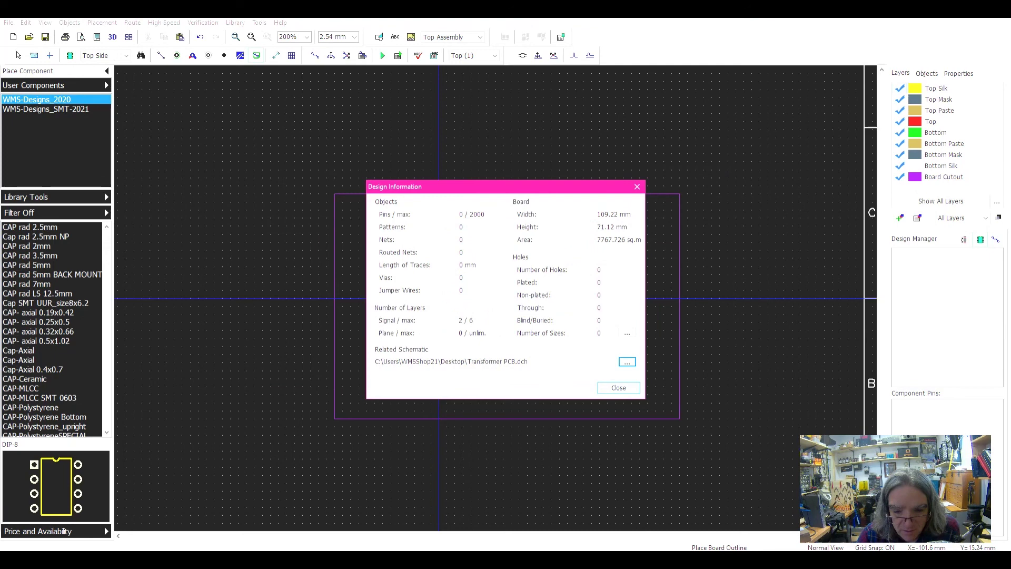
left_click(618, 388)
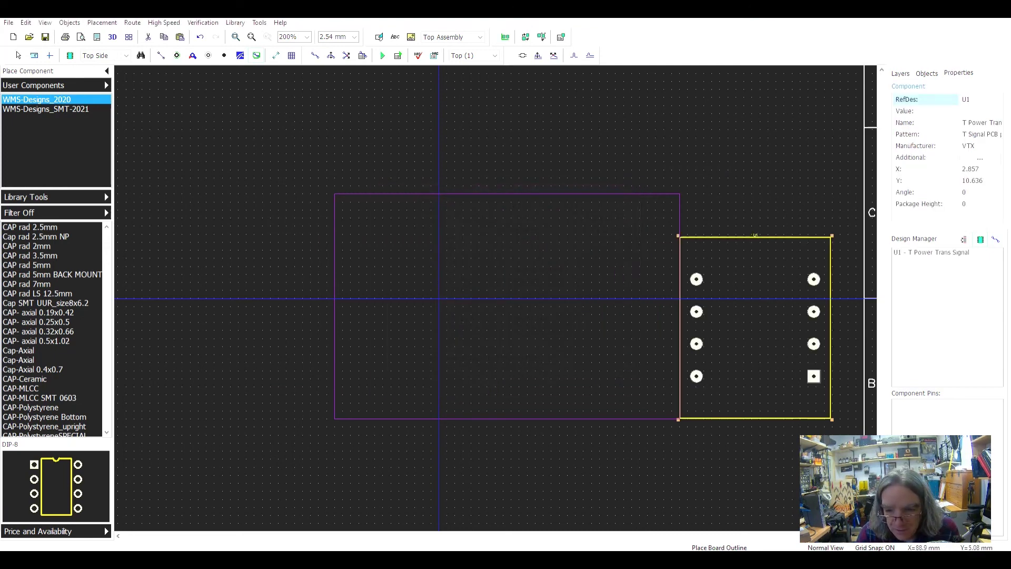
- Move transformer U1 inside the board outline to X 20.32, Y -2.54 mm, and inspect the board in 3D
left_click_drag(728, 274, 480, 251)
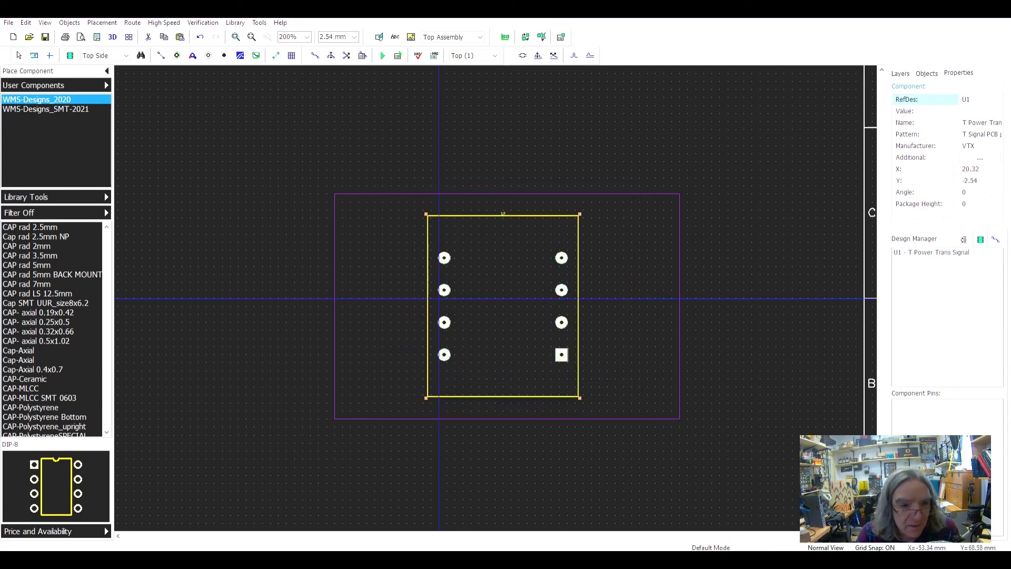
left_click(113, 37)
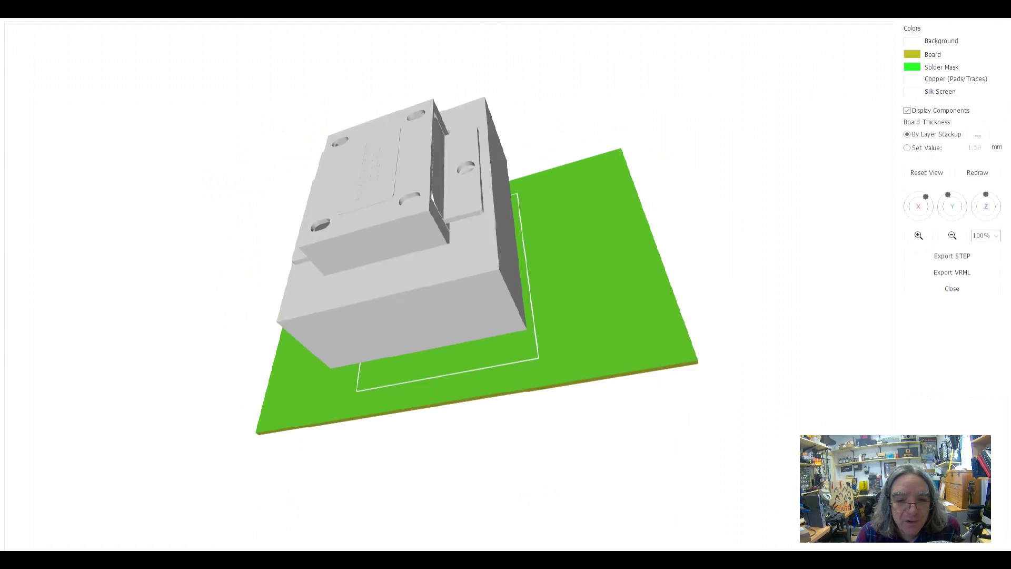
left_click(952, 289)
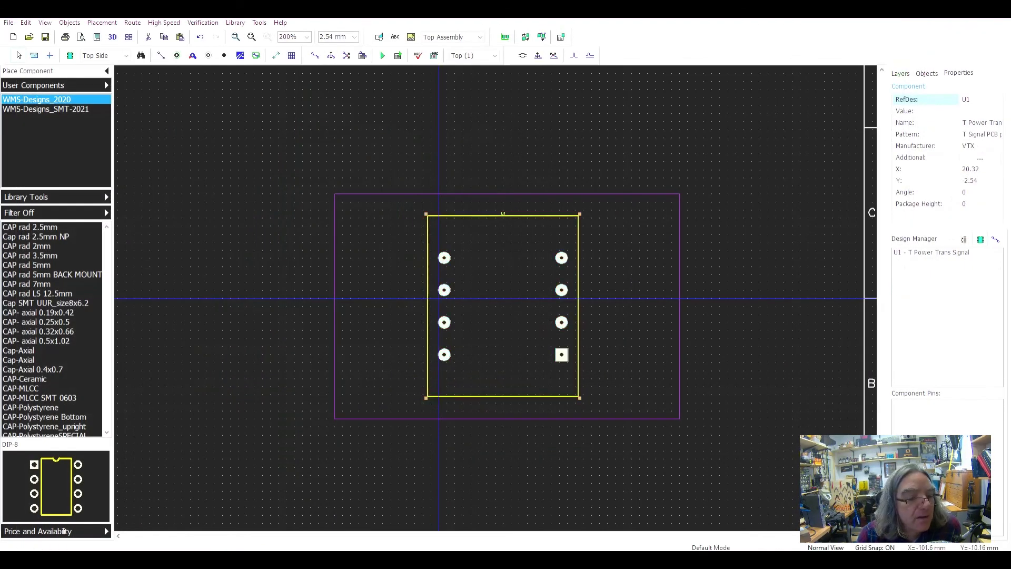
- Place an R Res 0.4 narrowSym resistor inside the board outline, to the left of the transformer's upper end
left_click_drag(106, 253, 106, 358)
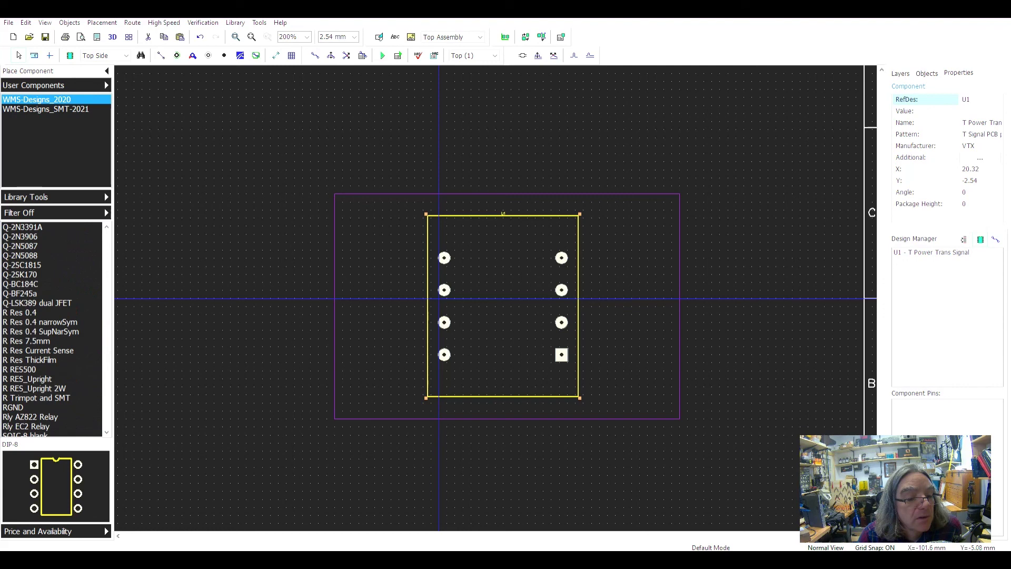
left_click(40, 322)
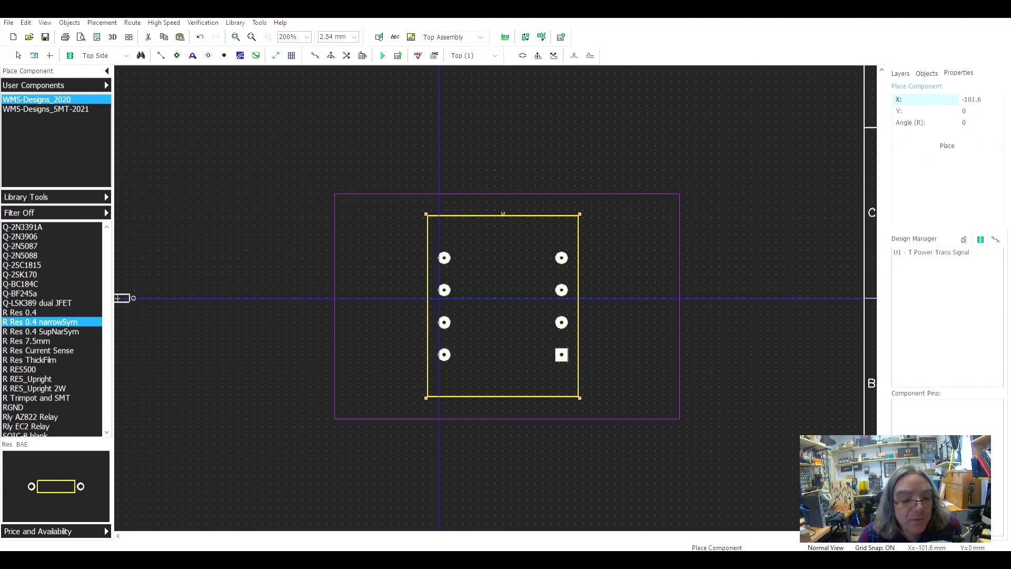
left_click(383, 242)
key("Escape")
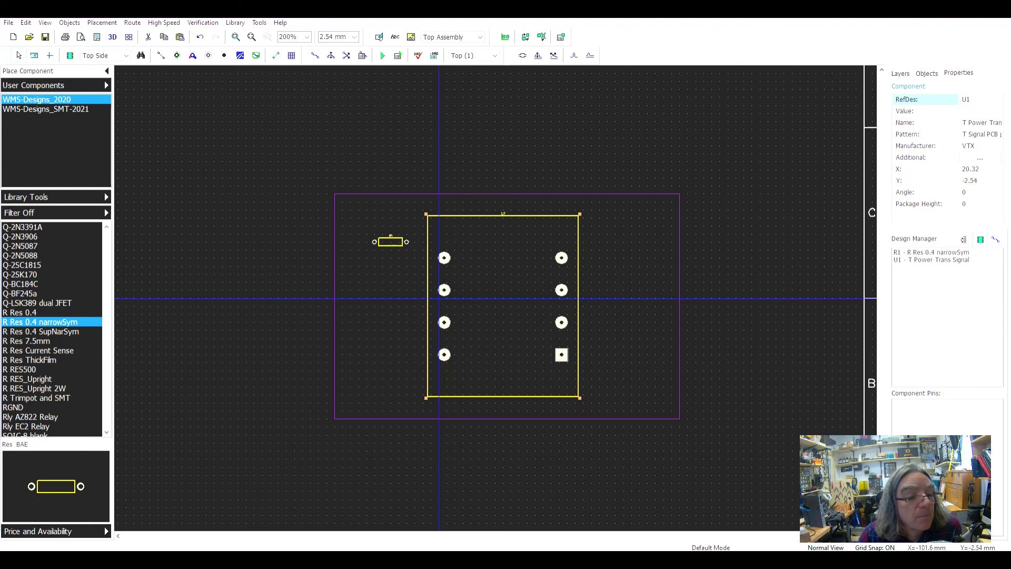
- Place a Q-2N3391A transistor directly below the resistor on the board
scroll(52, 327, "up", 1)
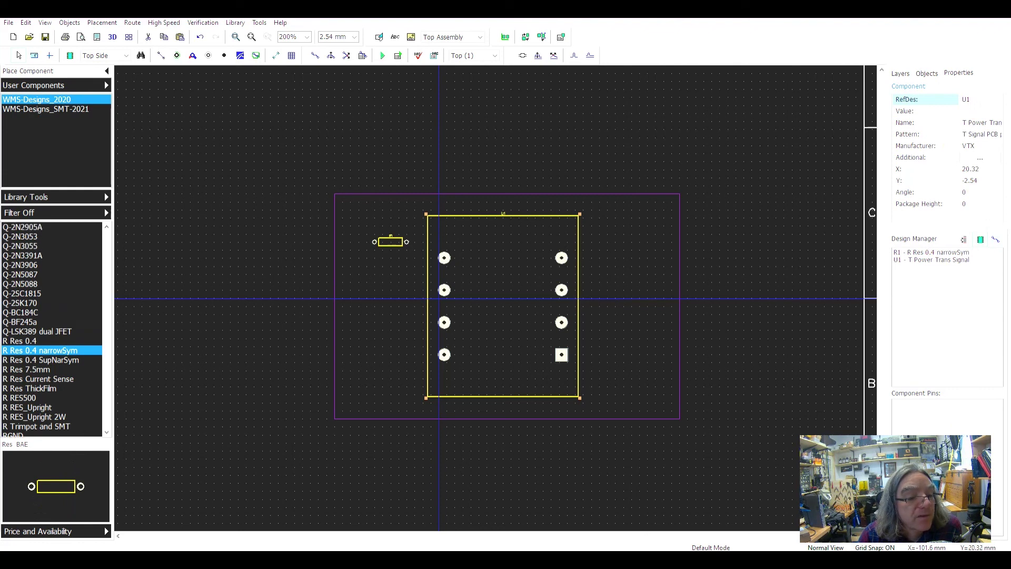
left_click(22, 256)
left_click(390, 279)
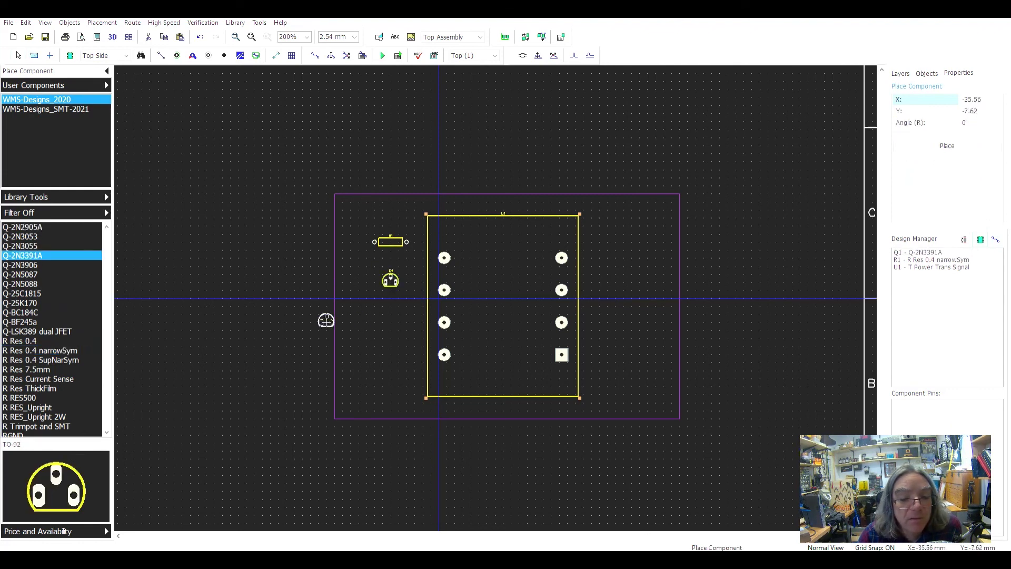
key("Escape")
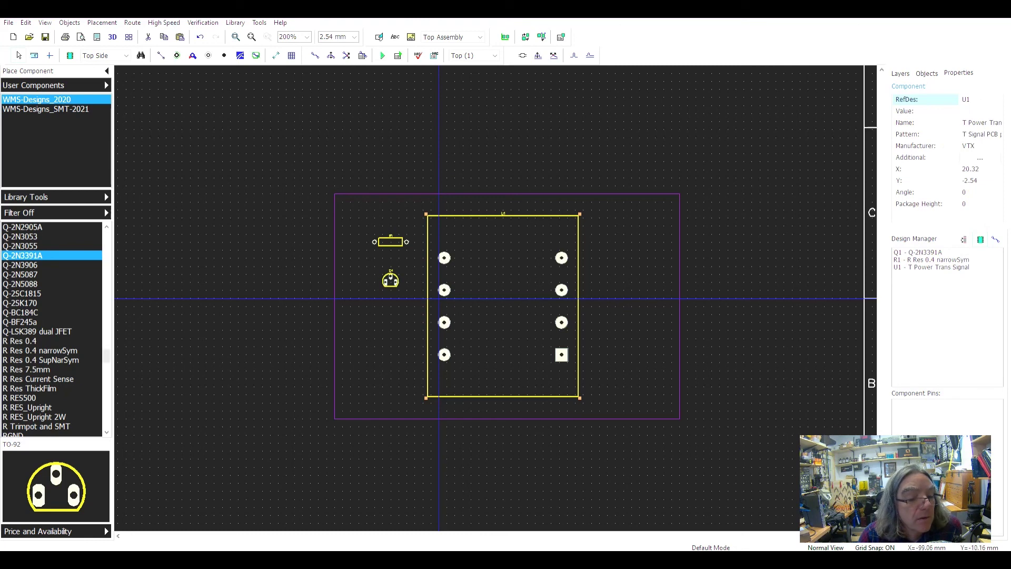
- Place a J XLR_NC3FAAV connector in the board's lower-left corner and replace it with a J XLR_NC3MAAH
left_click_drag(106, 355, 106, 331)
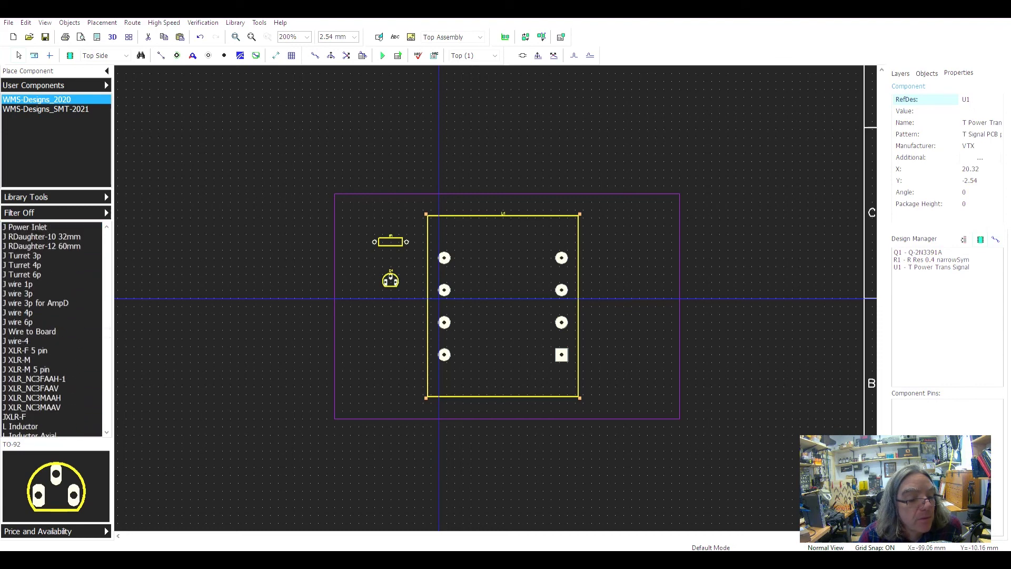
left_click(33, 388)
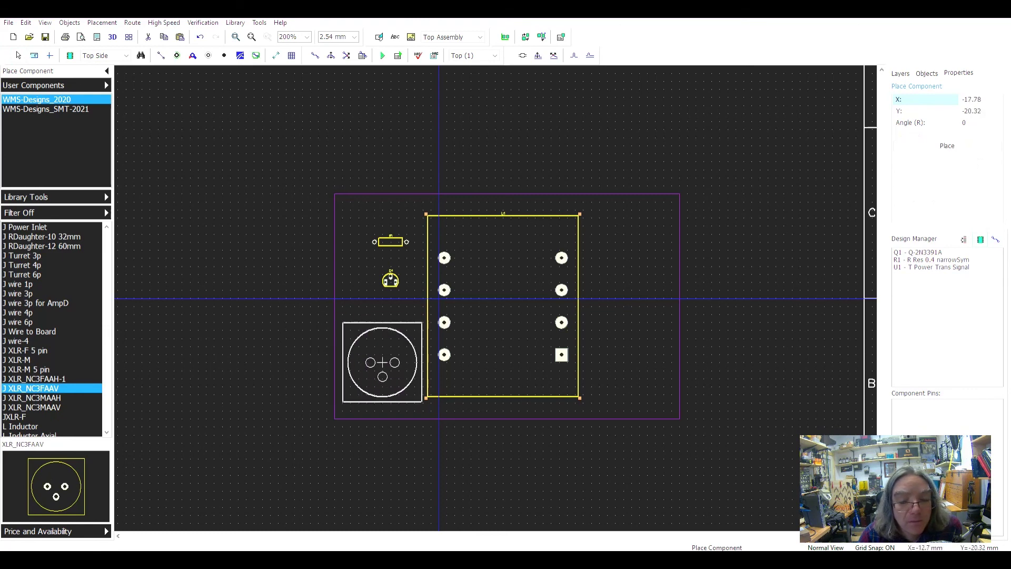
left_click(382, 363)
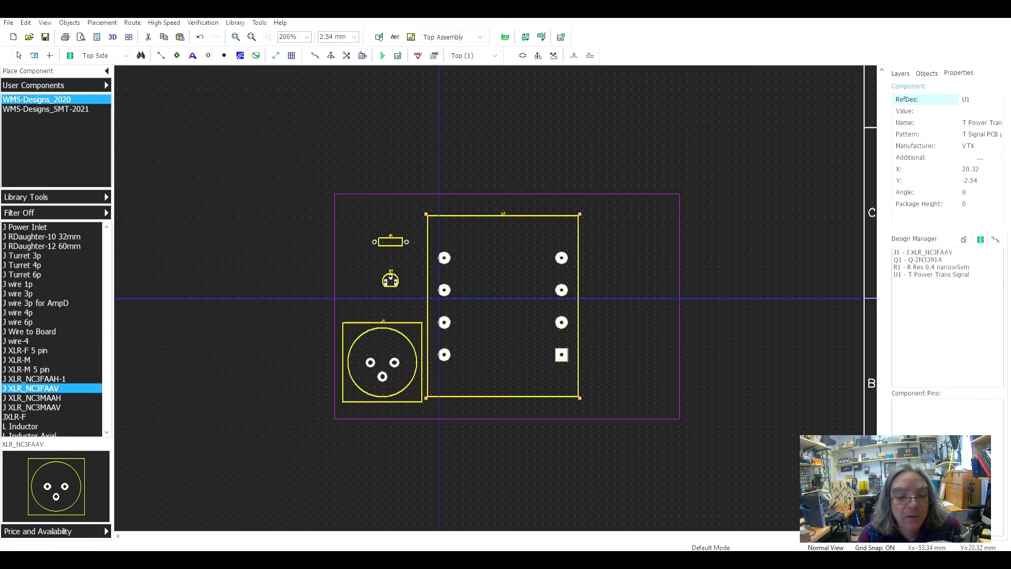
key("Delete")
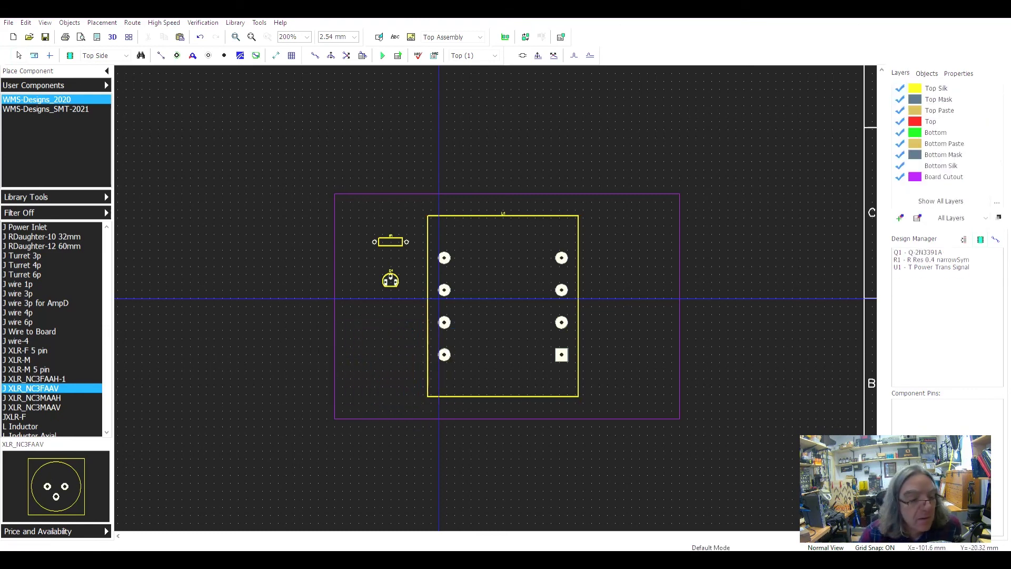
left_click(43, 398)
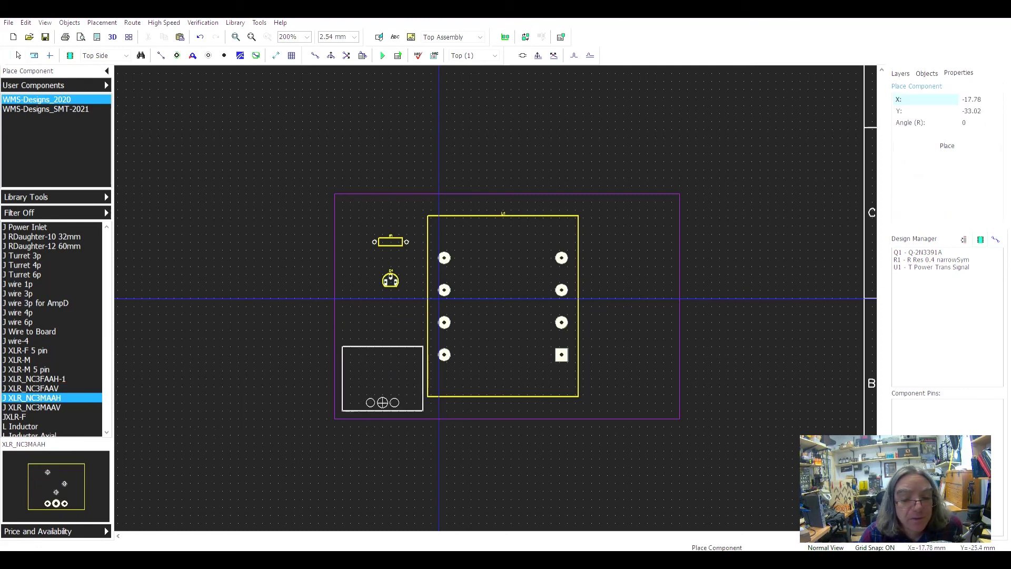
left_click(383, 378)
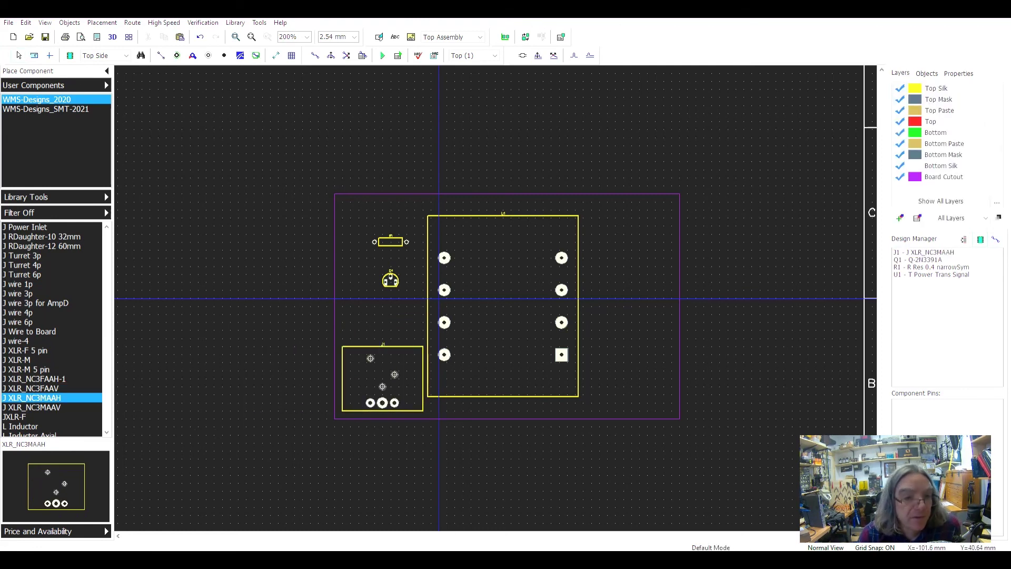
- Inspect the board in 3D from several angles, comparing the transformer's size with the resistor, transistor and XLR connector
left_click(113, 37)
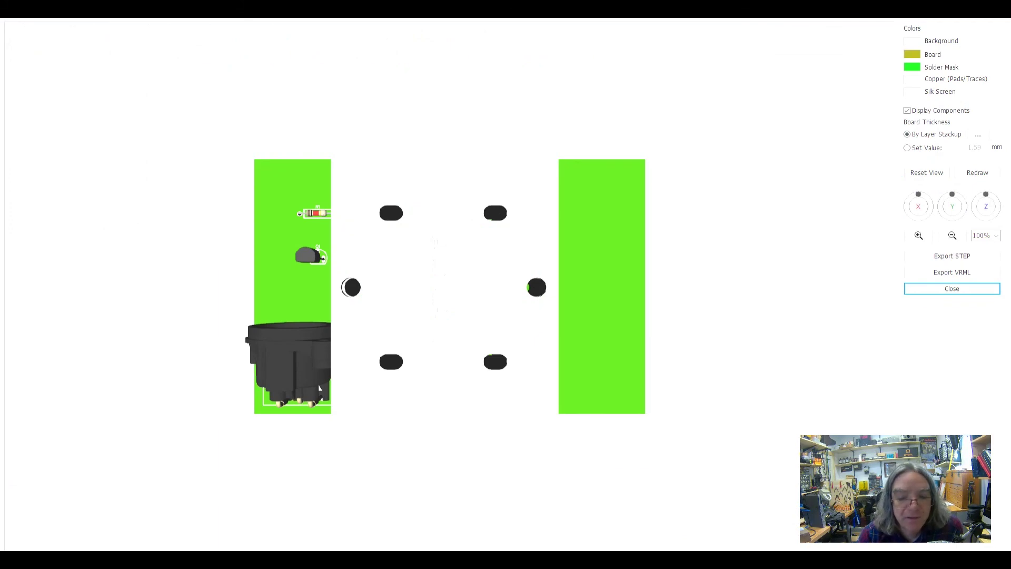
mouse_move(448, 285)
left_mouse_down()
mouse_move(511, 279)
mouse_move(519, 269)
mouse_move(532, 337)
mouse_move(612, 337)
mouse_move(577, 376)
mouse_move(469, 358)
mouse_move(450, 216)
mouse_move(495, 285)
mouse_move(448, 301)
left_mouse_up()
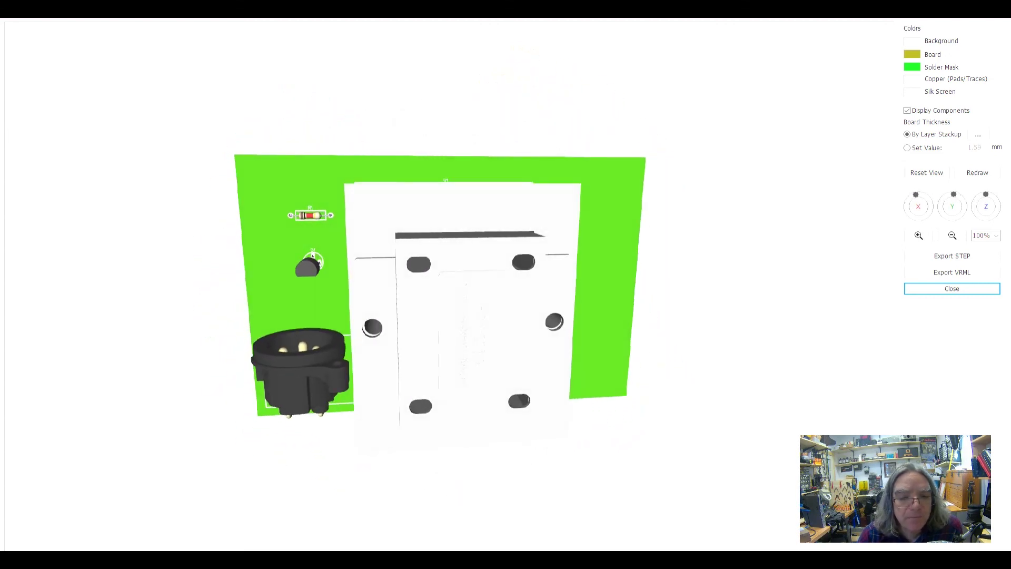
left_click_drag(447, 301, 363, 250)
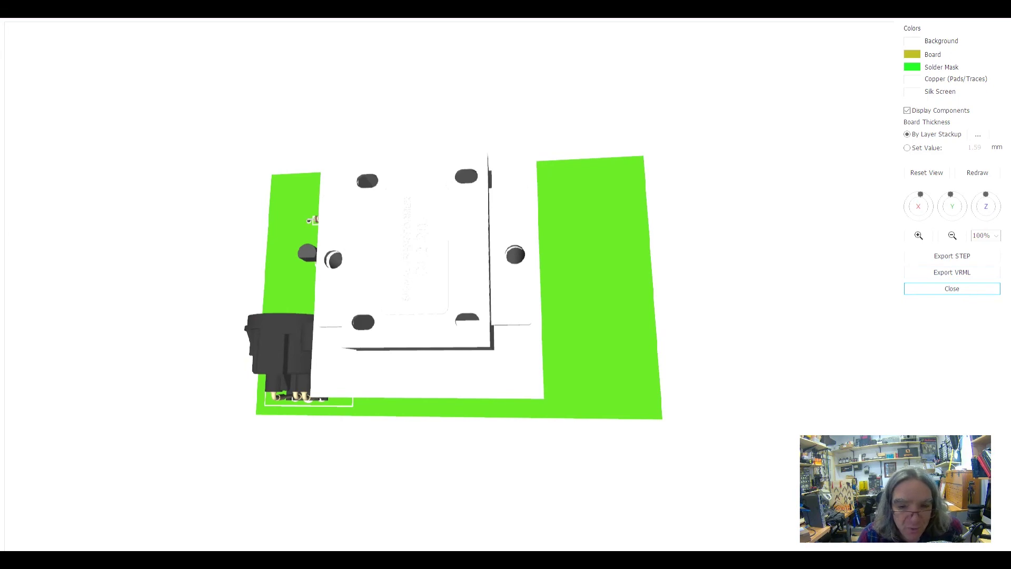
left_click(952, 289)
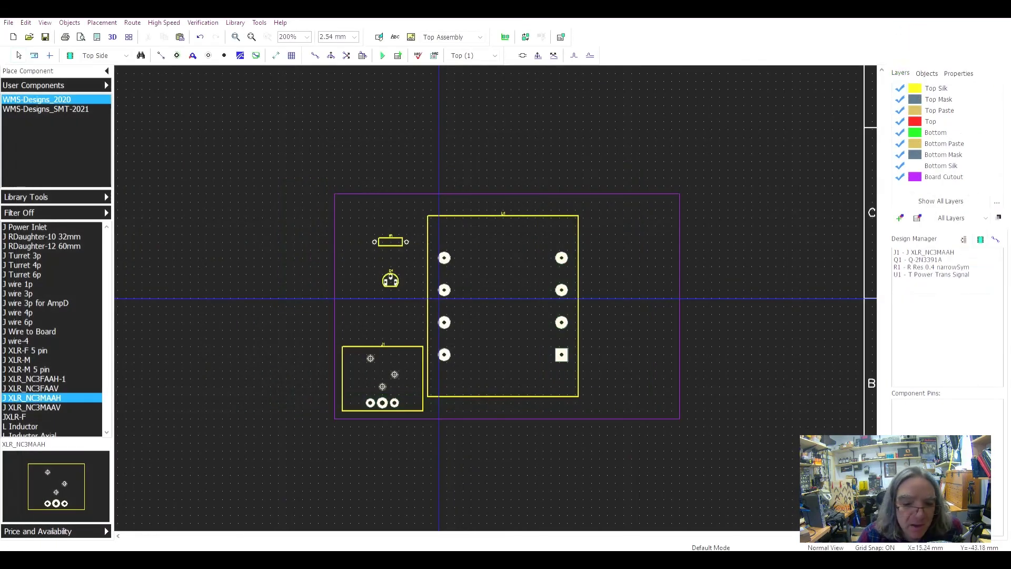